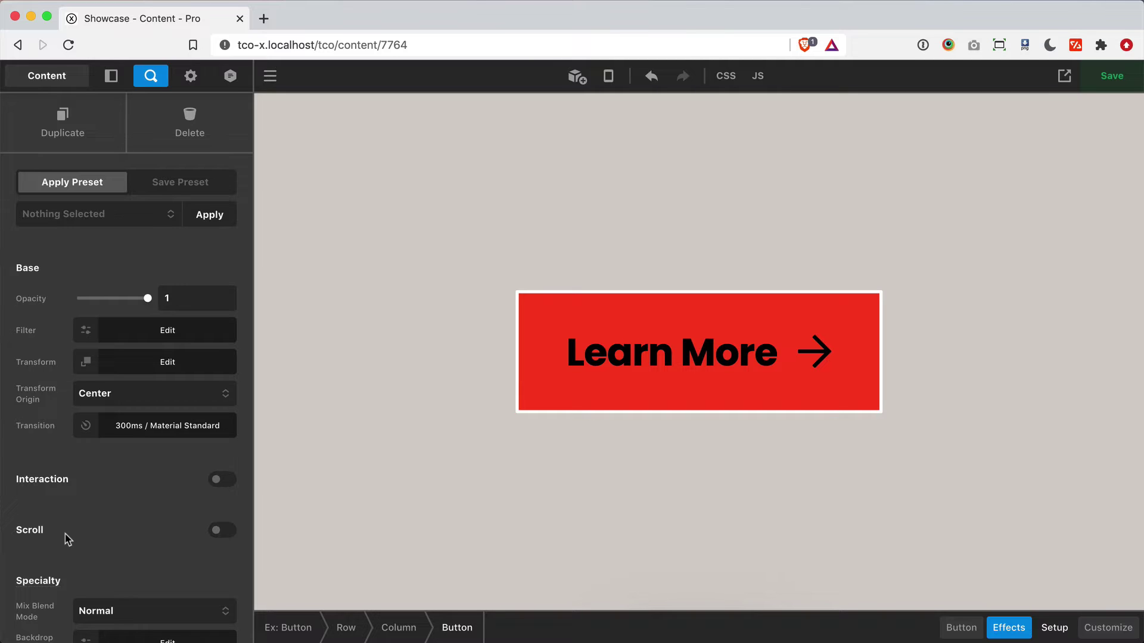
{"action": "scroll", "coordinate": [68, 539], "scroll_direction": "down", "scroll_amount": 1}
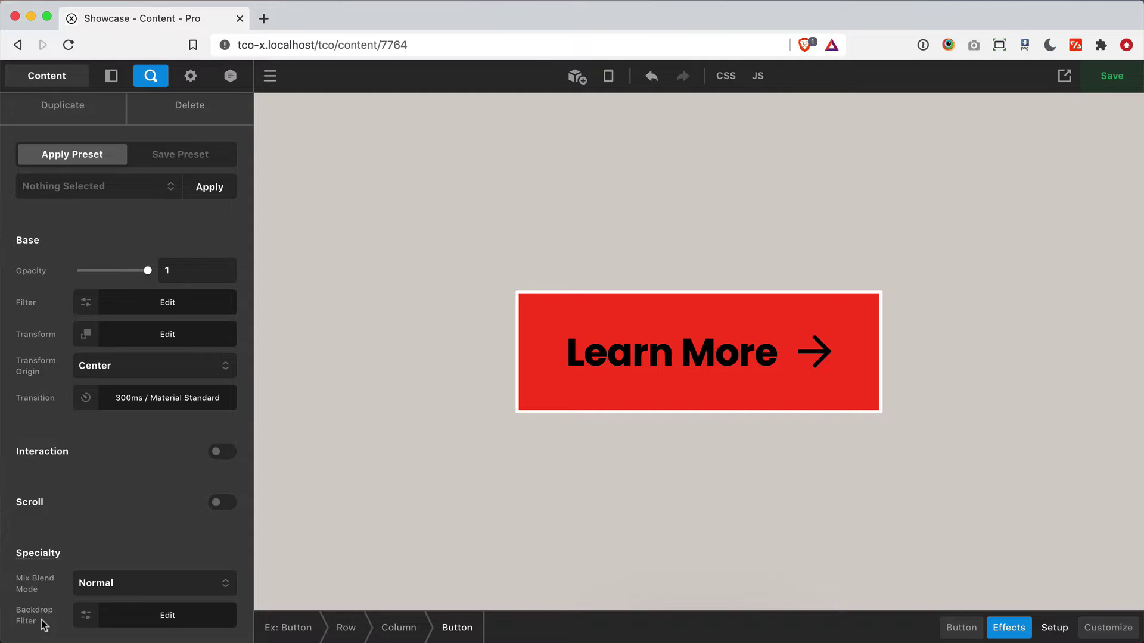
{"action": "scroll", "coordinate": [128, 502], "scroll_direction": "up", "scroll_amount": 1}
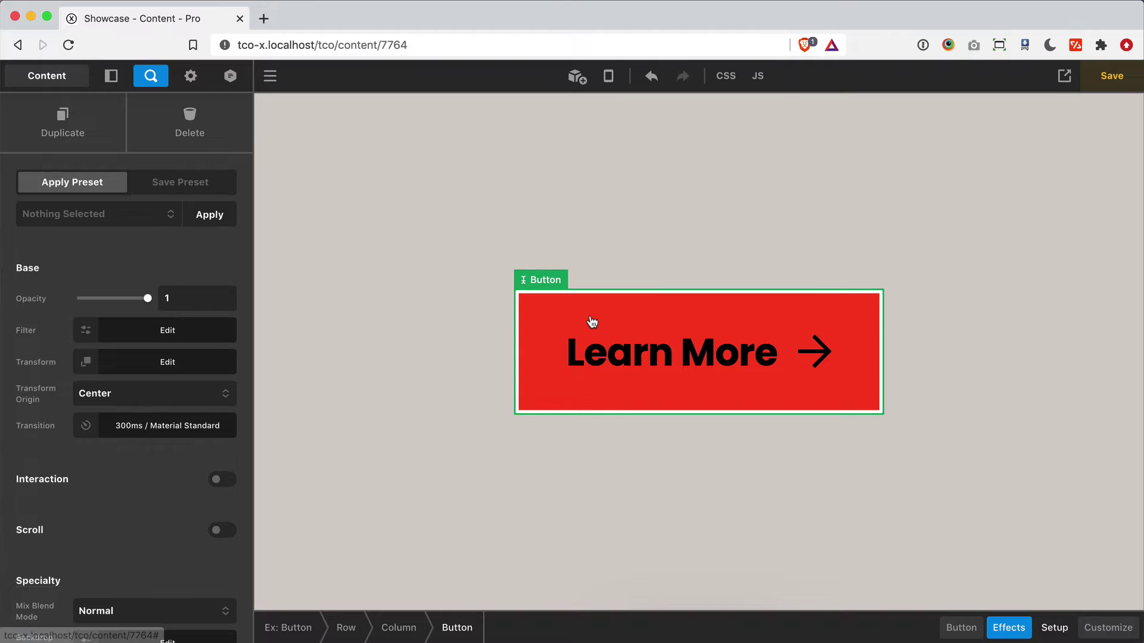
{"action": "scroll", "coordinate": [592, 325], "scroll_direction": "down", "scroll_amount": 10}
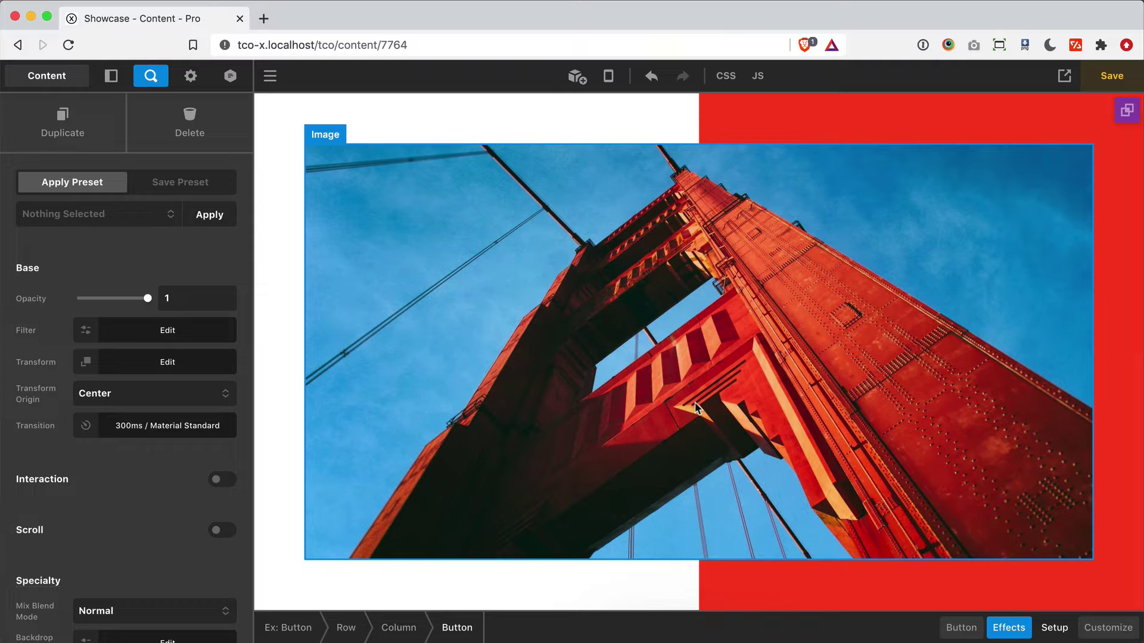
{"action": "scroll", "coordinate": [695, 408], "scroll_direction": "up", "scroll_amount": 10}
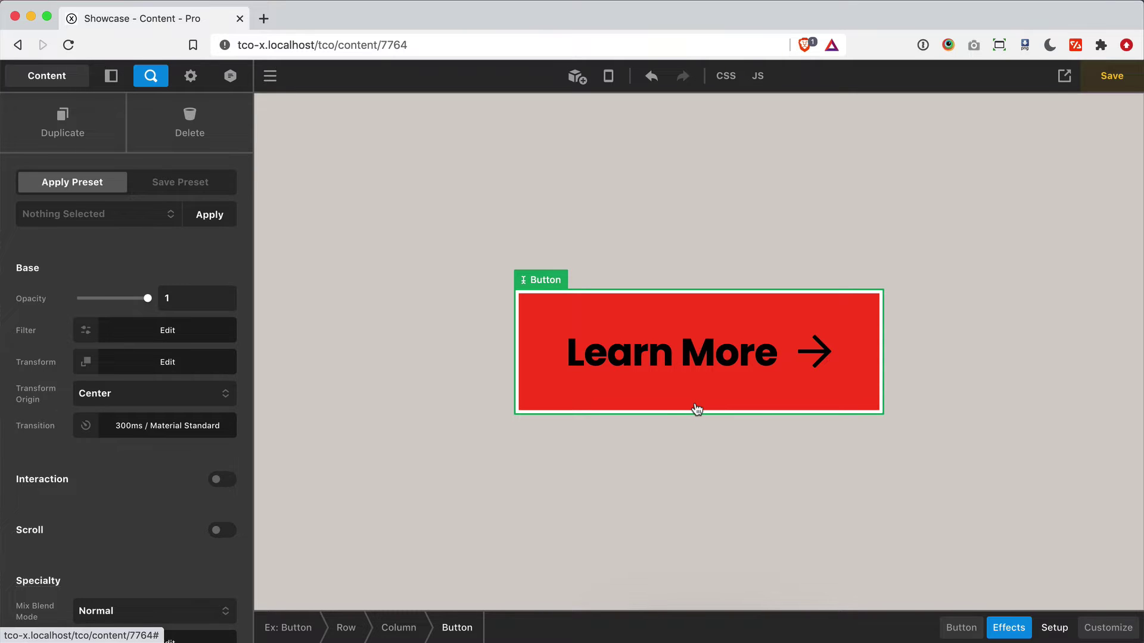
Check the Preserve Inspector Group preference and compare the Effects controls shown for the column and the Learn More button.
{"action": "left_click", "coordinate": [270, 76]}
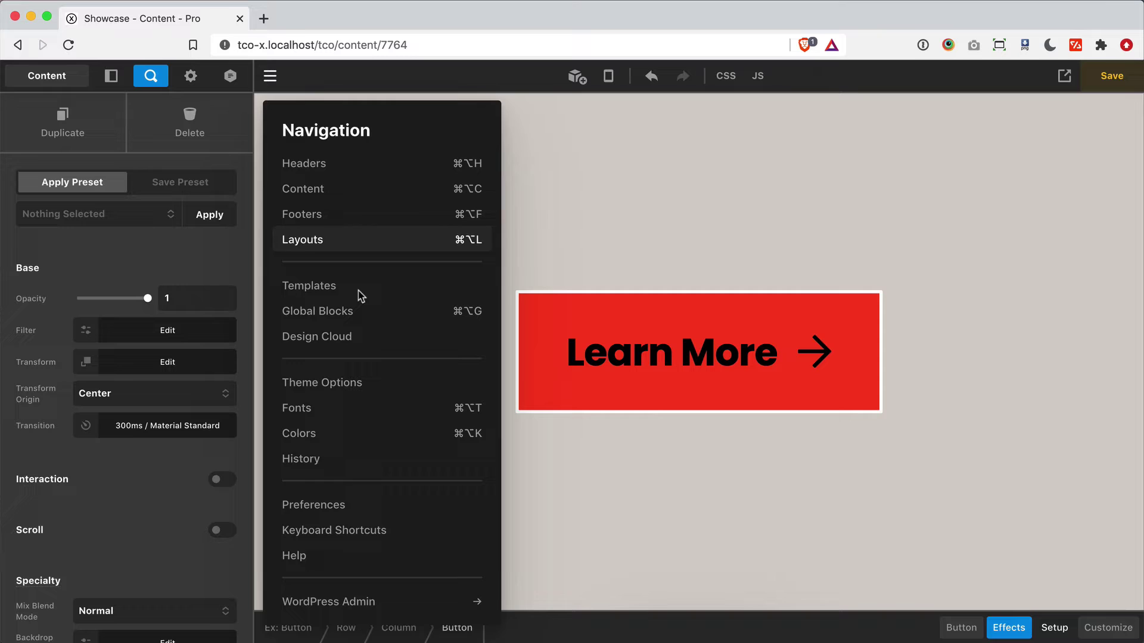
{"action": "left_click", "coordinate": [344, 503]}
{"action": "scroll", "coordinate": [432, 524], "scroll_direction": "down", "scroll_amount": 10}
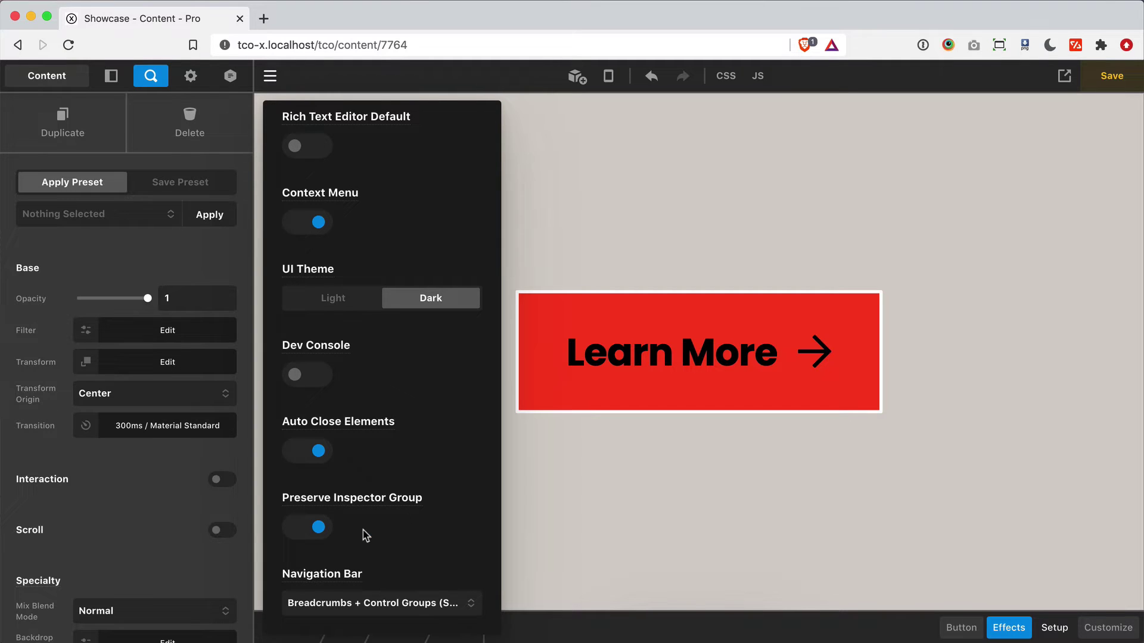
{"action": "left_click", "coordinate": [162, 246]}
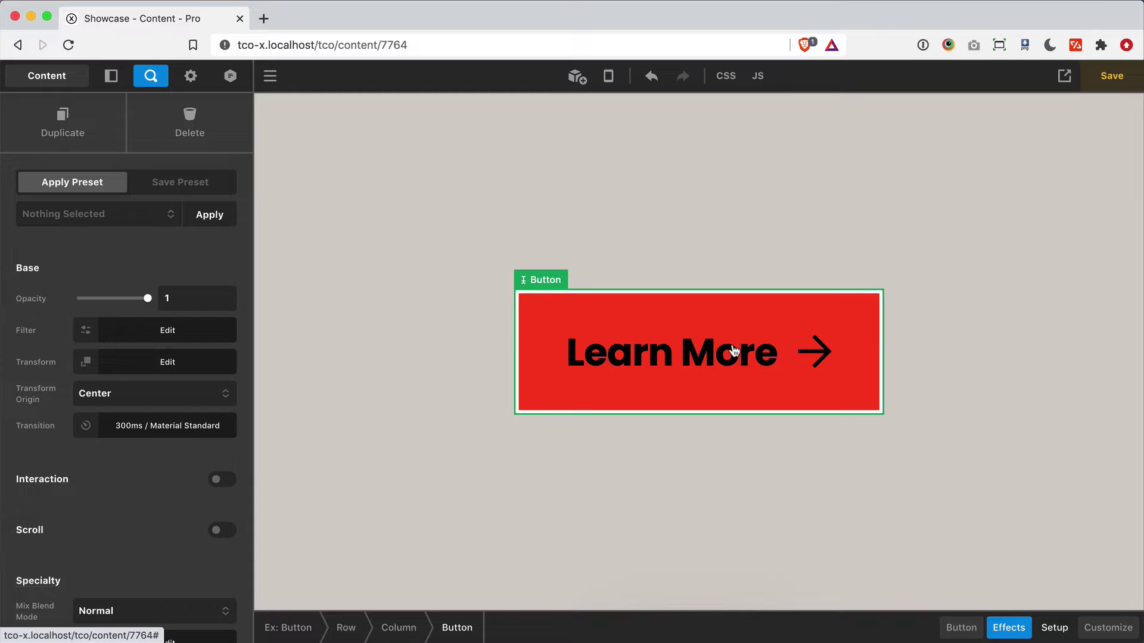
{"action": "left_click", "coordinate": [941, 362]}
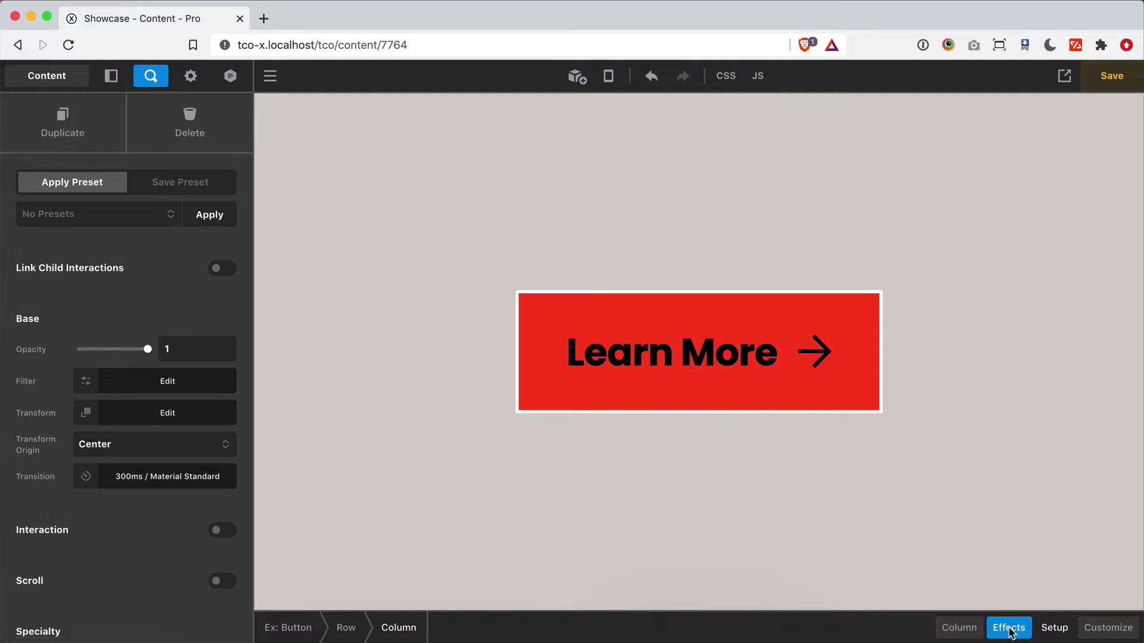
{"action": "left_click", "coordinate": [629, 372]}
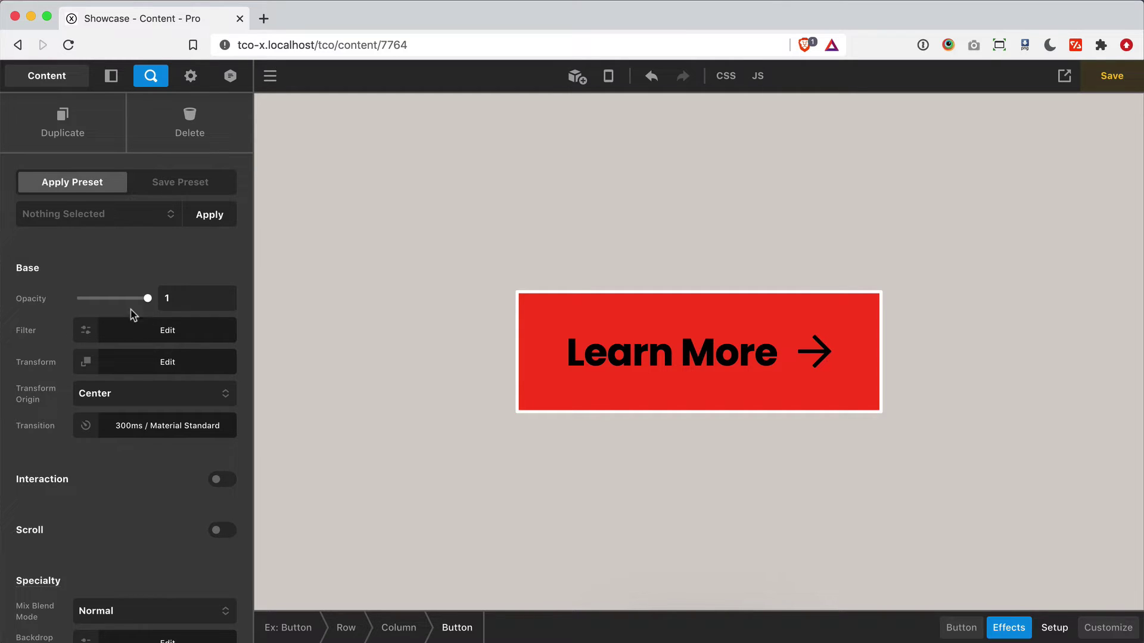
Try opacity values of 0 and 0.5 on the Learn More button and restore its opacity to 1.
{"action": "left_click_drag", "start_coordinate": [80, 299], "coordinate": [53, 299]}
{"action": "left_click", "coordinate": [181, 297]}
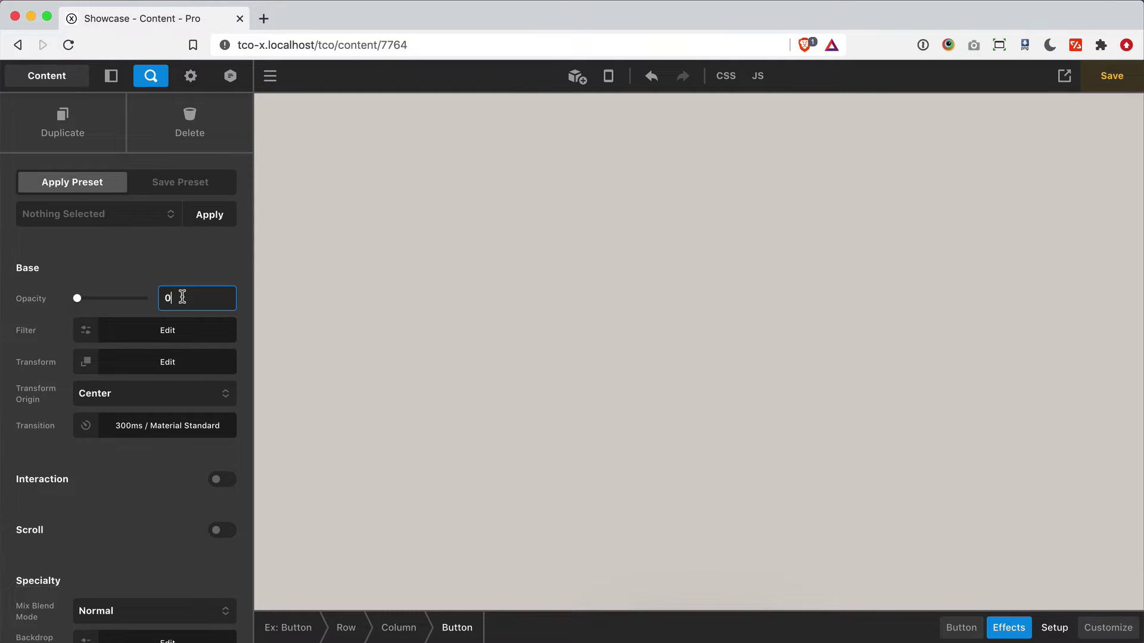
{"action": "type", "text": ".5"}
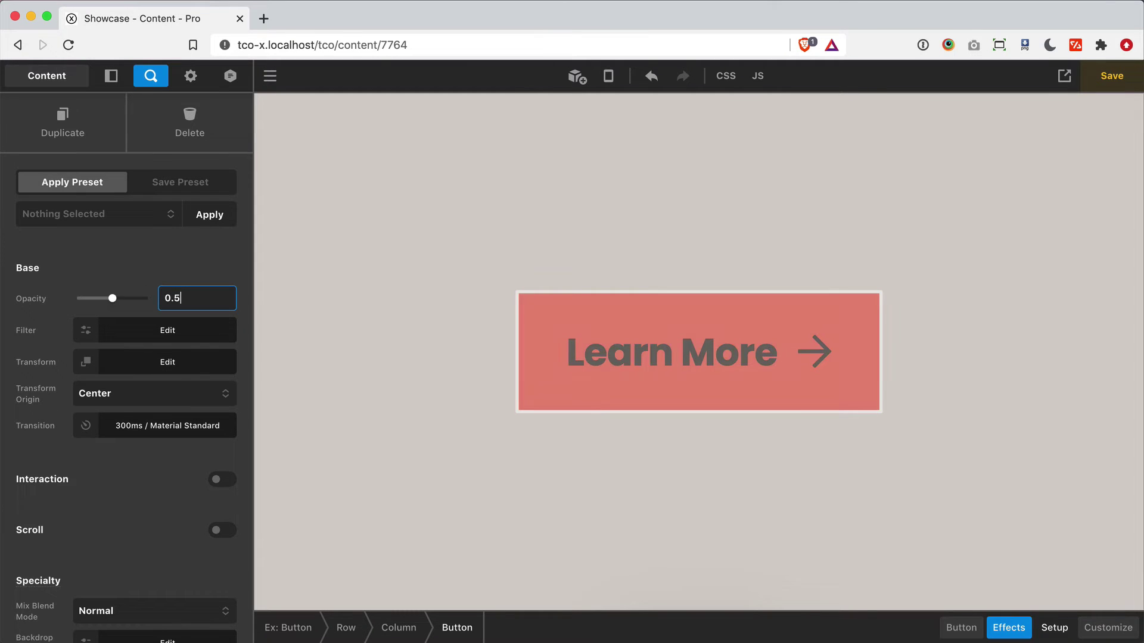
{"action": "double_click", "coordinate": [182, 297]}
{"action": "type", "text": "1"}
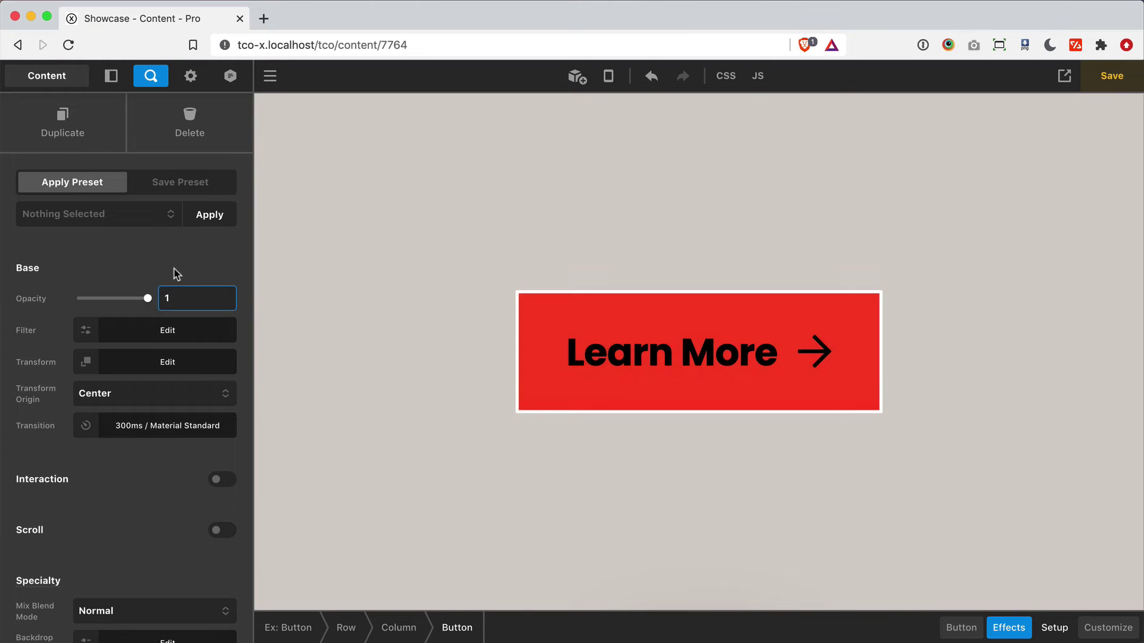
{"action": "left_click", "coordinate": [176, 274]}
Add a Blur filter to the Learn More button, trying 15 px and 2 px before setting it to 5 px.
{"action": "left_click", "coordinate": [146, 332]}
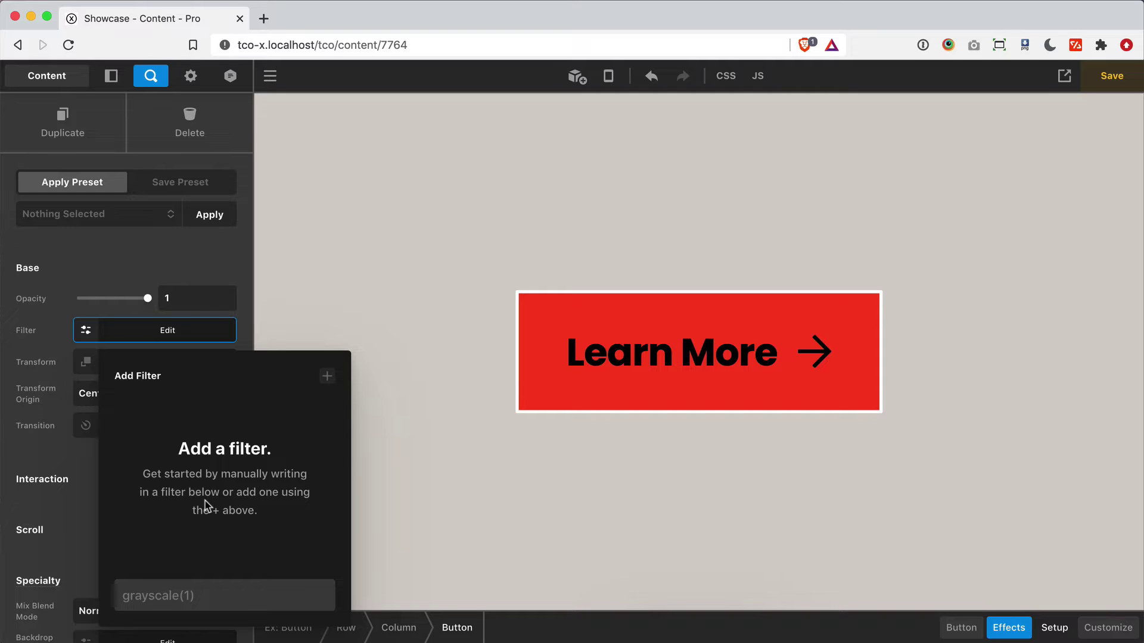
{"action": "left_click", "coordinate": [190, 596]}
{"action": "left_click", "coordinate": [327, 377]}
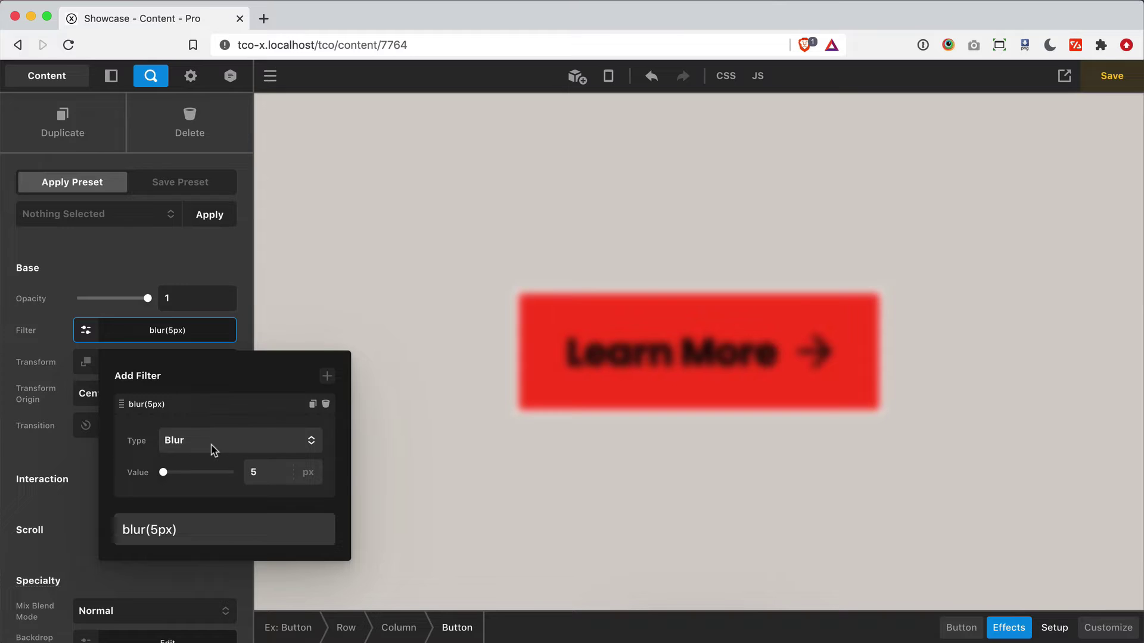
{"action": "left_click", "coordinate": [268, 474]}
{"action": "type", "text": "1"}
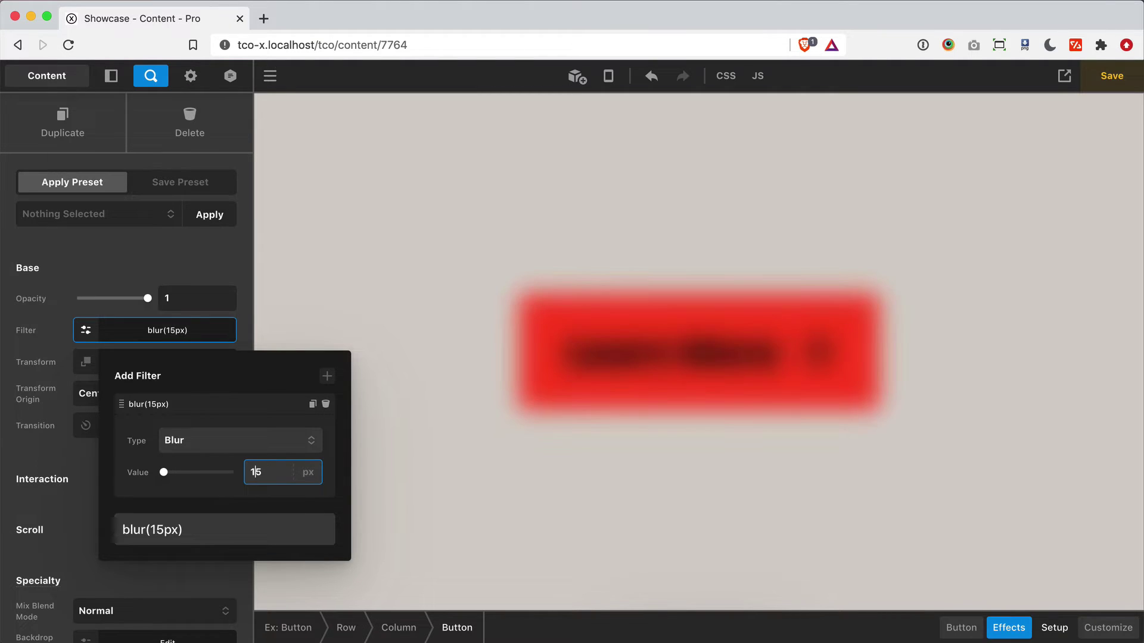
{"action": "key", "text": "ctrl+a"}
{"action": "type", "text": "2"}
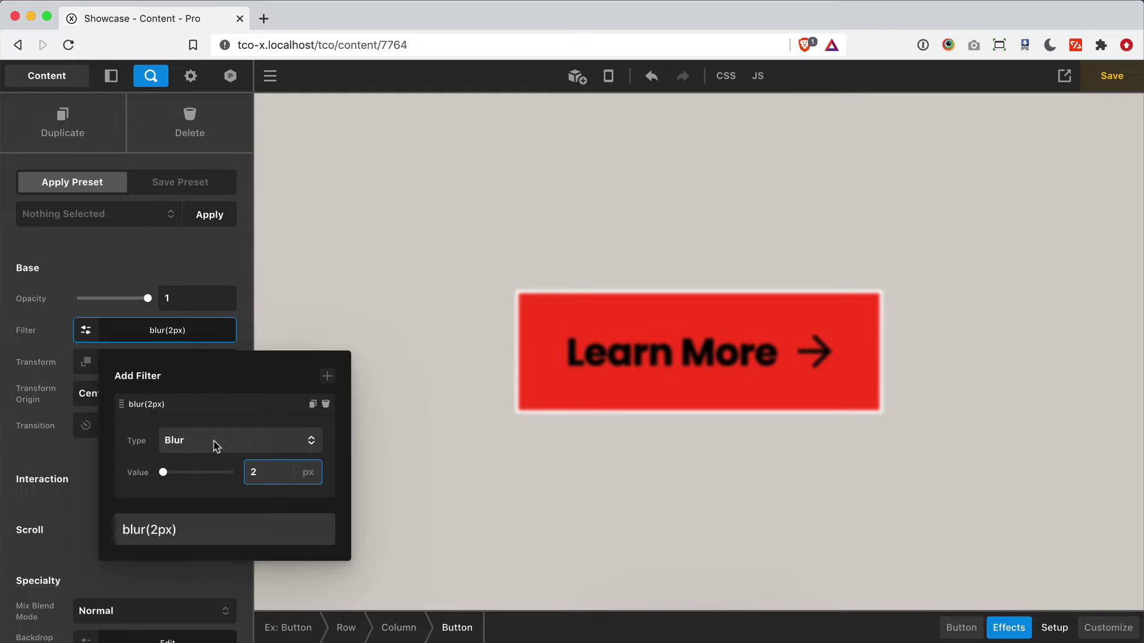
{"action": "double_click", "coordinate": [266, 472]}
{"action": "type", "text": "5"}
Try the button's filter as Brightness at 15% and as Contrast at 20%.
{"action": "left_click", "coordinate": [210, 448]}
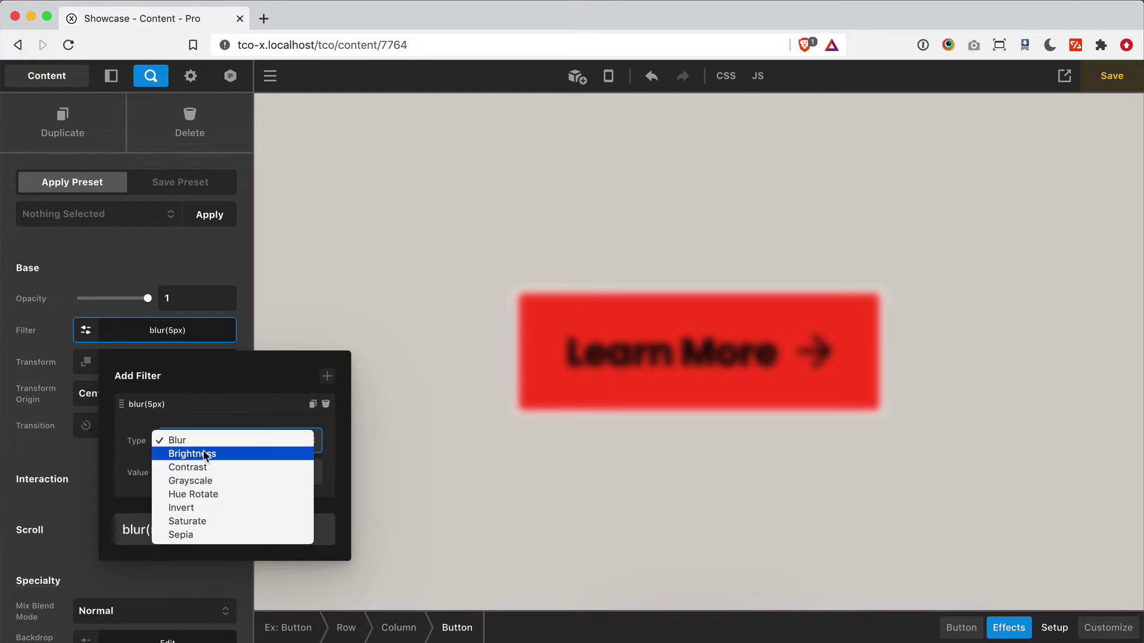
{"action": "left_click", "coordinate": [206, 453]}
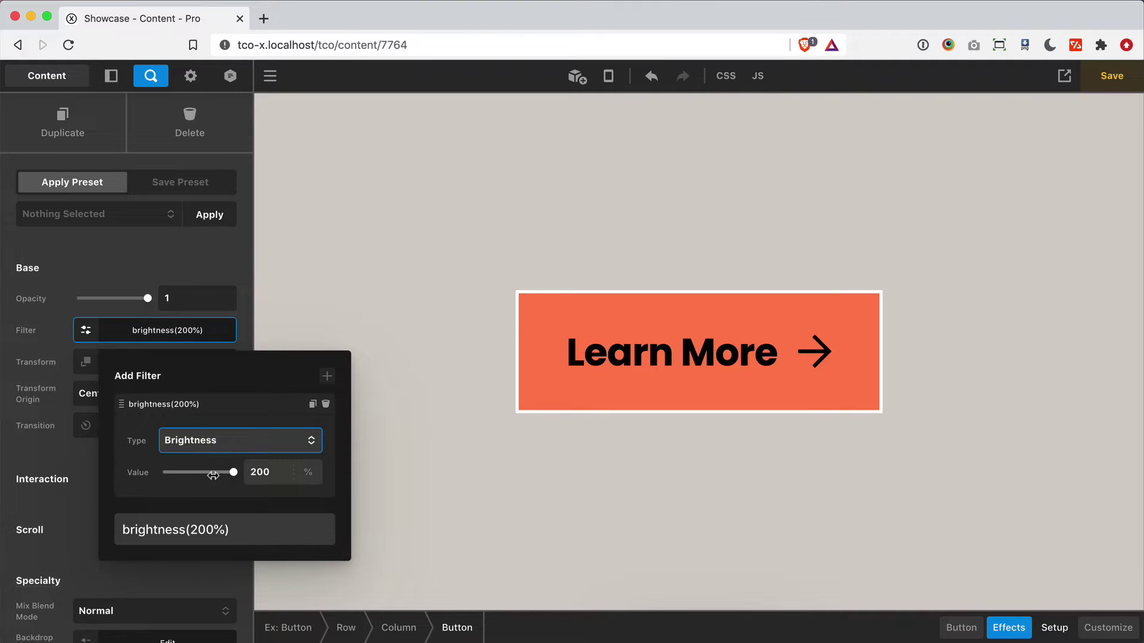
{"action": "left_click_drag", "start_coordinate": [233, 471], "coordinate": [173, 473]}
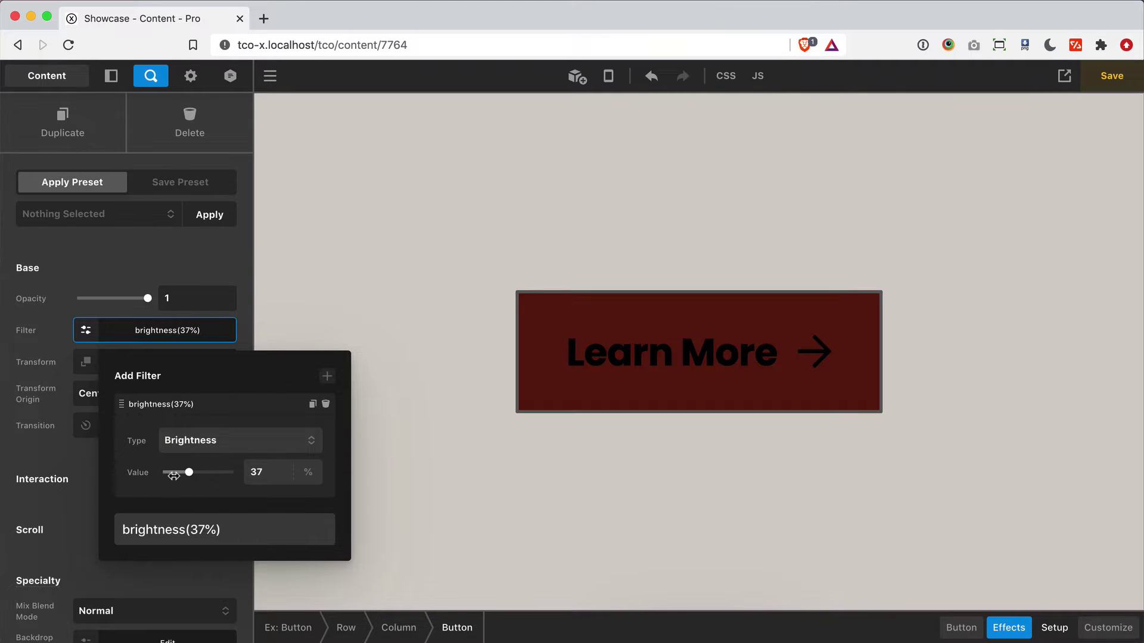
{"action": "left_click", "coordinate": [245, 441]}
{"action": "left_click", "coordinate": [230, 456]}
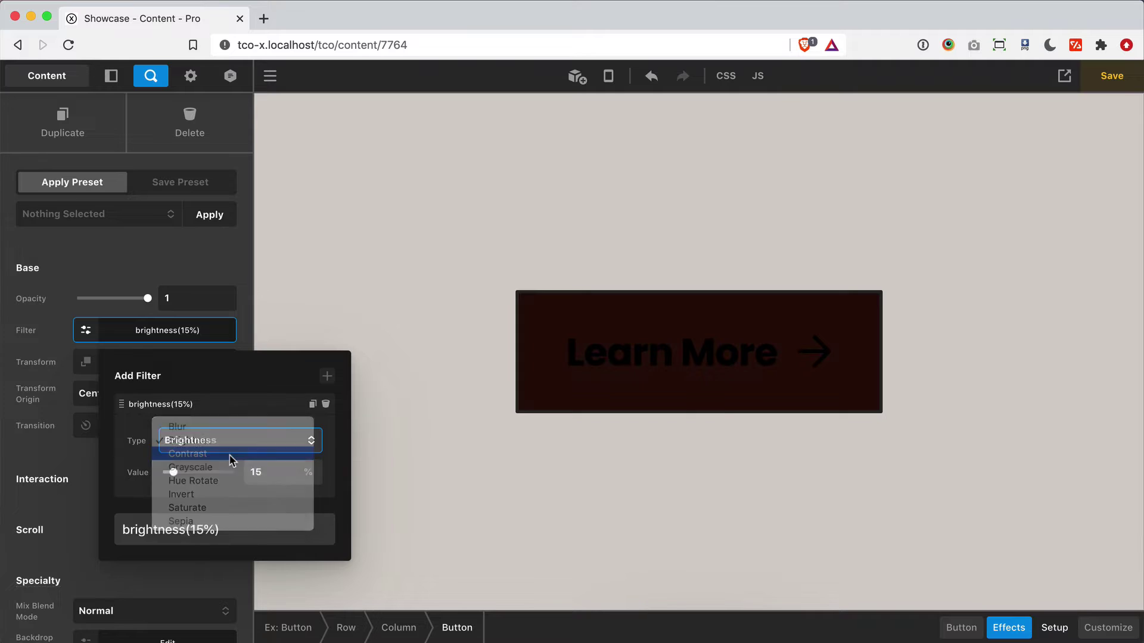
{"action": "left_click_drag", "start_coordinate": [232, 472], "coordinate": [183, 464]}
Change the button's filter type to Grayscale and set its value to 71%.
{"action": "left_click", "coordinate": [211, 441]}
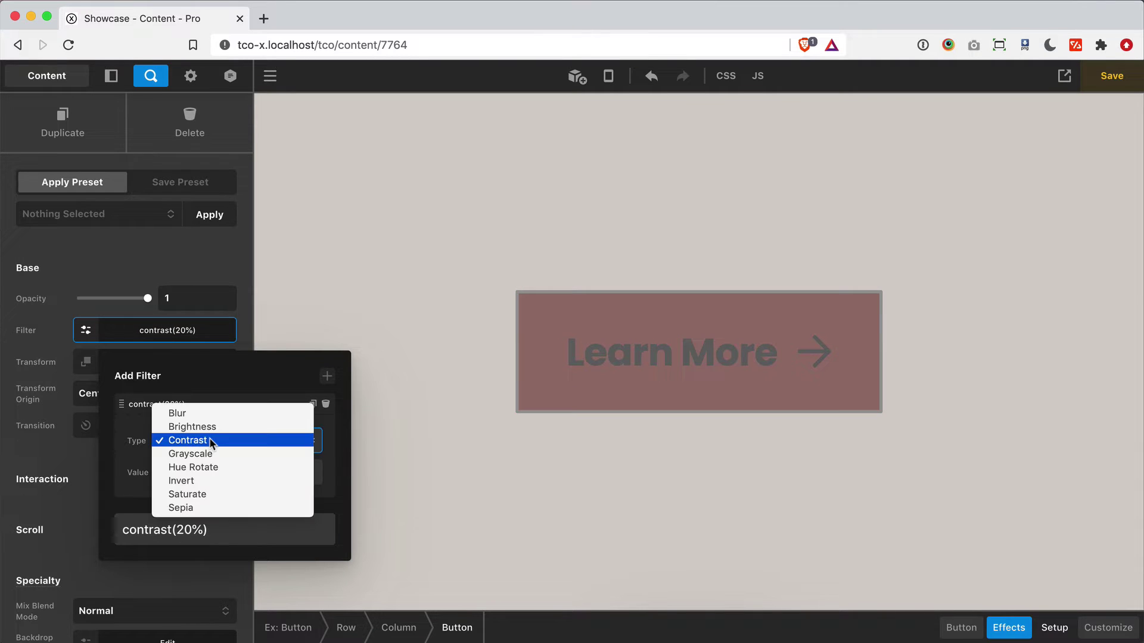
{"action": "left_click", "coordinate": [209, 451]}
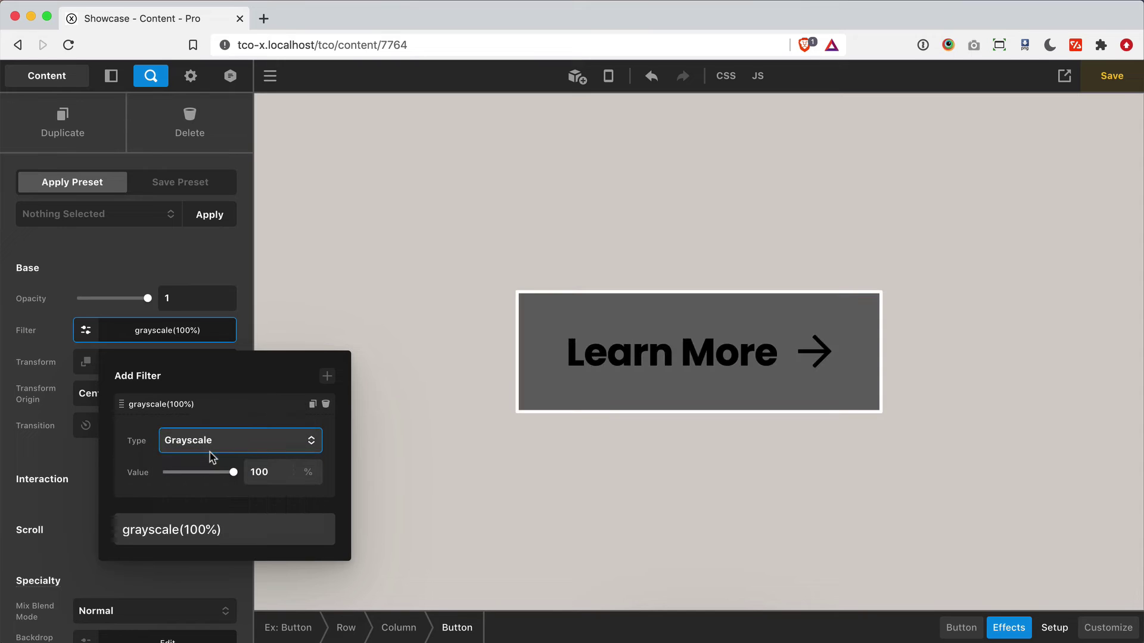
{"action": "left_click", "coordinate": [217, 446]}
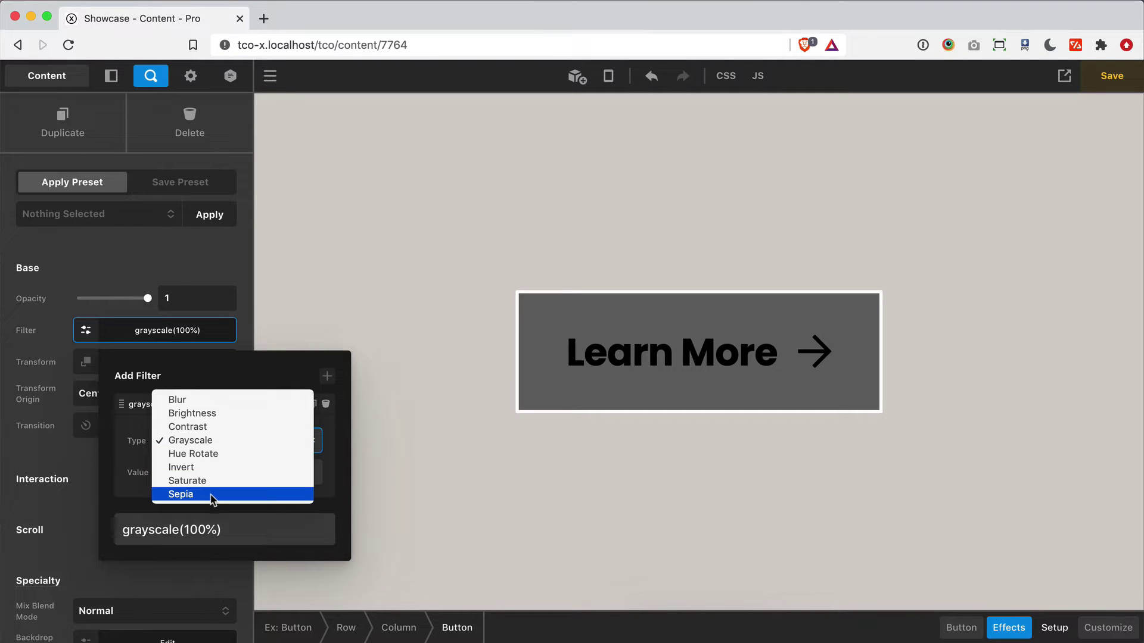
{"action": "left_click", "coordinate": [142, 462]}
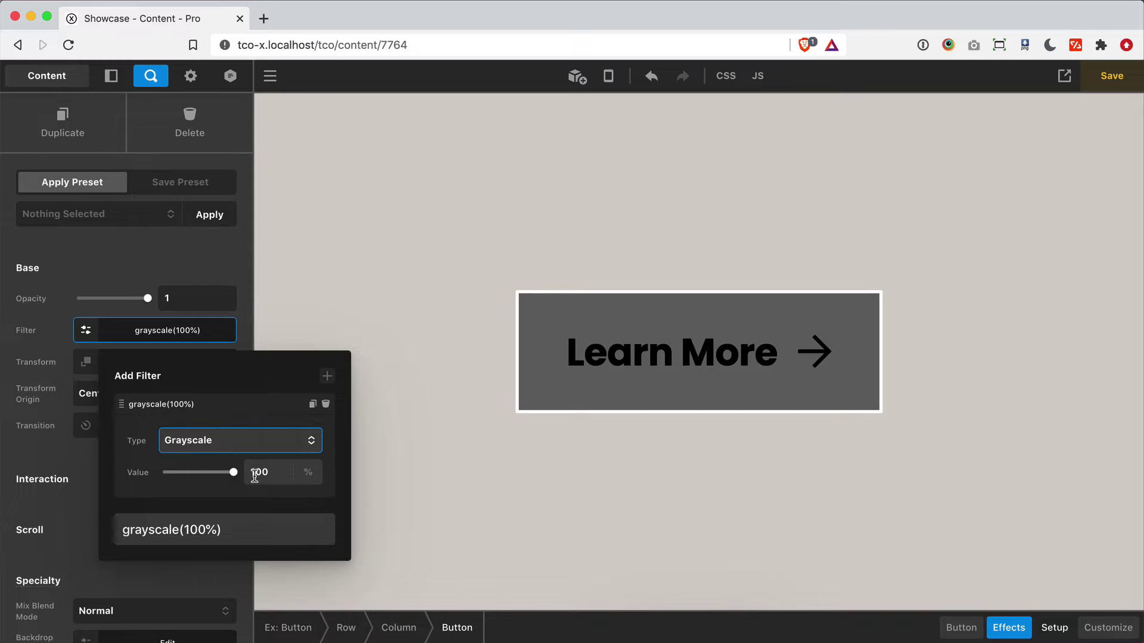
{"action": "left_click_drag", "start_coordinate": [233, 472], "coordinate": [169, 472]}
{"action": "left_click", "coordinate": [214, 472]}
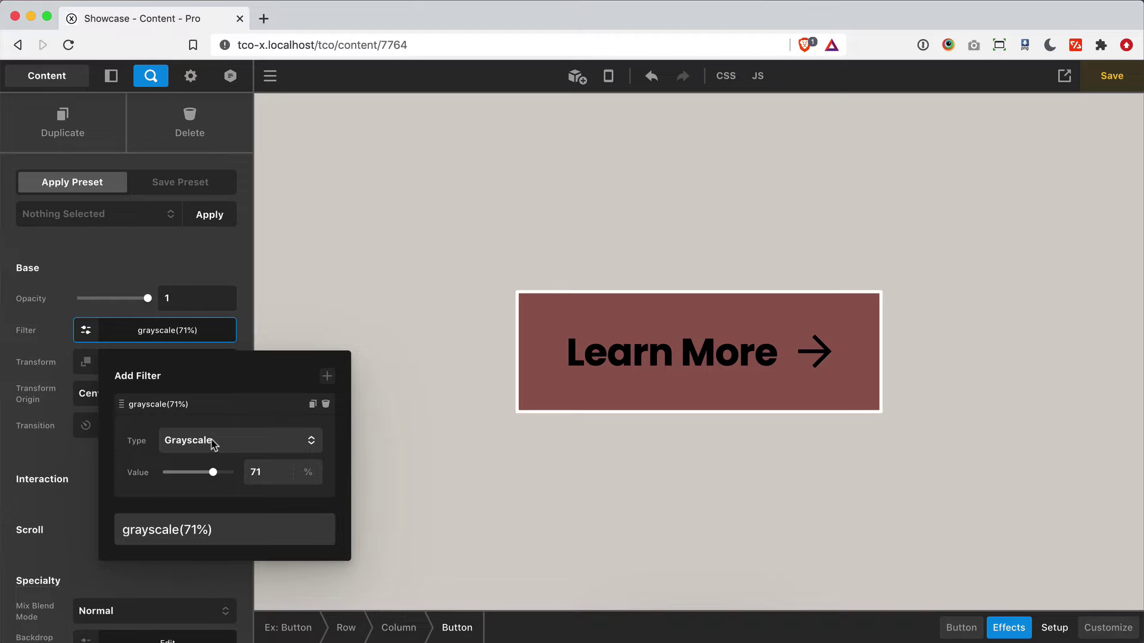
Change the button's filter type to Hue Rotate and try values of 276 and 122 degrees.
{"action": "left_click", "coordinate": [213, 444]}
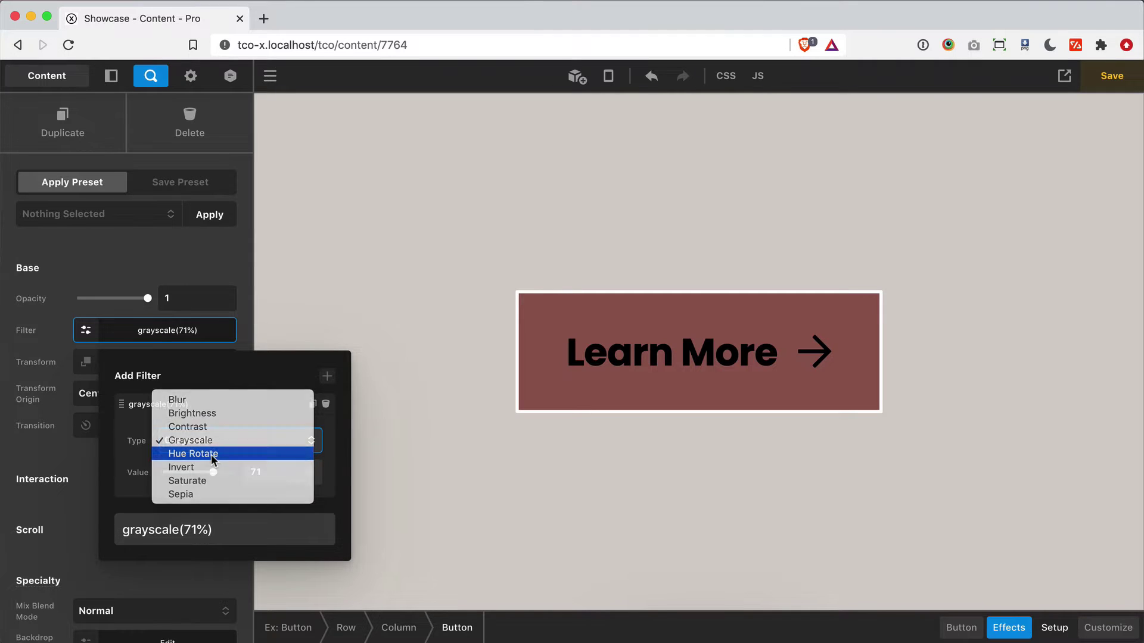
{"action": "left_click", "coordinate": [212, 454]}
{"action": "left_click", "coordinate": [217, 472]}
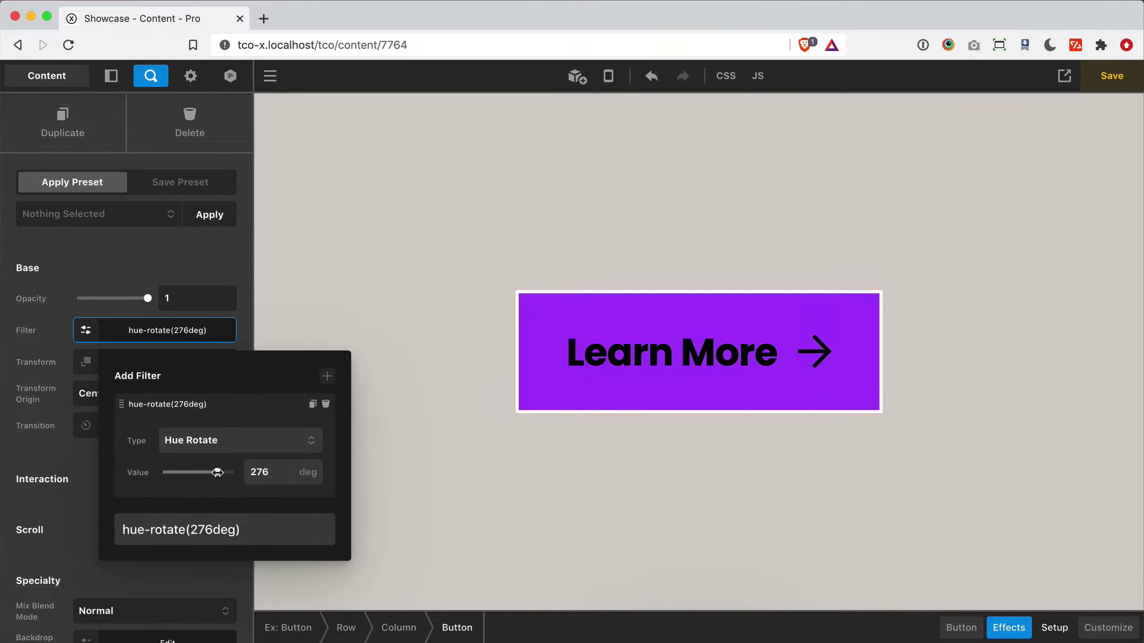
{"action": "left_click", "coordinate": [187, 472]}
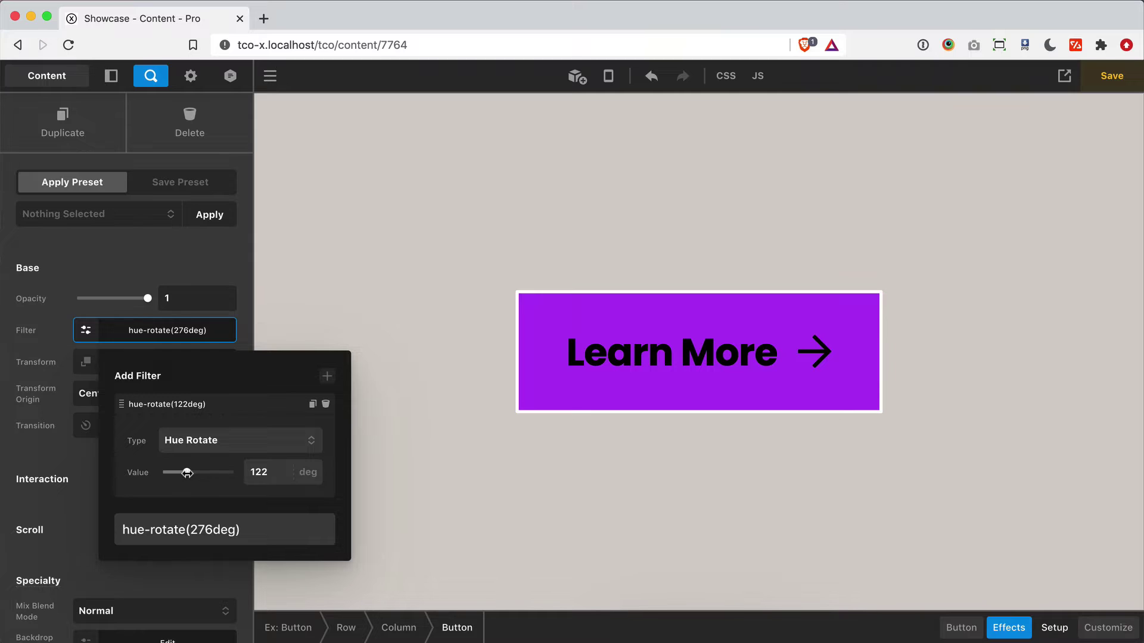
Try the button's filter as Invert with a reduced value and as Saturate at 20%.
{"action": "left_click", "coordinate": [226, 443]}
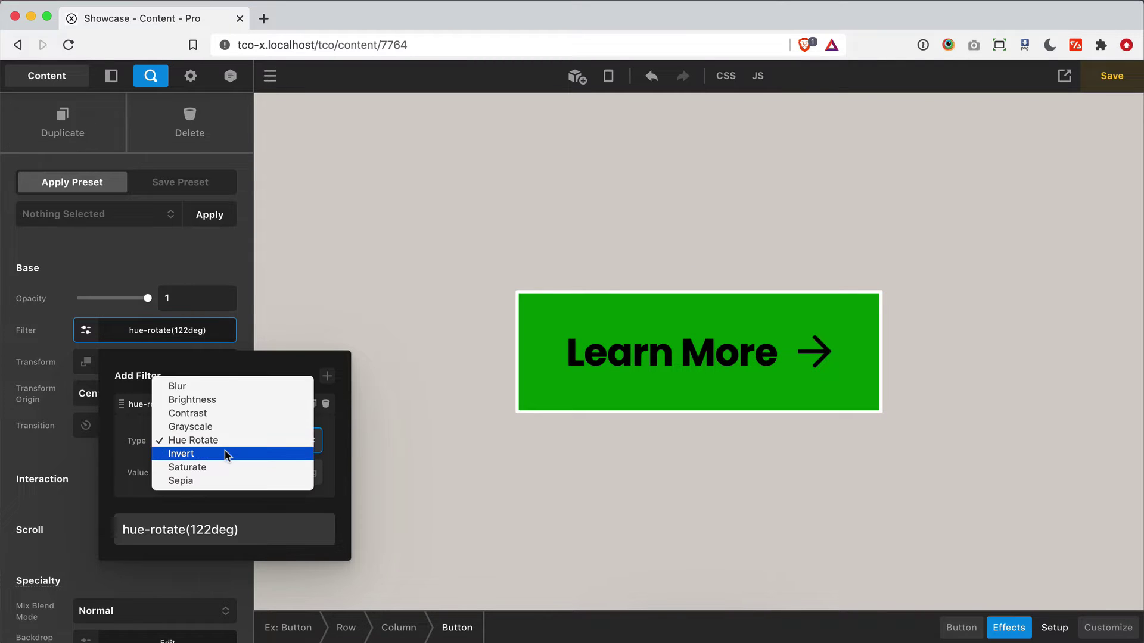
{"action": "left_click", "coordinate": [226, 454]}
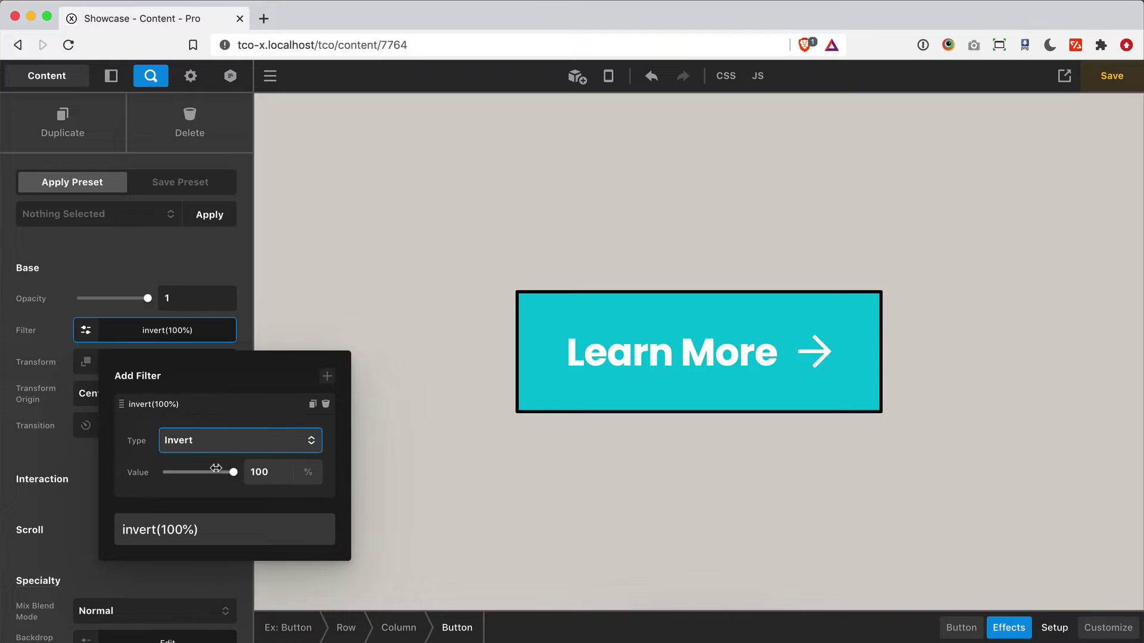
{"action": "left_click", "coordinate": [216, 471]}
{"action": "left_click_drag", "start_coordinate": [204, 472], "coordinate": [177, 472]}
{"action": "left_click", "coordinate": [230, 440]}
{"action": "left_click", "coordinate": [230, 454]}
Try the filter as Sepia at 19% and delete the filter from the Learn More button.
{"action": "left_click", "coordinate": [205, 441]}
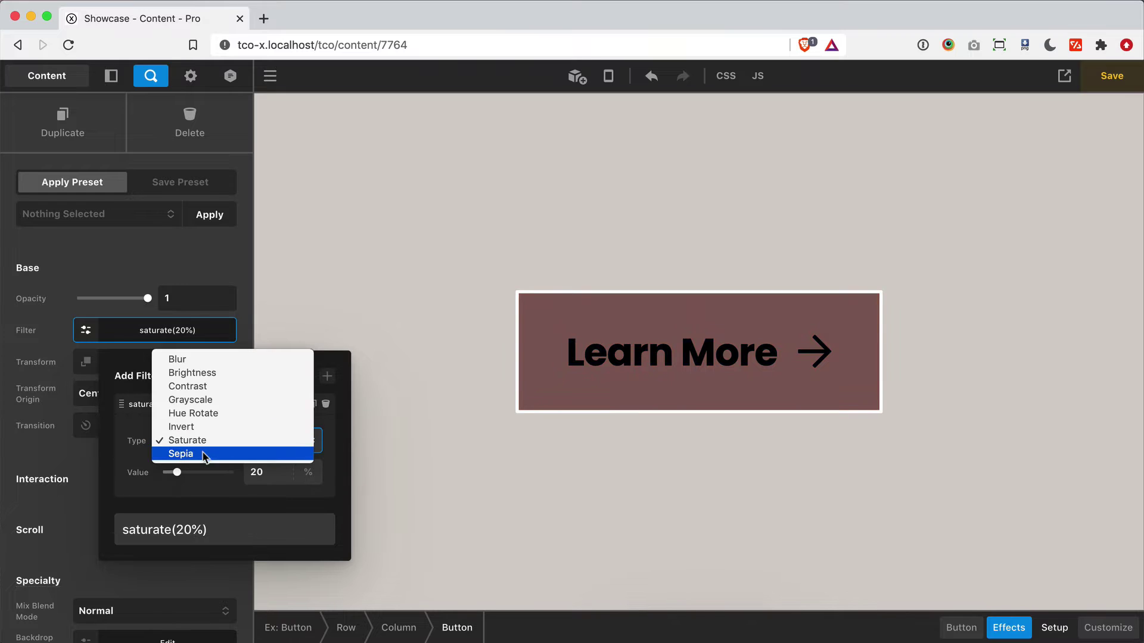
{"action": "key", "text": "Escape"}
{"action": "key", "text": "Down"}
{"action": "left_click_drag", "start_coordinate": [213, 473], "coordinate": [176, 474]}
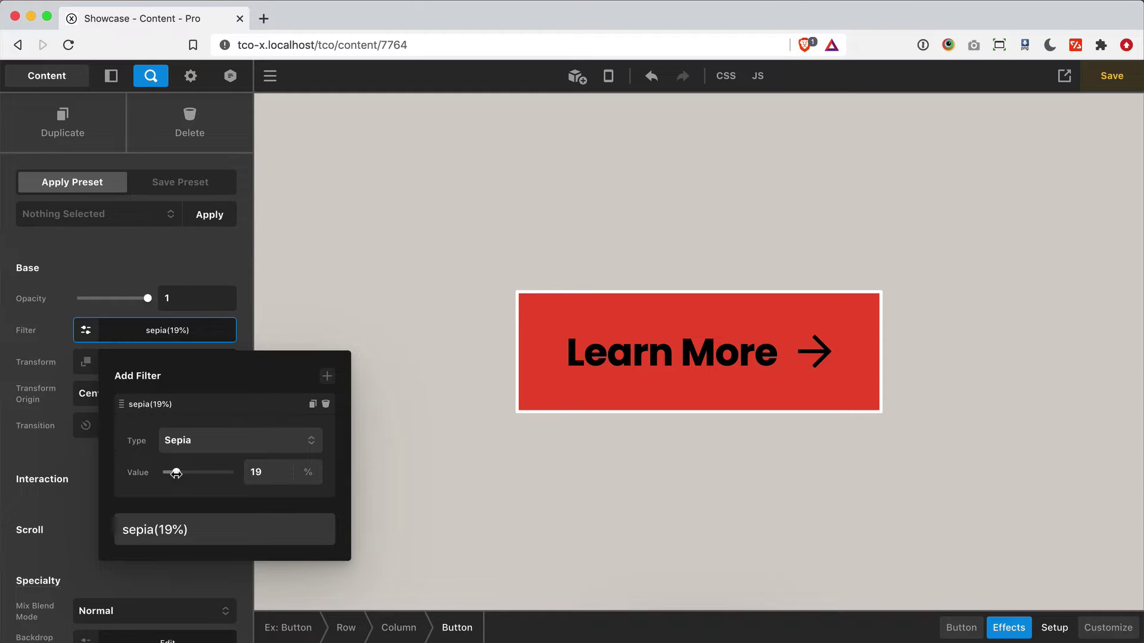
{"action": "left_click", "coordinate": [326, 405]}
{"action": "left_click", "coordinate": [114, 282]}
Add a filter to the base effects of the bridge image below the button.
{"action": "scroll", "coordinate": [588, 376], "scroll_direction": "down", "scroll_amount": 10}
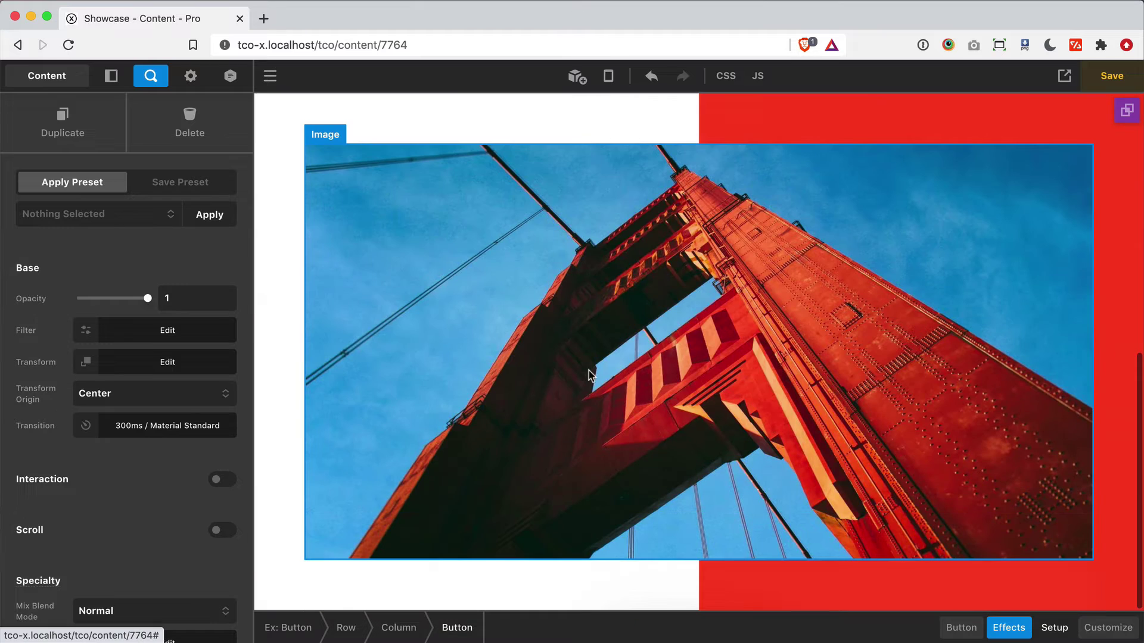
{"action": "left_click", "coordinate": [754, 338]}
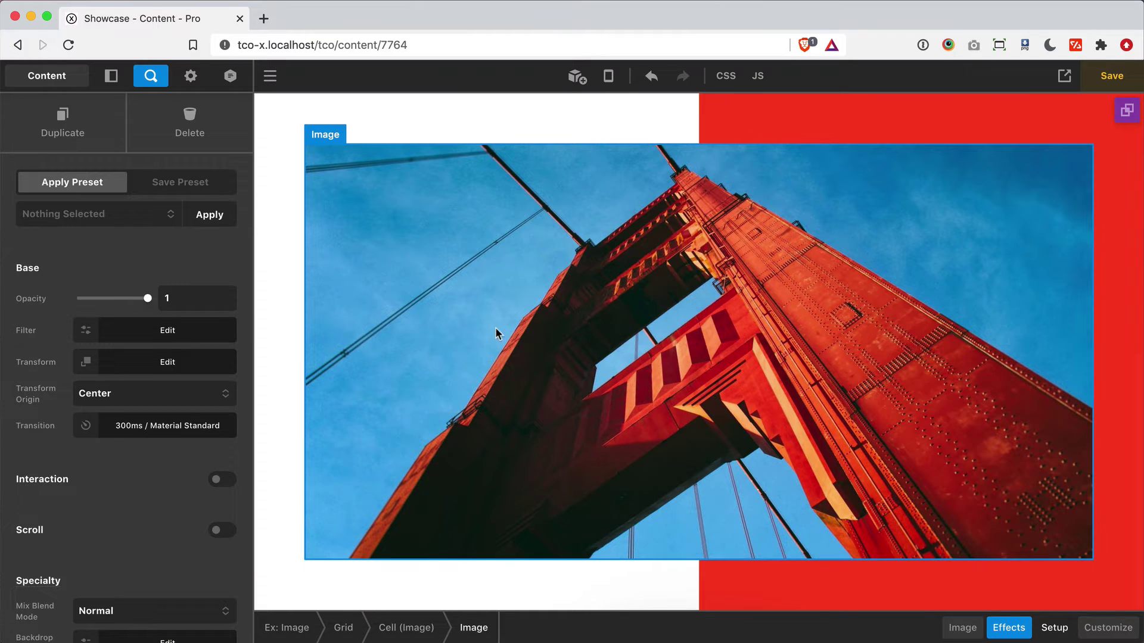
{"action": "left_click", "coordinate": [158, 331]}
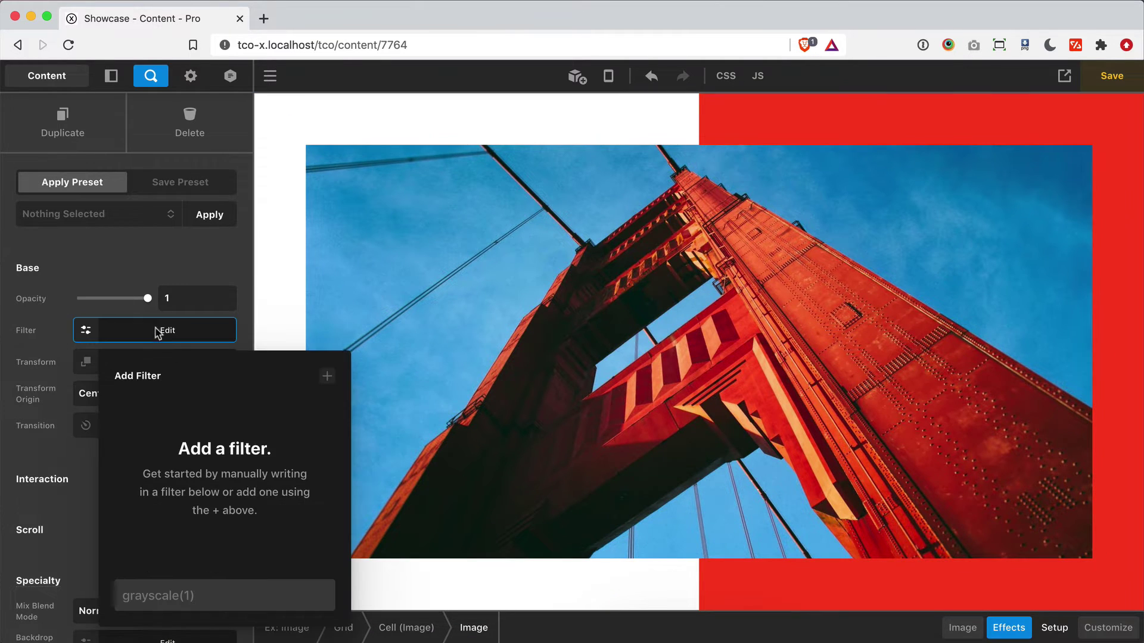
{"action": "left_click", "coordinate": [326, 376]}
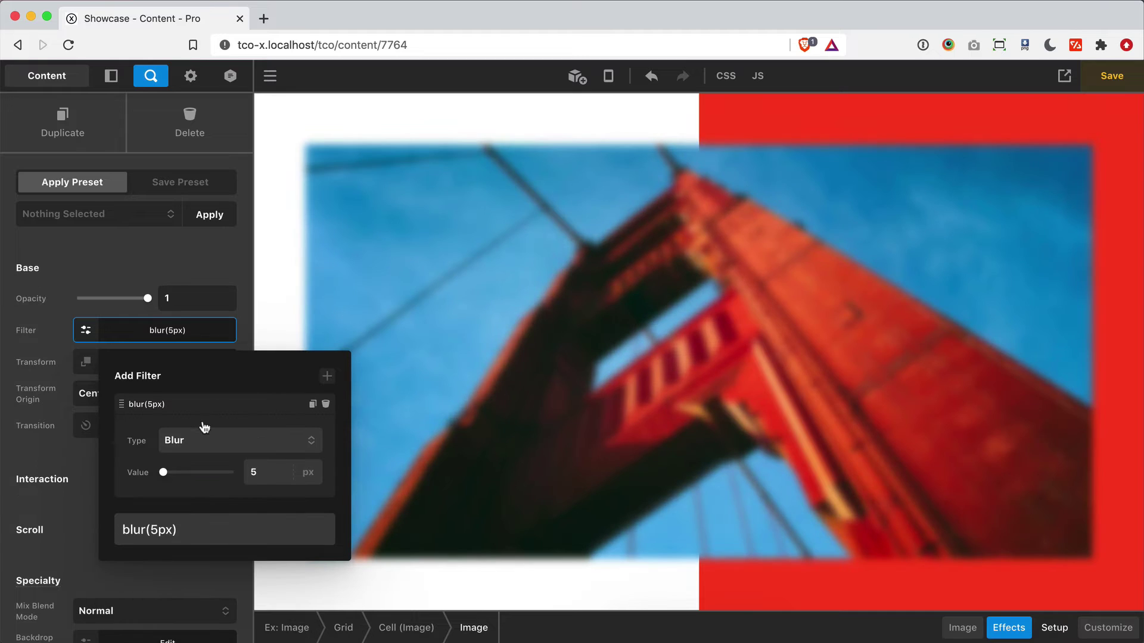
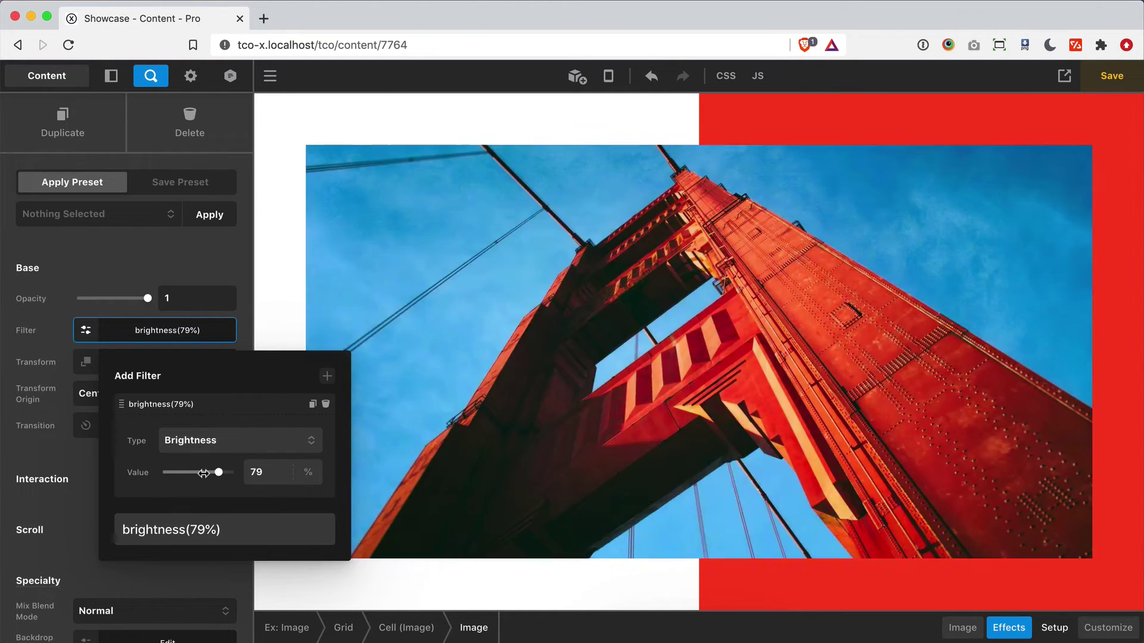
Try the bridge image's filter as Contrast at 65% and 24%, and as Grayscale at 79% and 21%.
{"action": "left_click", "coordinate": [226, 441]}
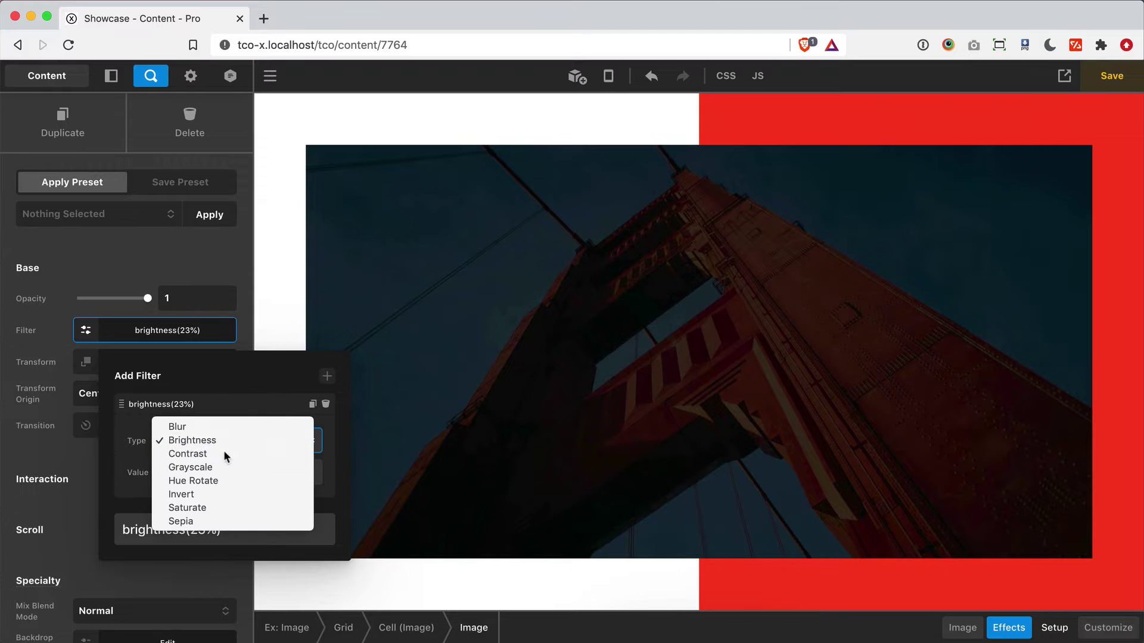
{"action": "left_click", "coordinate": [224, 454]}
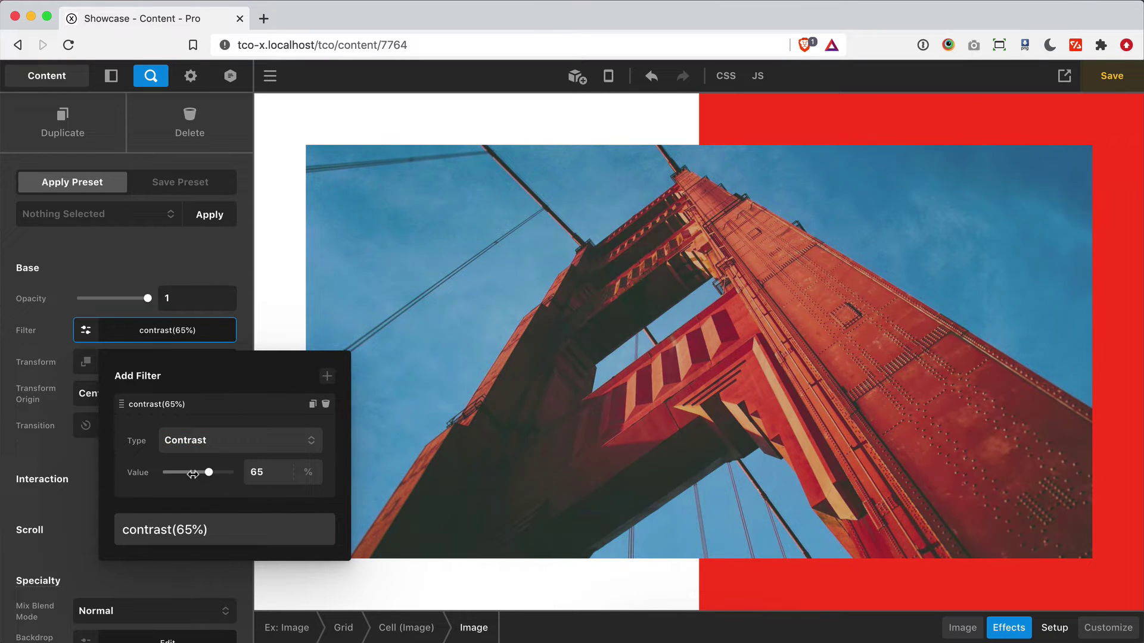
{"action": "left_click", "coordinate": [222, 439]}
{"action": "left_click", "coordinate": [190, 454]}
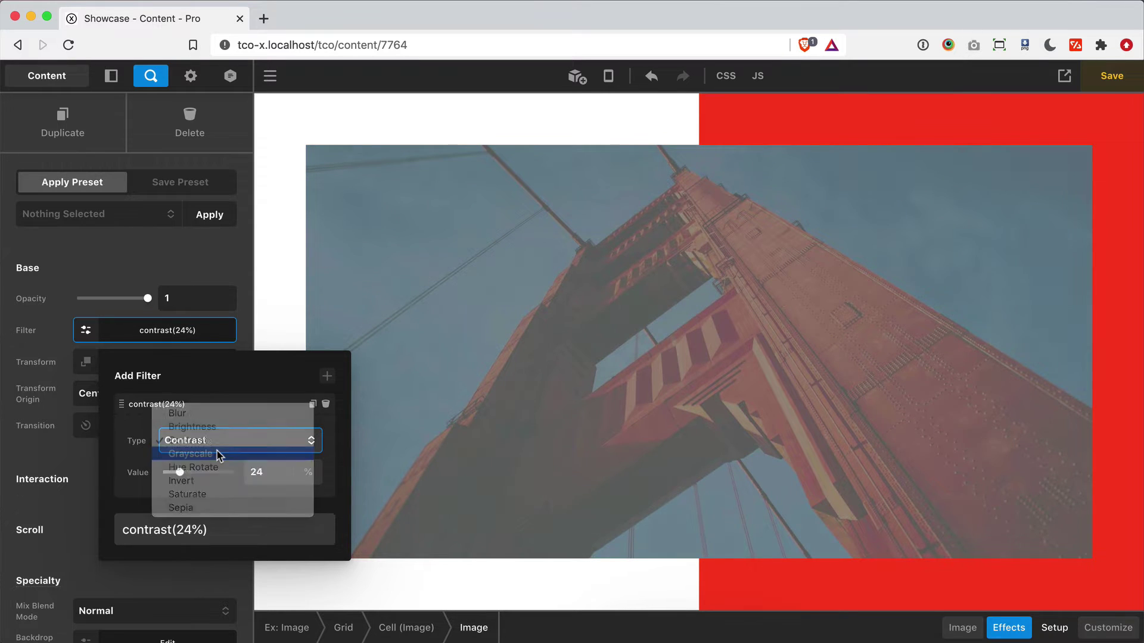
{"action": "left_click", "coordinate": [220, 473]}
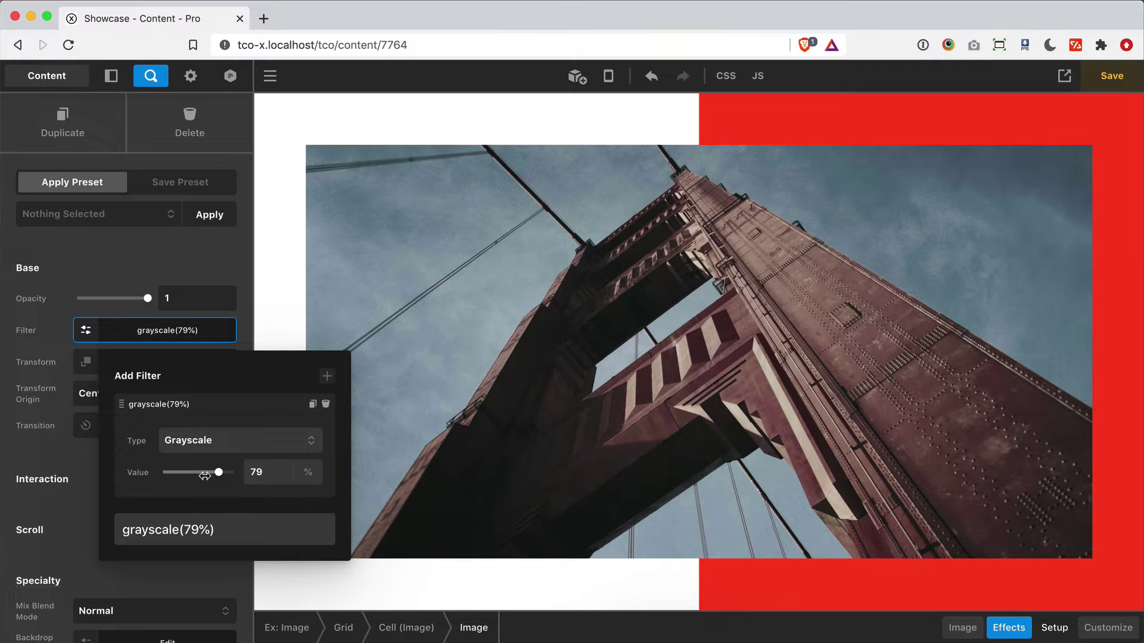
{"action": "left_click_drag", "start_coordinate": [219, 474], "coordinate": [177, 474]}
Change the bridge image's filter type to Hue Rotate and set its value to 82 degrees.
{"action": "left_click", "coordinate": [230, 444]}
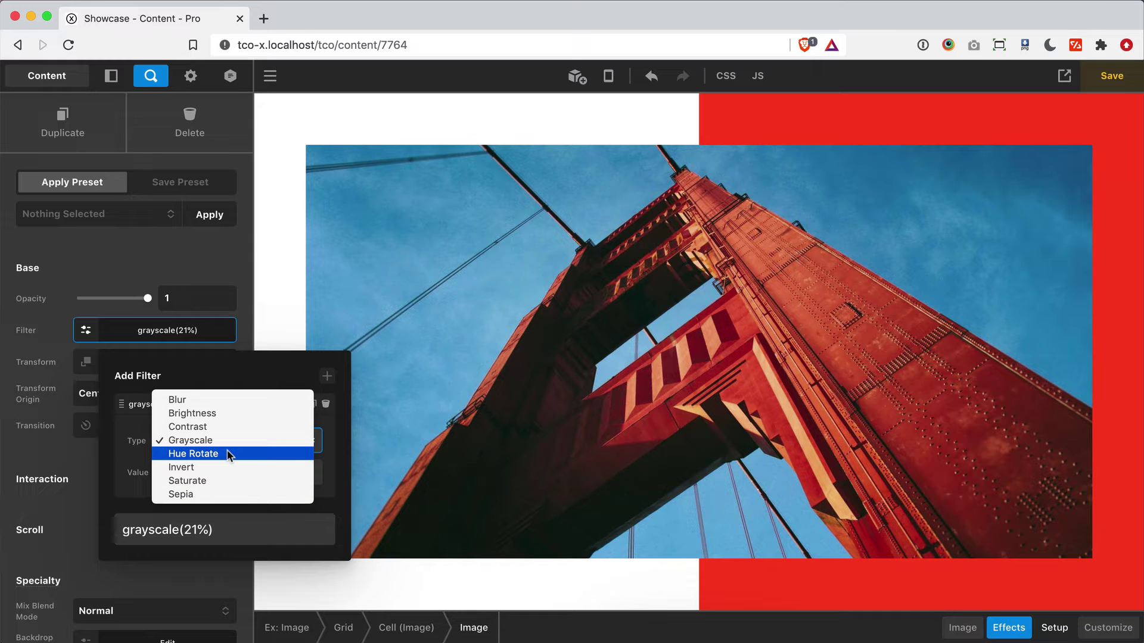
{"action": "left_click", "coordinate": [229, 454]}
{"action": "left_click", "coordinate": [223, 472]}
{"action": "left_click_drag", "start_coordinate": [223, 472], "coordinate": [179, 474]}
Try the bridge image's filter as Invert with an adjusted value and as Saturate.
{"action": "left_click", "coordinate": [202, 445]}
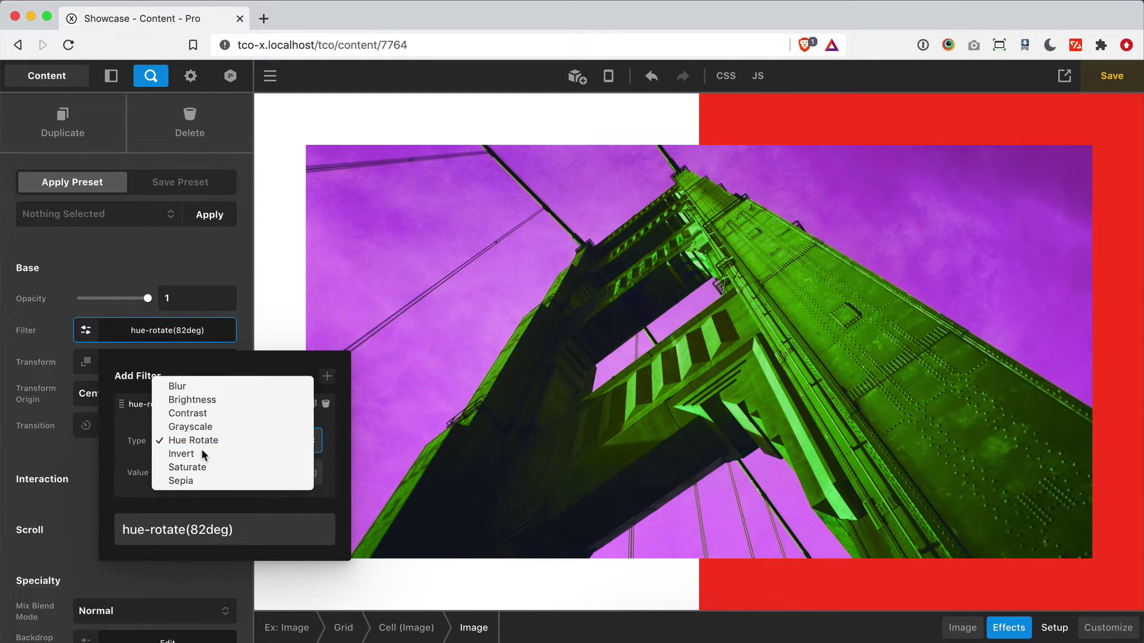
{"action": "left_click", "coordinate": [311, 452]}
{"action": "mouse_move", "coordinate": [218, 471]}
{"action": "left_mouse_down"}
{"action": "mouse_move", "coordinate": [171, 471]}
{"action": "mouse_move", "coordinate": [234, 472]}
{"action": "left_mouse_up"}
{"action": "left_click", "coordinate": [215, 453]}
{"action": "left_click", "coordinate": [213, 454]}
Set the bridge image's filter to Sepia at 100% and add a second filter, Hue Rotate at 167 degrees.
{"action": "left_click", "coordinate": [190, 441]}
{"action": "left_click", "coordinate": [181, 454]}
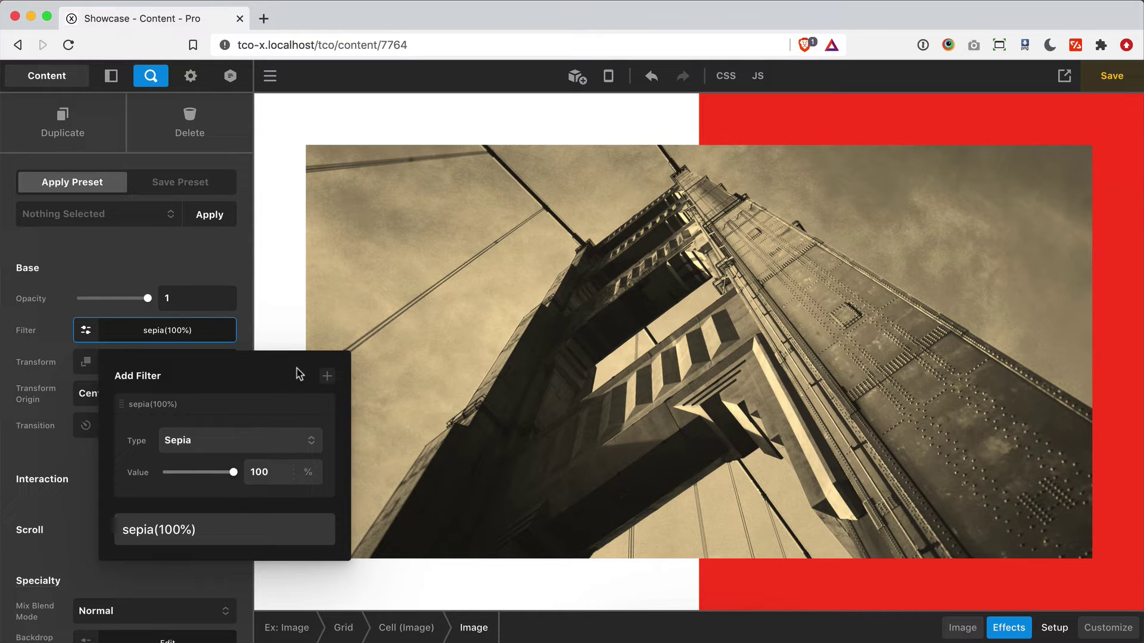
{"action": "left_click", "coordinate": [327, 376]}
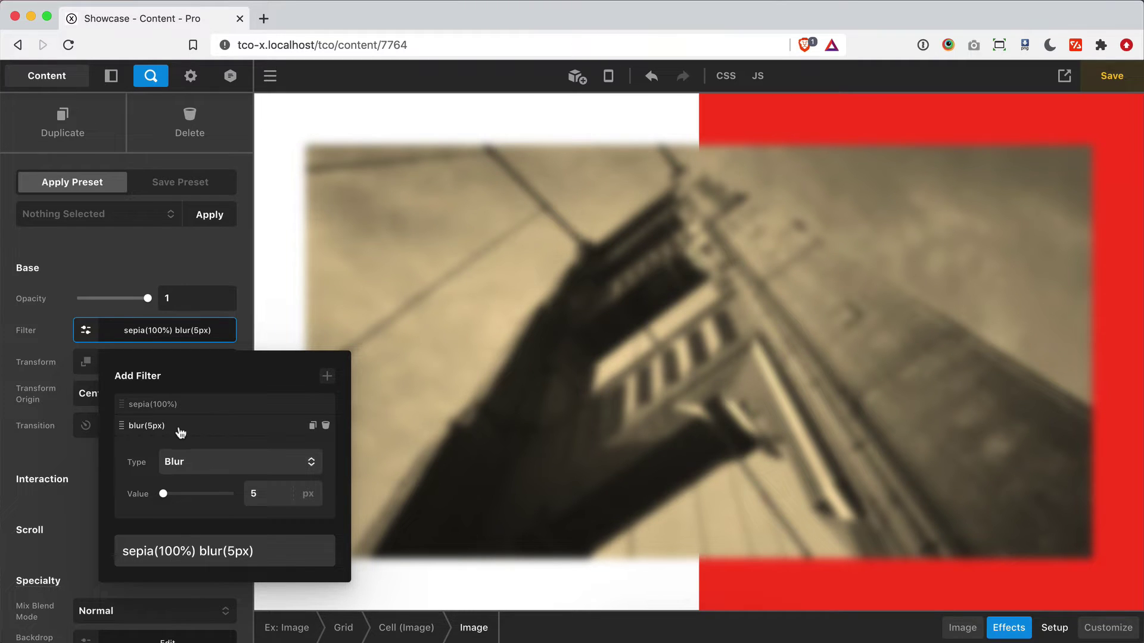
{"action": "left_click", "coordinate": [187, 467]}
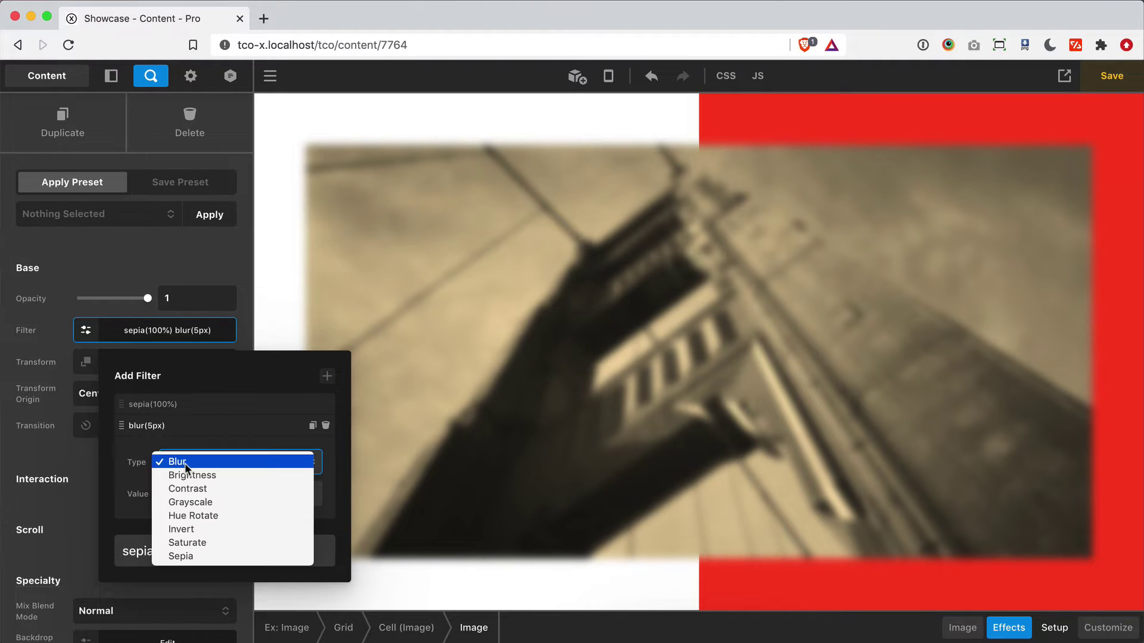
{"action": "left_click", "coordinate": [200, 516]}
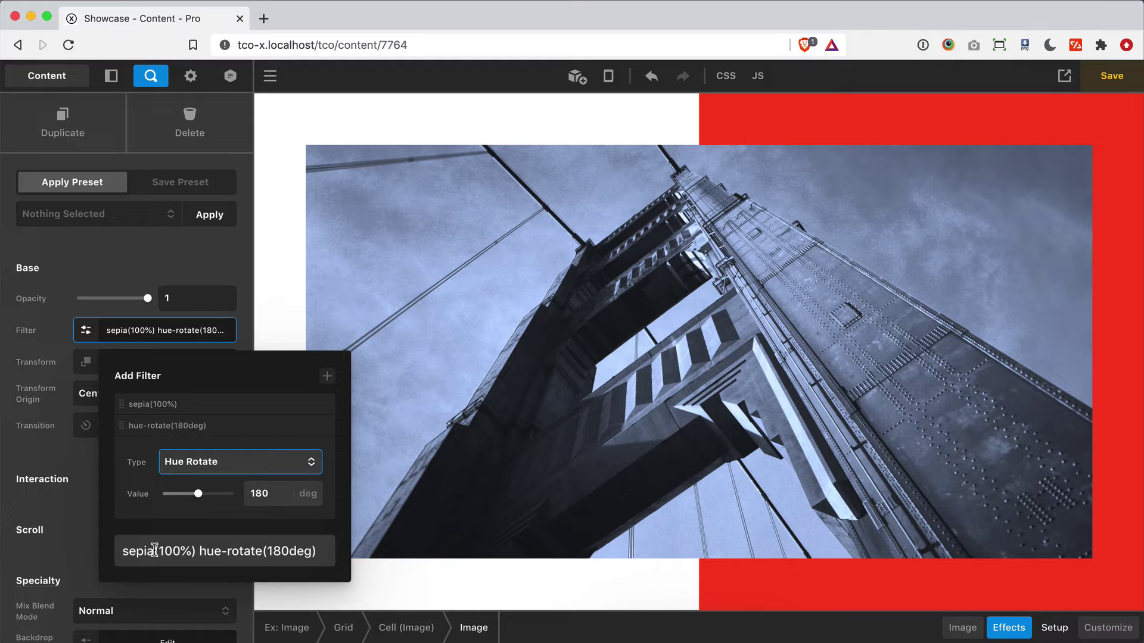
{"action": "left_click_drag", "start_coordinate": [198, 494], "coordinate": [225, 494]}
{"action": "left_click", "coordinate": [196, 495]}
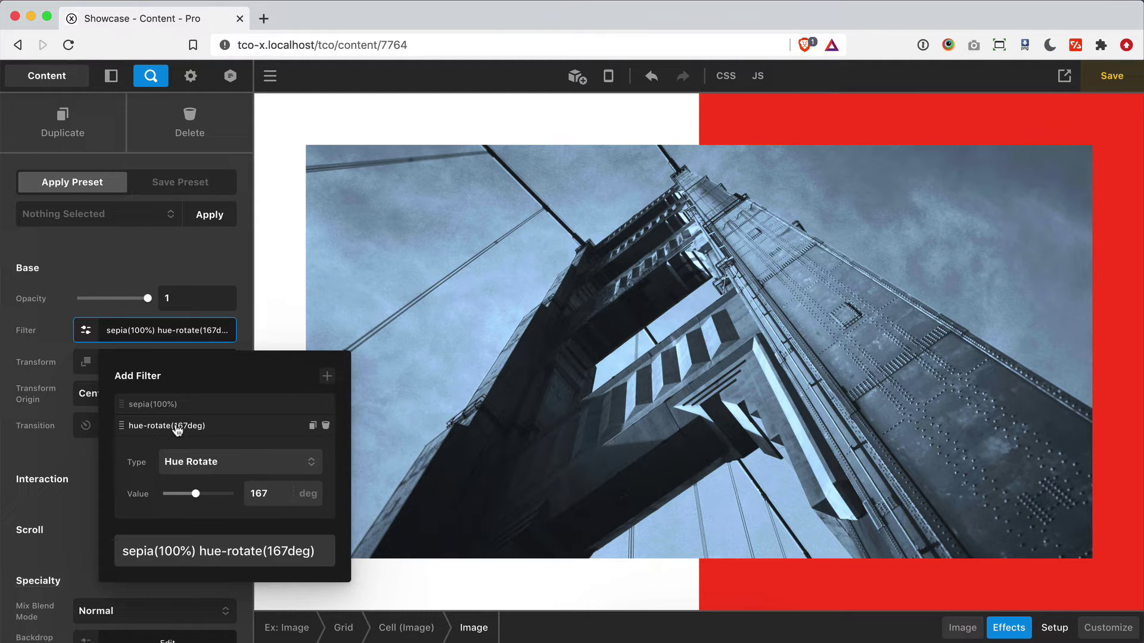
Move the Hue Rotate filter ahead of Sepia and try it at 65 and 187 degrees.
{"action": "left_click_drag", "start_coordinate": [172, 430], "coordinate": [212, 399]}
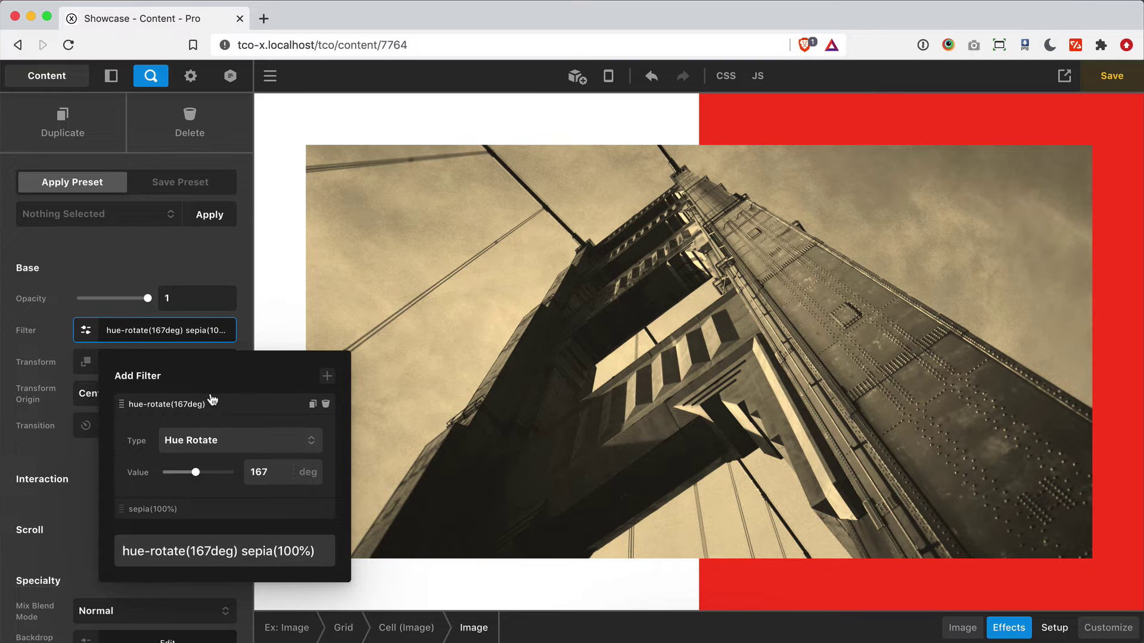
{"action": "mouse_move", "coordinate": [195, 472]}
{"action": "left_mouse_down"}
{"action": "mouse_move", "coordinate": [179, 474]}
{"action": "mouse_move", "coordinate": [221, 473]}
{"action": "mouse_move", "coordinate": [175, 474]}
{"action": "left_mouse_up"}
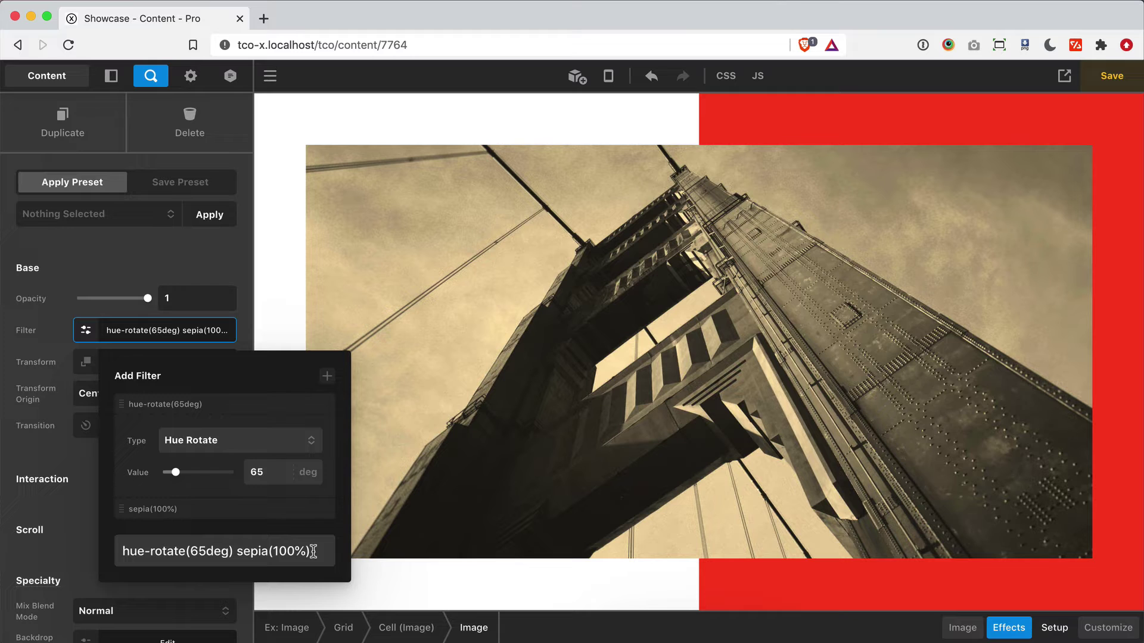
{"action": "left_click", "coordinate": [200, 471]}
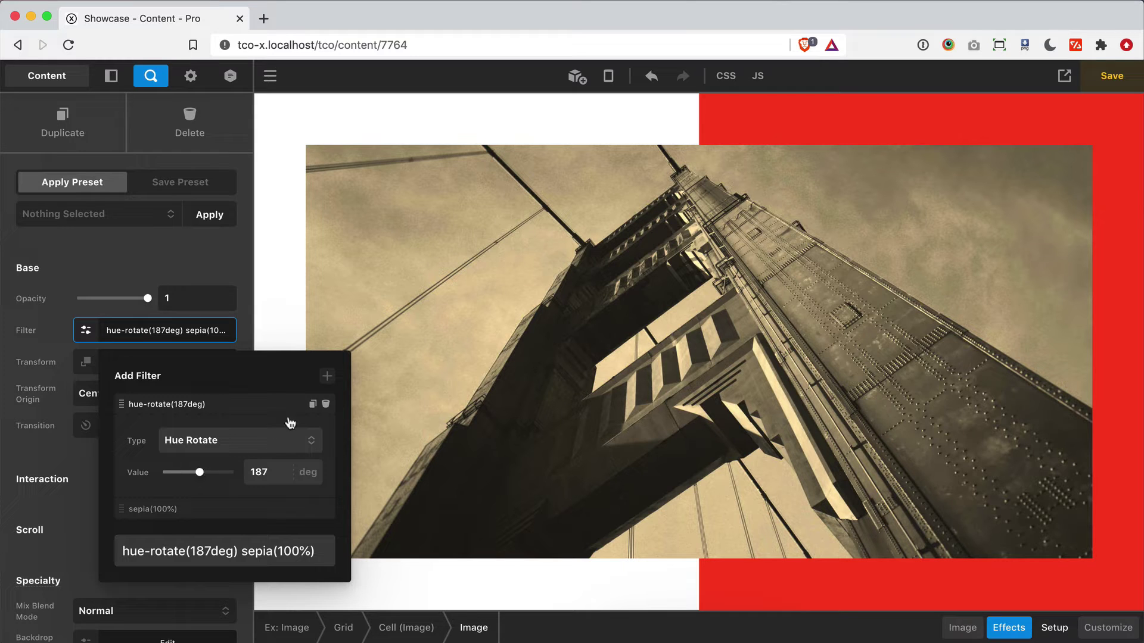
Delete both the Hue Rotate and Sepia filters from the bridge image and close the filter settings.
{"action": "left_click", "coordinate": [326, 404]}
{"action": "left_click", "coordinate": [326, 404]}
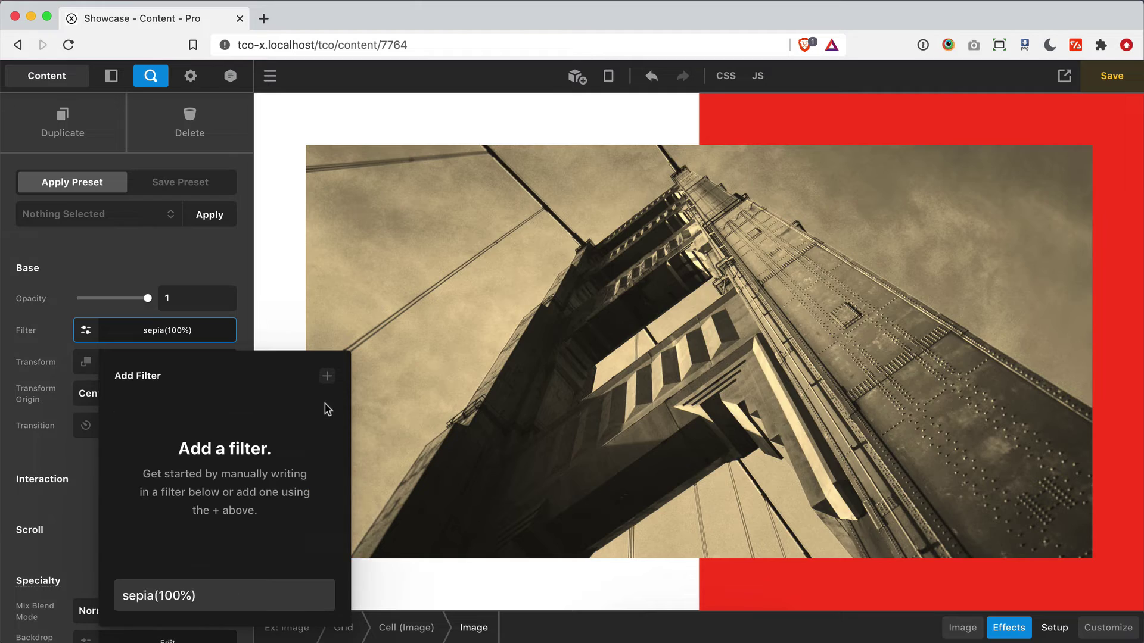
{"action": "left_click", "coordinate": [162, 265]}
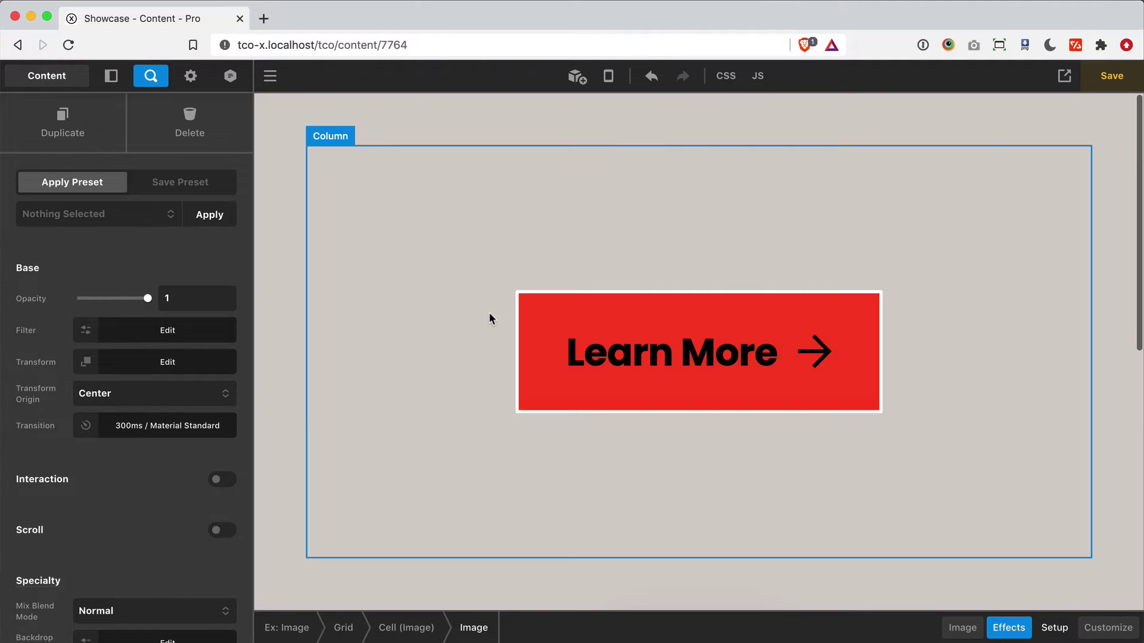
Add a Move transform to the Learn More button with X 36 px and Y -50 px.
{"action": "left_click", "coordinate": [672, 354]}
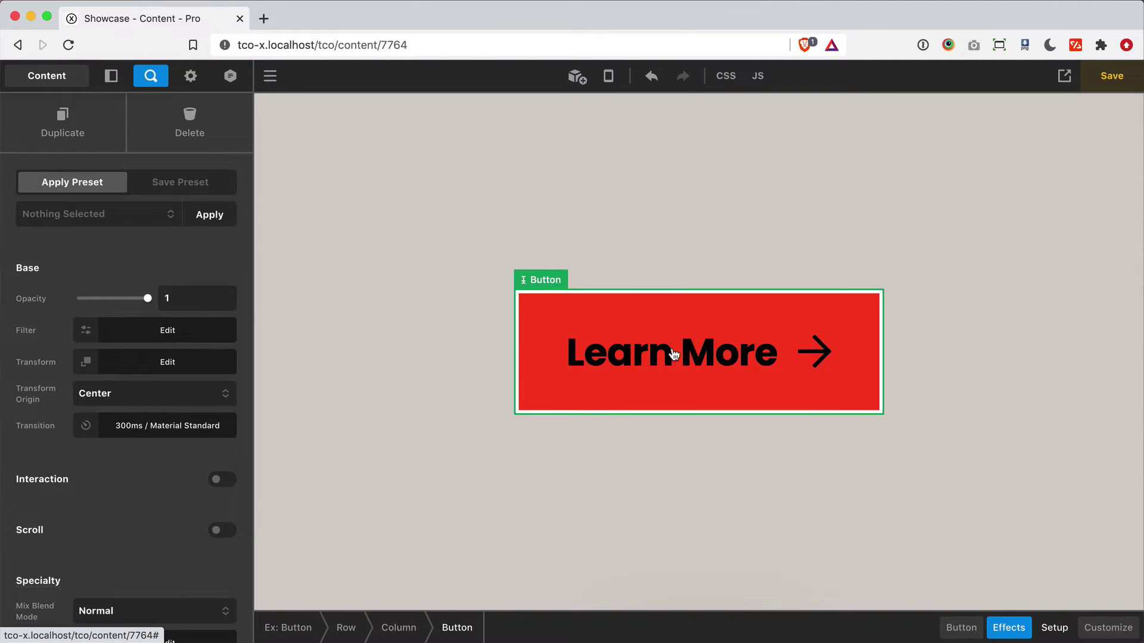
{"action": "left_click", "coordinate": [164, 363]}
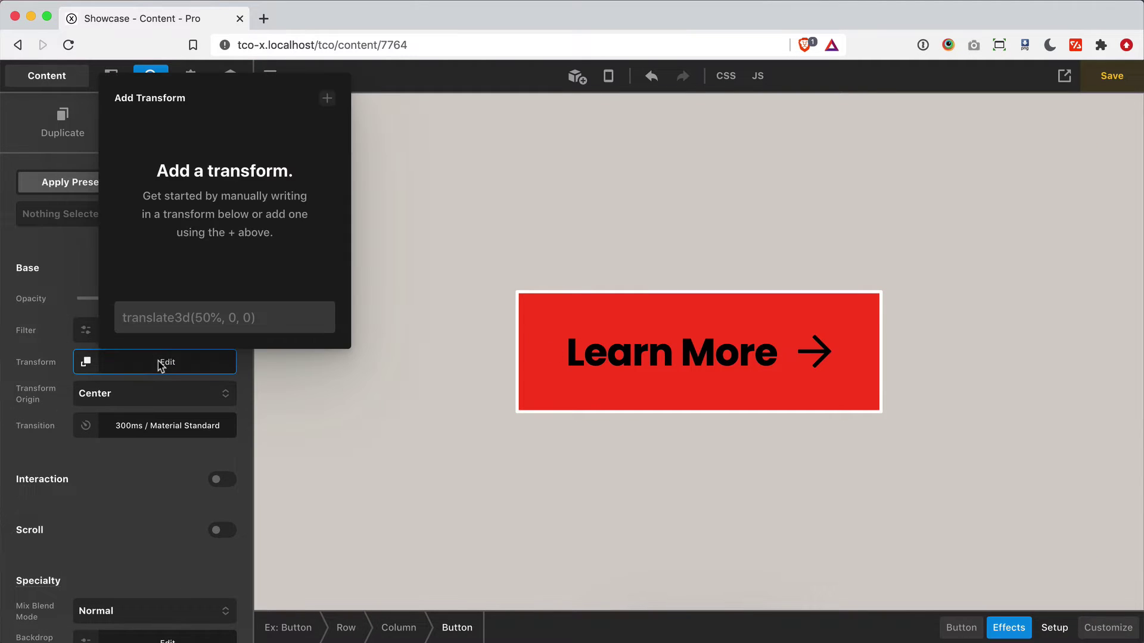
{"action": "left_click", "coordinate": [327, 100]}
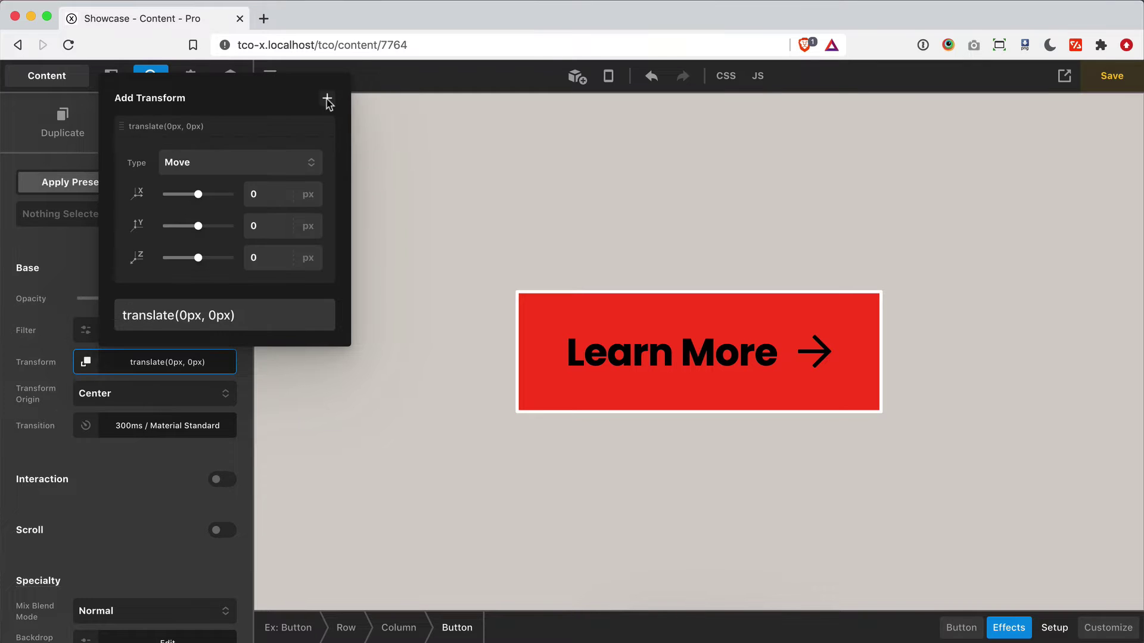
{"action": "left_click", "coordinate": [211, 195]}
{"action": "left_click", "coordinate": [181, 227]}
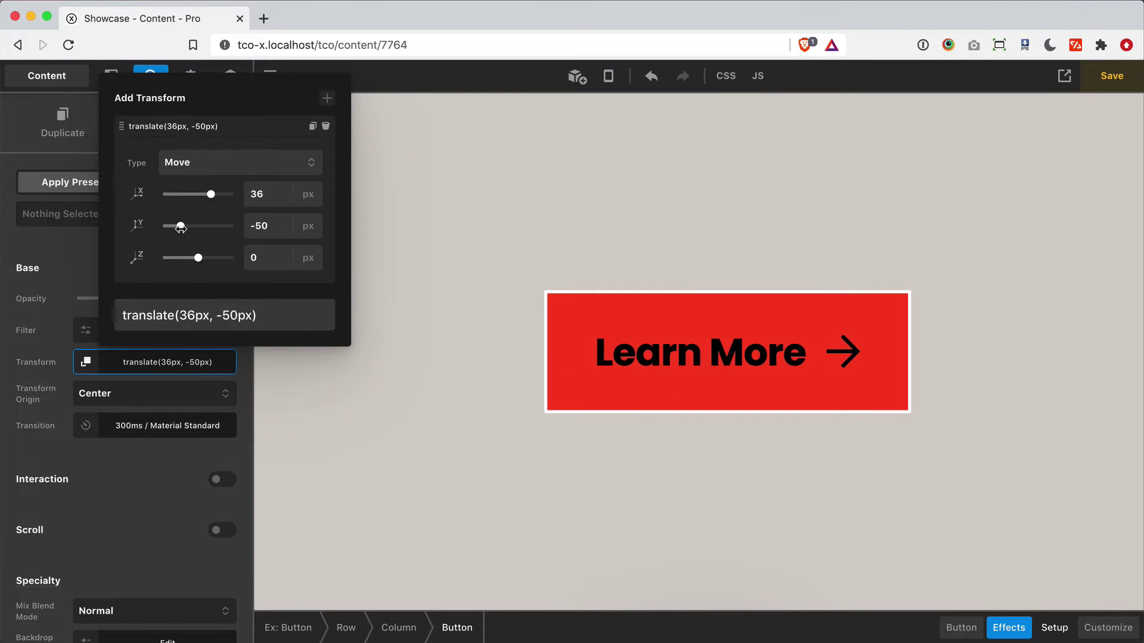
Change the button's transform to Rotate and try angles, ending with X -3, Y -27 and Z 13 degrees.
{"action": "left_click", "coordinate": [226, 166]}
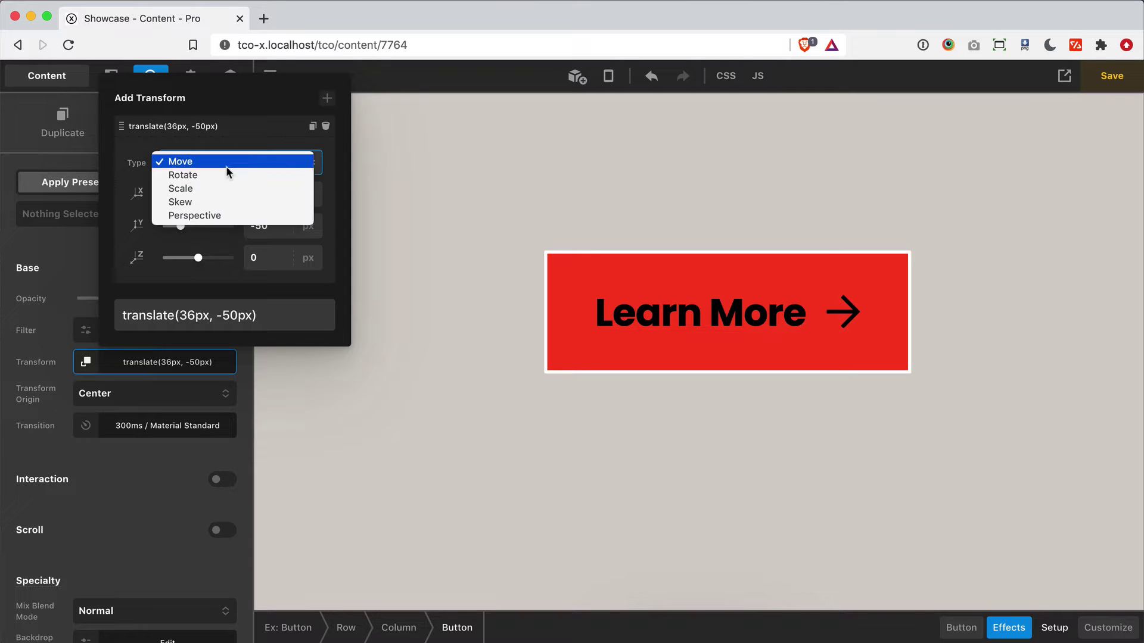
{"action": "left_click", "coordinate": [230, 177]}
{"action": "left_click", "coordinate": [188, 195]}
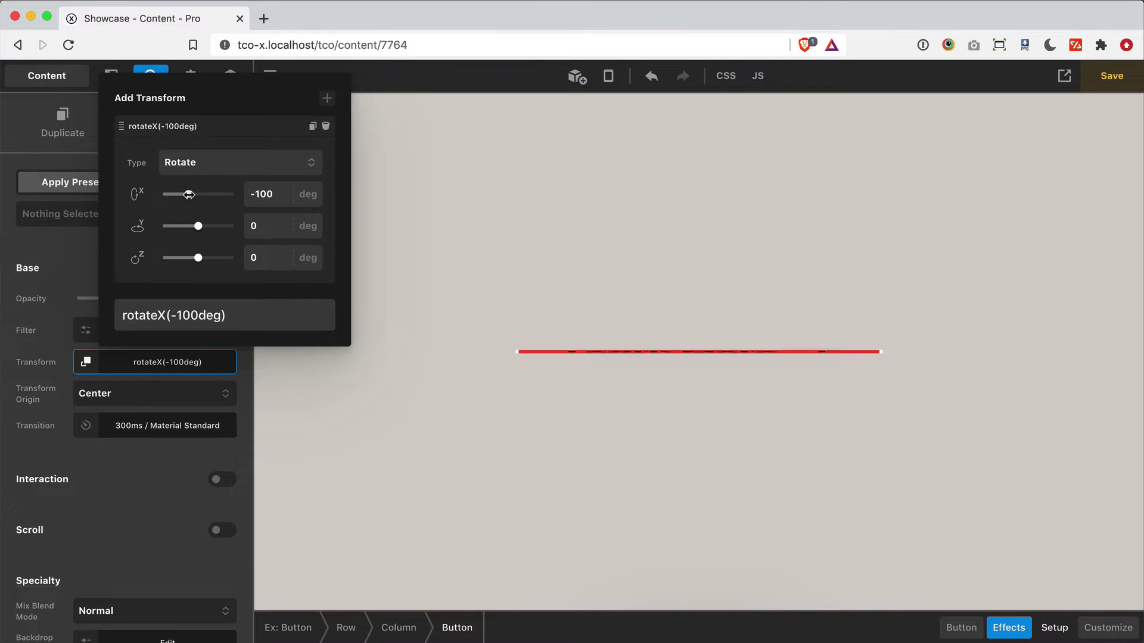
{"action": "left_click", "coordinate": [211, 226]}
{"action": "left_click", "coordinate": [196, 227]}
{"action": "left_click", "coordinate": [198, 195]}
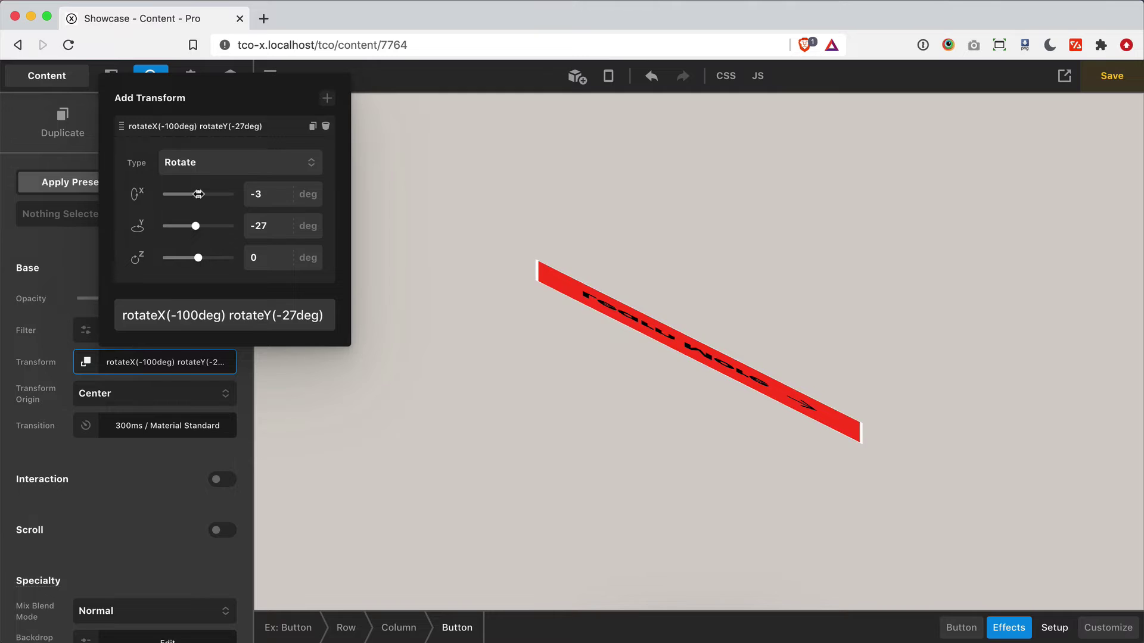
{"action": "left_click", "coordinate": [181, 258]}
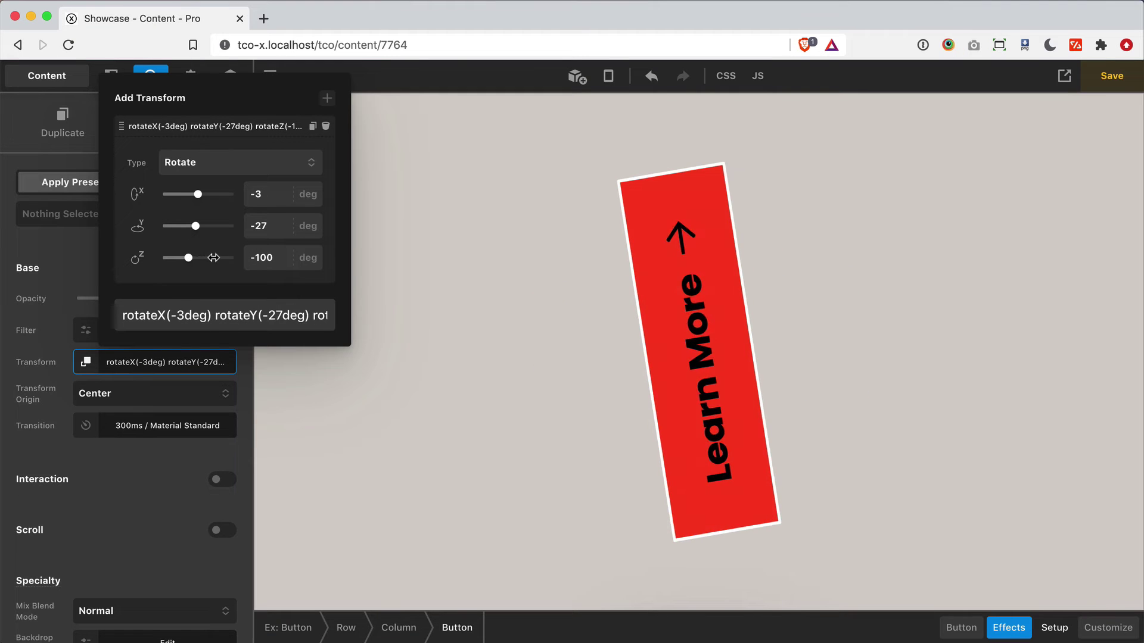
{"action": "left_click", "coordinate": [213, 258]}
{"action": "left_click", "coordinate": [200, 262]}
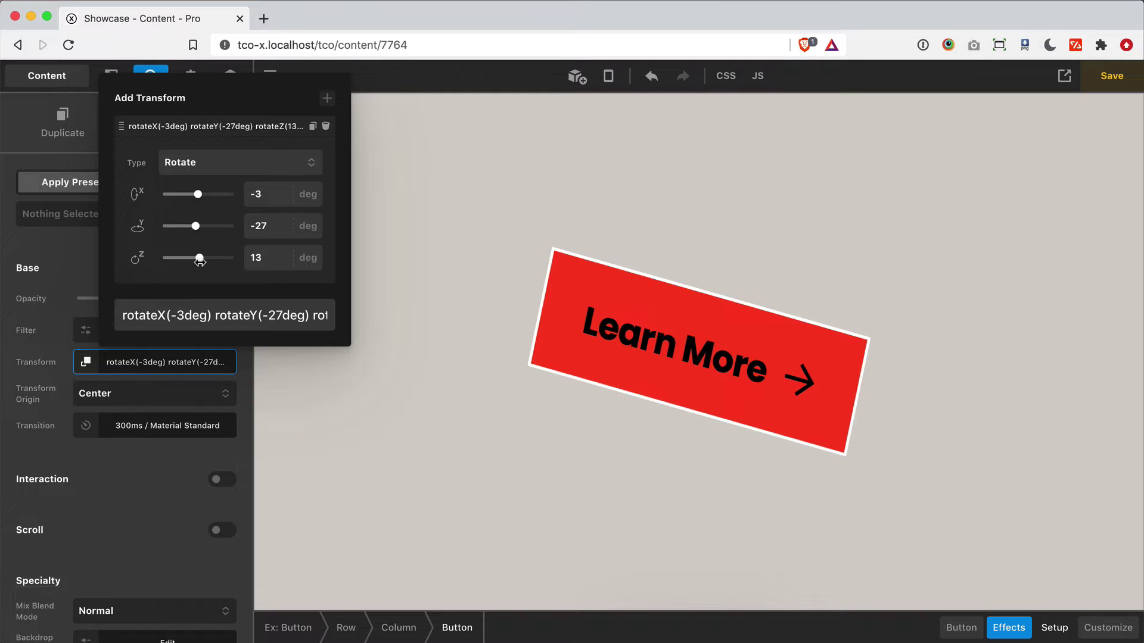
Change the Learn More button's transform to Scale and set X and Y to 1.5.
{"action": "left_click", "coordinate": [235, 163]}
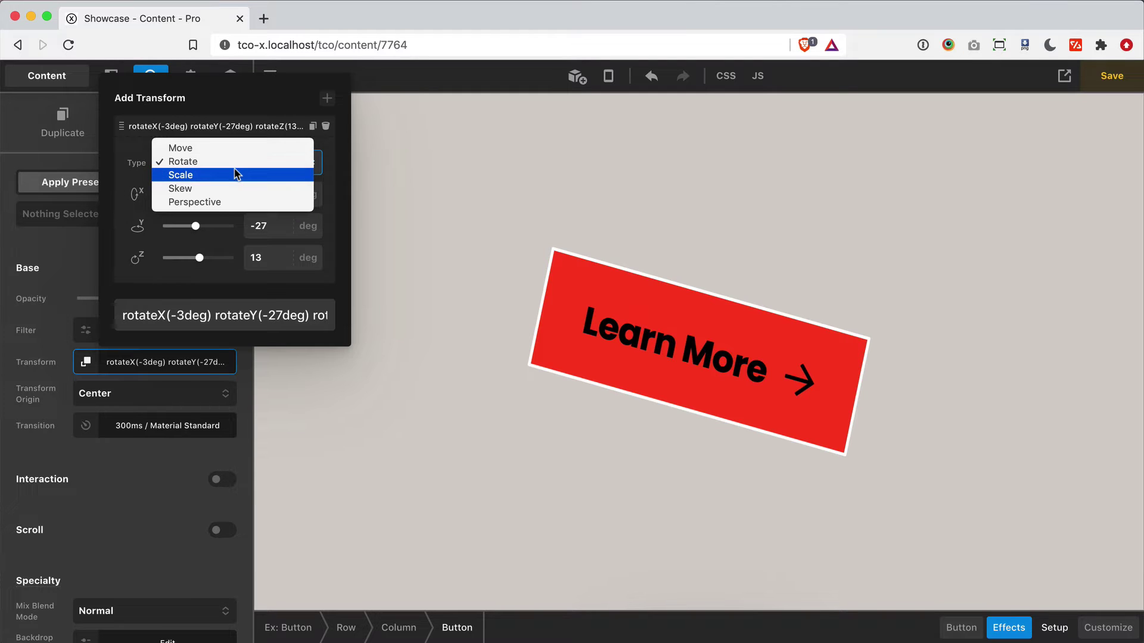
{"action": "key", "text": "Escape"}
{"action": "key", "text": "Down"}
{"action": "left_click", "coordinate": [266, 193]}
{"action": "type", "text": ".5"}
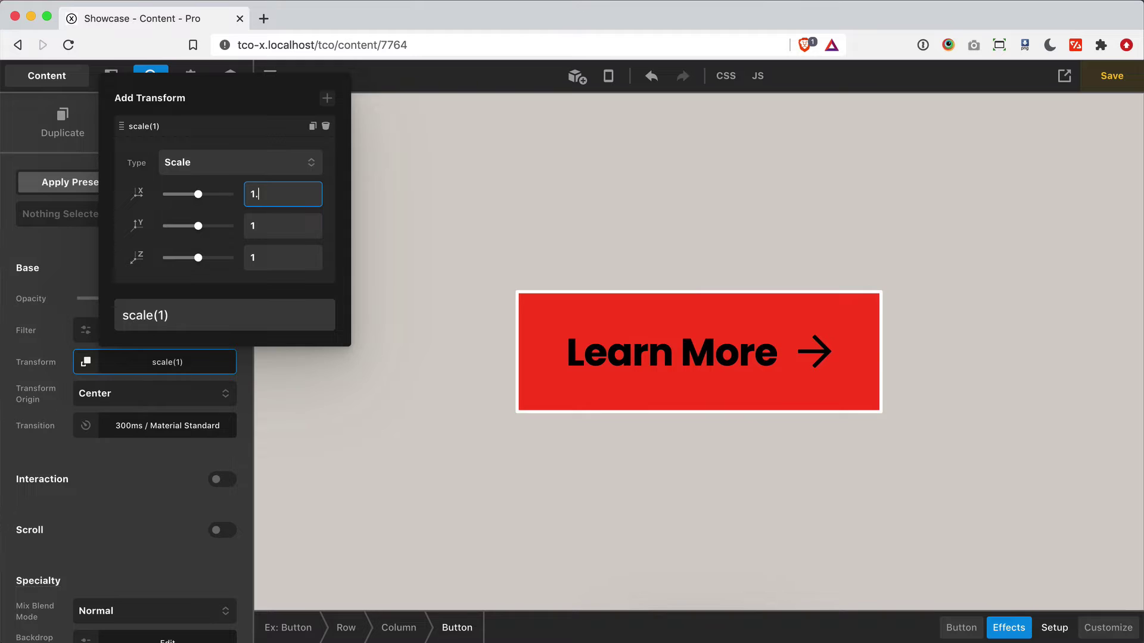
{"action": "left_click", "coordinate": [273, 221]}
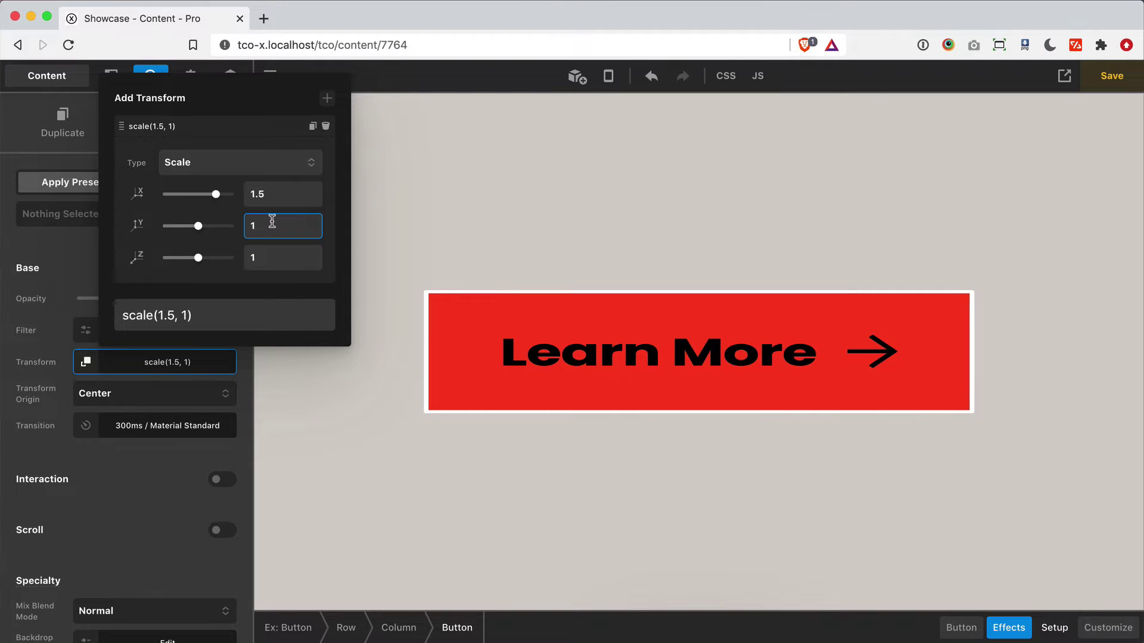
{"action": "type", "text": ".5"}
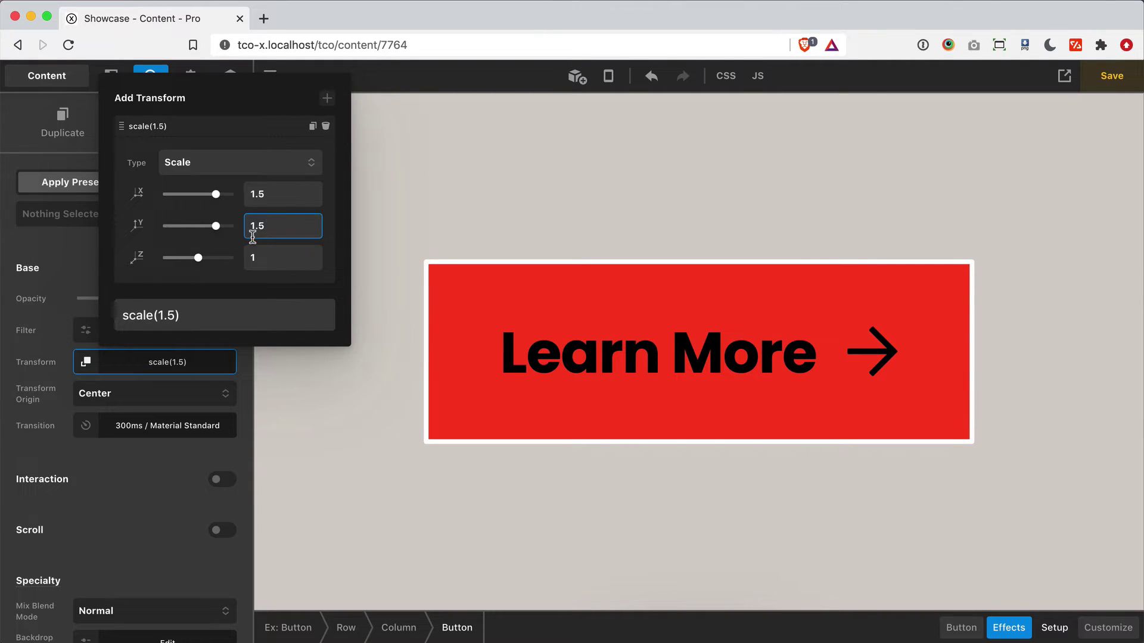
{"action": "left_click", "coordinate": [282, 257]}
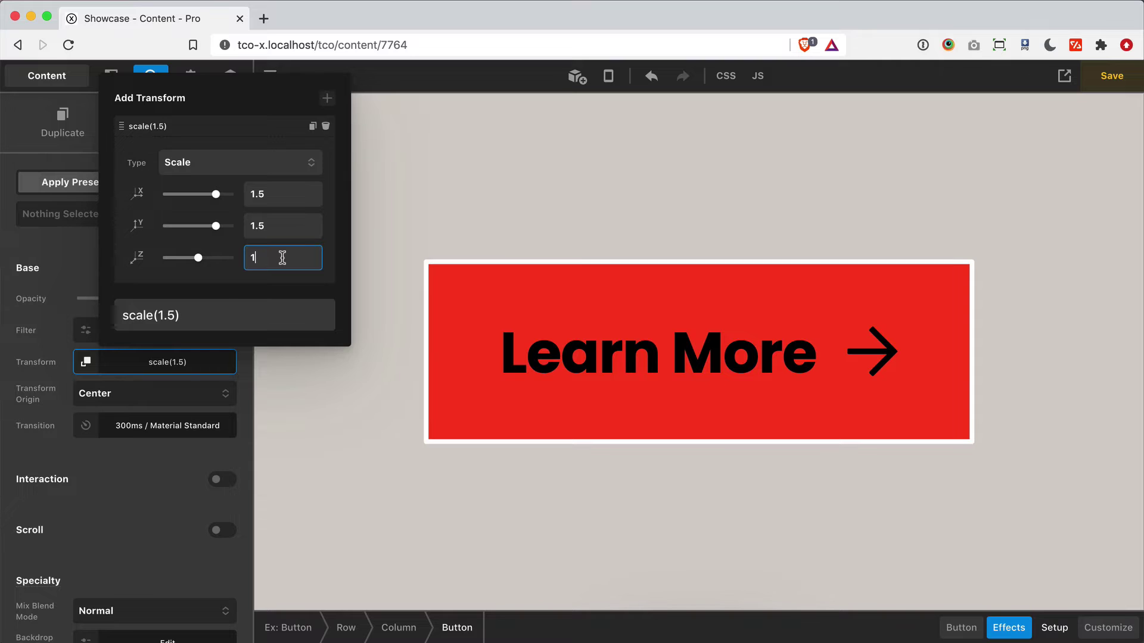
Change the button's transform to Skew with X -15 and Y -17 degrees.
{"action": "left_click", "coordinate": [221, 162]}
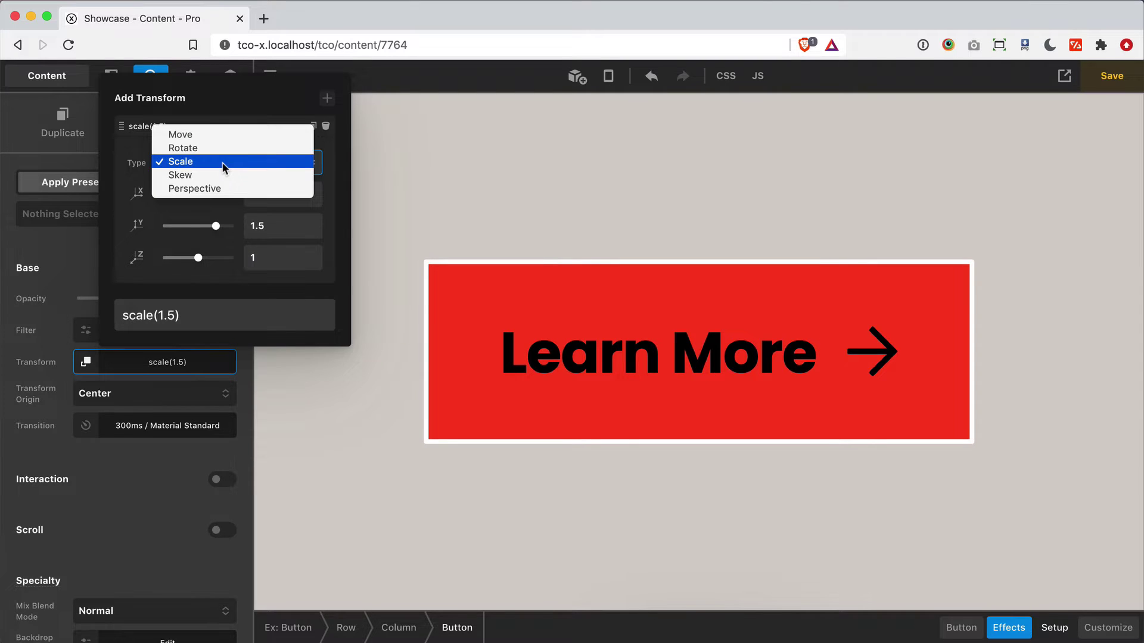
{"action": "left_click", "coordinate": [217, 174]}
{"action": "left_click_drag", "start_coordinate": [196, 195], "coordinate": [182, 228]}
Check the other transform types, then delete the Skew transform from the button.
{"action": "left_click", "coordinate": [242, 156]}
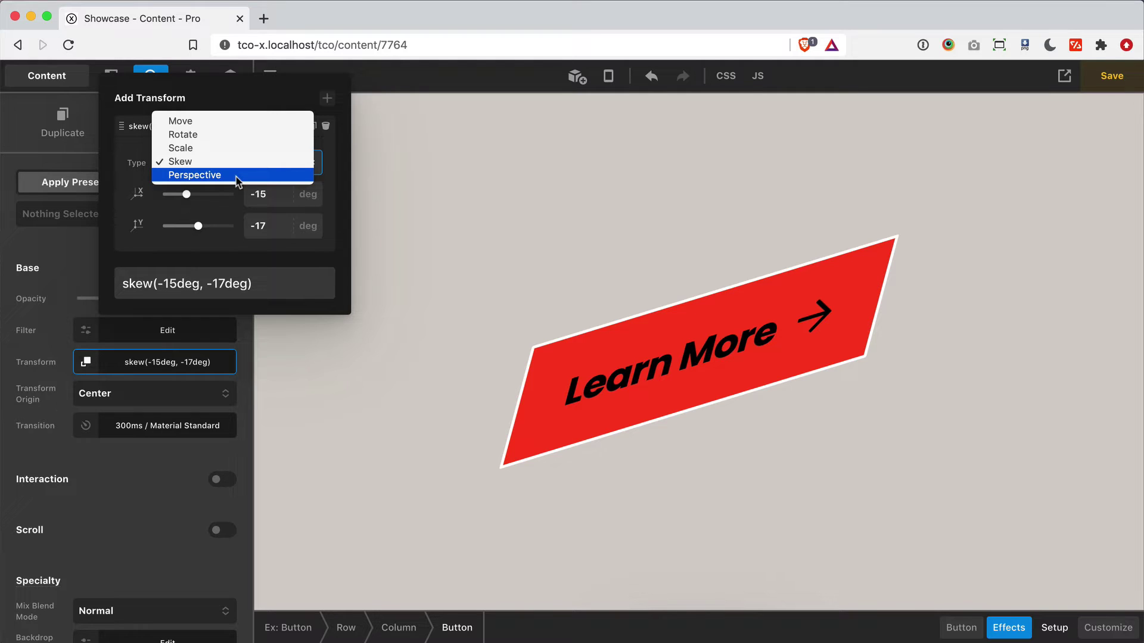
{"action": "left_click", "coordinate": [250, 90]}
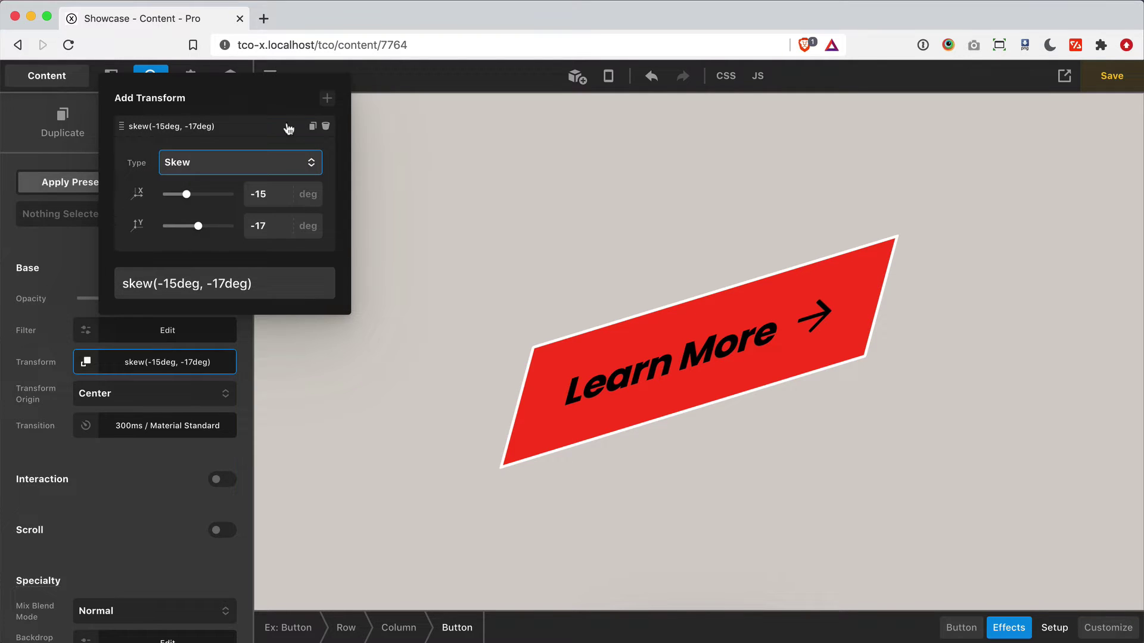
{"action": "left_click", "coordinate": [326, 126]}
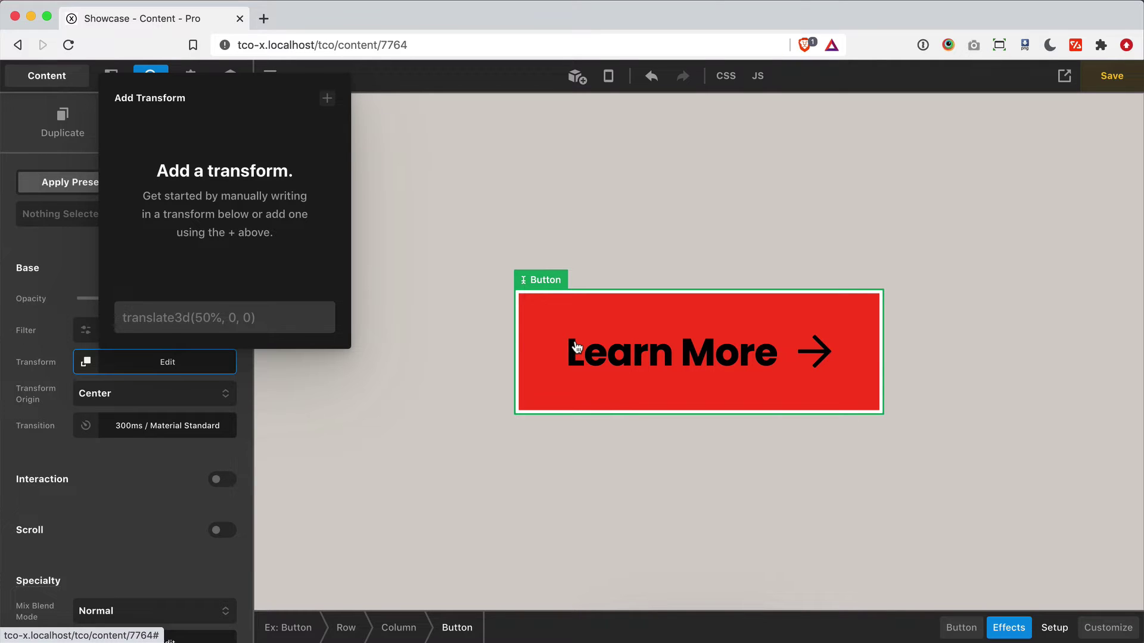
Add a Move transform to the button, try X at -81 px, and return X to 0.
{"action": "left_click", "coordinate": [327, 98]}
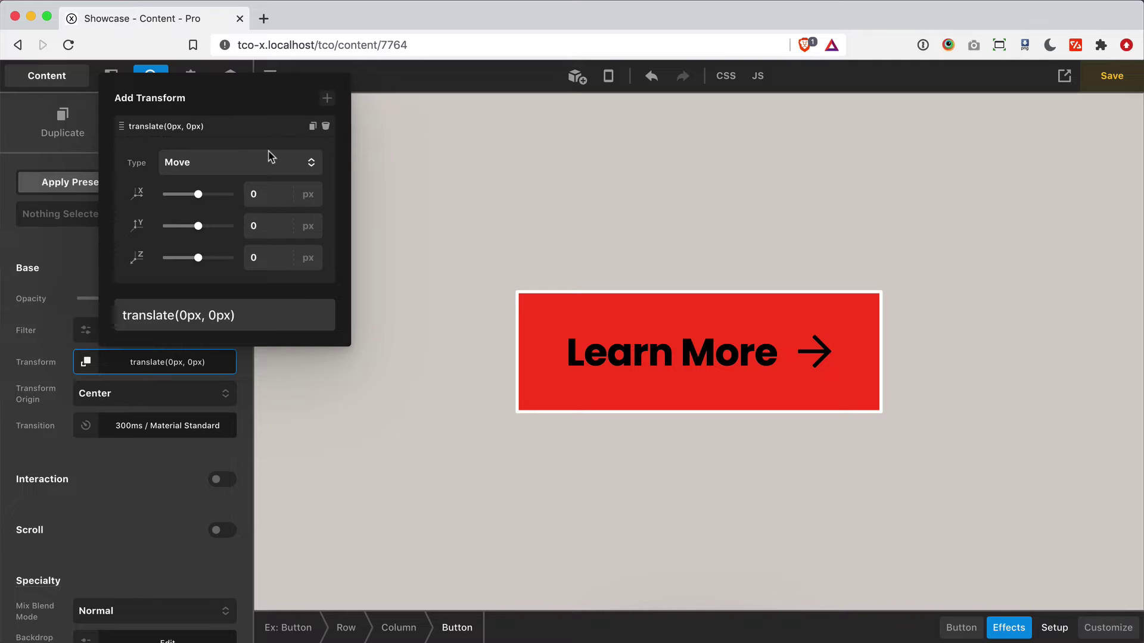
{"action": "left_click_drag", "start_coordinate": [197, 194], "coordinate": [169, 194]}
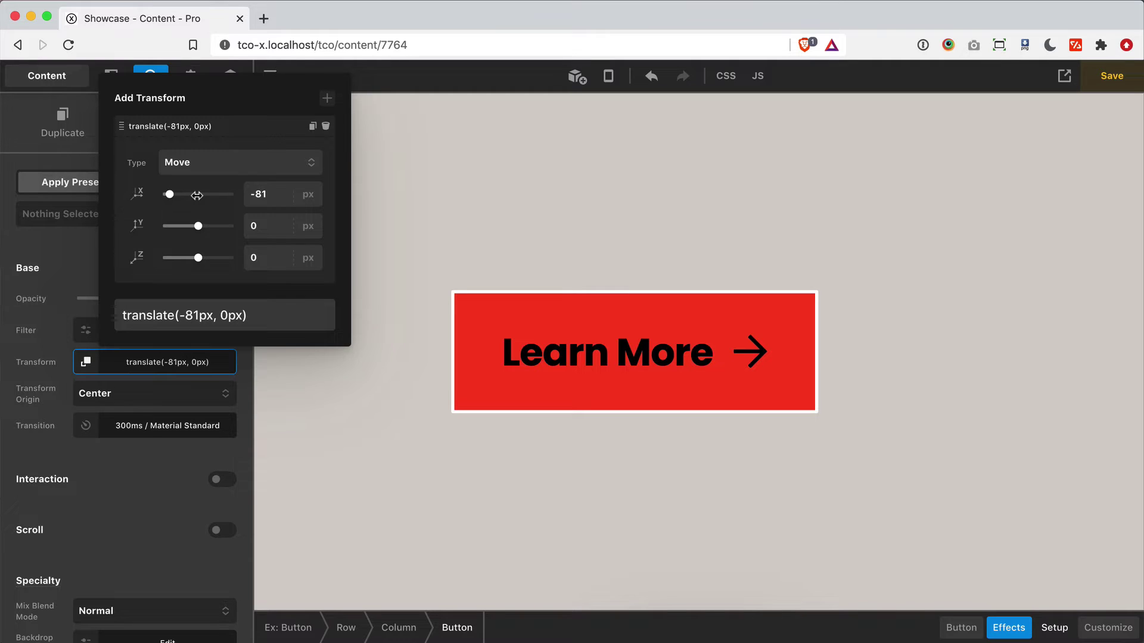
{"action": "double_click", "coordinate": [253, 193]}
{"action": "type", "text": "0"}
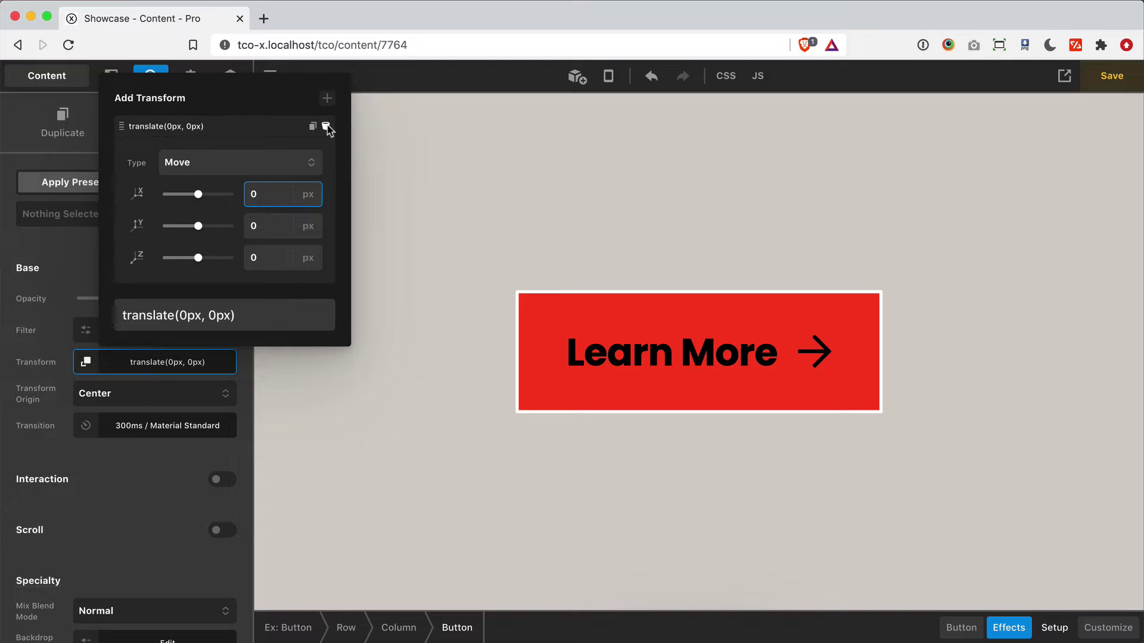
Change the button's transform to Rotate and set its Z angle to 45 degrees.
{"action": "left_click", "coordinate": [227, 169]}
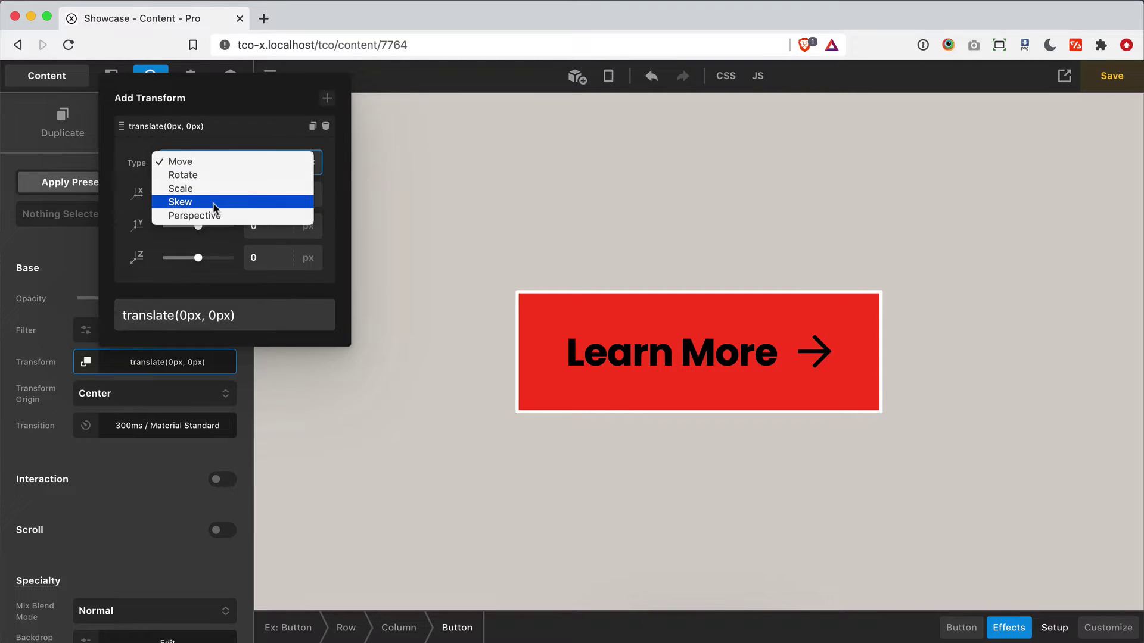
{"action": "left_click", "coordinate": [199, 176]}
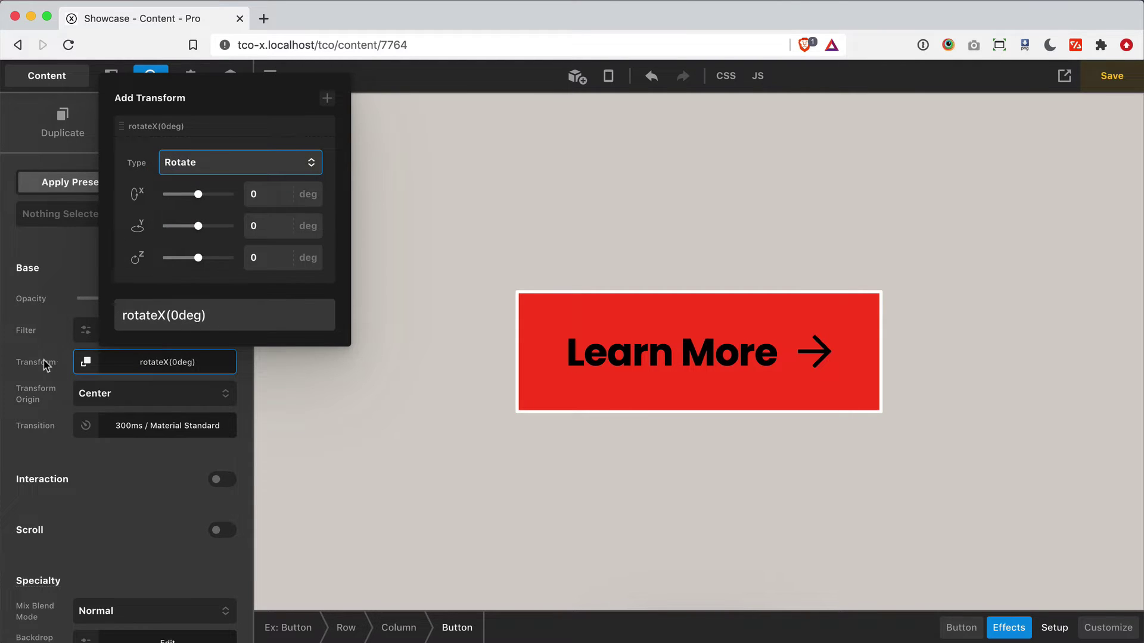
{"action": "left_click", "coordinate": [48, 365]}
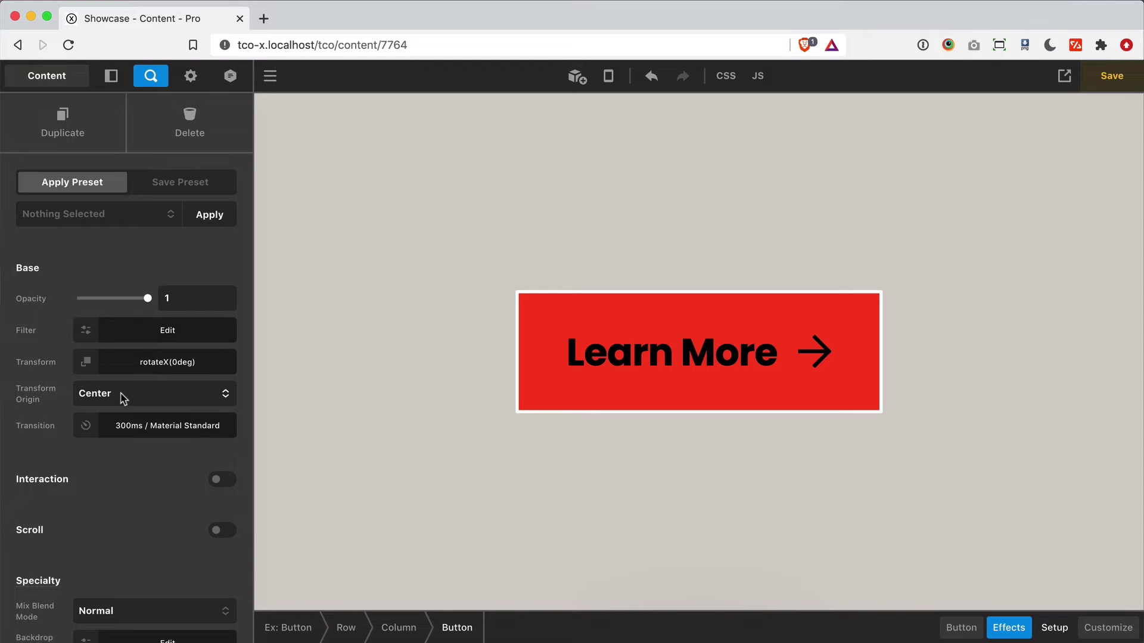
{"action": "left_click", "coordinate": [160, 368]}
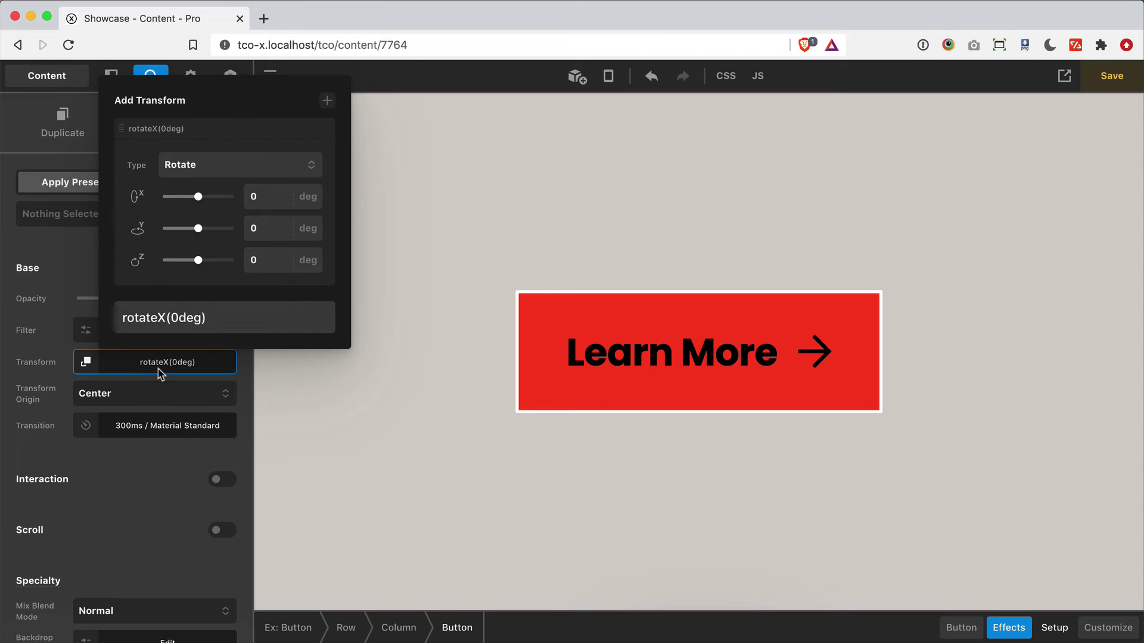
{"action": "left_click_drag", "start_coordinate": [206, 260], "coordinate": [200, 261]}
{"action": "double_click", "coordinate": [266, 255]}
{"action": "type", "text": "45"}
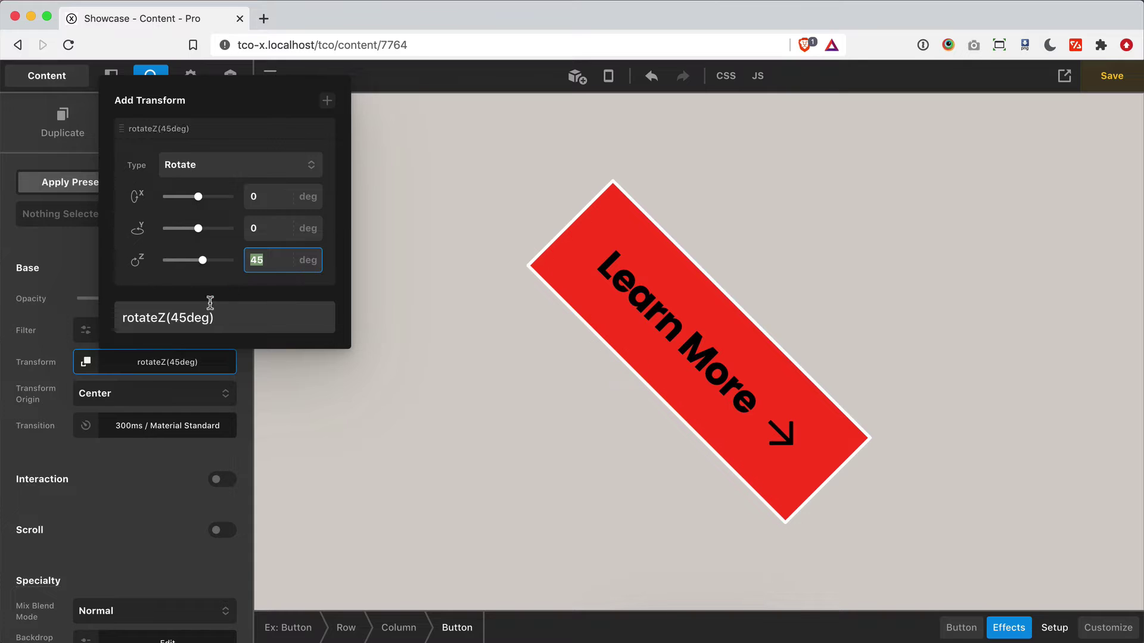
Switch the Z rotation between 0 and 45 degrees around the center origin, ending at 0.
{"action": "key", "text": "BackSpace"}
{"action": "key", "text": "BackSpace"}
{"action": "type", "text": "0"}
{"action": "double_click", "coordinate": [265, 263]}
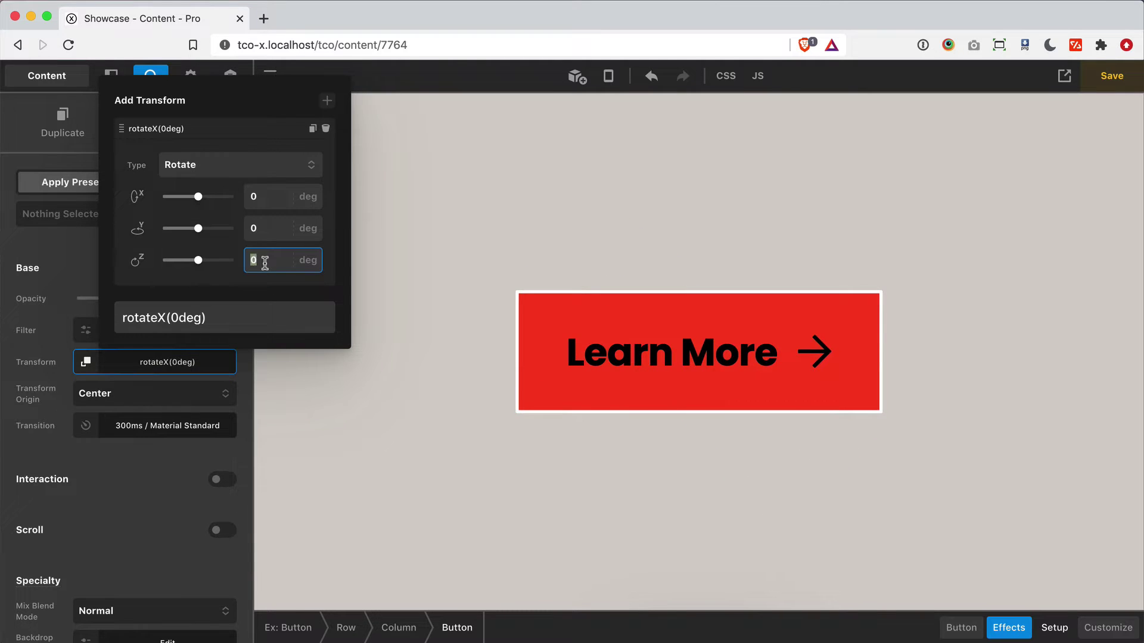
{"action": "type", "text": "45"}
{"action": "double_click", "coordinate": [264, 262]}
{"action": "type", "text": "0"}
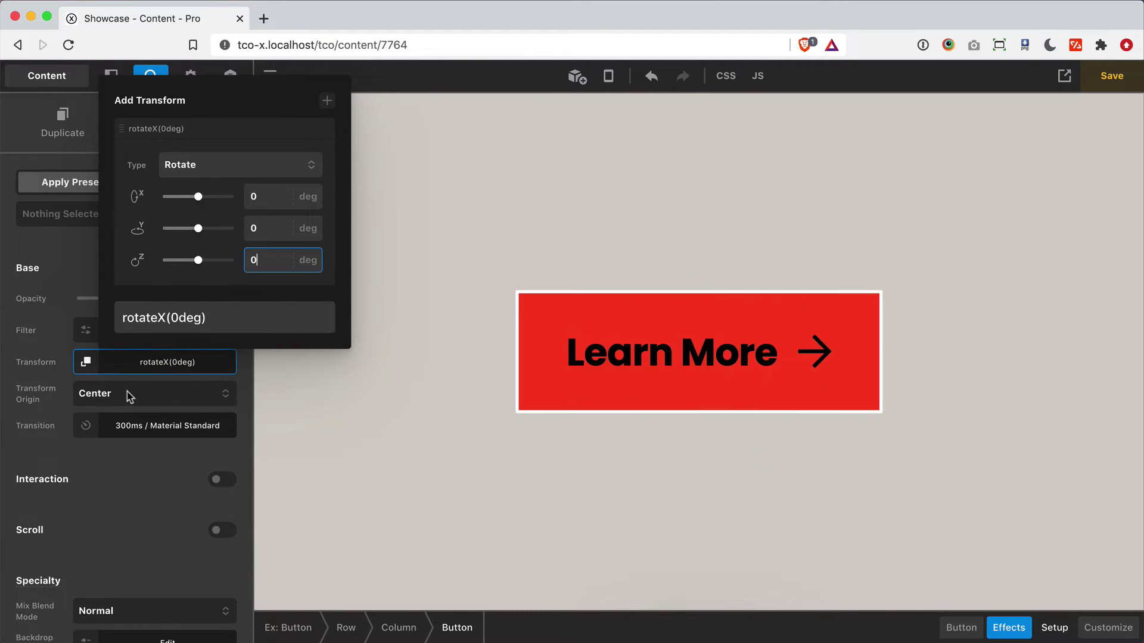
Set the Transform Origin to Bottom Left and try a Z rotation of 45 degrees, then return it to 0.
{"action": "left_click", "coordinate": [128, 396]}
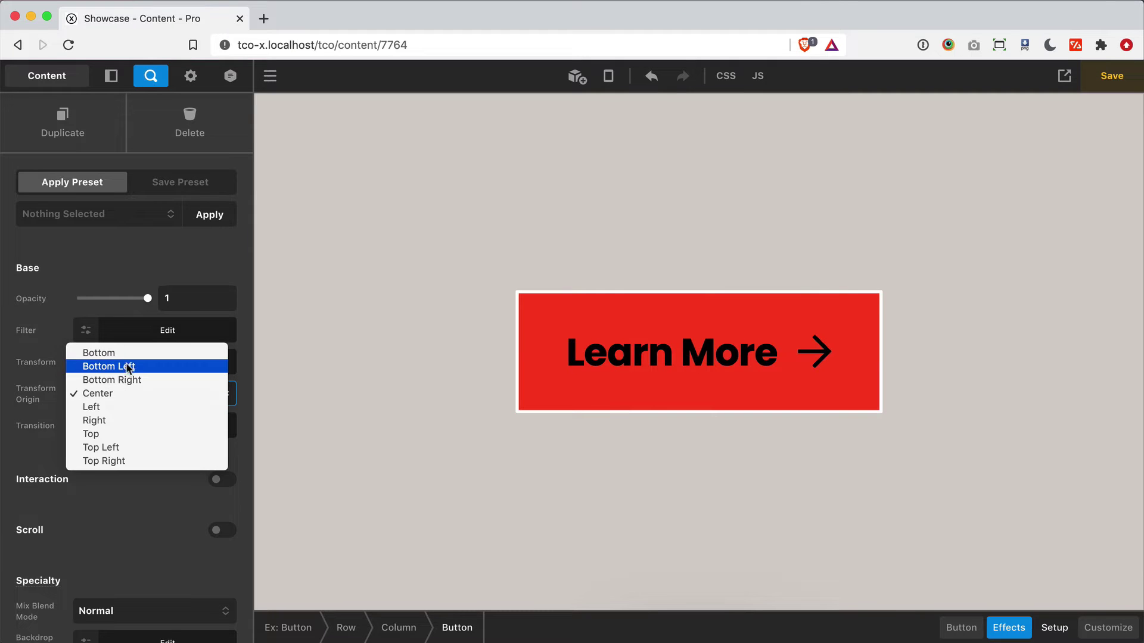
{"action": "left_click", "coordinate": [127, 365]}
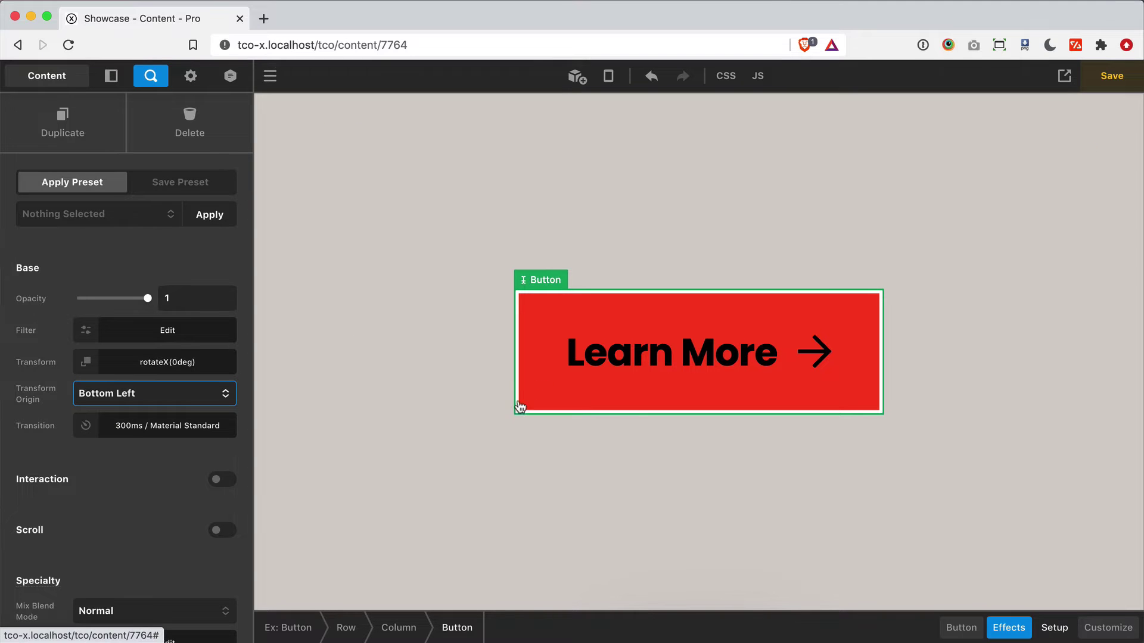
{"action": "left_click", "coordinate": [169, 363]}
{"action": "left_click", "coordinate": [257, 261]}
{"action": "double_click", "coordinate": [256, 260]}
{"action": "type", "text": "45"}
{"action": "double_click", "coordinate": [269, 257]}
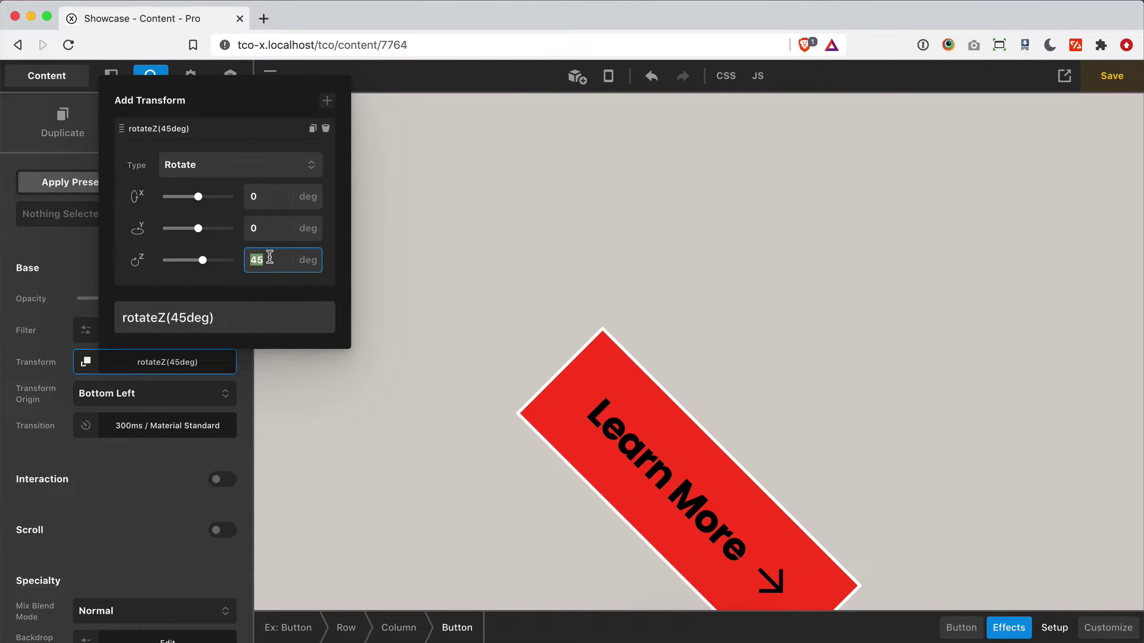
{"action": "type", "text": "0"}
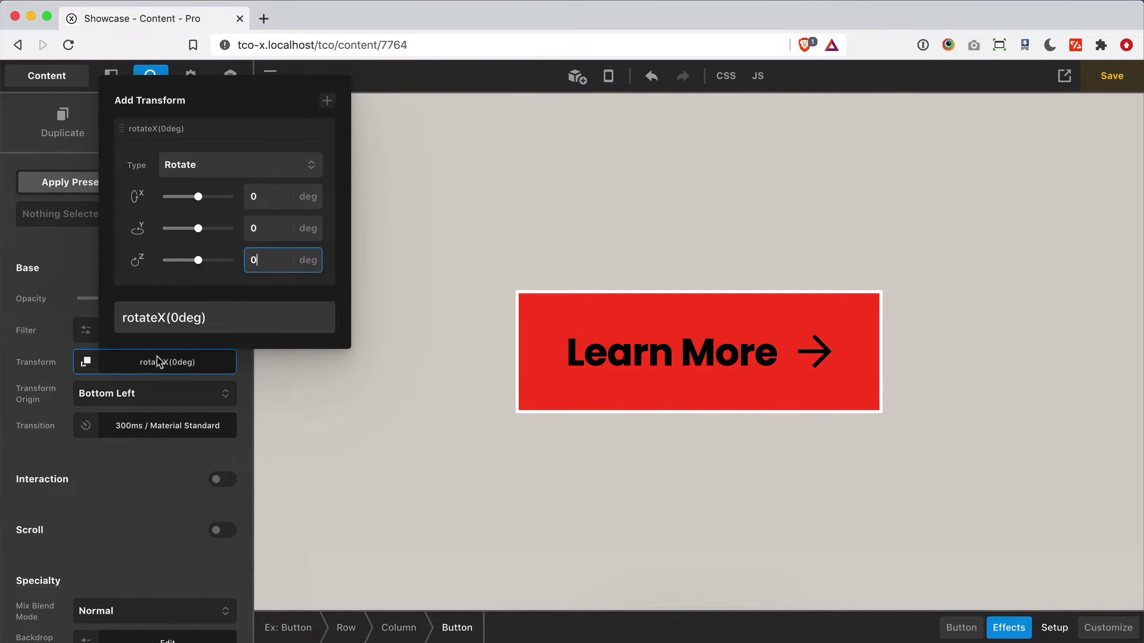
Set the Transform Origin to Bottom Right and rotate the button 45 degrees around Z.
{"action": "left_click", "coordinate": [141, 388]}
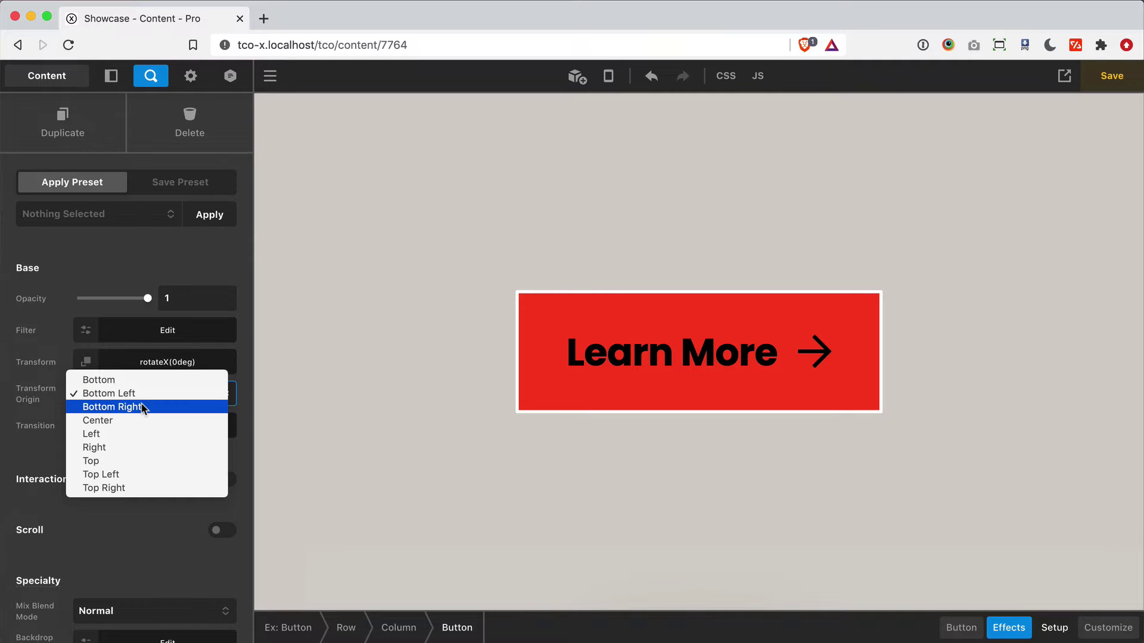
{"action": "left_click", "coordinate": [143, 408]}
{"action": "left_click", "coordinate": [182, 369]}
{"action": "left_click", "coordinate": [257, 260]}
{"action": "double_click", "coordinate": [257, 261]}
{"action": "type", "text": "45"}
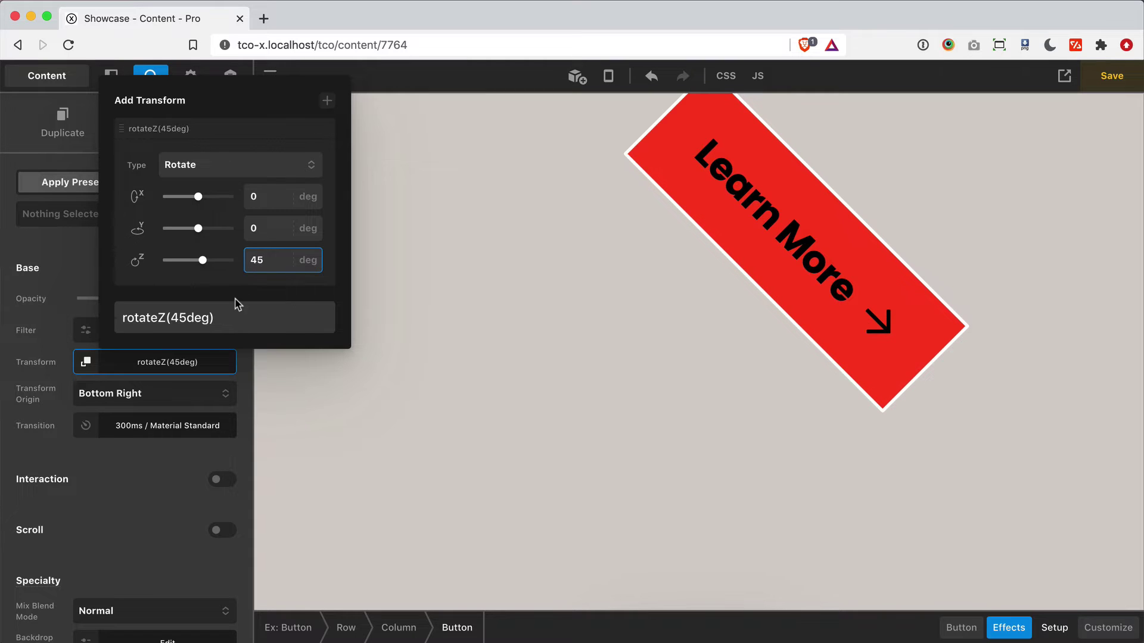
Reset the Z rotation to 0, clear the button's whole transform value, and close the transform settings.
{"action": "double_click", "coordinate": [257, 257]}
{"action": "type", "text": "0"}
{"action": "triple_click", "coordinate": [204, 317]}
{"action": "key", "text": "BackSpace"}
{"action": "left_click", "coordinate": [60, 374]}
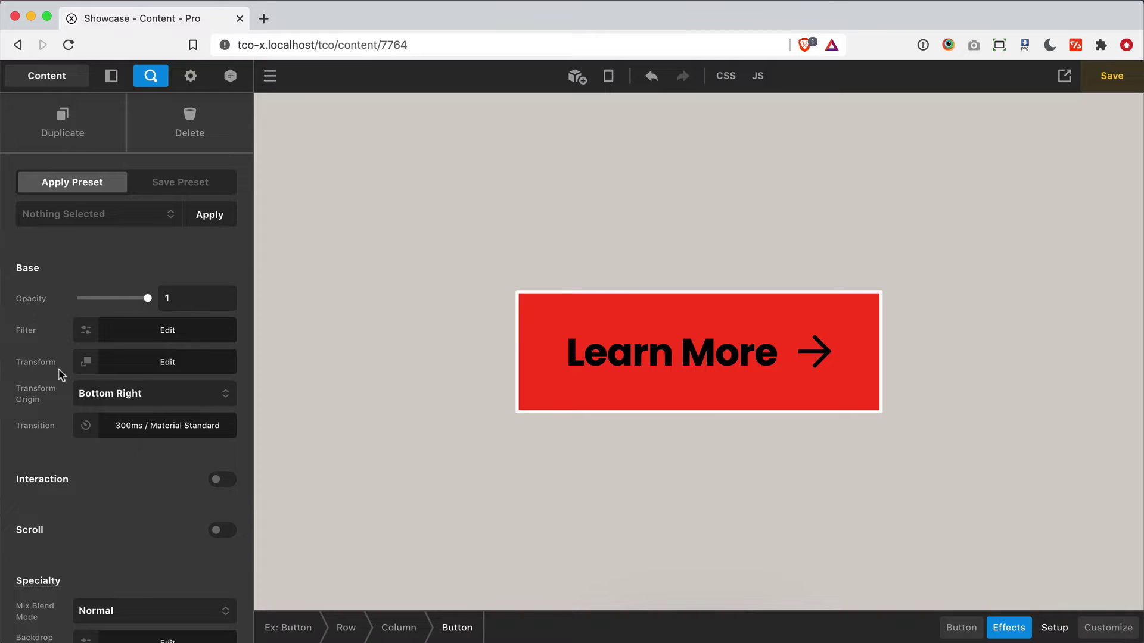
Examine the button's Transition duration and the available easing options, then close the settings.
{"action": "left_click", "coordinate": [174, 430]}
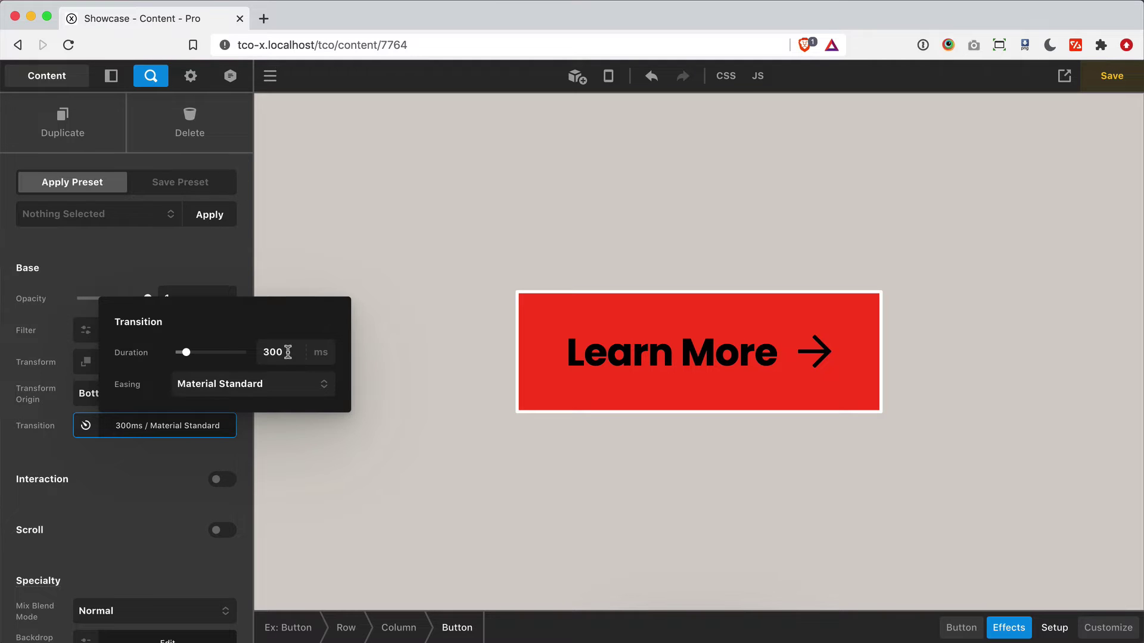
{"action": "left_click", "coordinate": [247, 383]}
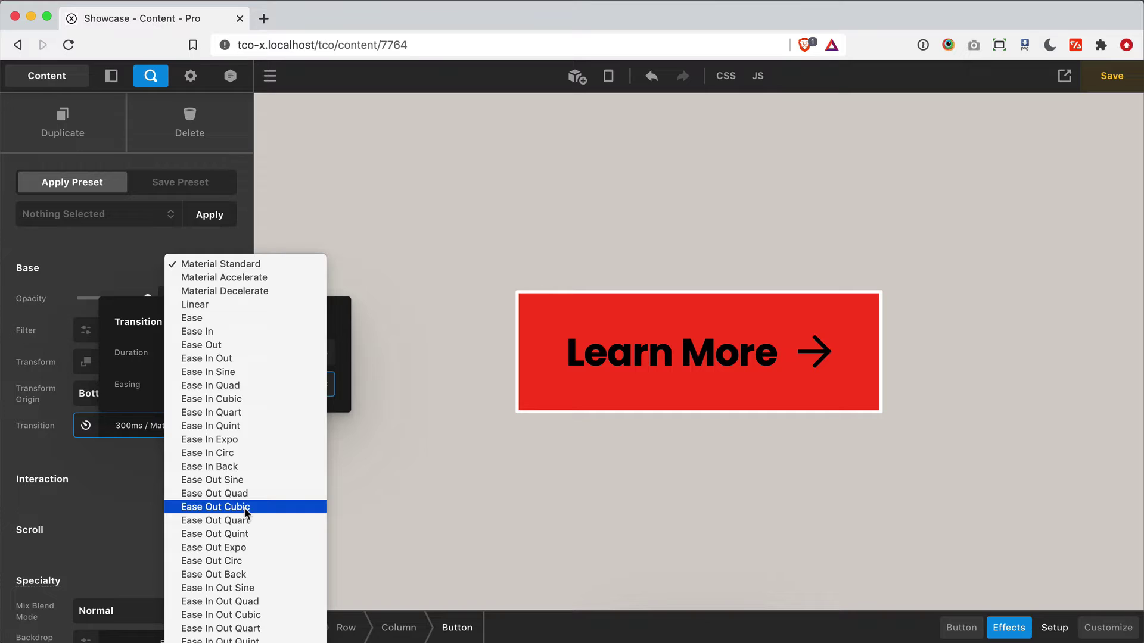
{"action": "left_click", "coordinate": [130, 391]}
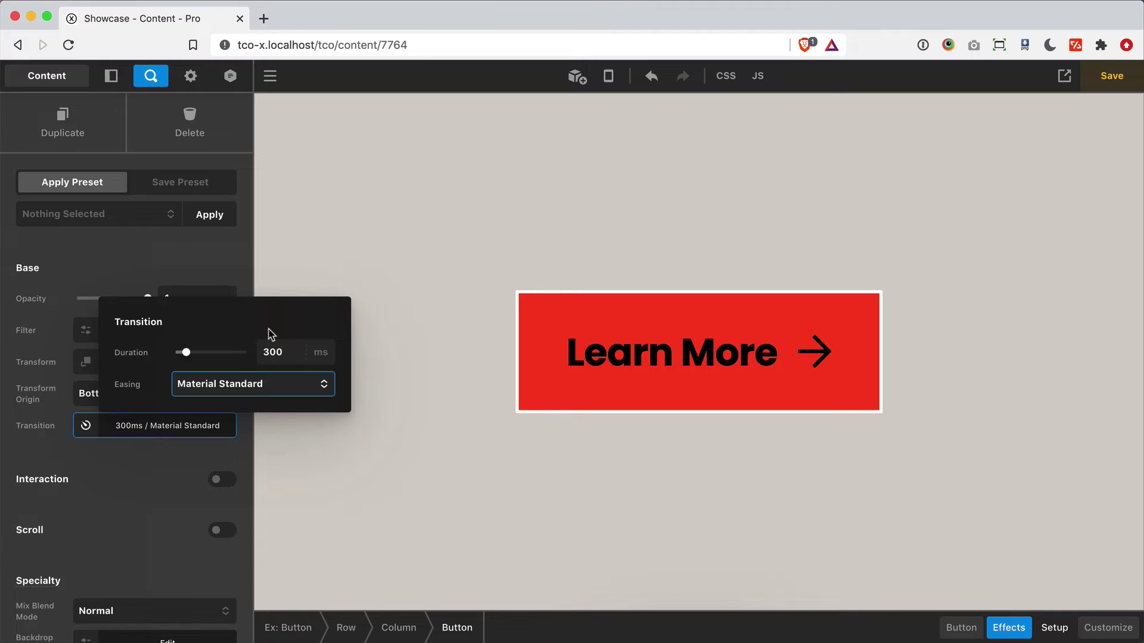
{"action": "left_click", "coordinate": [180, 260]}
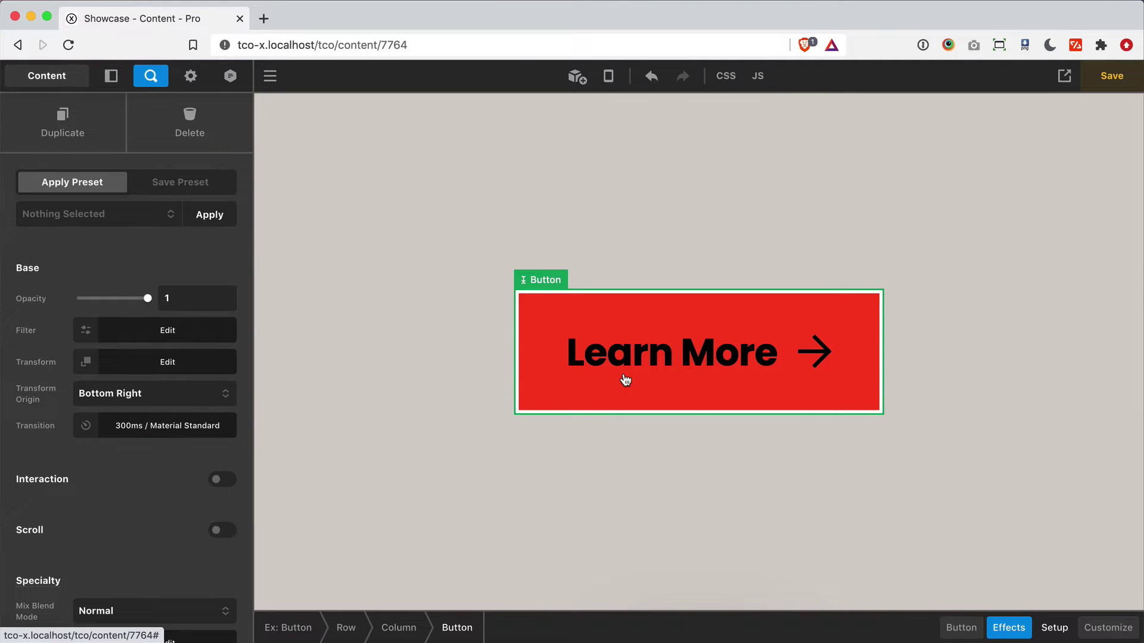
Set the secondary background color of the Learn More button to golden yellow.
{"action": "left_click", "coordinate": [961, 627]}
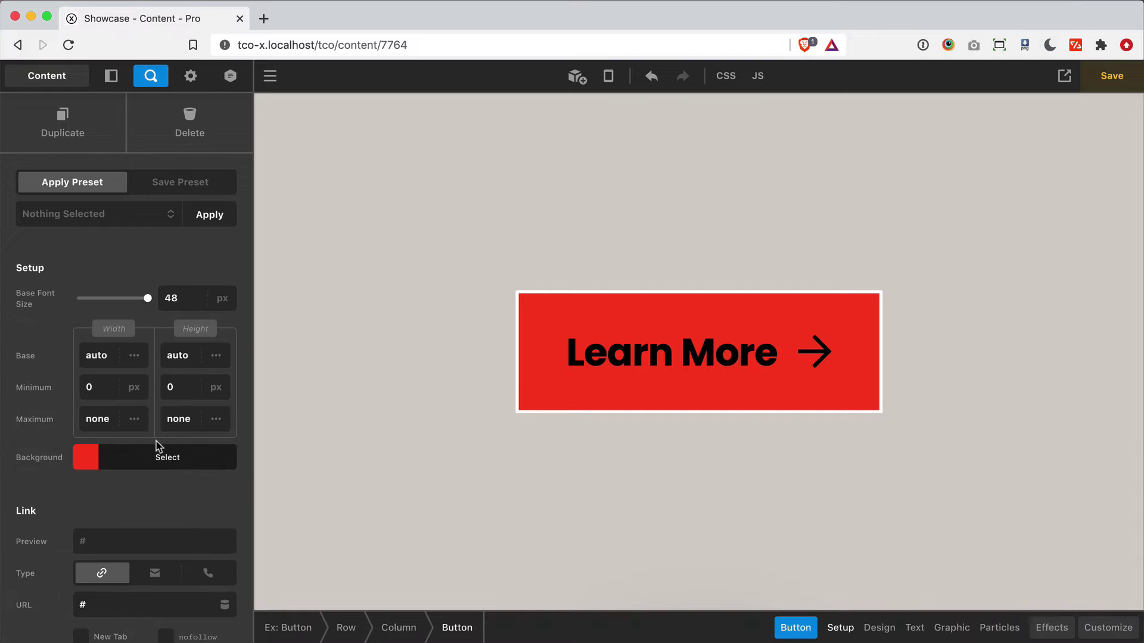
{"action": "left_click", "coordinate": [157, 457]}
{"action": "left_click", "coordinate": [173, 146]}
{"action": "left_click", "coordinate": [173, 379]}
{"action": "left_click", "coordinate": [40, 317]}
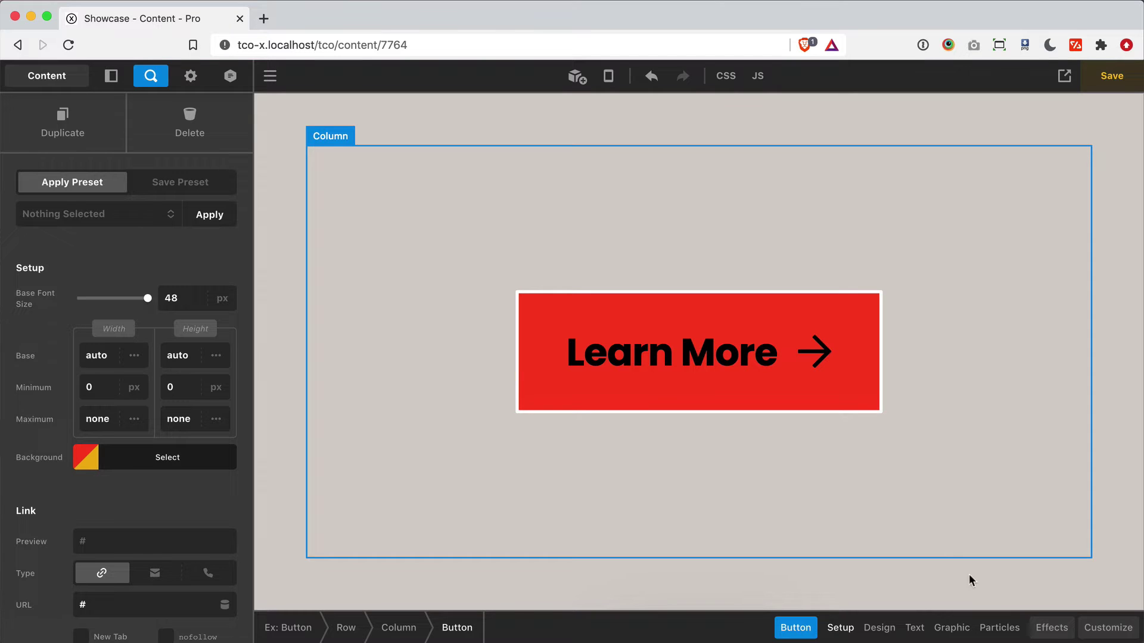
Set the button's Transition duration to 1000 ms in its Effects settings and close the transition settings.
{"action": "left_click", "coordinate": [1047, 627]}
{"action": "left_click", "coordinate": [131, 438]}
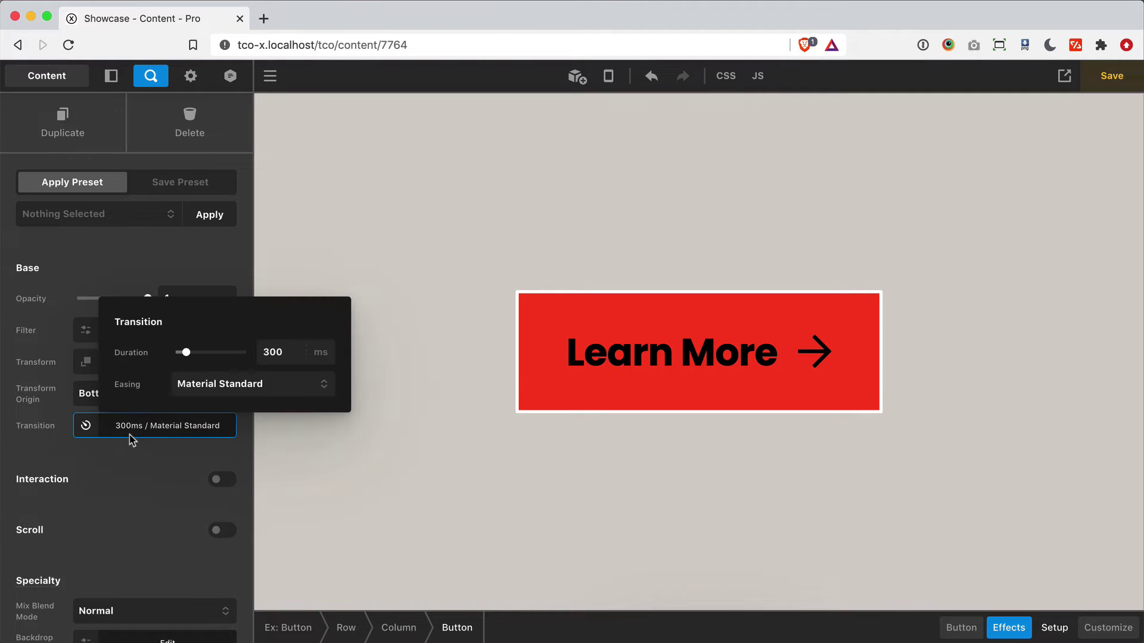
{"action": "left_click", "coordinate": [288, 352]}
{"action": "key", "text": "Left"}
{"action": "key", "text": "Left"}
{"action": "key", "text": "Right"}
{"action": "key", "text": "shift+Left"}
{"action": "key", "text": "shift+Left"}
{"action": "type", "text": "100"}
{"action": "left_click", "coordinate": [181, 266]}
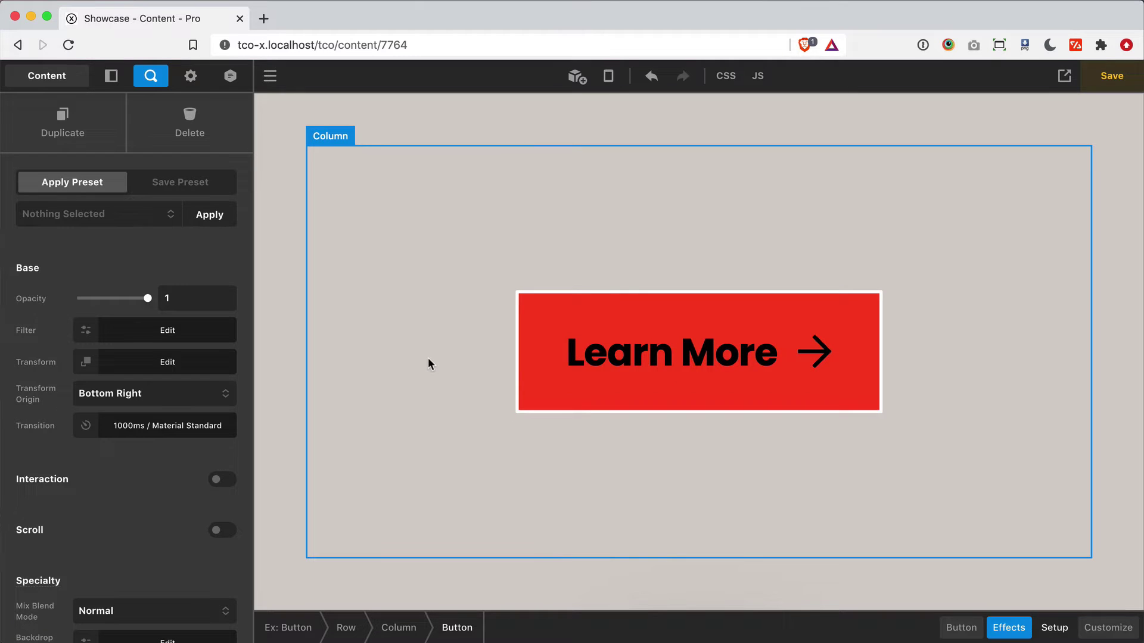
Set the button's Transition duration to 300 ms and close the transition settings.
{"action": "left_click", "coordinate": [220, 426]}
{"action": "double_click", "coordinate": [285, 351]}
{"action": "type", "text": "300"}
{"action": "left_click", "coordinate": [213, 283]}
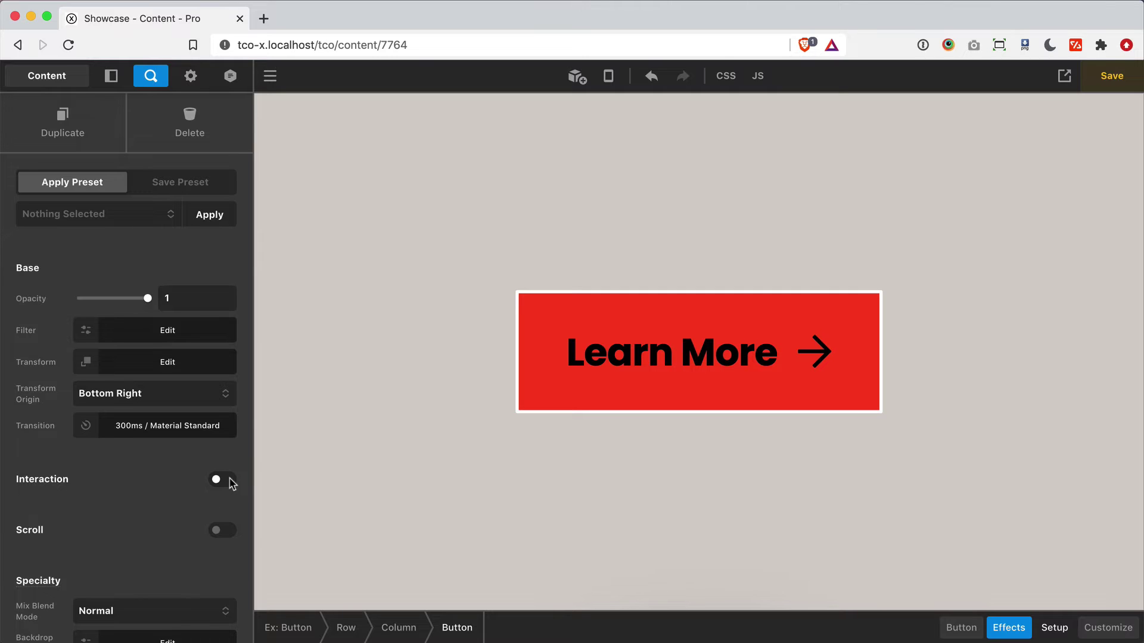
Link the button background's Base and Interaction colors to remove the golden yellow hover color, then return to the Effects settings.
{"action": "left_click", "coordinate": [961, 627]}
{"action": "left_click", "coordinate": [142, 459]}
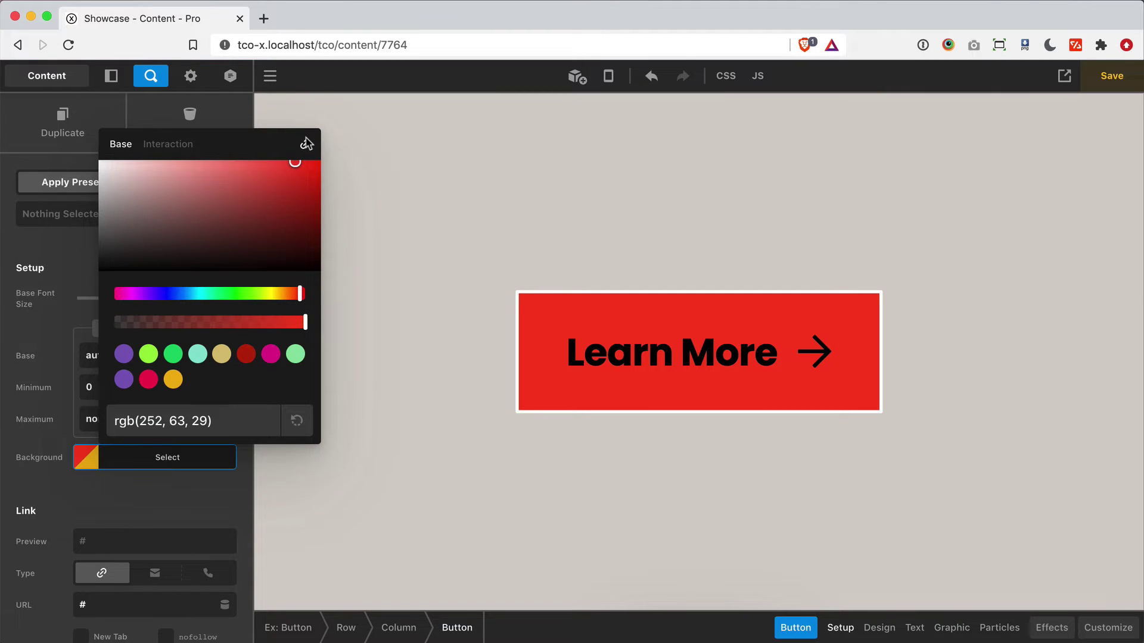
{"action": "left_click", "coordinate": [1051, 627]}
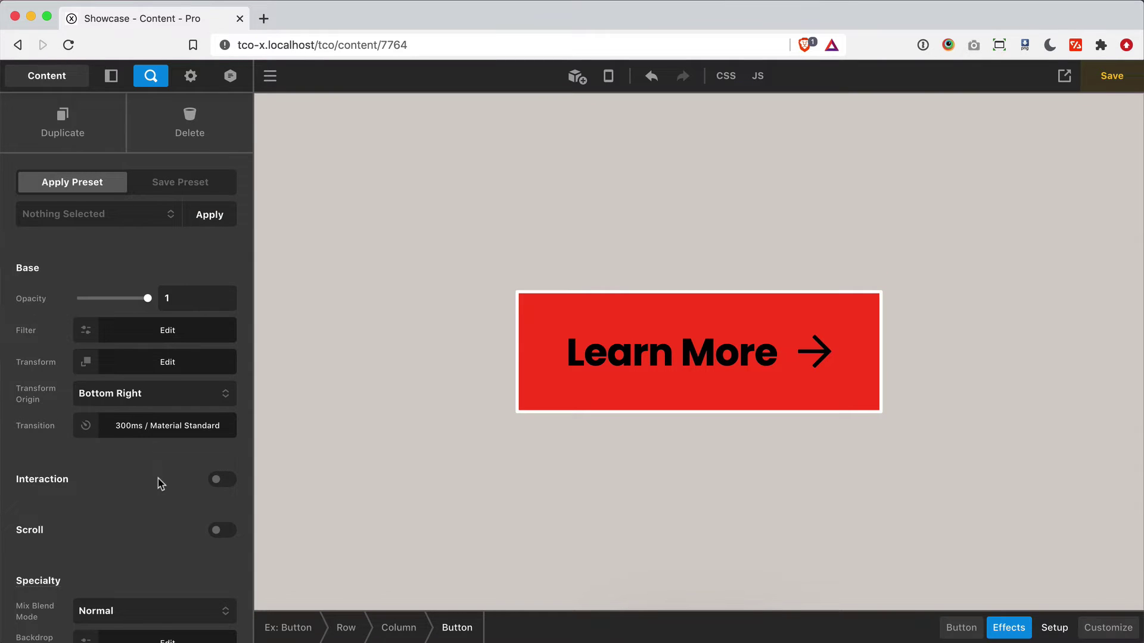
Enable the button's Interaction effects with the Transform type.
{"action": "scroll", "coordinate": [158, 482], "scroll_direction": "down", "scroll_amount": 1}
{"action": "left_click", "coordinate": [218, 452]}
{"action": "scroll", "coordinate": [161, 441], "scroll_direction": "down", "scroll_amount": 1}
{"action": "scroll", "coordinate": [162, 441], "scroll_direction": "down", "scroll_amount": 3}
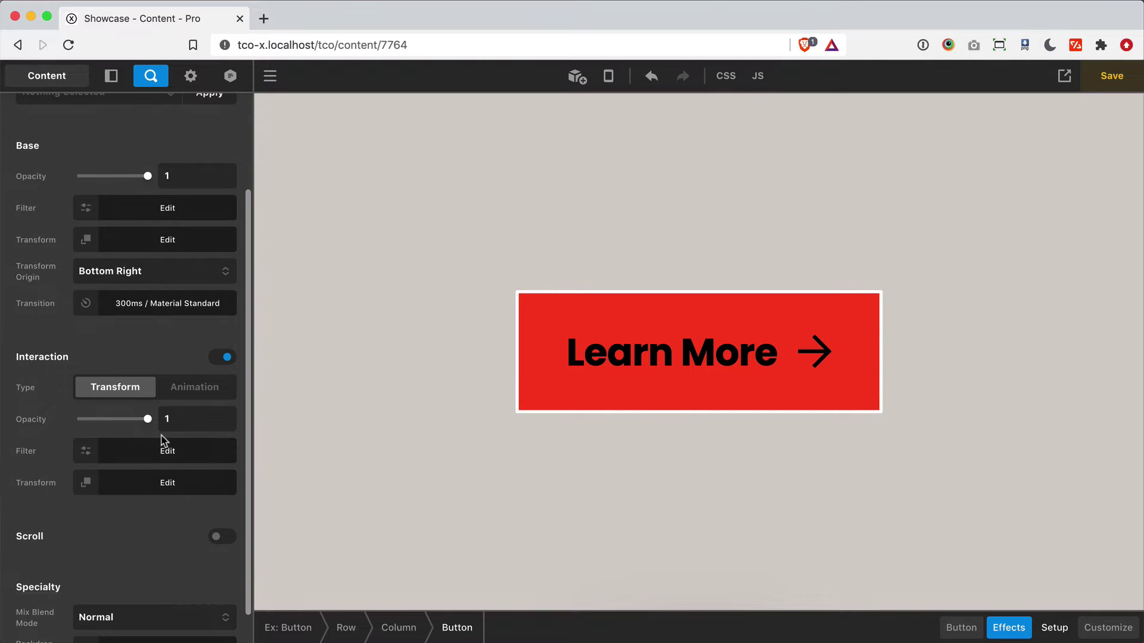
{"action": "scroll", "coordinate": [163, 441], "scroll_direction": "up", "scroll_amount": 1}
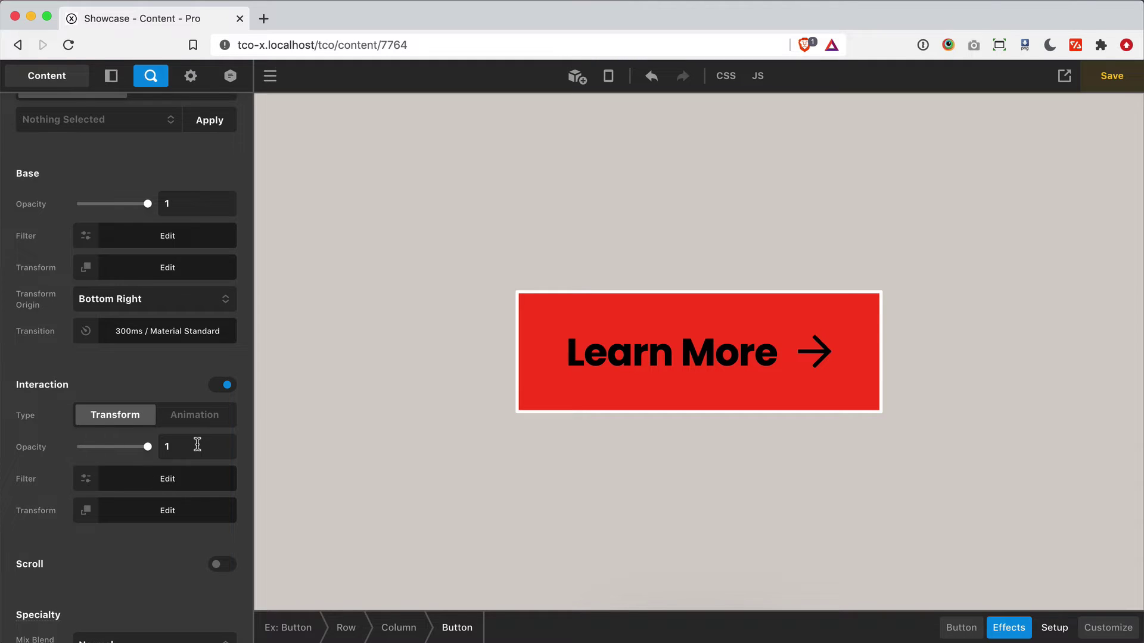
Set the button's base opacity to 0.5 and add a 5 px Blur filter to its base state.
{"action": "left_click", "coordinate": [196, 203]}
{"action": "key", "text": "BackSpace"}
{"action": "type", "text": "0.5"}
{"action": "left_click", "coordinate": [166, 365]}
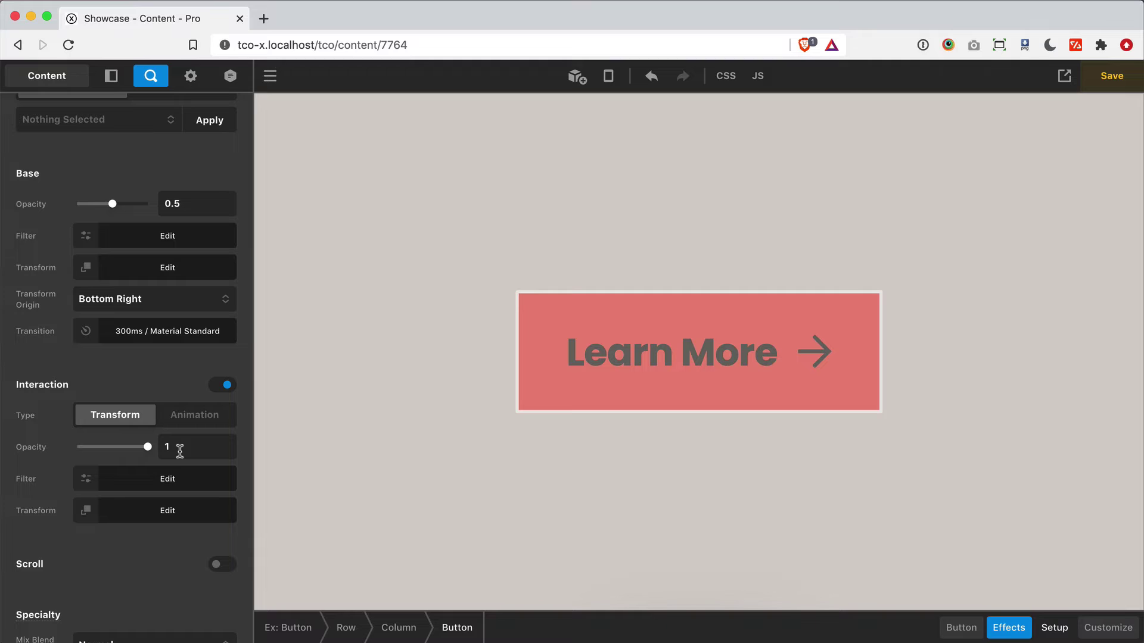
{"action": "left_click", "coordinate": [167, 237]}
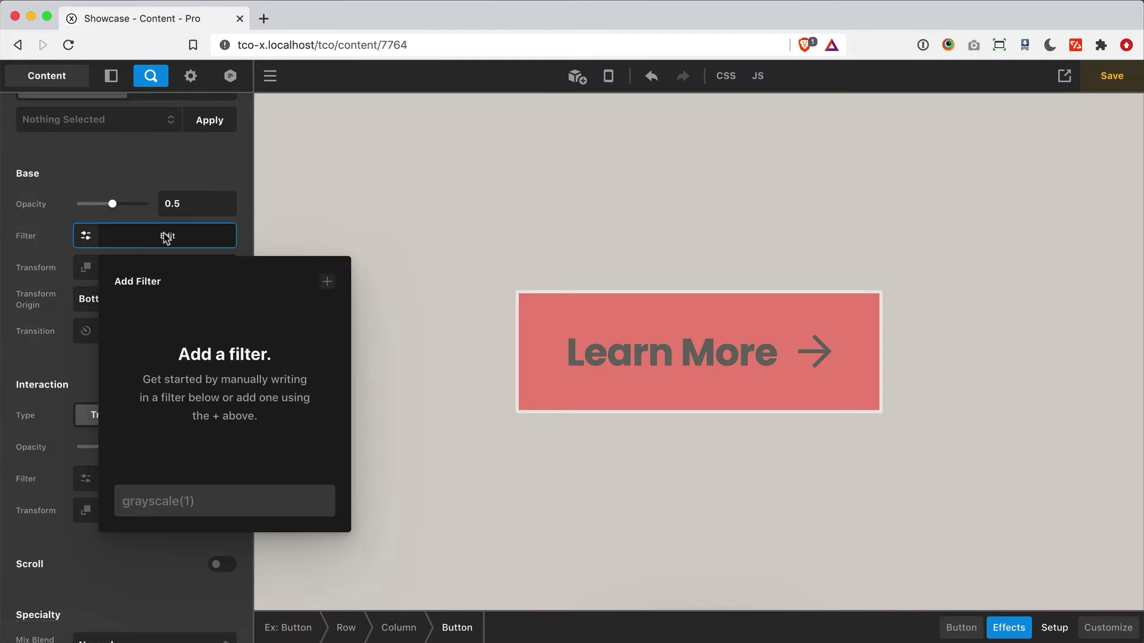
{"action": "left_click", "coordinate": [326, 283]}
{"action": "left_click", "coordinate": [143, 176]}
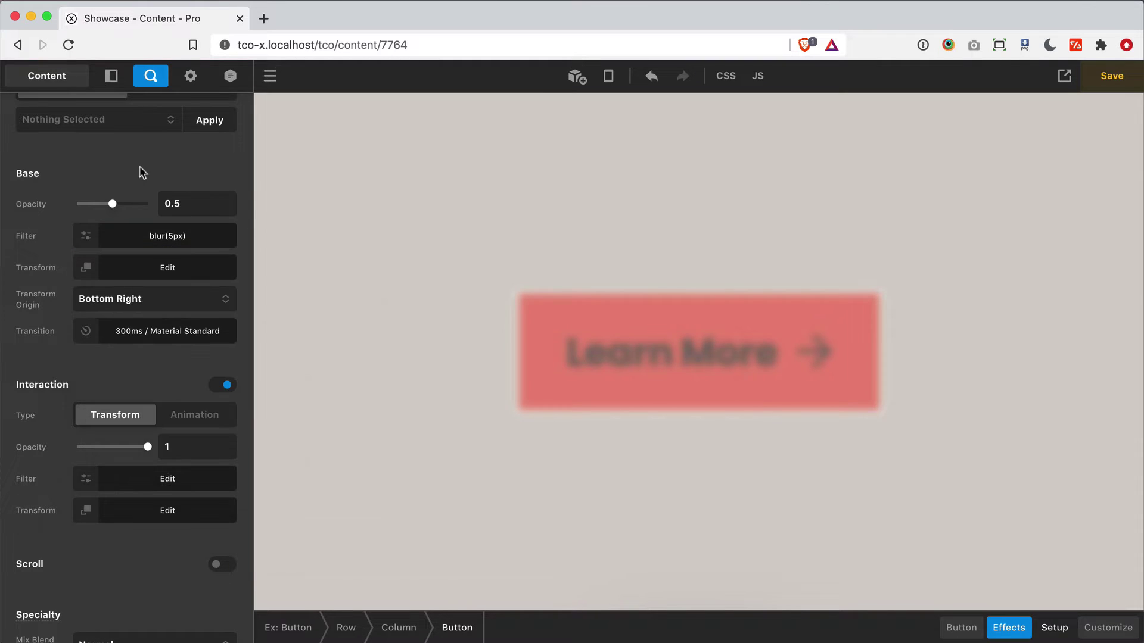
Add a Blur filter of 0 px to the button's Interaction state.
{"action": "left_click", "coordinate": [150, 478]}
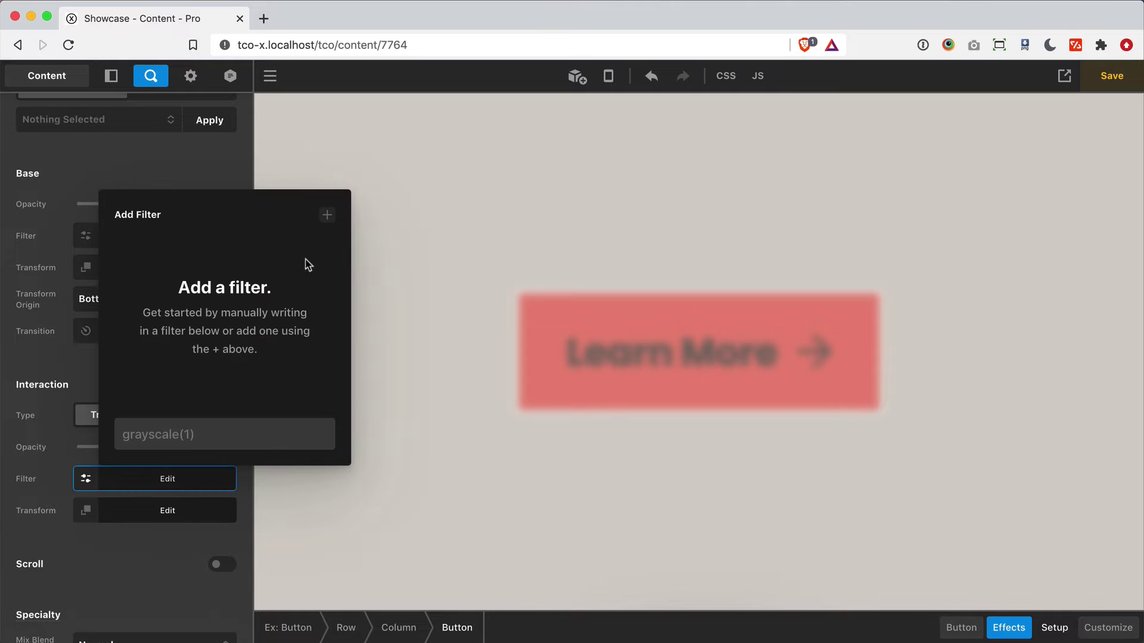
{"action": "left_click", "coordinate": [327, 215]}
{"action": "left_click", "coordinate": [158, 368]}
{"action": "key", "text": "BackSpace"}
{"action": "type", "text": "0px)"}
{"action": "left_click", "coordinate": [64, 355]}
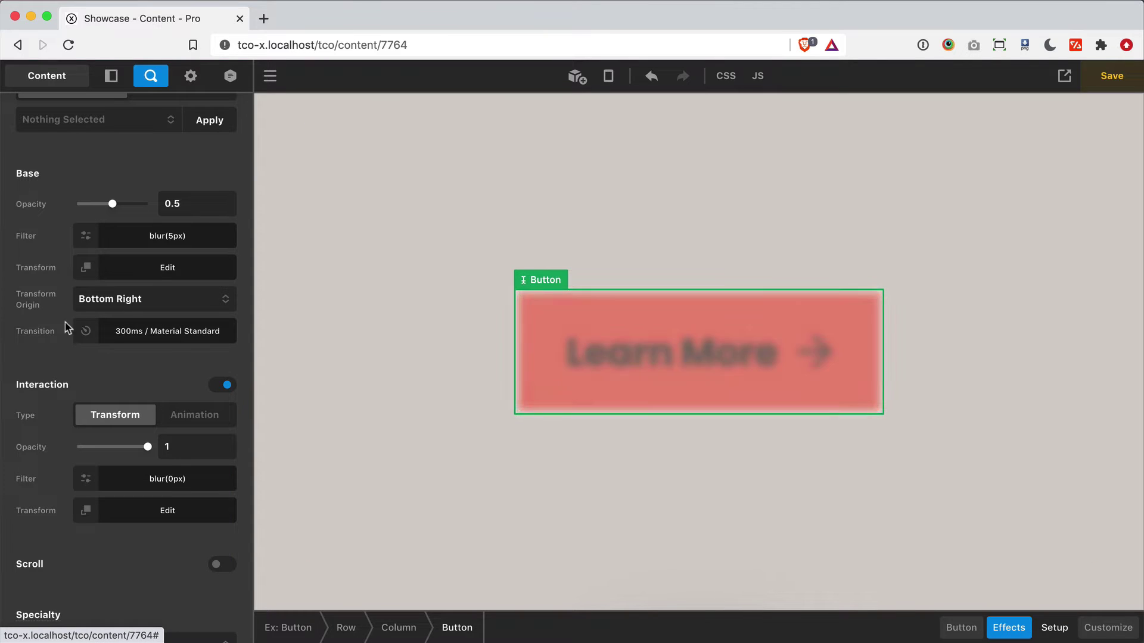
Add a Move transform of translate(0px, 0px) to the button's base state and copy its value.
{"action": "left_click", "coordinate": [160, 273]}
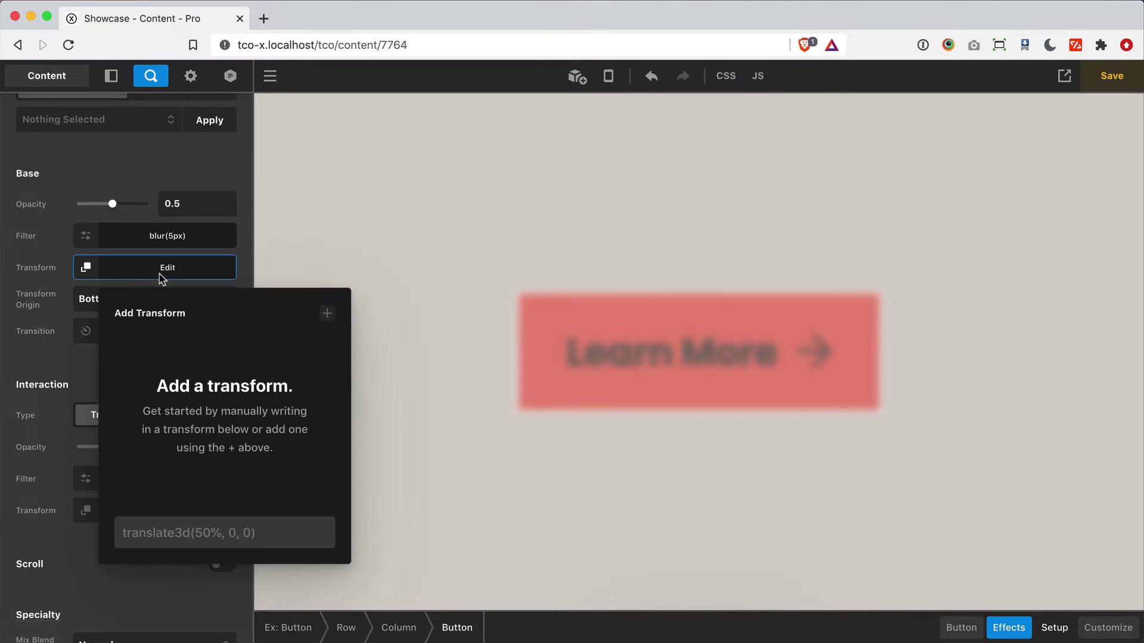
{"action": "left_click", "coordinate": [326, 314]}
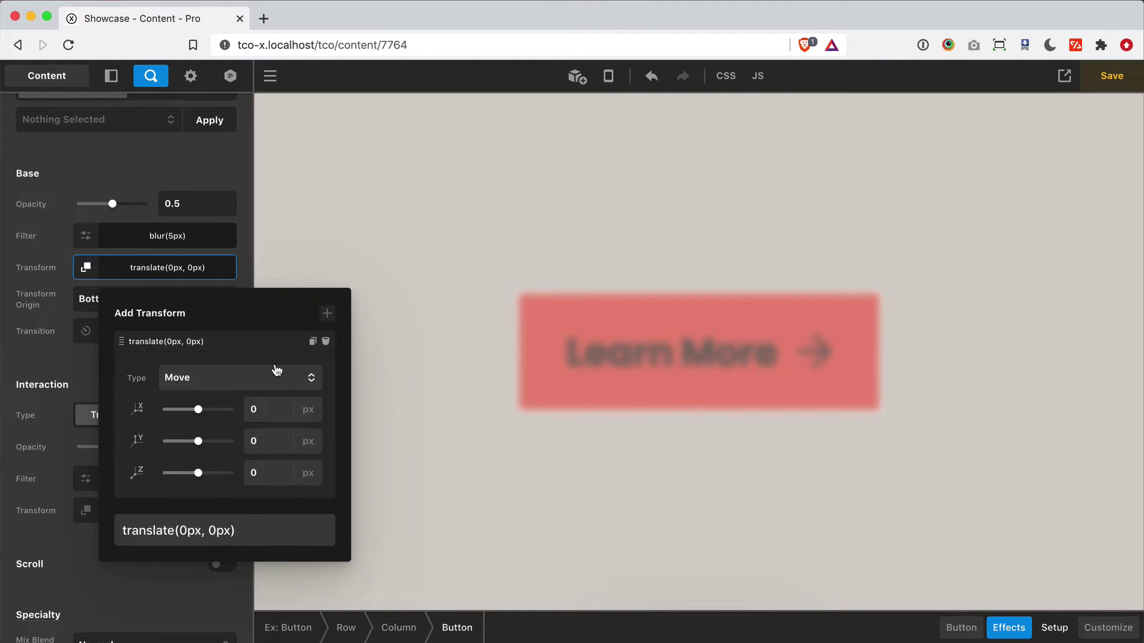
{"action": "left_click", "coordinate": [246, 530]}
{"action": "triple_click", "coordinate": [248, 530]}
{"action": "key", "text": "super+c"}
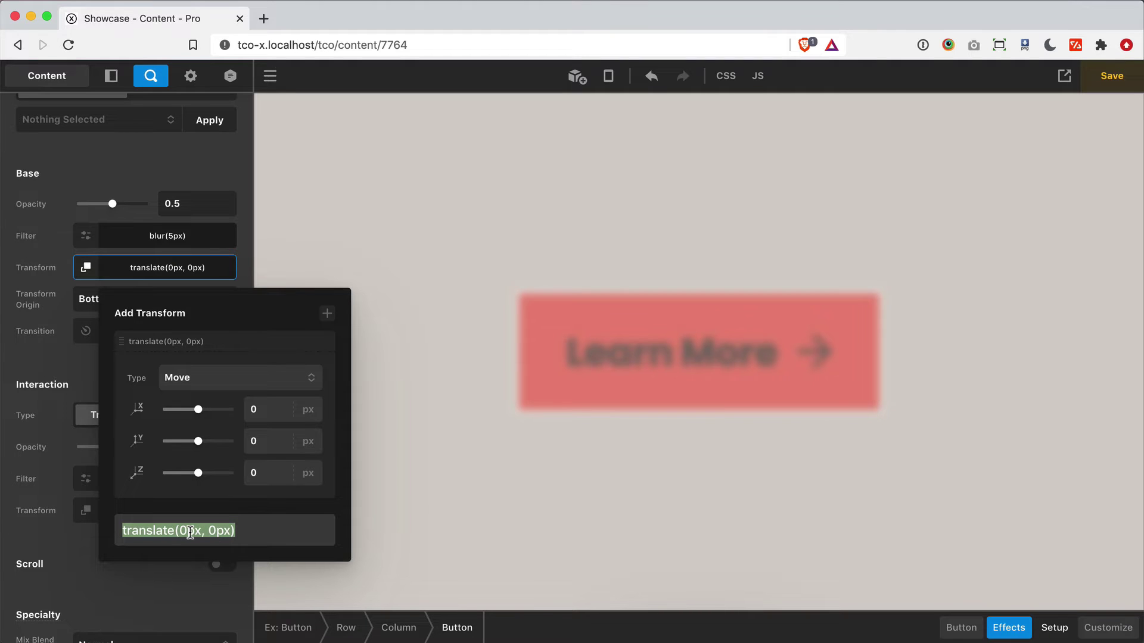
{"action": "left_click", "coordinate": [77, 387]}
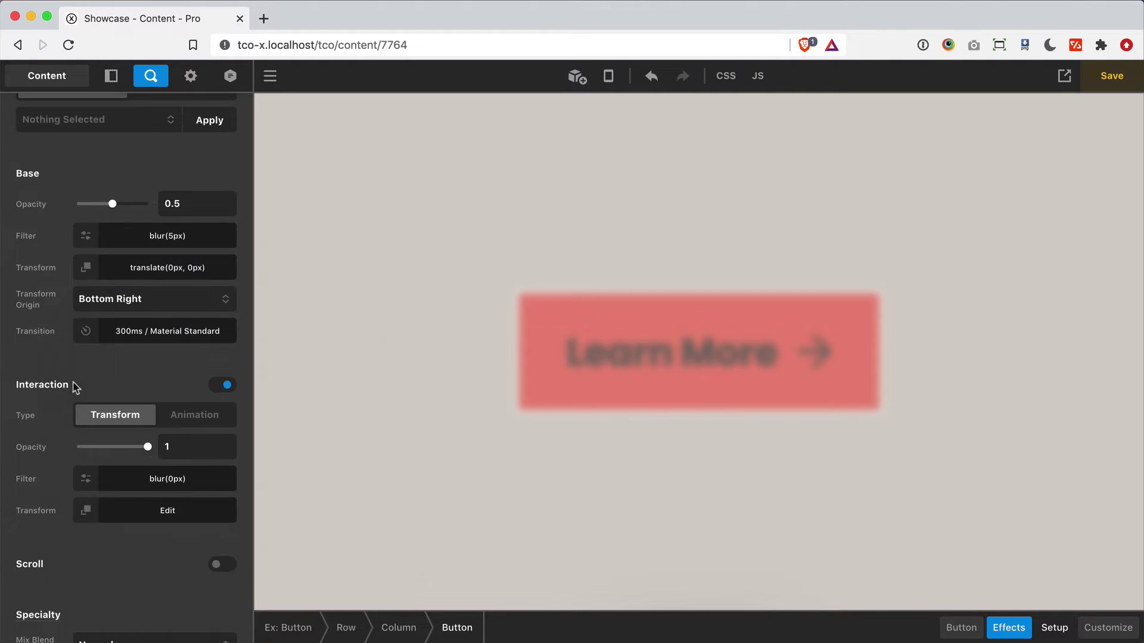
Paste the copied value into the button's Interaction transform and change it to translate(0px, -20px).
{"action": "left_click", "coordinate": [136, 511]}
{"action": "key", "text": "super+v"}
{"action": "left_click", "coordinate": [215, 467]}
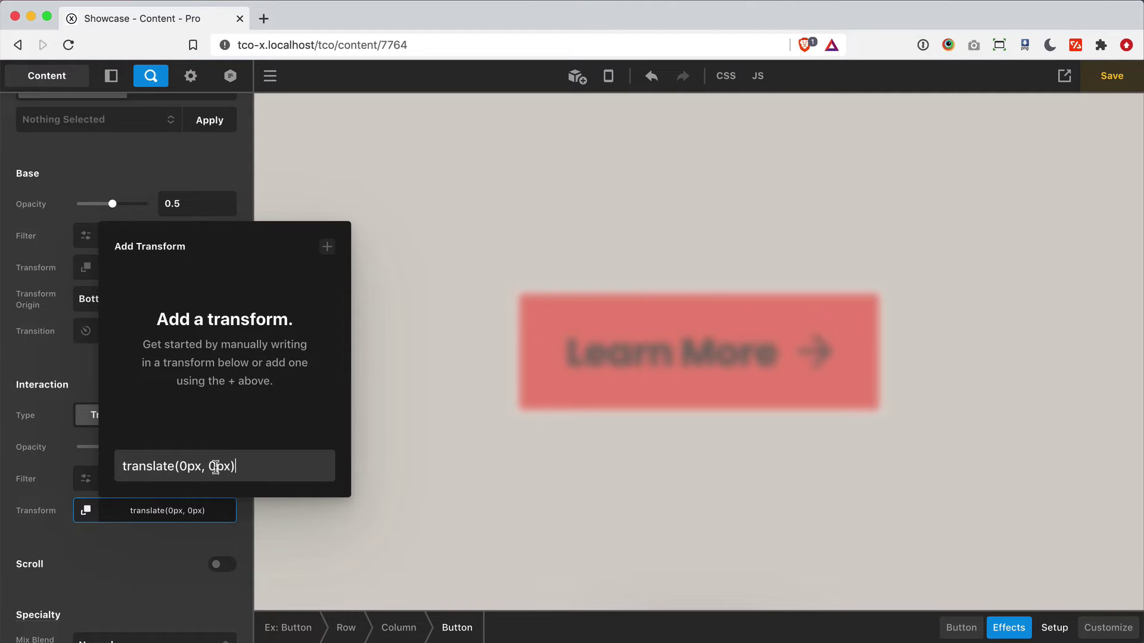
{"action": "key", "text": "shift+Left"}
{"action": "type", "text": "-20"}
{"action": "left_click", "coordinate": [81, 374]}
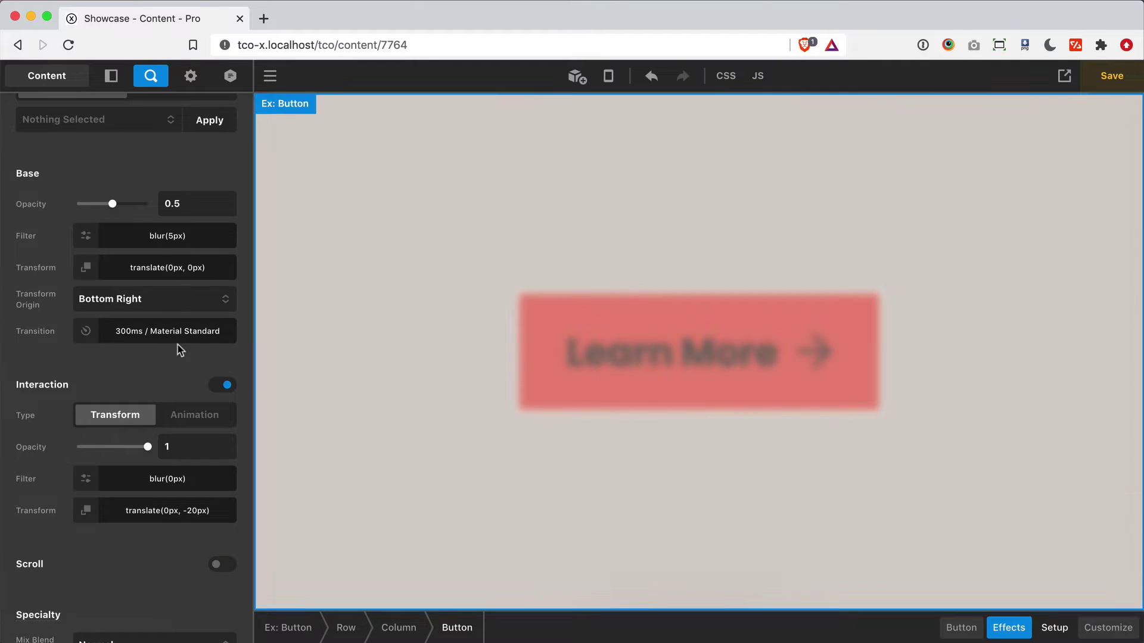
{"action": "left_click", "coordinate": [164, 240]}
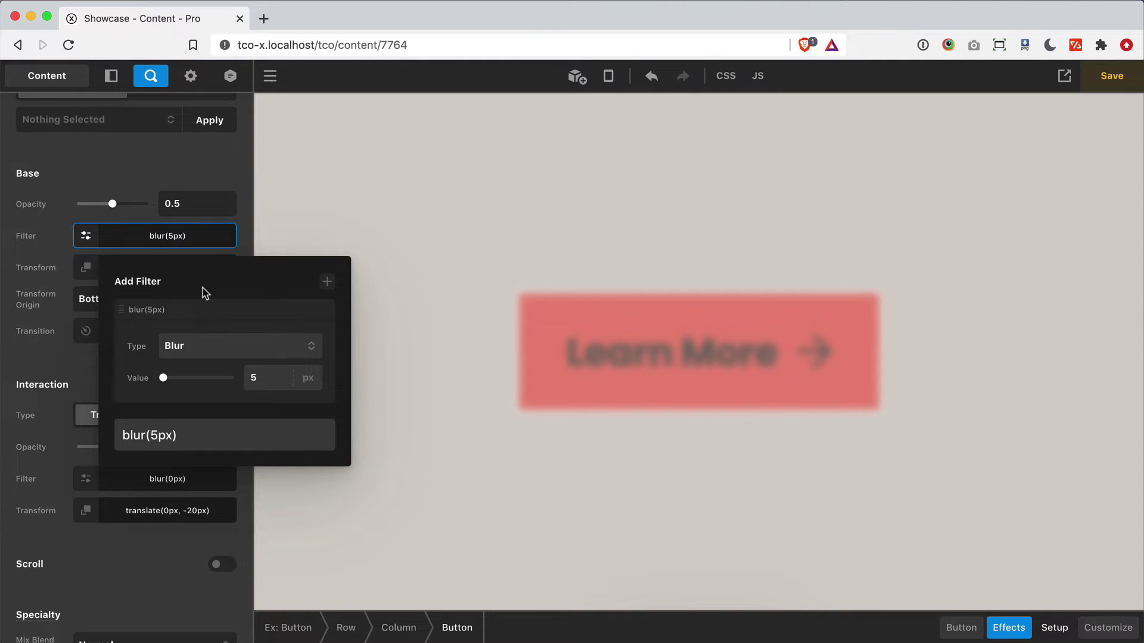
{"action": "left_click", "coordinate": [140, 246]}
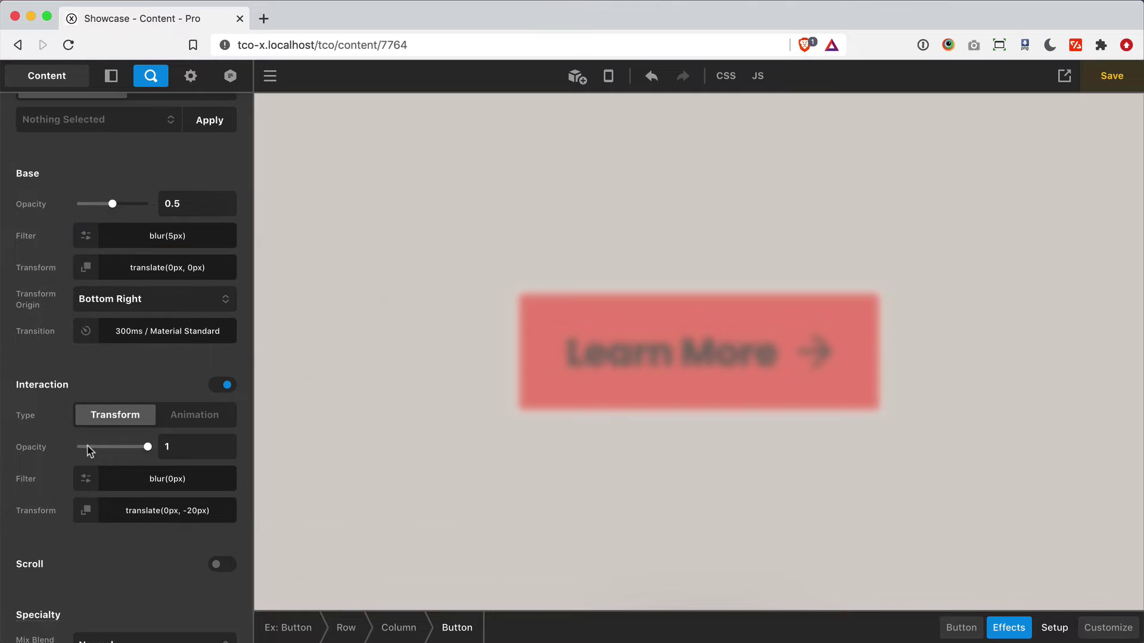
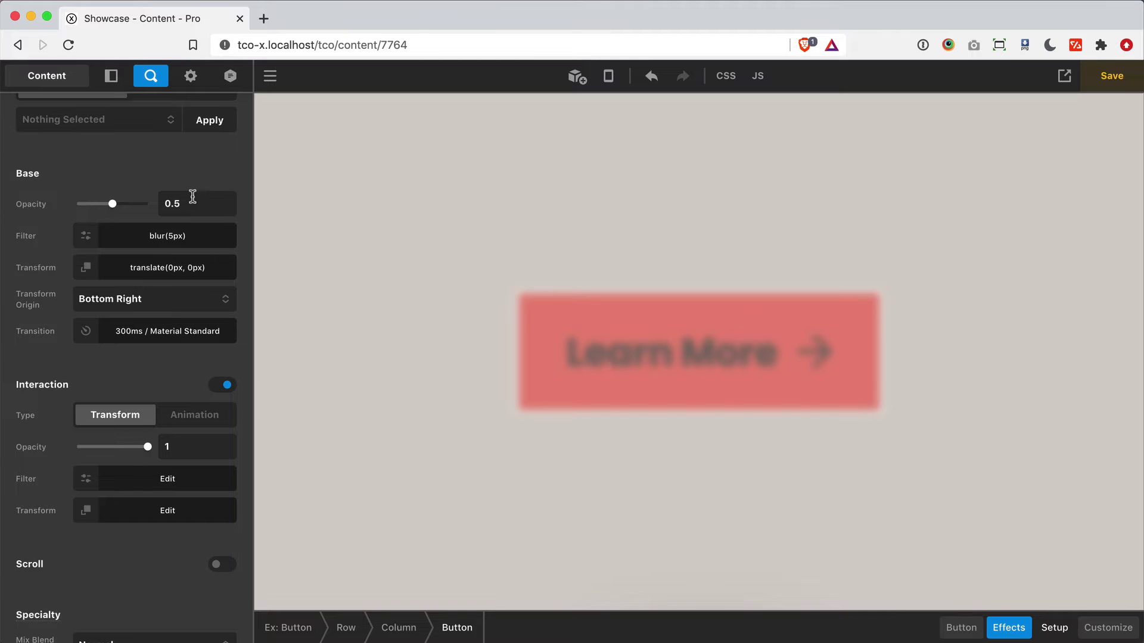
Reset the button's base opacity to 1 and delete its base blur filter and move transform.
{"action": "type", "text": "1"}
{"action": "left_click", "coordinate": [173, 236]}
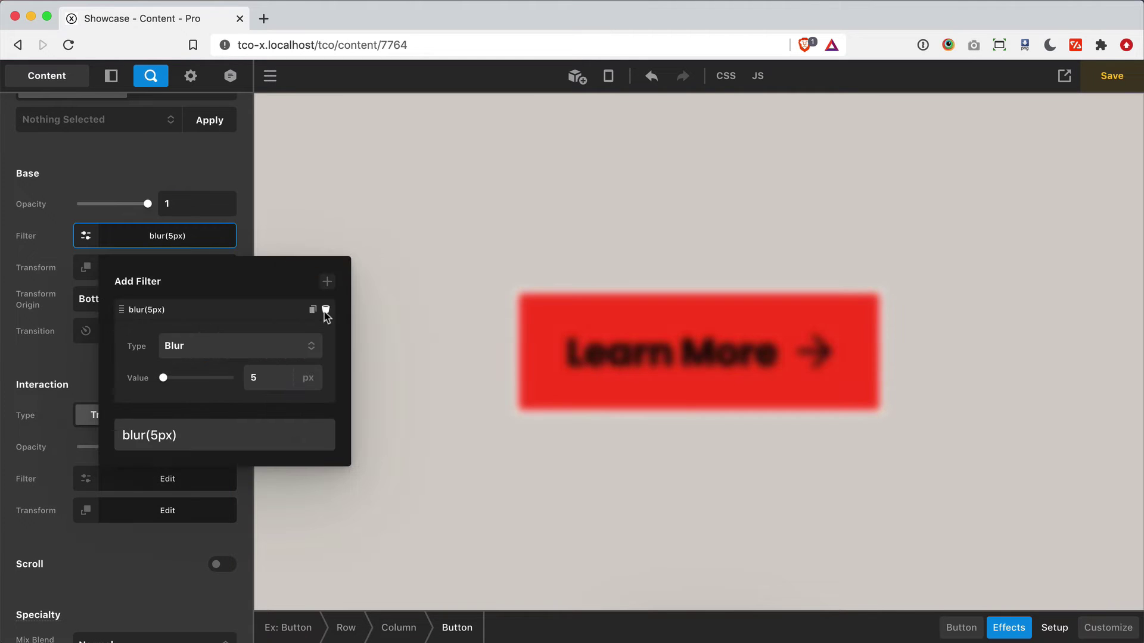
{"action": "left_click", "coordinate": [324, 309]}
{"action": "left_click", "coordinate": [51, 281]}
{"action": "left_click", "coordinate": [115, 274]}
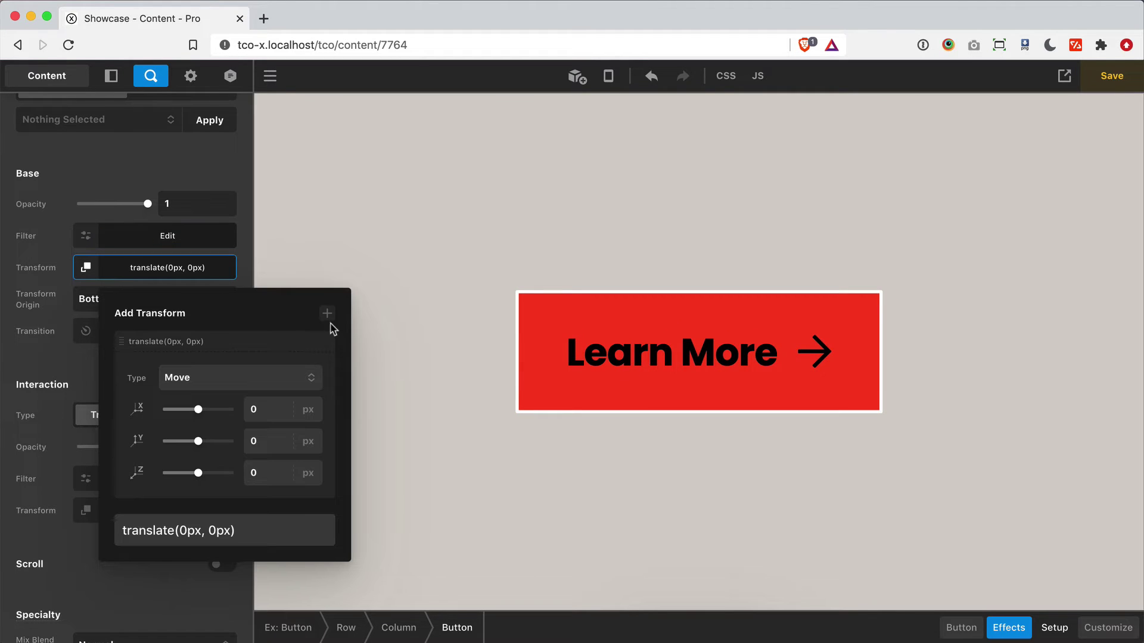
{"action": "left_click", "coordinate": [330, 341]}
{"action": "left_click", "coordinate": [13, 288]}
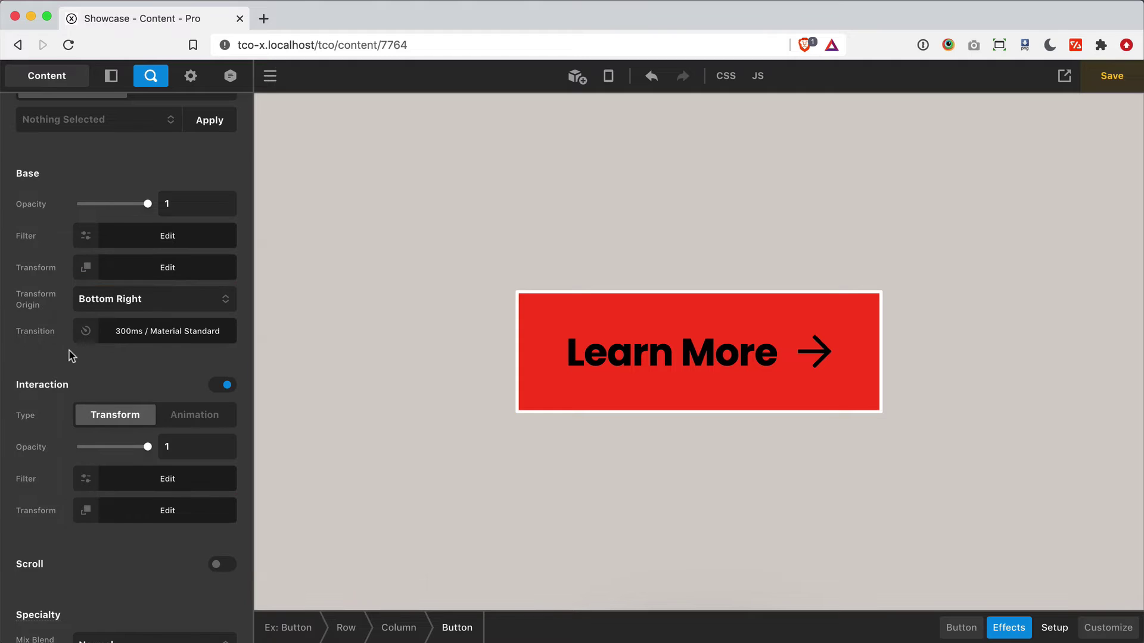
Enable the Box Shadow in the button's design settings.
{"action": "left_click", "coordinate": [960, 628]}
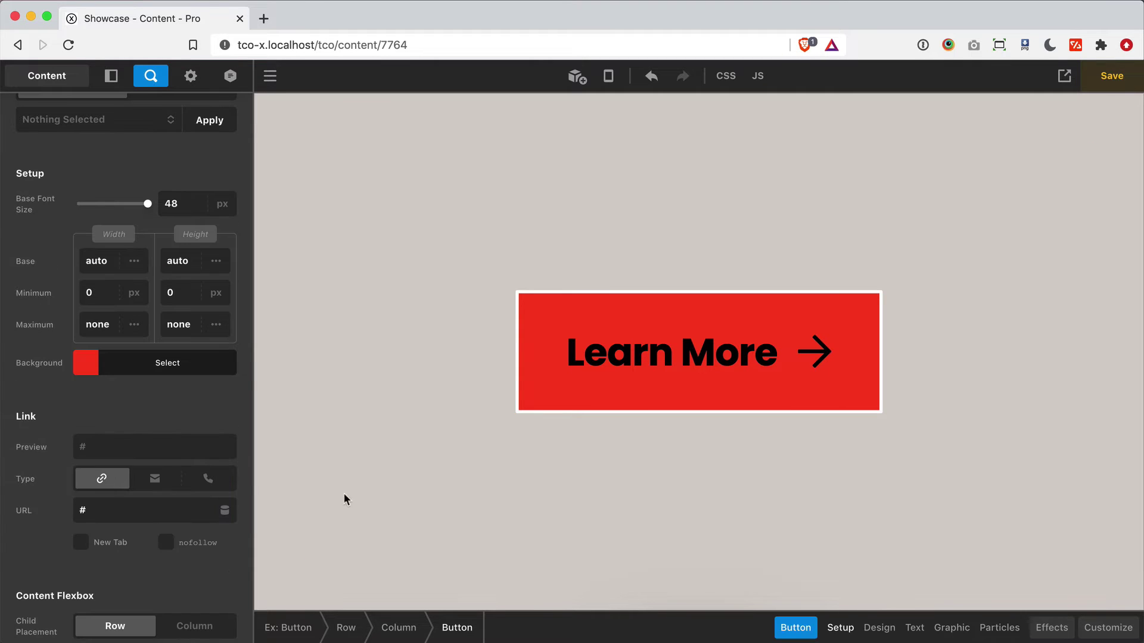
{"action": "scroll", "coordinate": [114, 533], "scroll_direction": "down", "scroll_amount": 10}
{"action": "scroll", "coordinate": [113, 530], "scroll_direction": "up", "scroll_amount": 3}
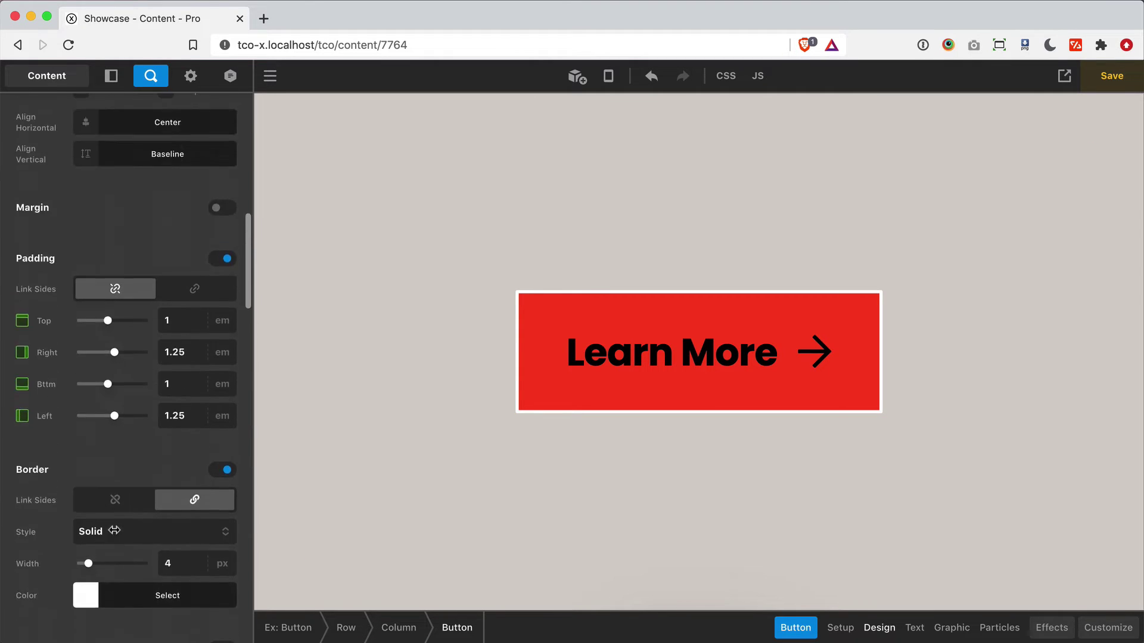
{"action": "scroll", "coordinate": [114, 530], "scroll_direction": "down", "scroll_amount": 5}
{"action": "left_click", "coordinate": [221, 509]}
{"action": "scroll", "coordinate": [133, 485], "scroll_direction": "down", "scroll_amount": 4}
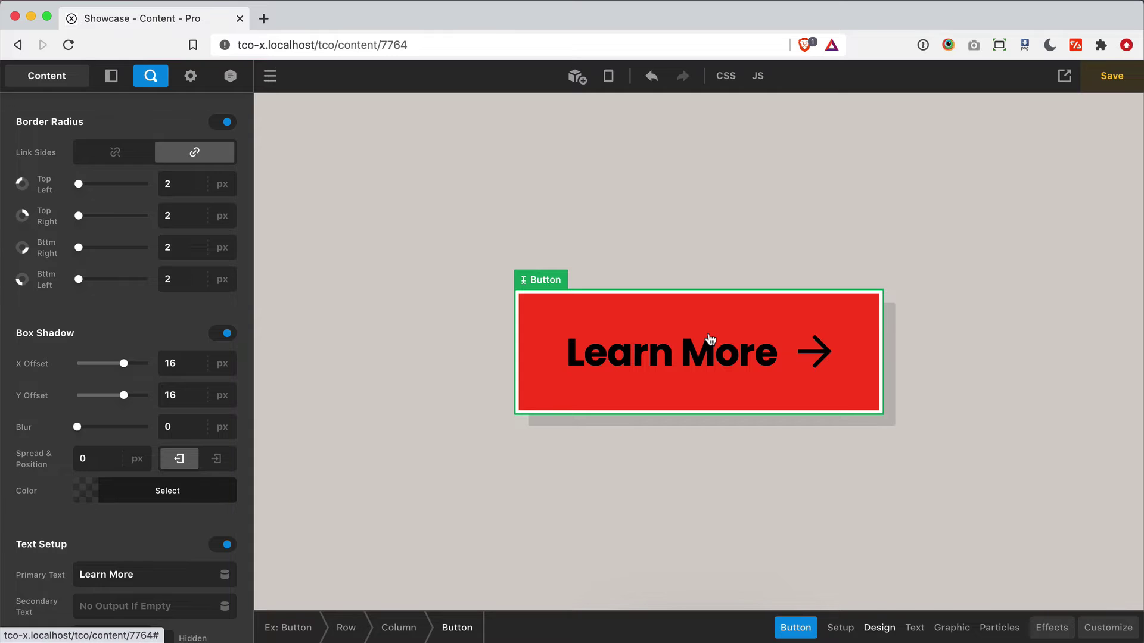
Examine the box shadow's Base and Interaction colors and its Y Offset.
{"action": "left_click", "coordinate": [169, 498]}
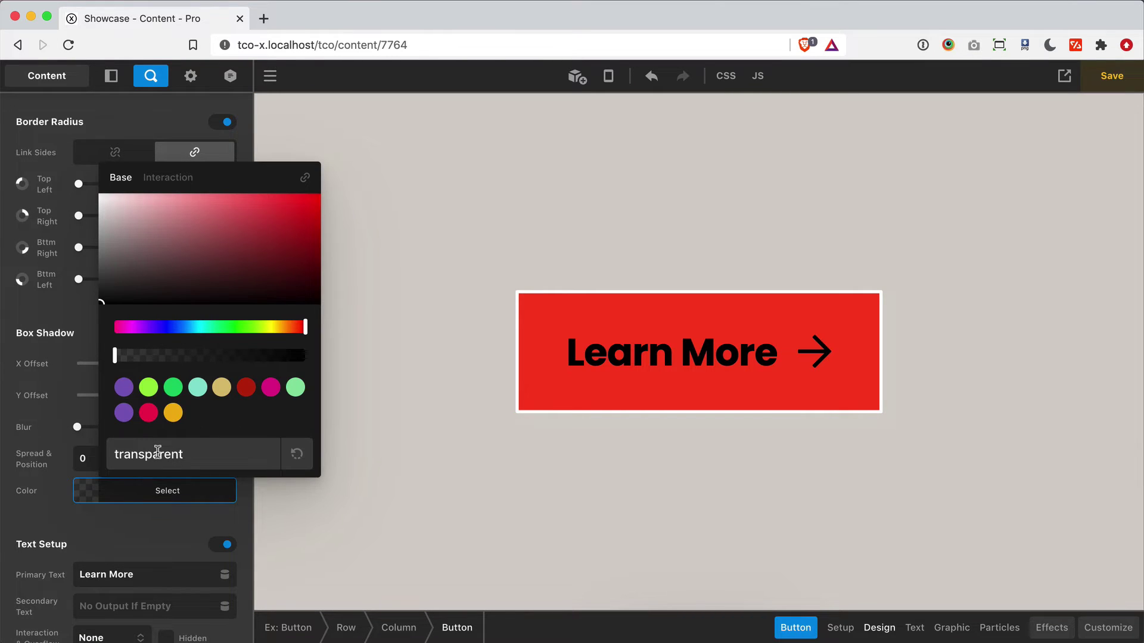
{"action": "left_click", "coordinate": [155, 177]}
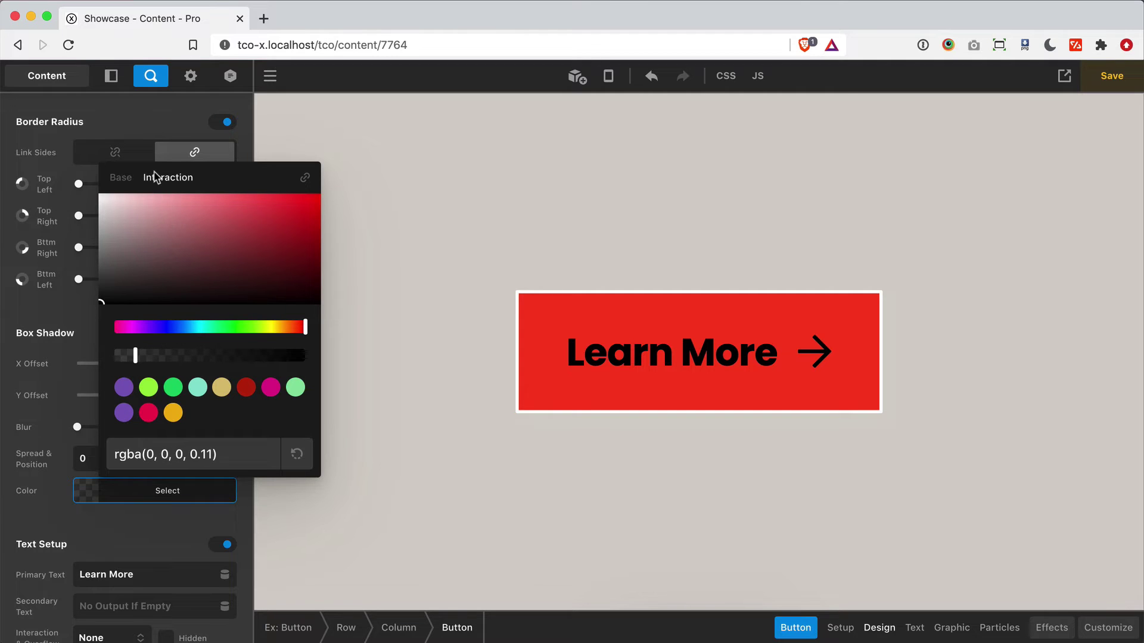
{"action": "left_click", "coordinate": [82, 327]}
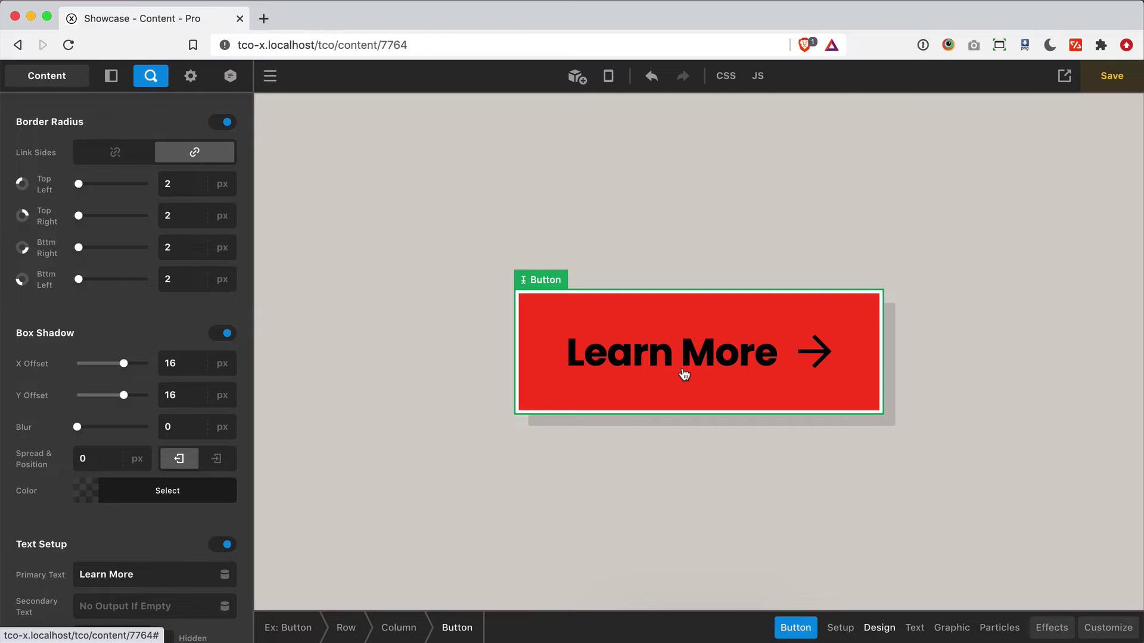
{"action": "double_click", "coordinate": [179, 396]}
{"action": "left_click", "coordinate": [165, 337]}
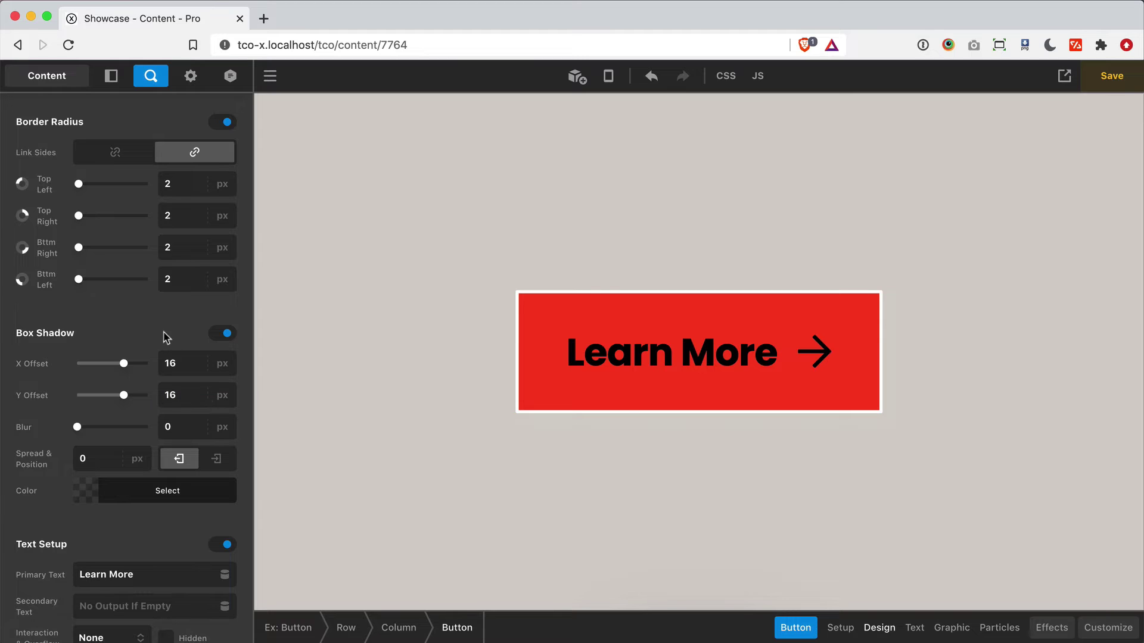
Add a Move transform with a Y value of -16 px to the button's Interaction effects.
{"action": "left_click", "coordinate": [1048, 625]}
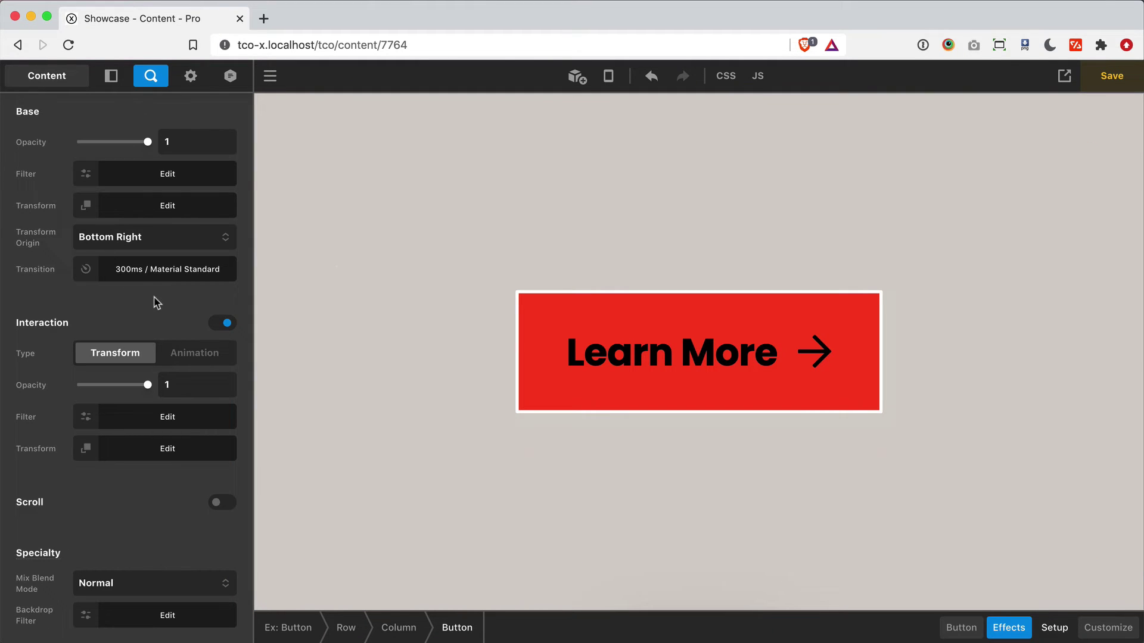
{"action": "left_click", "coordinate": [173, 449]}
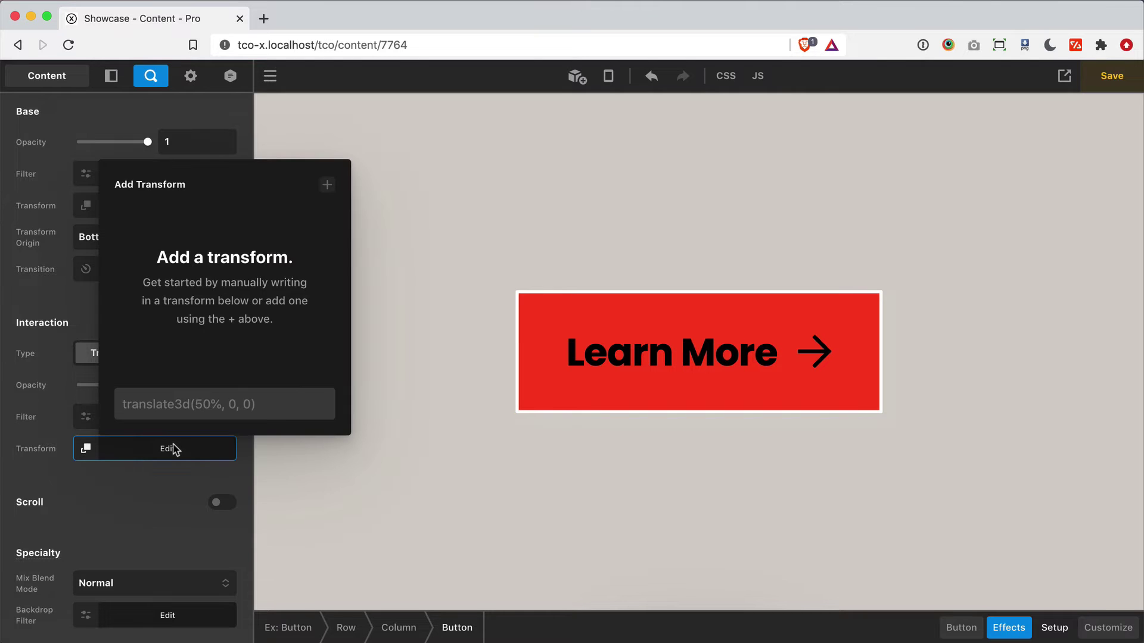
{"action": "left_click", "coordinate": [327, 187]}
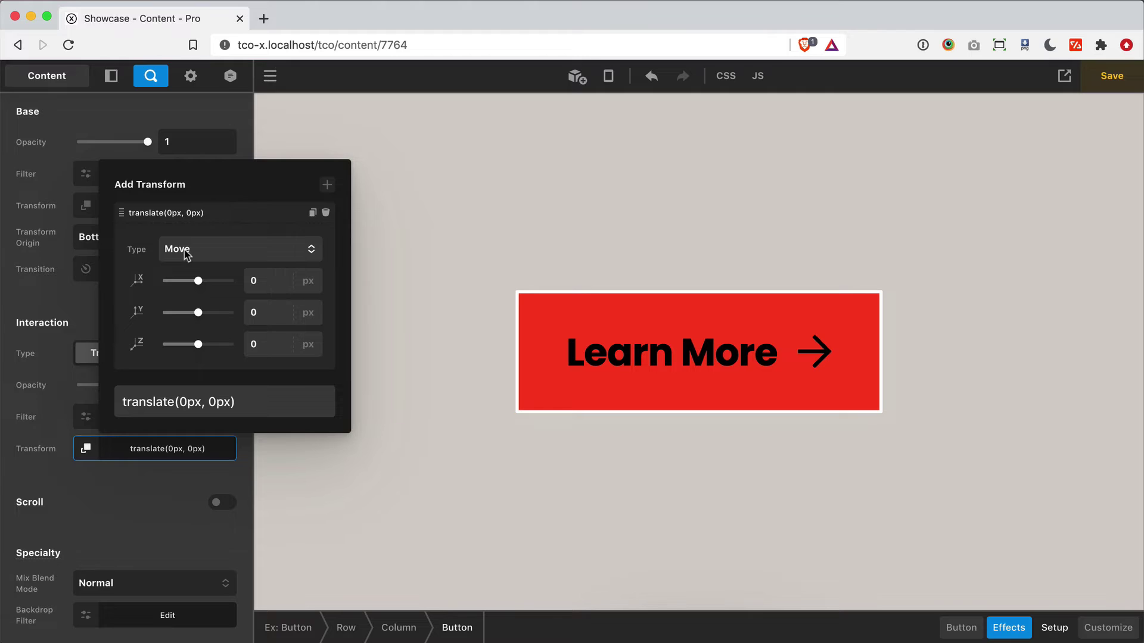
{"action": "left_click", "coordinate": [276, 314]}
{"action": "type", "text": "-16"}
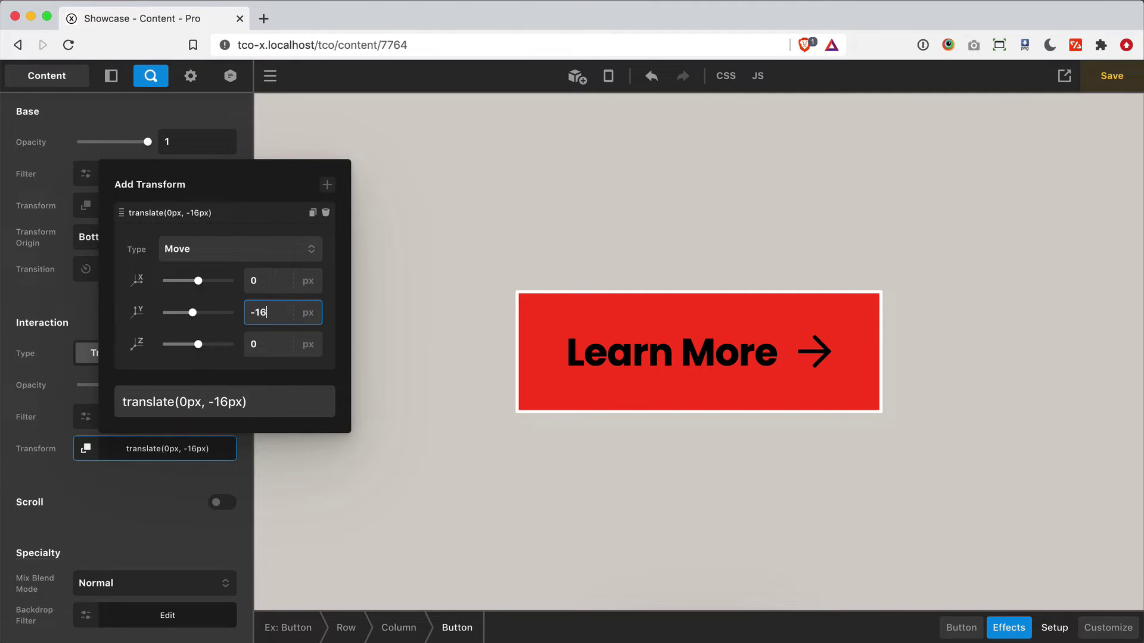
{"action": "left_click", "coordinate": [166, 452]}
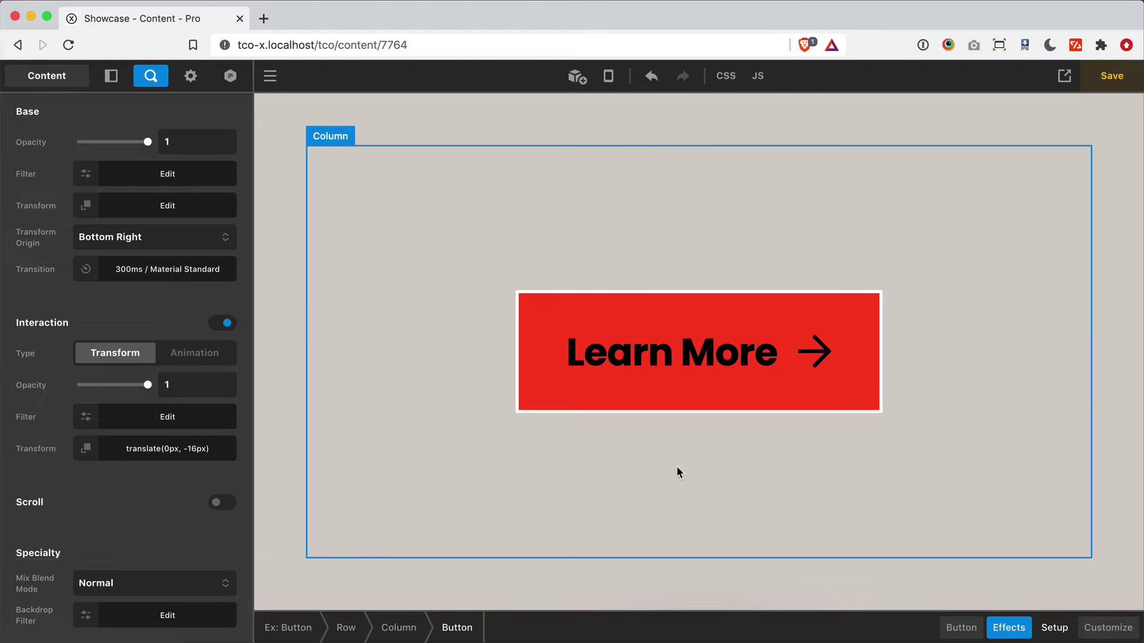
Disable the button's Box Shadow and return to its Effects settings.
{"action": "left_click", "coordinate": [956, 627]}
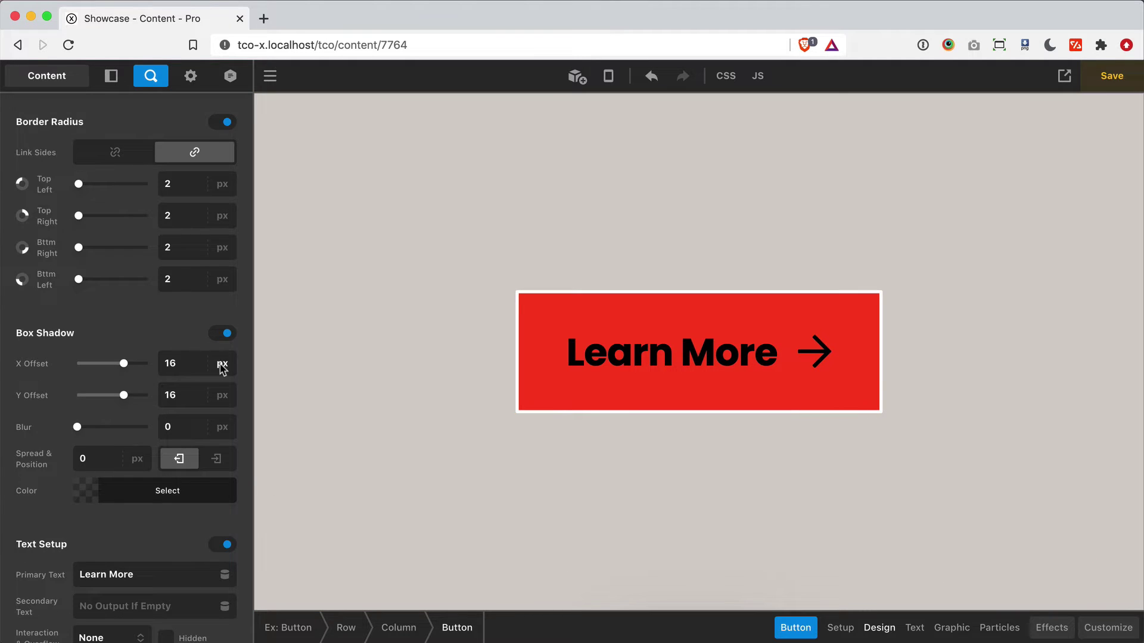
{"action": "left_click", "coordinate": [224, 333]}
{"action": "left_click", "coordinate": [1051, 628]}
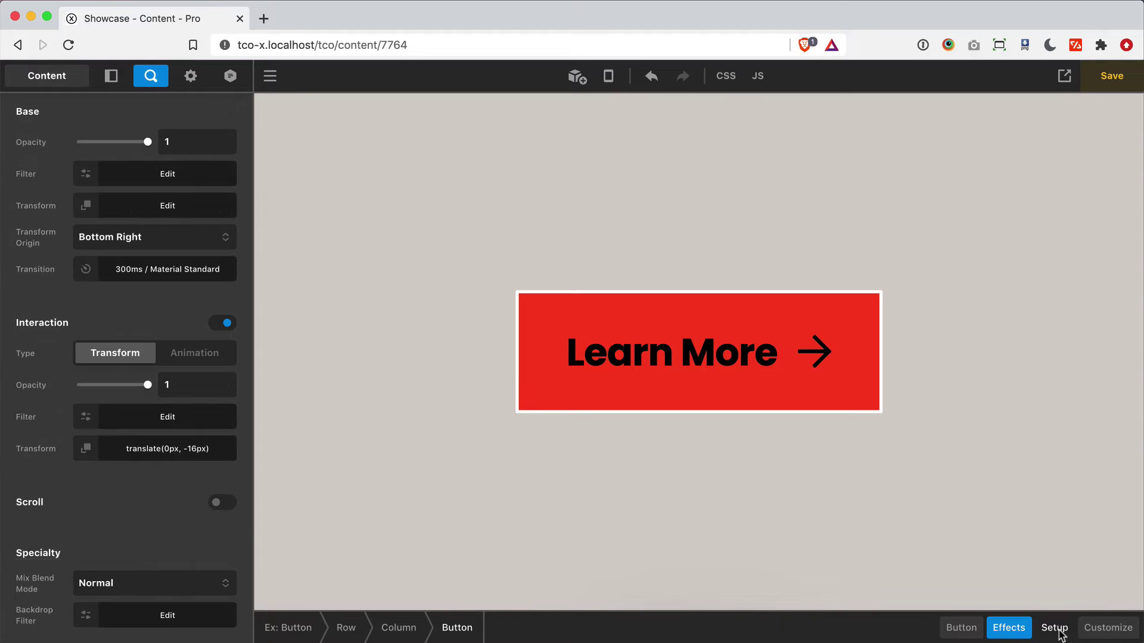
Remove the Move transform from the button's Interaction effects.
{"action": "left_click", "coordinate": [153, 454]}
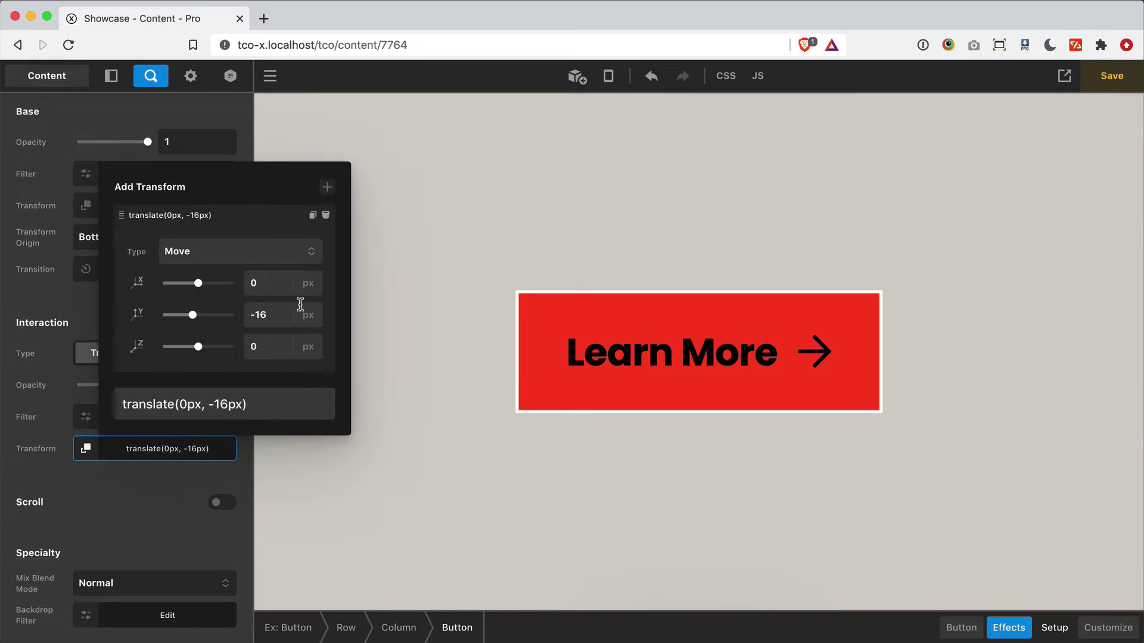
{"action": "left_click", "coordinate": [325, 214]}
{"action": "left_click", "coordinate": [78, 305]}
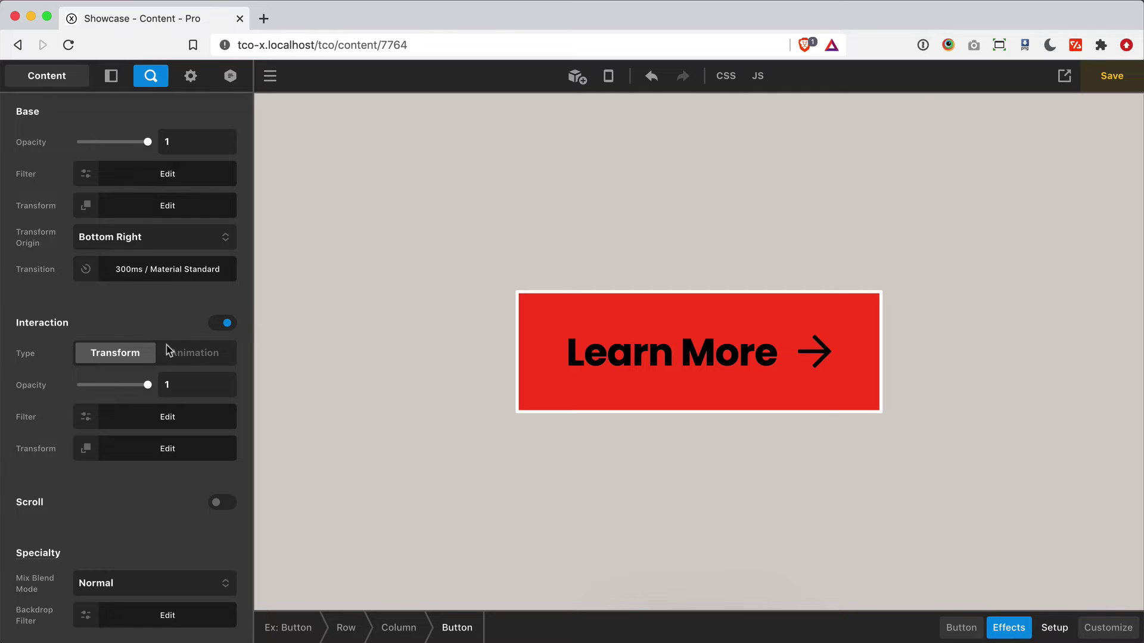
Switch the Interaction type to Animation and set the base Transform Origin to Center.
{"action": "left_click", "coordinate": [193, 357]}
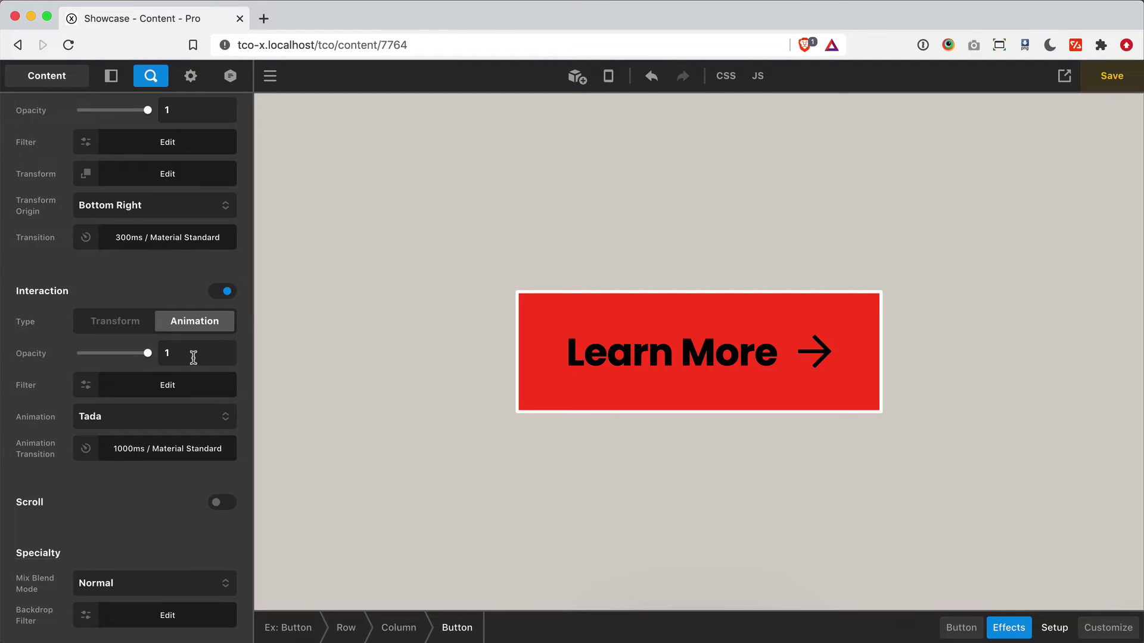
{"action": "scroll", "coordinate": [133, 342], "scroll_direction": "up", "scroll_amount": 2}
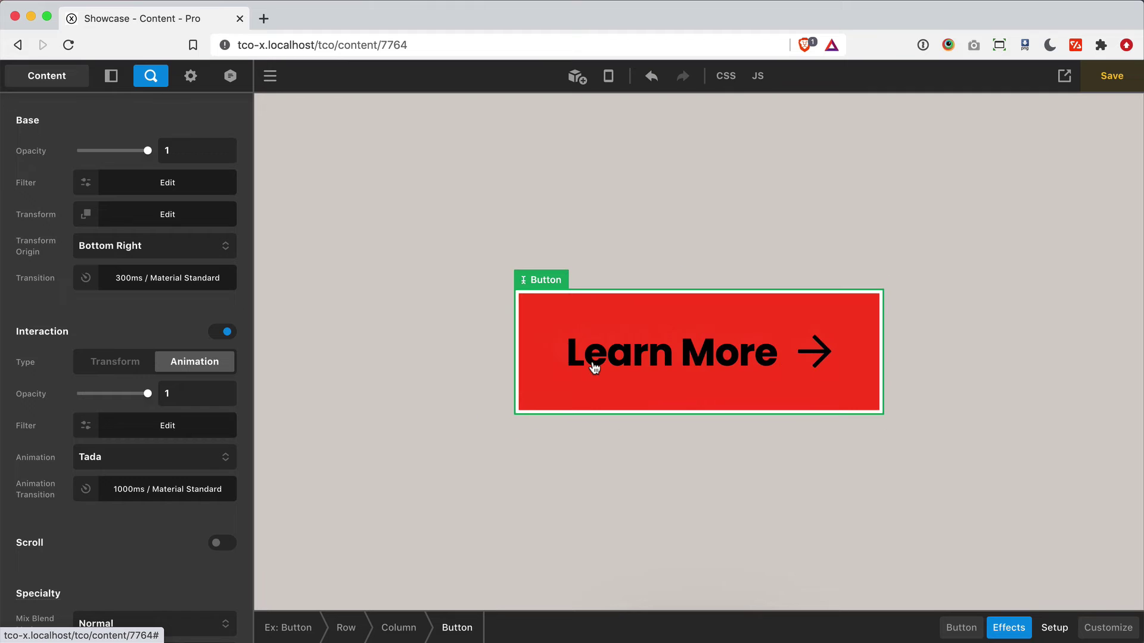
{"action": "left_click", "coordinate": [136, 244]}
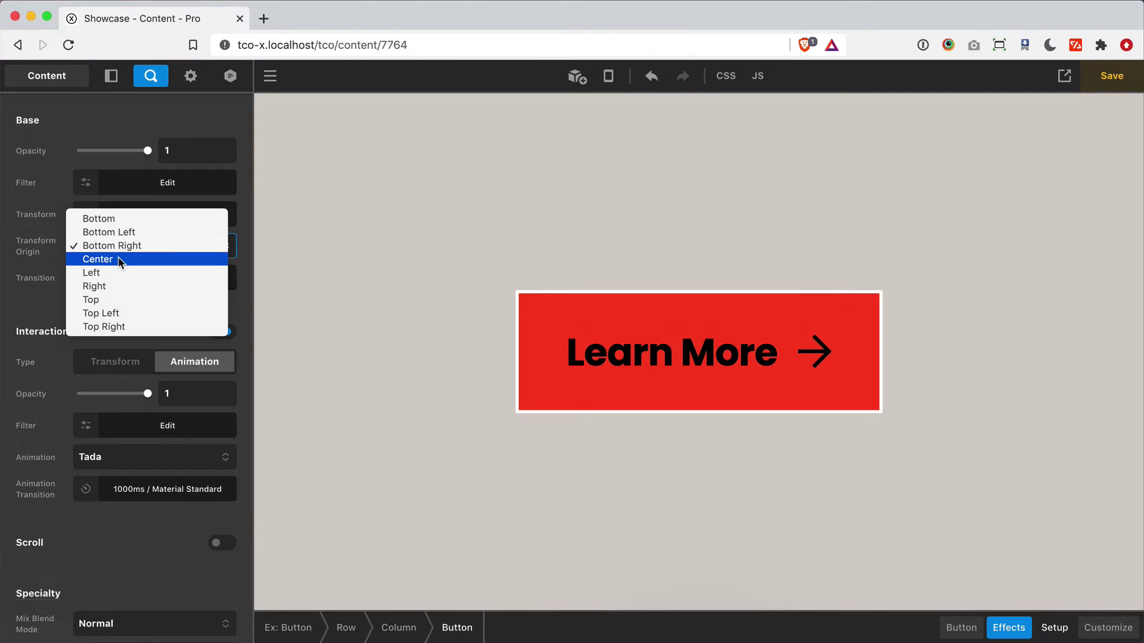
{"action": "left_click", "coordinate": [118, 258]}
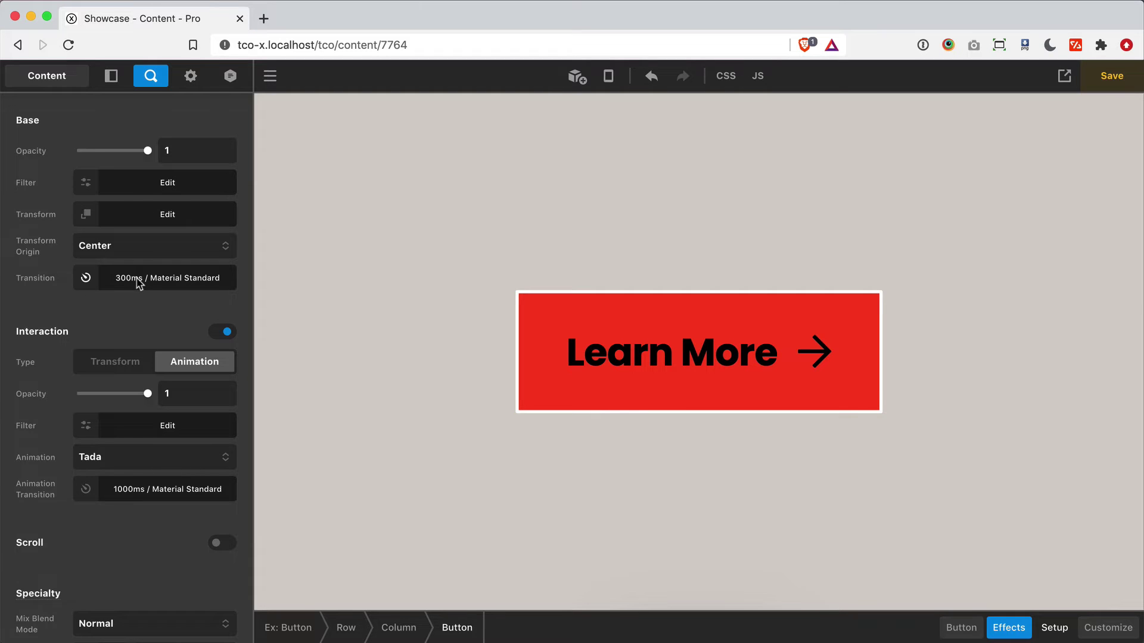
Set the Interaction's Animation Transition duration to 300 ms.
{"action": "left_click", "coordinate": [134, 484]}
{"action": "left_click", "coordinate": [285, 413]}
{"action": "double_click", "coordinate": [285, 411]}
{"action": "type", "text": "300"}
{"action": "left_click", "coordinate": [149, 325]}
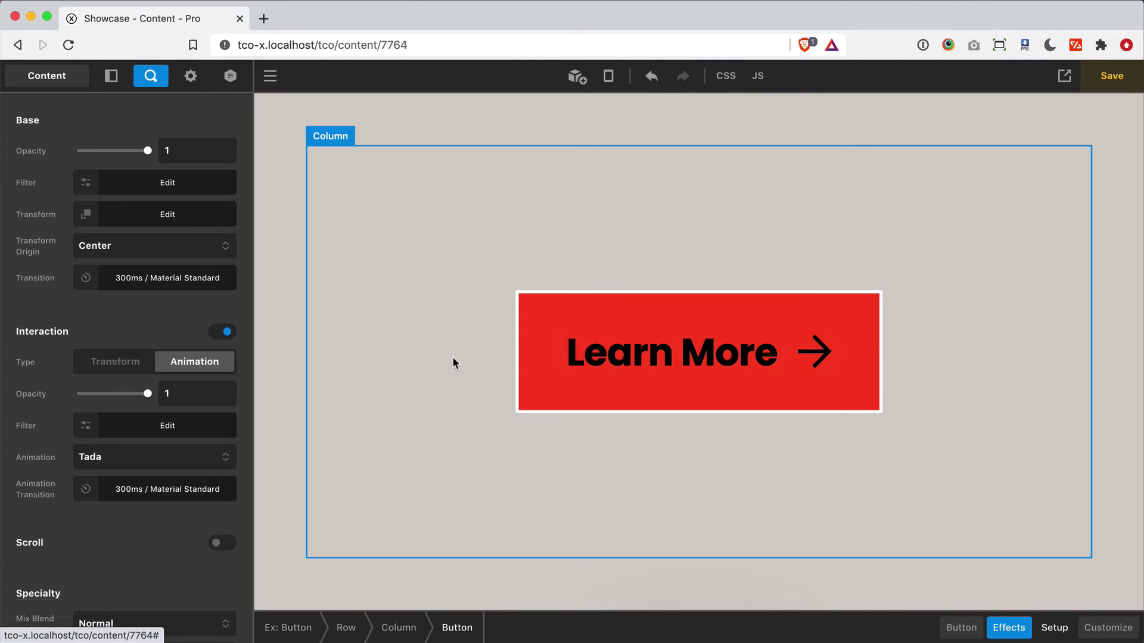
Set the Interaction's Animation Transition duration to 1000 ms.
{"action": "left_click", "coordinate": [136, 492]}
{"action": "double_click", "coordinate": [268, 416]}
{"action": "type", "text": "1000"}
{"action": "left_click", "coordinate": [154, 328]}
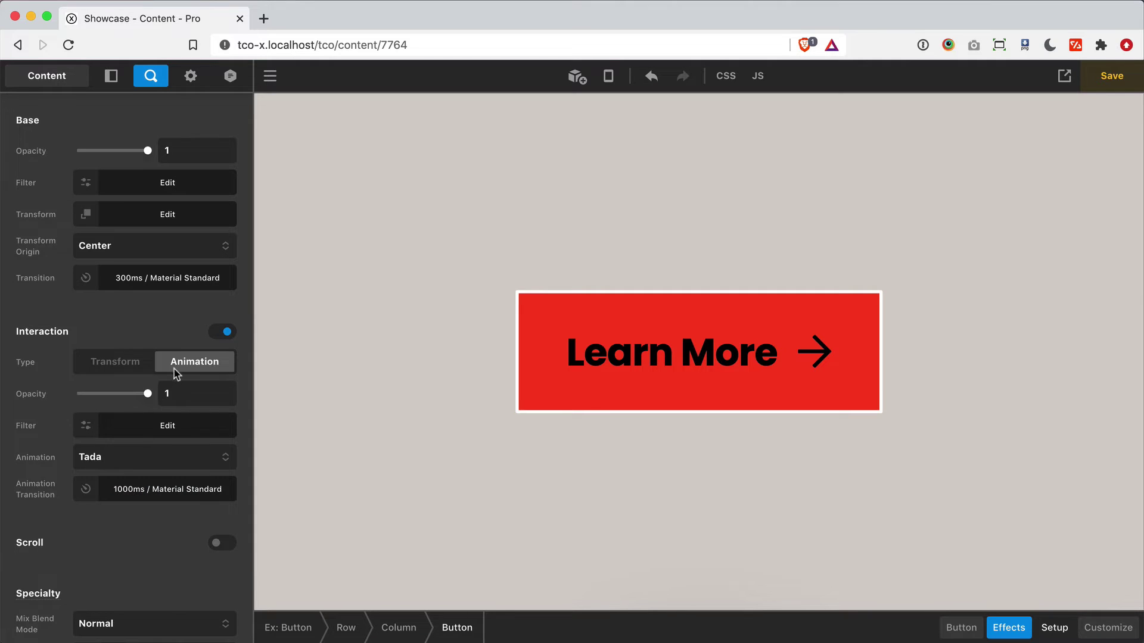
Try the Wobble and Bounce animations for the button's Interaction effect, and settle on Jello.
{"action": "left_click", "coordinate": [143, 457]}
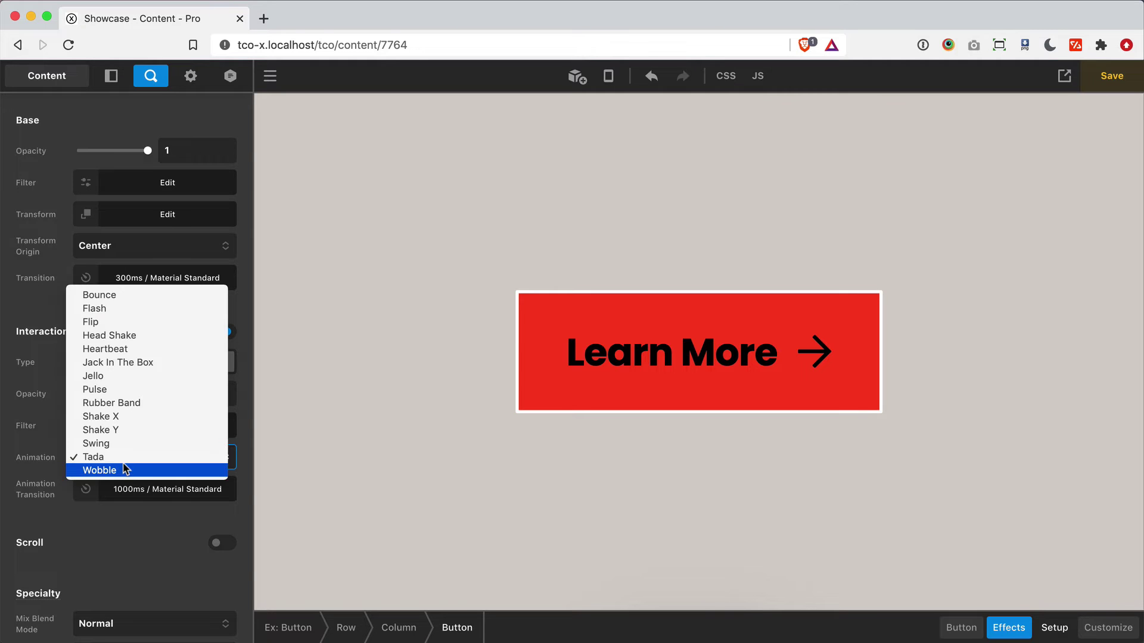
{"action": "left_click", "coordinate": [143, 467]}
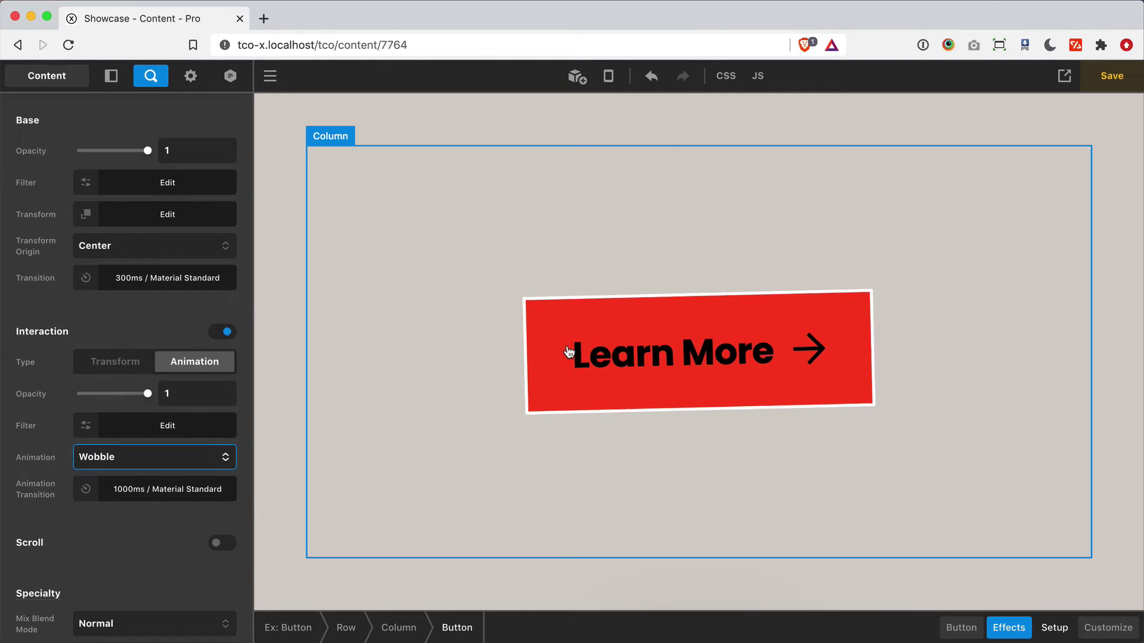
{"action": "left_click", "coordinate": [143, 460]}
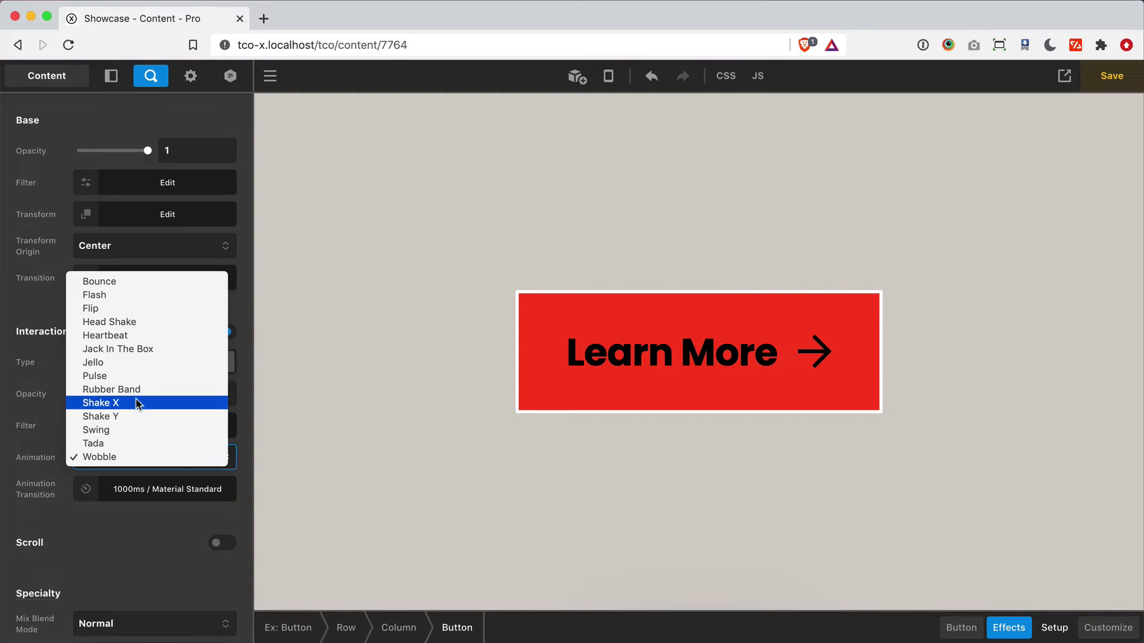
{"action": "left_click", "coordinate": [112, 281]}
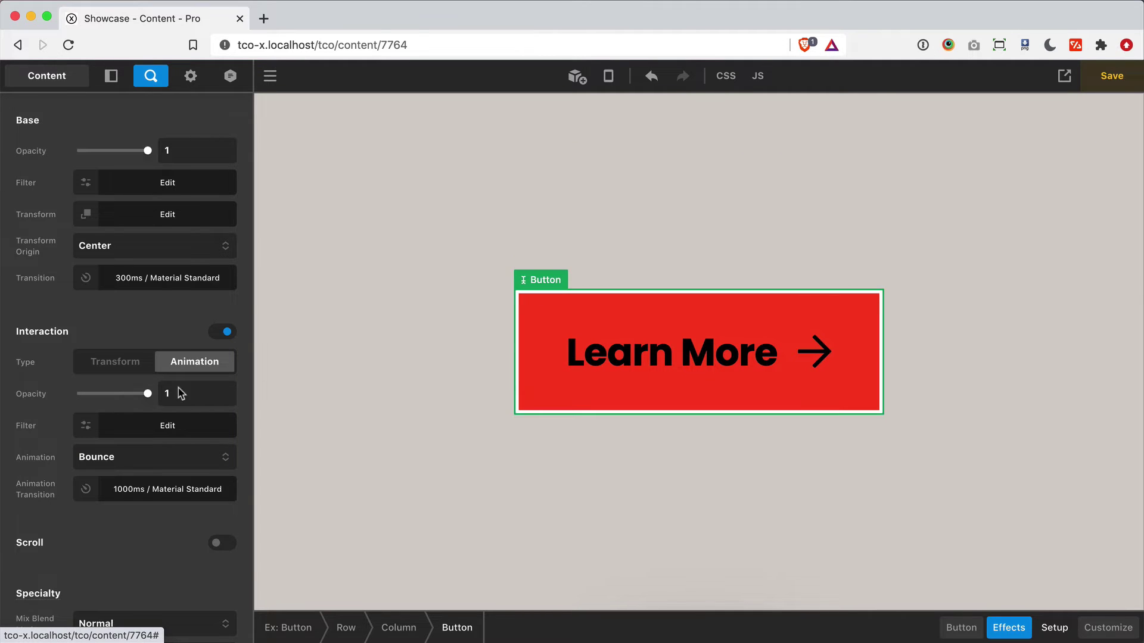
{"action": "left_click", "coordinate": [111, 457]}
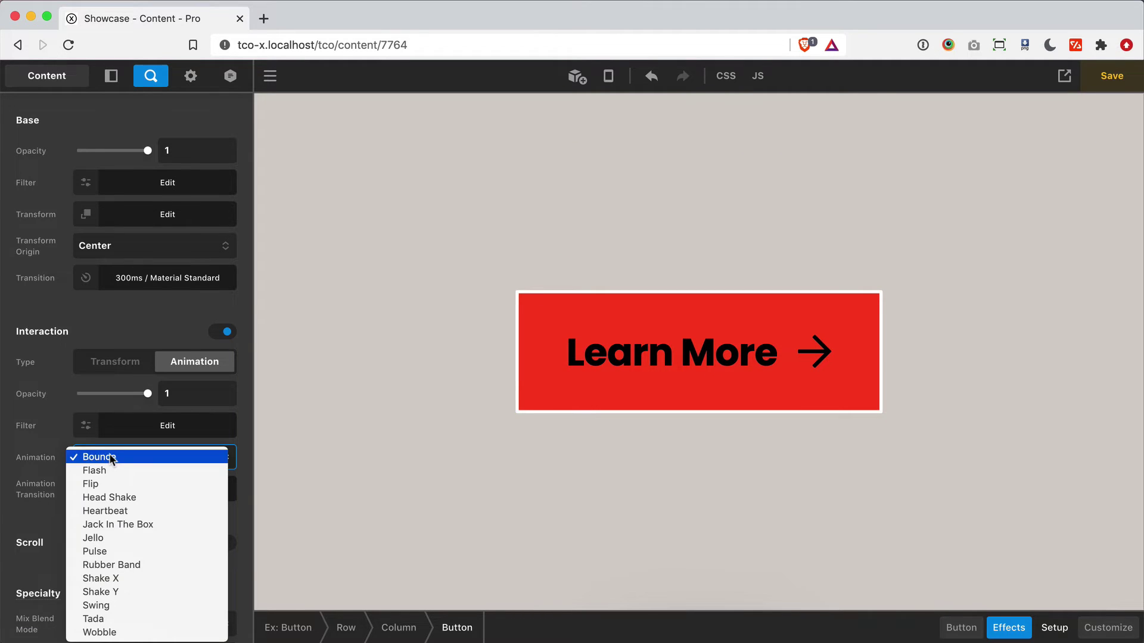
{"action": "left_click", "coordinate": [148, 538]}
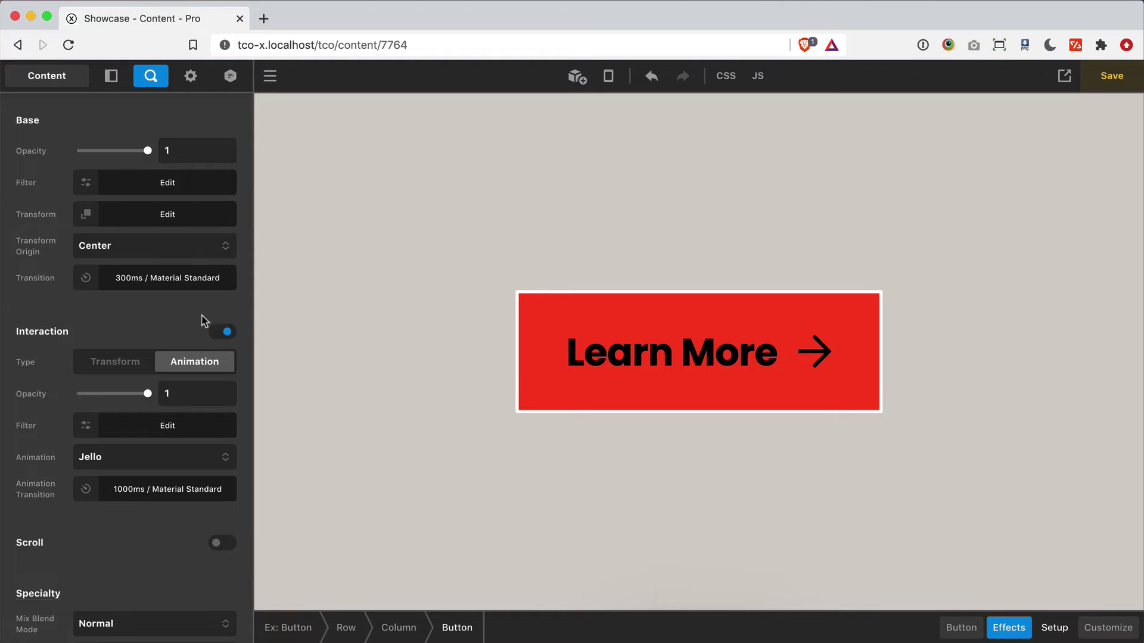
Disable the button's Interaction effects and enable its Scroll effects.
{"action": "left_click", "coordinate": [222, 331]}
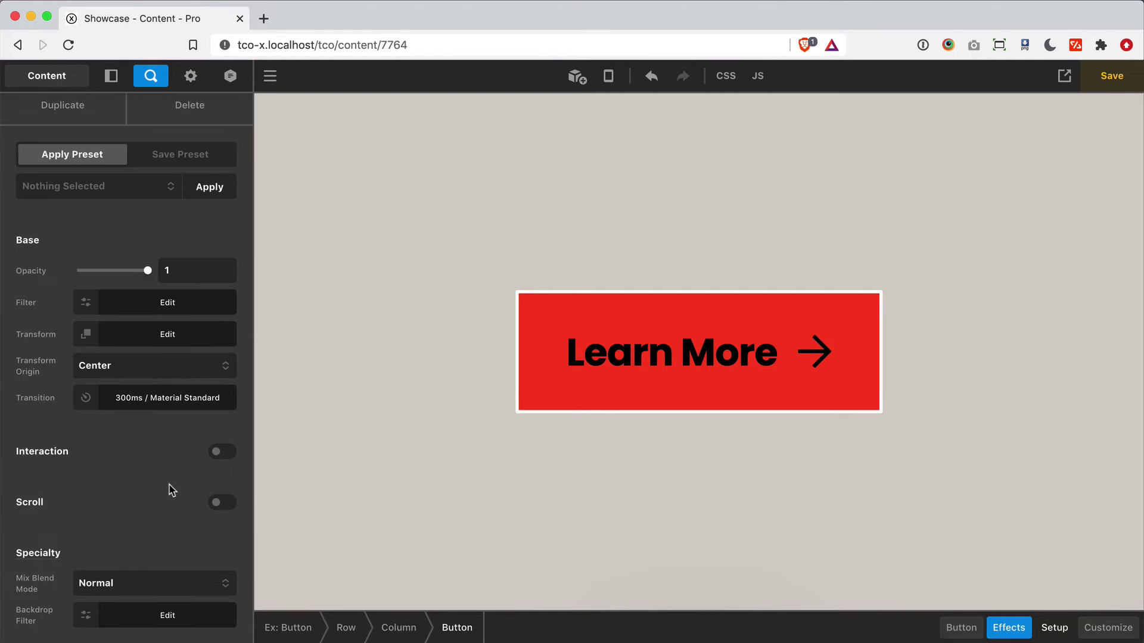
{"action": "left_click", "coordinate": [226, 504]}
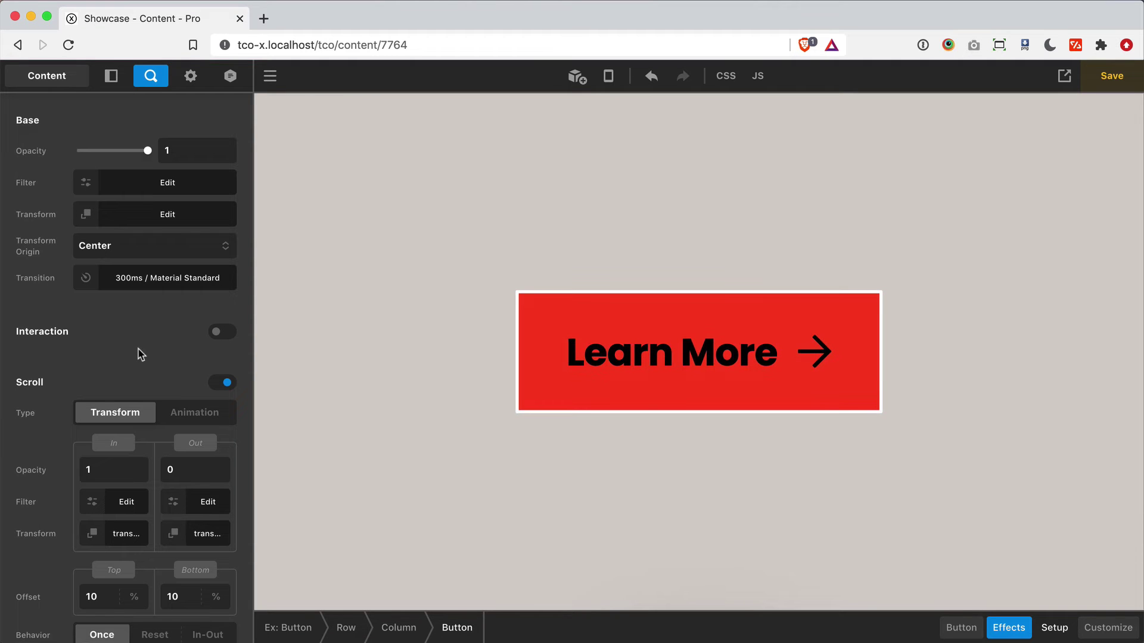
{"action": "scroll", "coordinate": [359, 355], "scroll_direction": "down", "scroll_amount": 3}
{"action": "scroll", "coordinate": [359, 355], "scroll_direction": "up", "scroll_amount": 3}
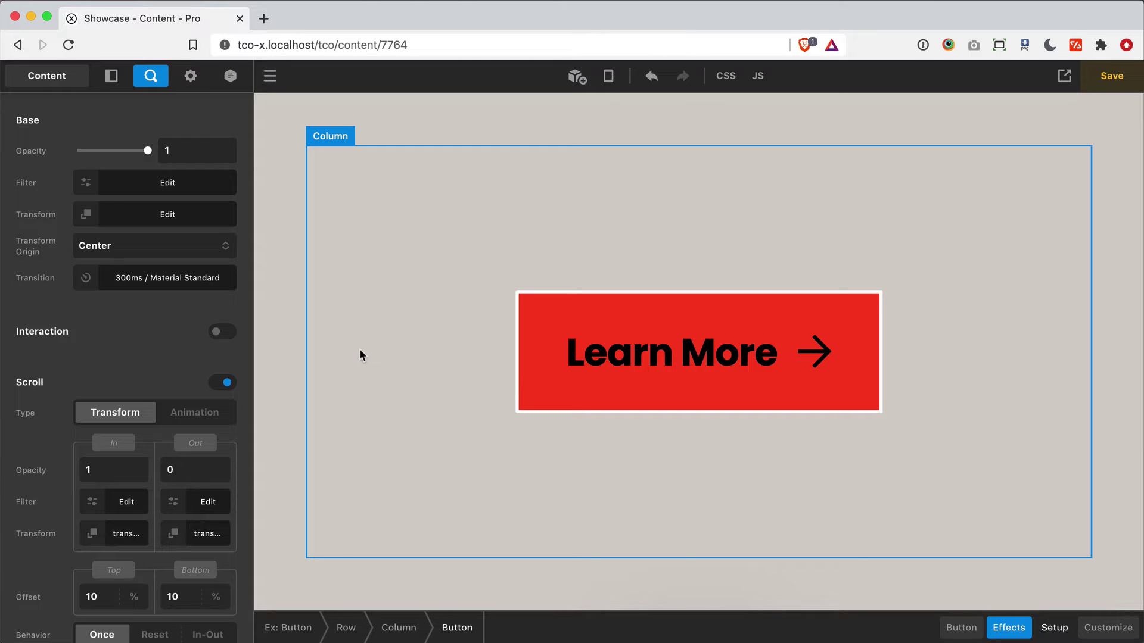
{"action": "left_click", "coordinate": [216, 382]}
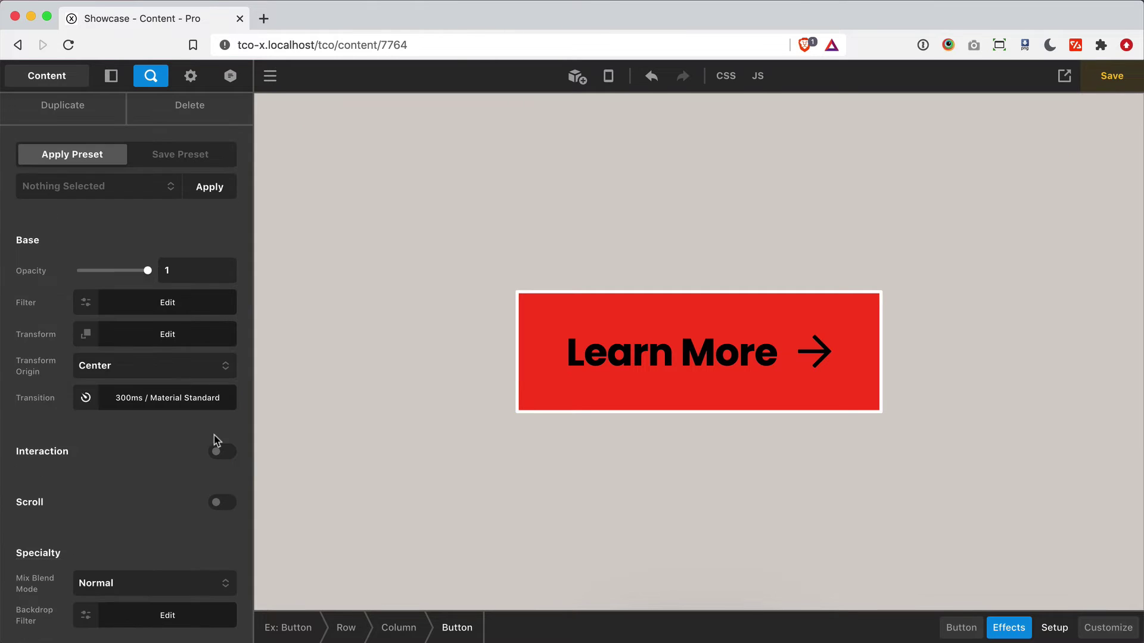
{"action": "left_click", "coordinate": [215, 503]}
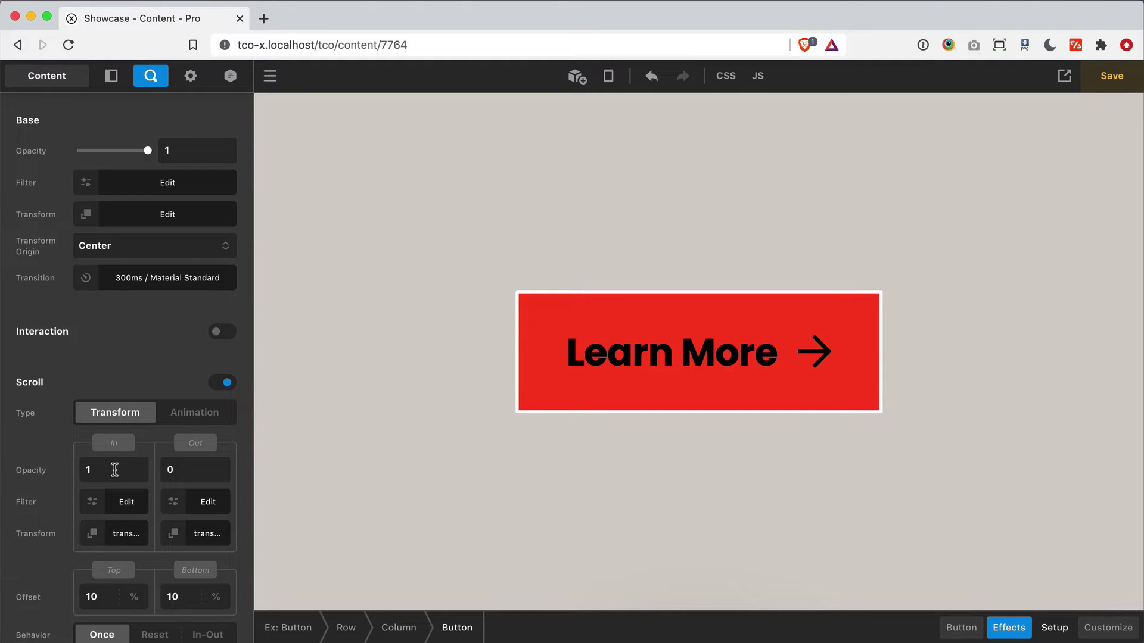
Examine the Scroll effect's In and Out opacity and transform settings.
{"action": "scroll", "coordinate": [105, 468], "scroll_direction": "down", "scroll_amount": 2}
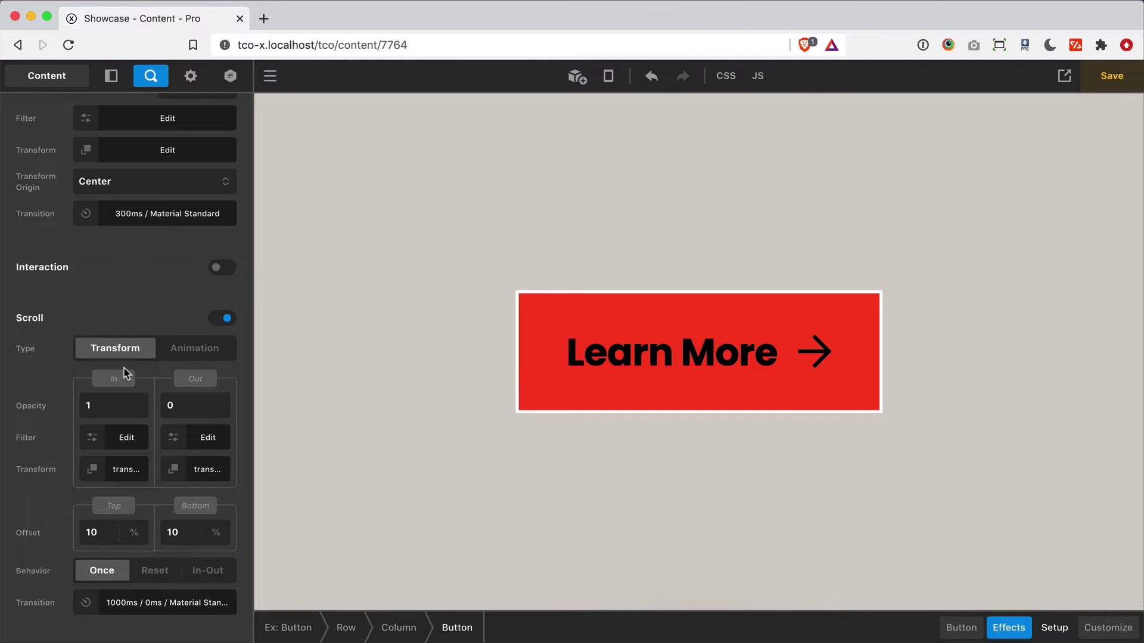
{"action": "left_click", "coordinate": [193, 404]}
{"action": "left_click", "coordinate": [118, 405]}
{"action": "left_click", "coordinate": [199, 469]}
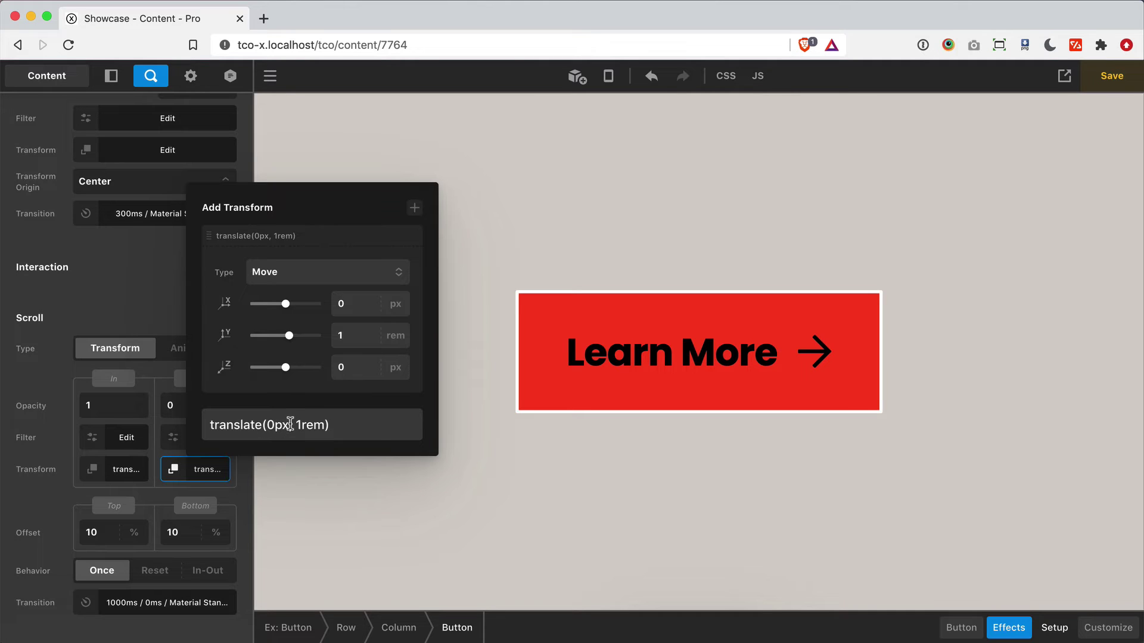
{"action": "left_click", "coordinate": [203, 467]}
{"action": "left_click", "coordinate": [111, 475]}
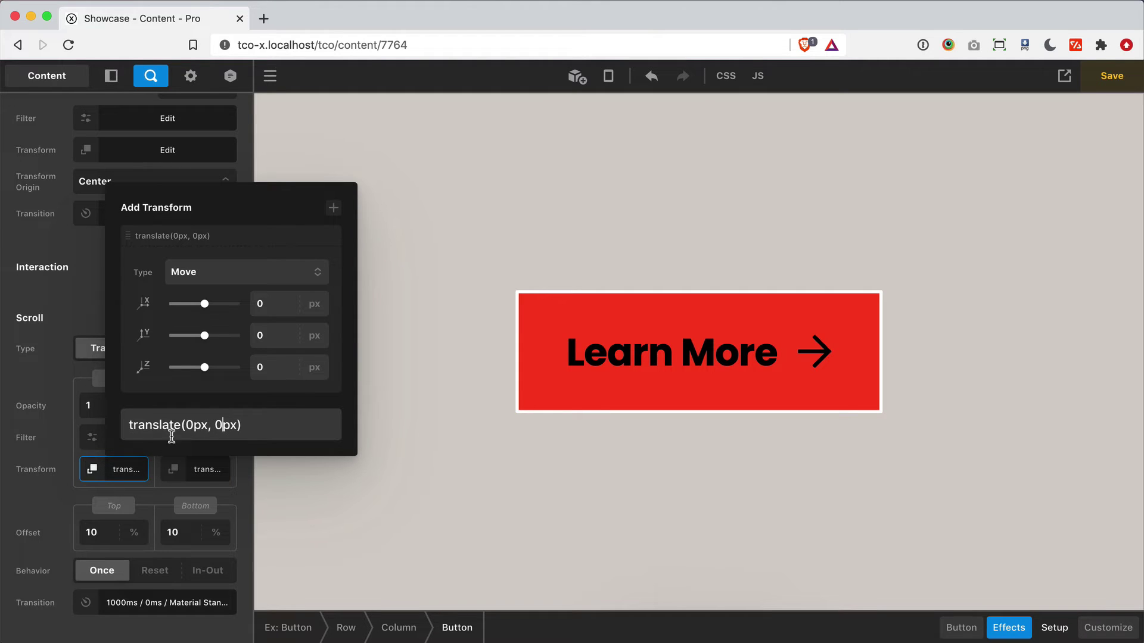
{"action": "left_click", "coordinate": [103, 476]}
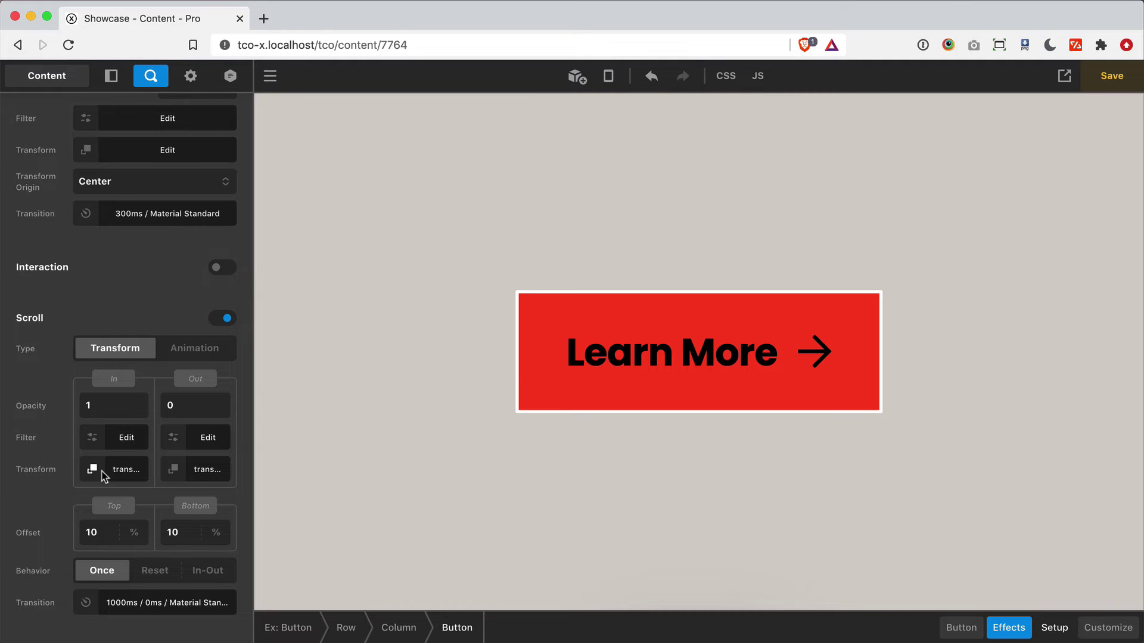
Add a Blur filter of 15px to the Out state of the Scroll effect.
{"action": "left_click", "coordinate": [191, 440]}
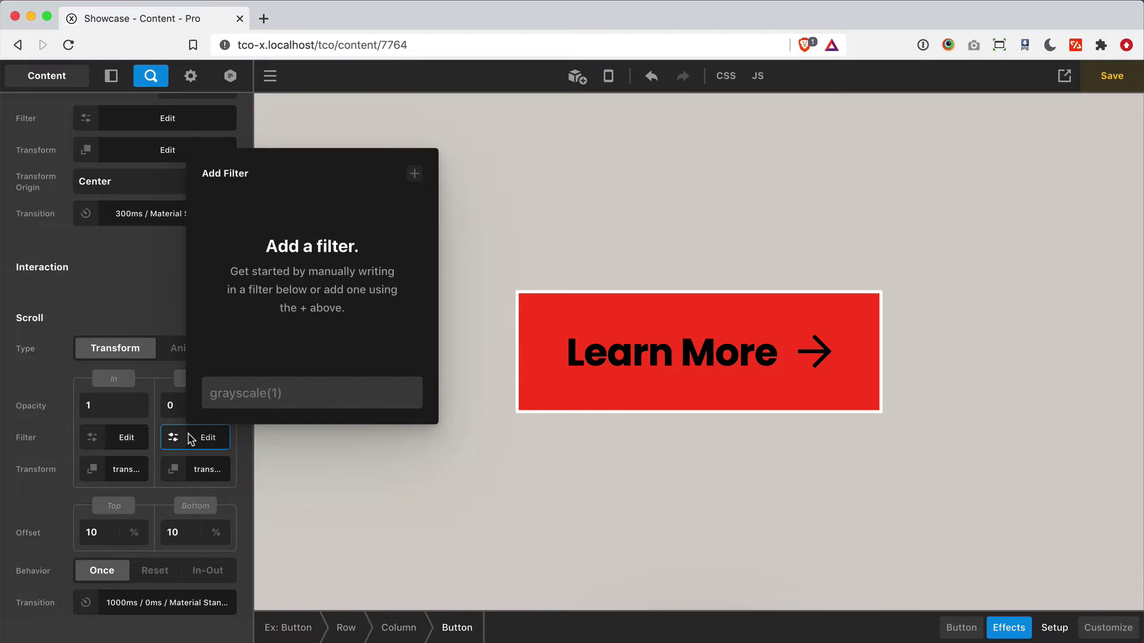
{"action": "left_click", "coordinate": [414, 173]}
{"action": "left_click", "coordinate": [241, 327]}
{"action": "type", "text": "15px)"}
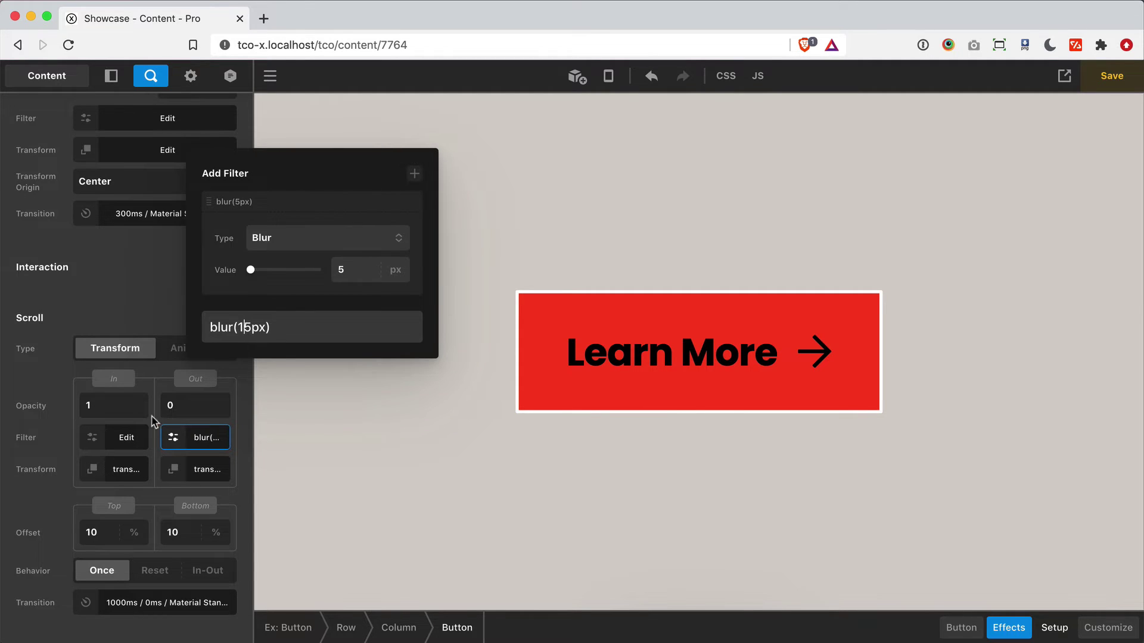
Add a Blur filter of 0px to the In state of the Scroll effect.
{"action": "left_click", "coordinate": [125, 438]}
{"action": "left_click", "coordinate": [333, 173]}
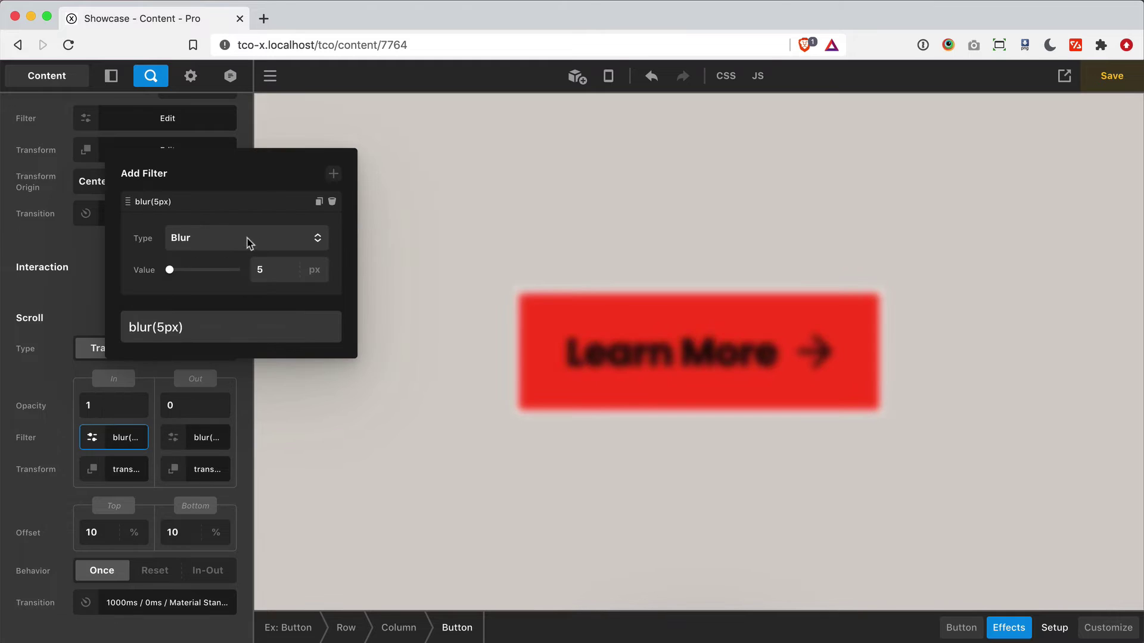
{"action": "left_click_drag", "start_coordinate": [159, 328], "coordinate": [168, 328]}
{"action": "type", "text": "0"}
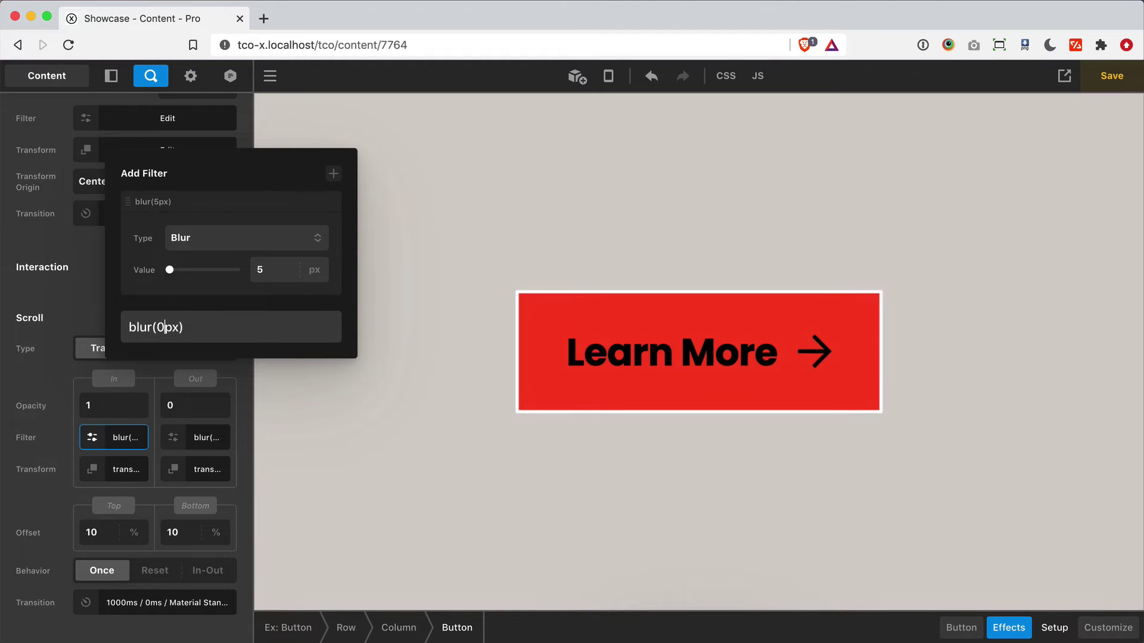
{"action": "left_click", "coordinate": [98, 444]}
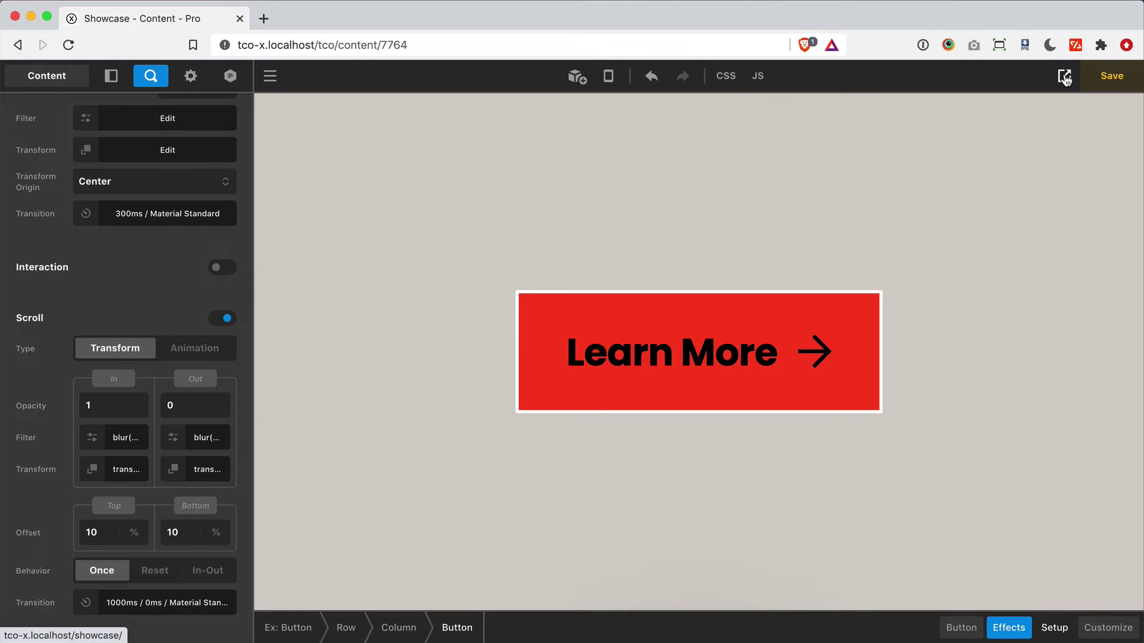
Preview the button with Force Scroll Effects set to Out, and turn the forced state off again.
{"action": "mouse_move", "coordinate": [1065, 78]}
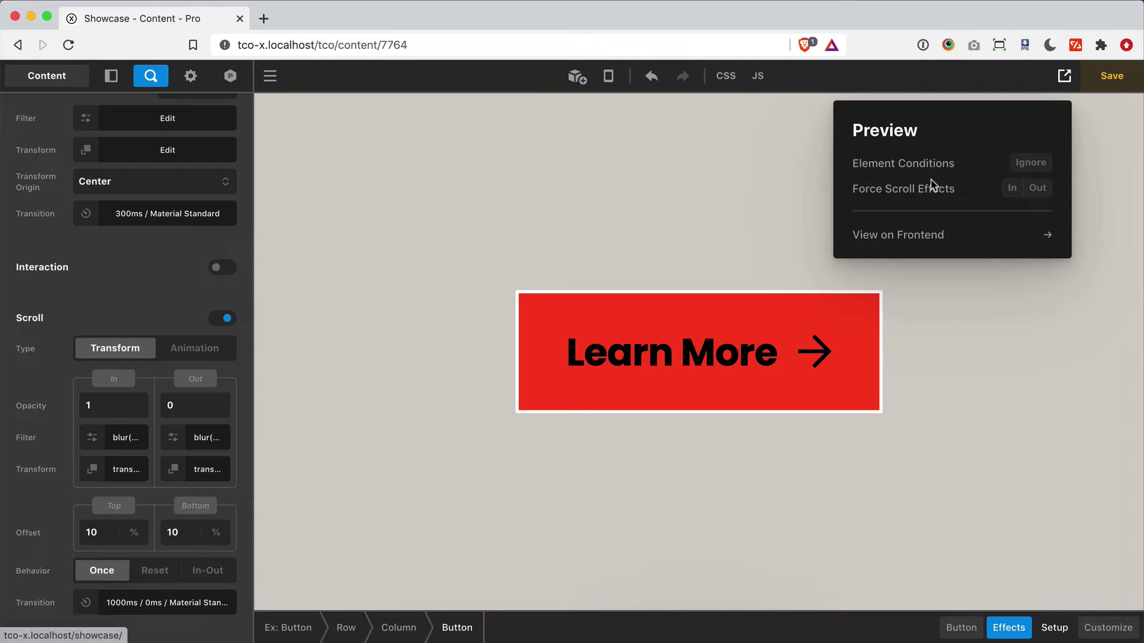
{"action": "left_click", "coordinate": [1040, 189]}
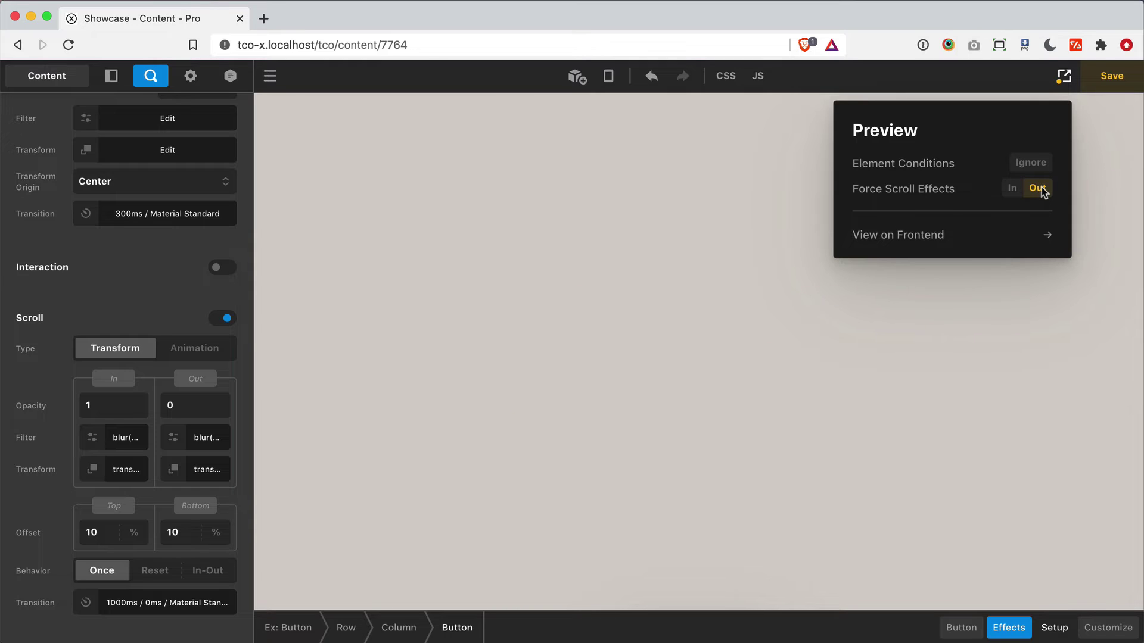
{"action": "left_click", "coordinate": [1038, 188]}
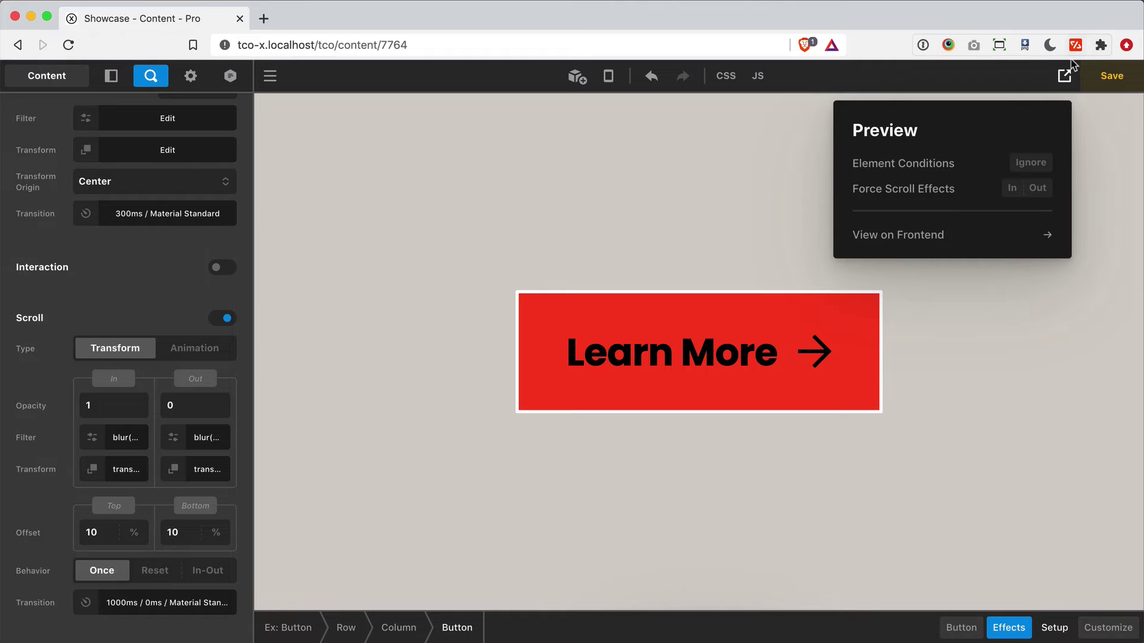
{"action": "left_click", "coordinate": [1064, 76]}
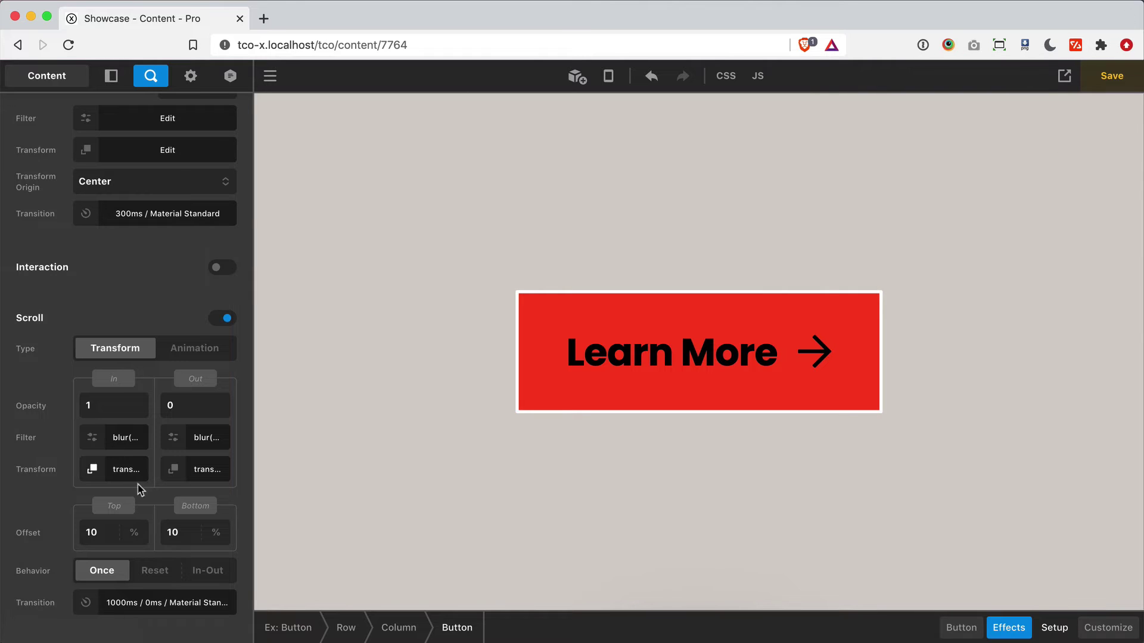
Set the Scroll effect's Top and Bottom Offset to 0%.
{"action": "double_click", "coordinate": [177, 533]}
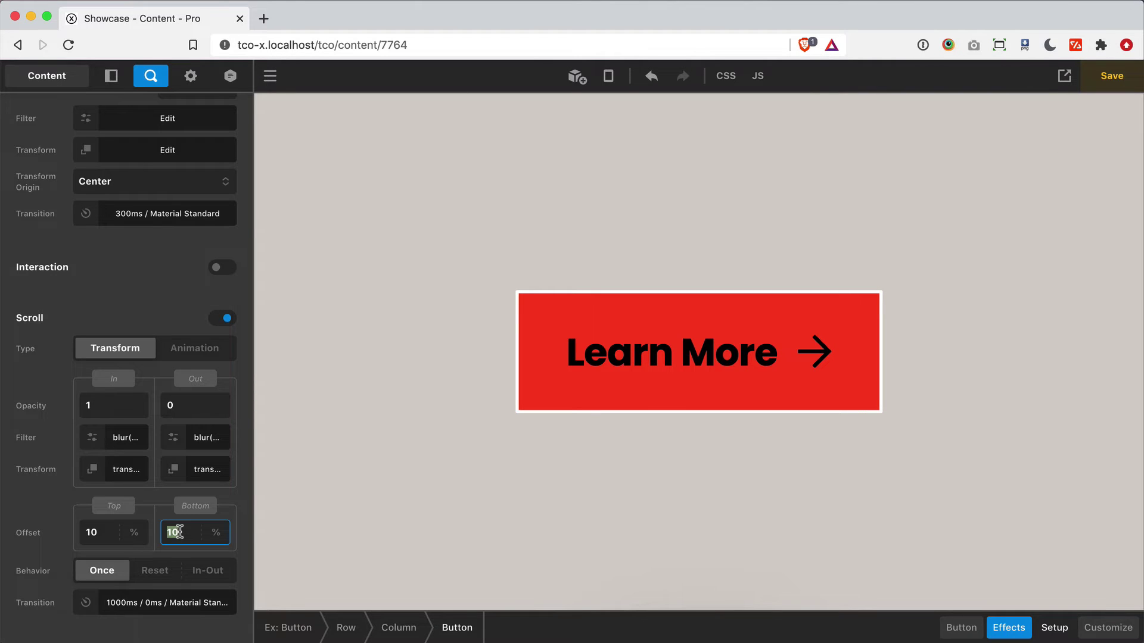
{"action": "type", "text": "0"}
{"action": "double_click", "coordinate": [113, 534]}
{"action": "type", "text": "0"}
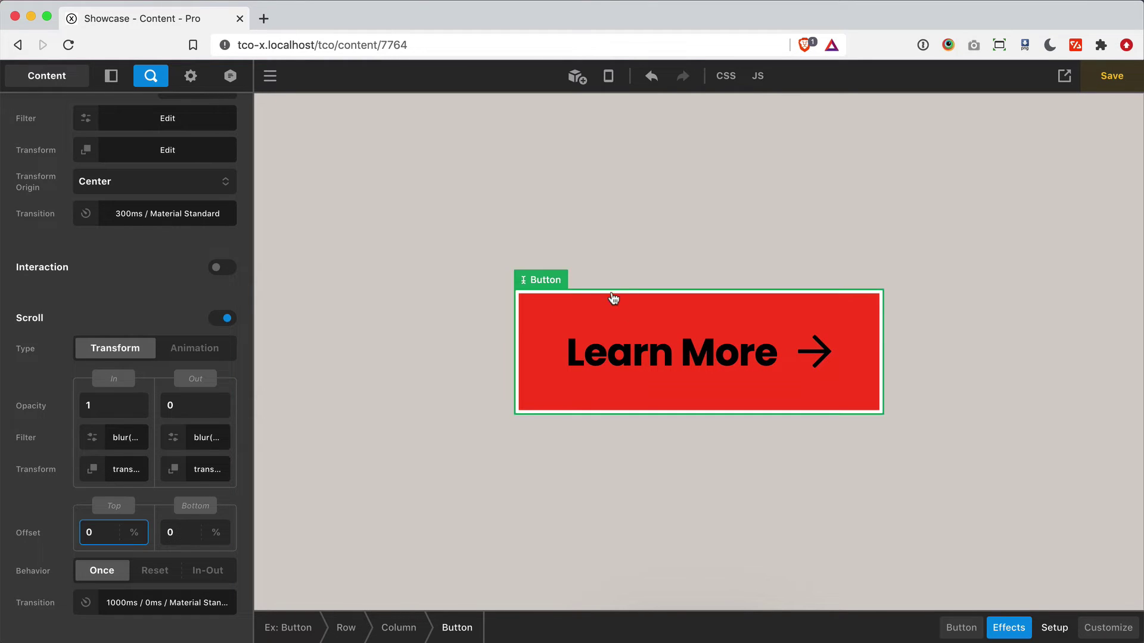
{"action": "left_click", "coordinate": [184, 531]}
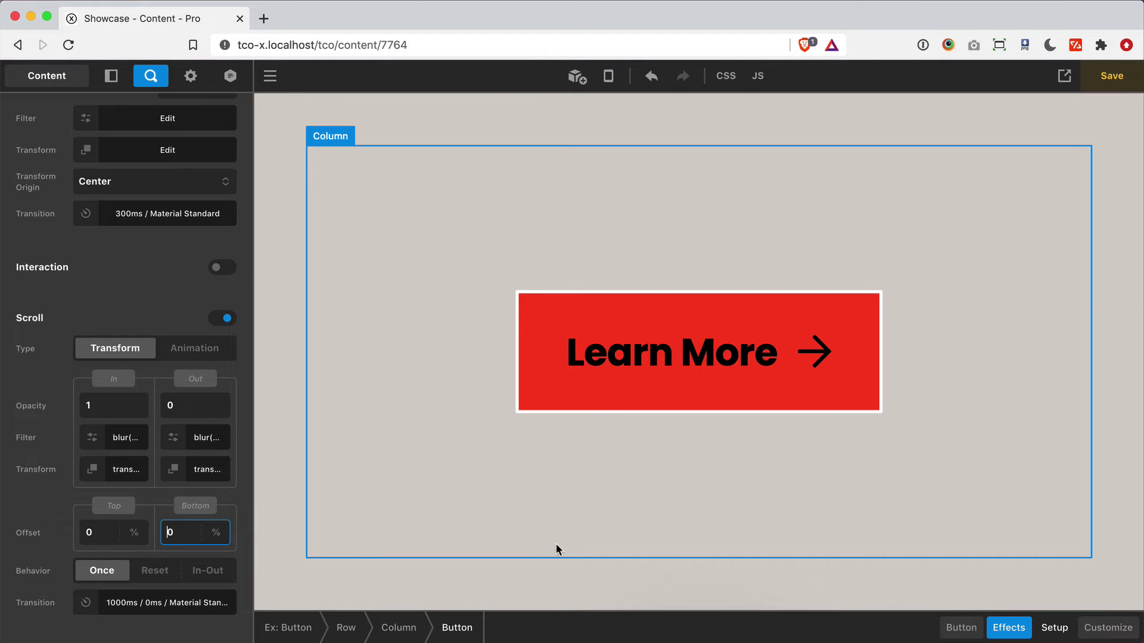
Select the column that holds the button and raise its minimum height to 250vh within the existing calc() expression.
{"action": "left_click", "coordinate": [107, 533]}
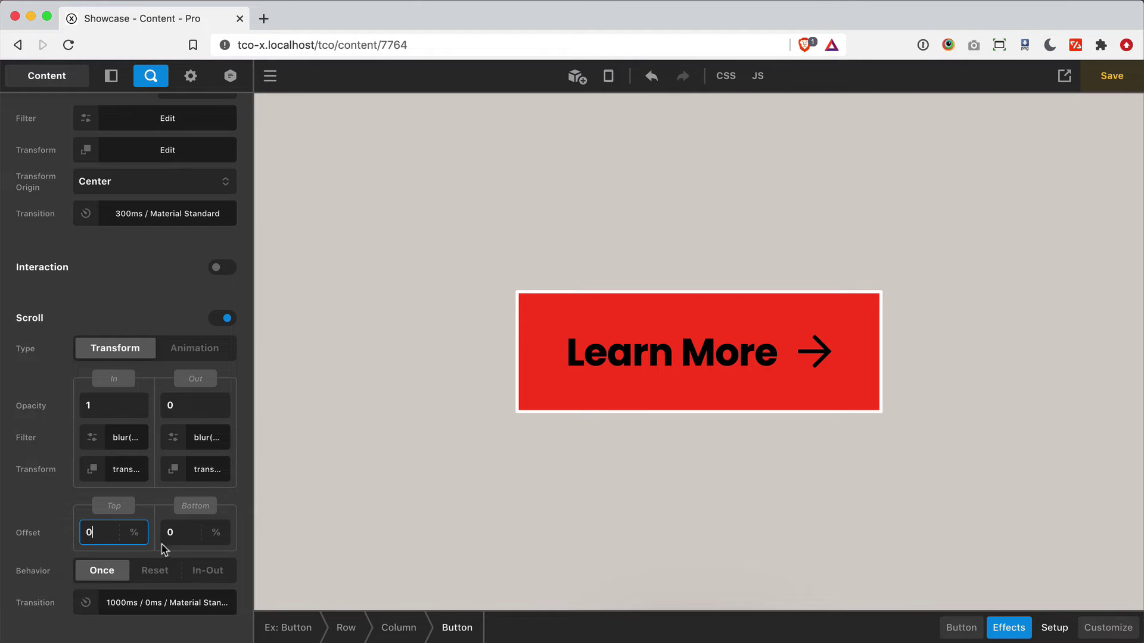
{"action": "left_click", "coordinate": [441, 306]}
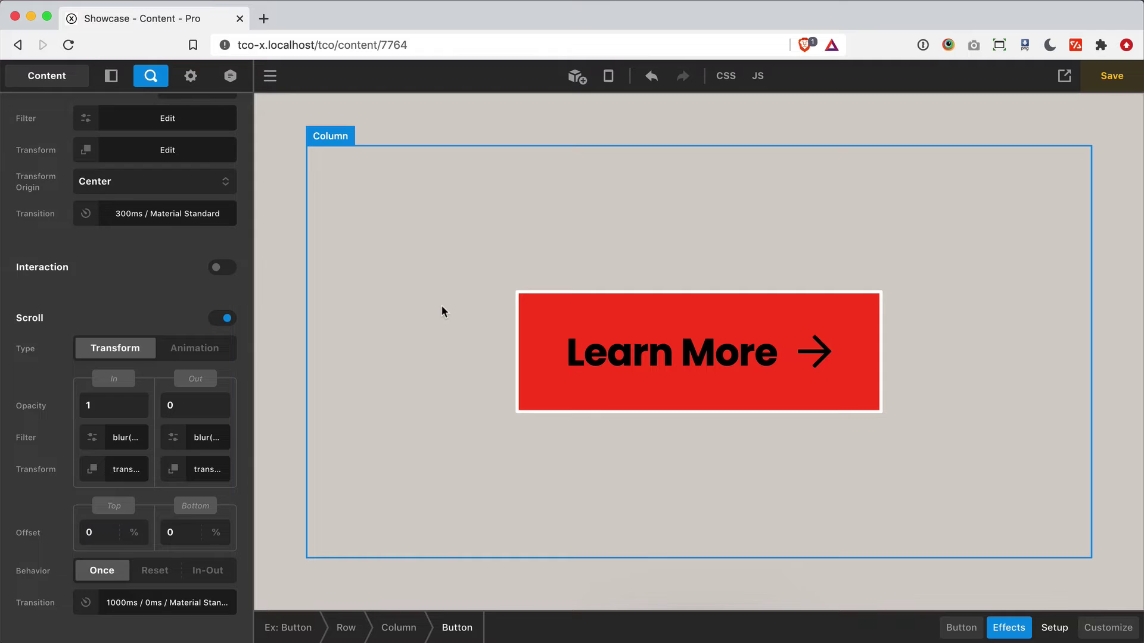
{"action": "left_click", "coordinate": [956, 627]}
{"action": "left_click", "coordinate": [204, 292]}
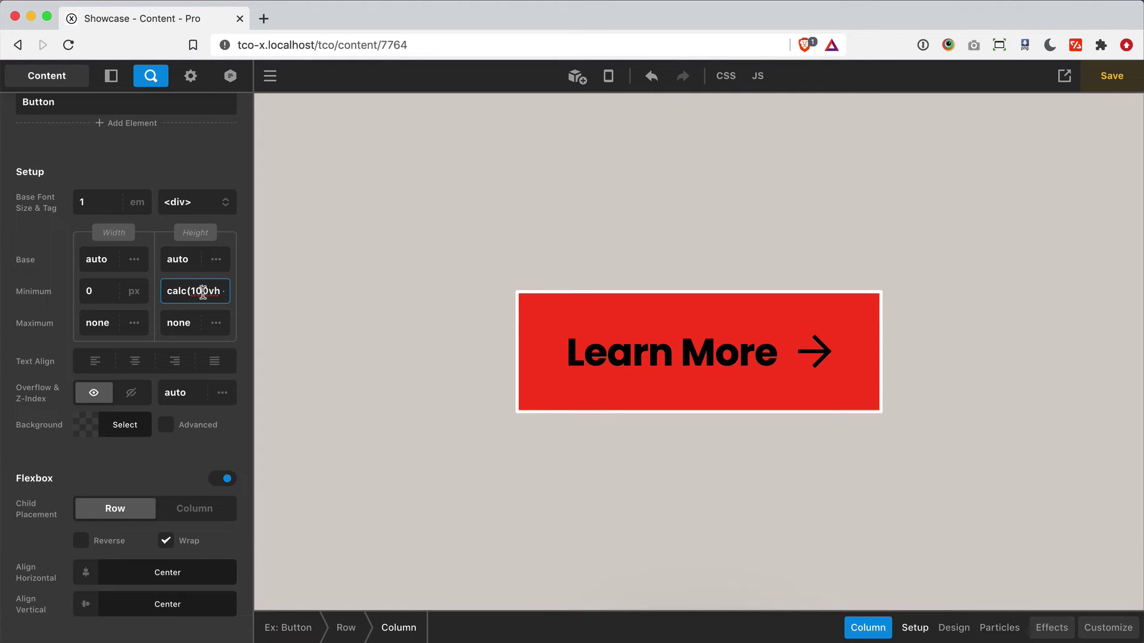
{"action": "key", "text": "shift+Left"}
{"action": "type", "text": "2"}
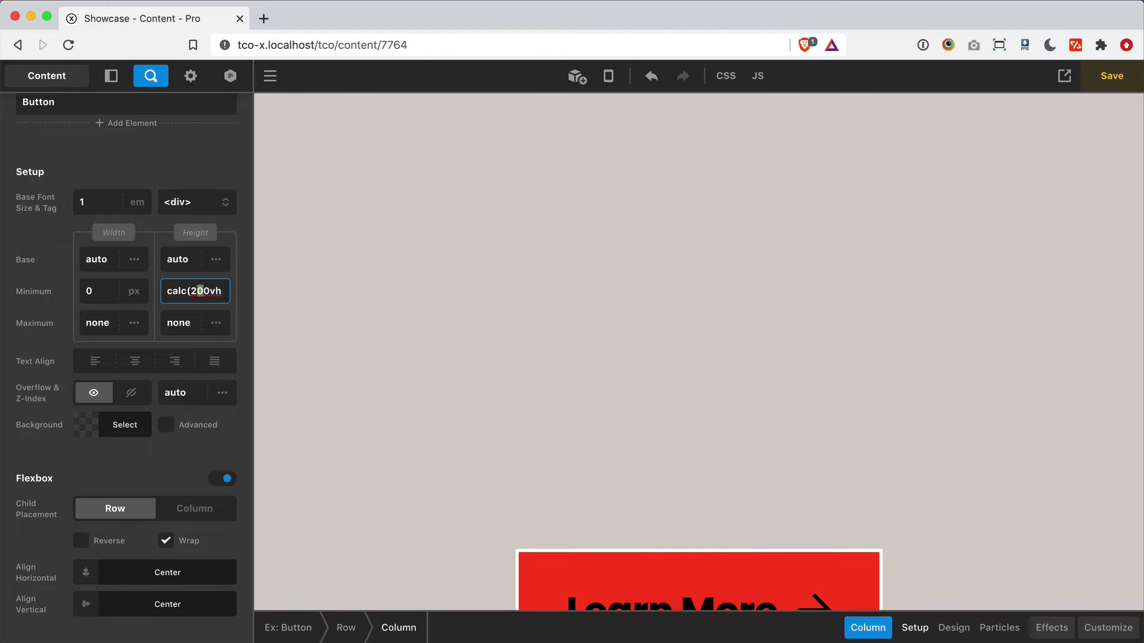
{"action": "type", "text": "2"}
{"action": "key", "text": "shift+Left"}
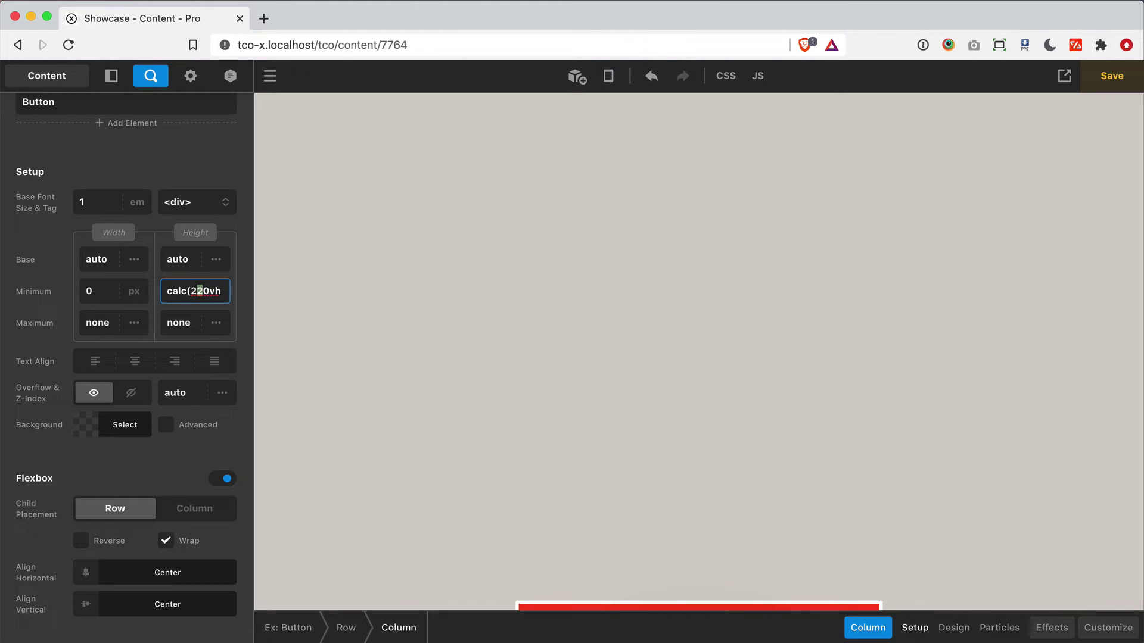
{"action": "type", "text": "5"}
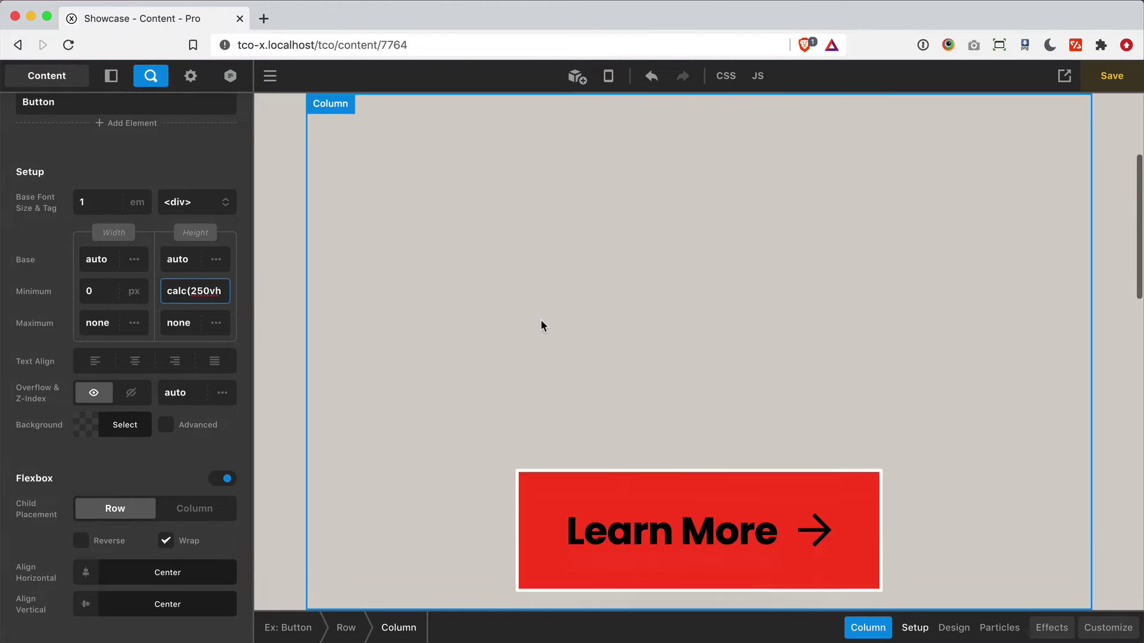
Reopen the button's Effects settings and restart its Scroll effect by disabling and re-enabling it.
{"action": "left_click", "coordinate": [596, 410]}
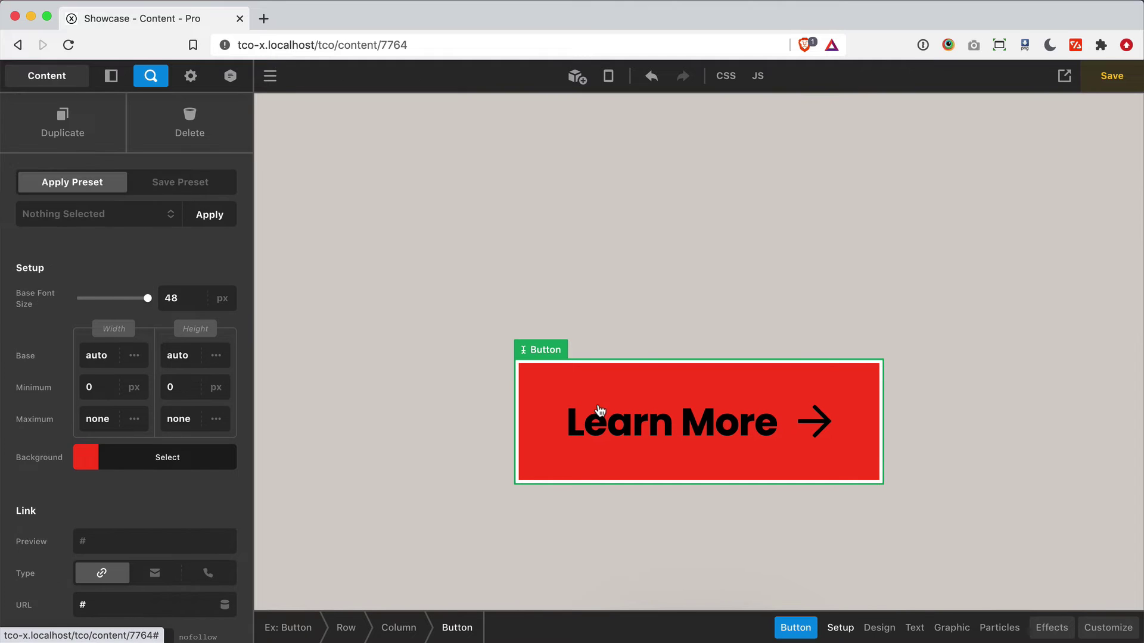
{"action": "left_click", "coordinate": [1044, 622]}
{"action": "scroll", "coordinate": [149, 447], "scroll_direction": "down", "scroll_amount": 6}
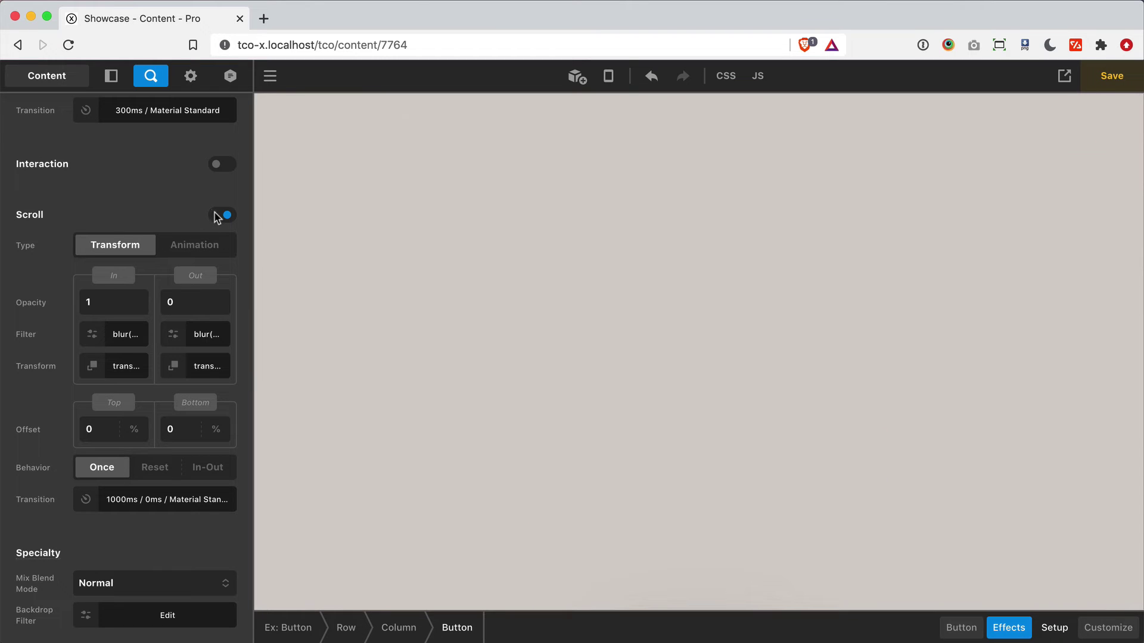
{"action": "left_click", "coordinate": [218, 216]}
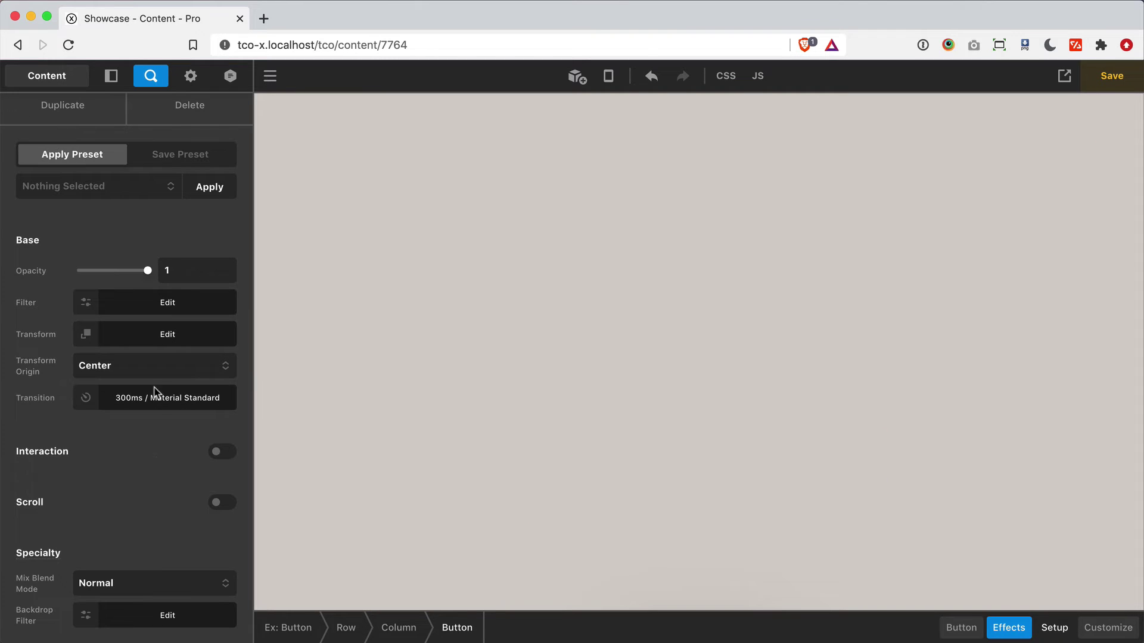
{"action": "left_click", "coordinate": [217, 504]}
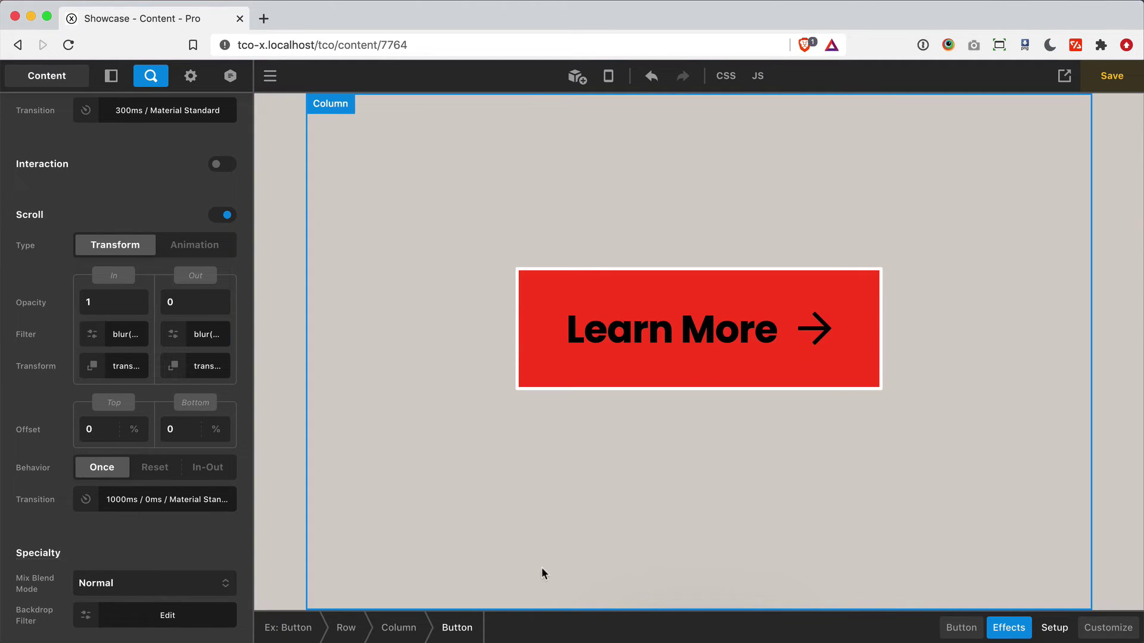
Set the Scroll effect's Bottom Offset to 100px, restart the effect and test it by scrolling down to the button.
{"action": "left_click", "coordinate": [180, 428]}
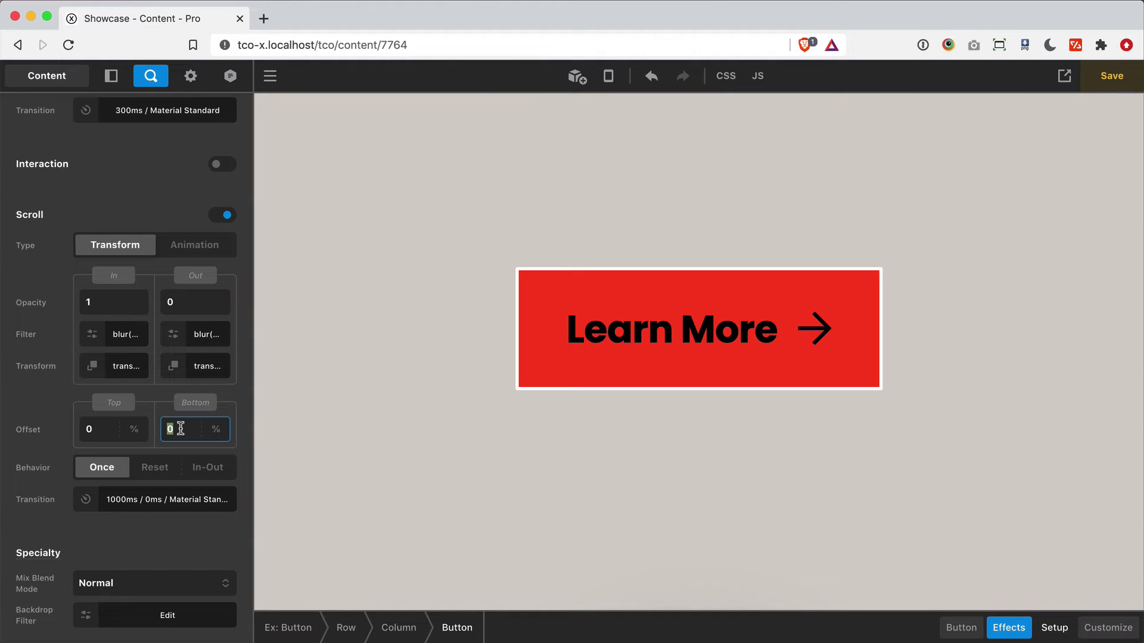
{"action": "type", "text": "100px"}
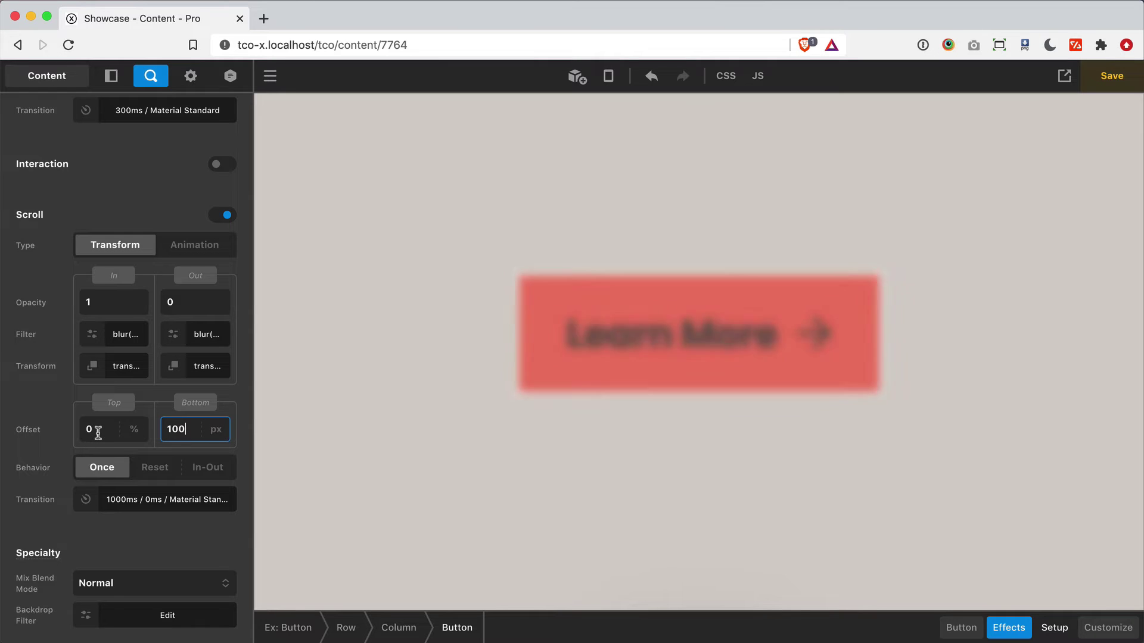
{"action": "scroll", "coordinate": [338, 395], "scroll_direction": "up", "scroll_amount": 5}
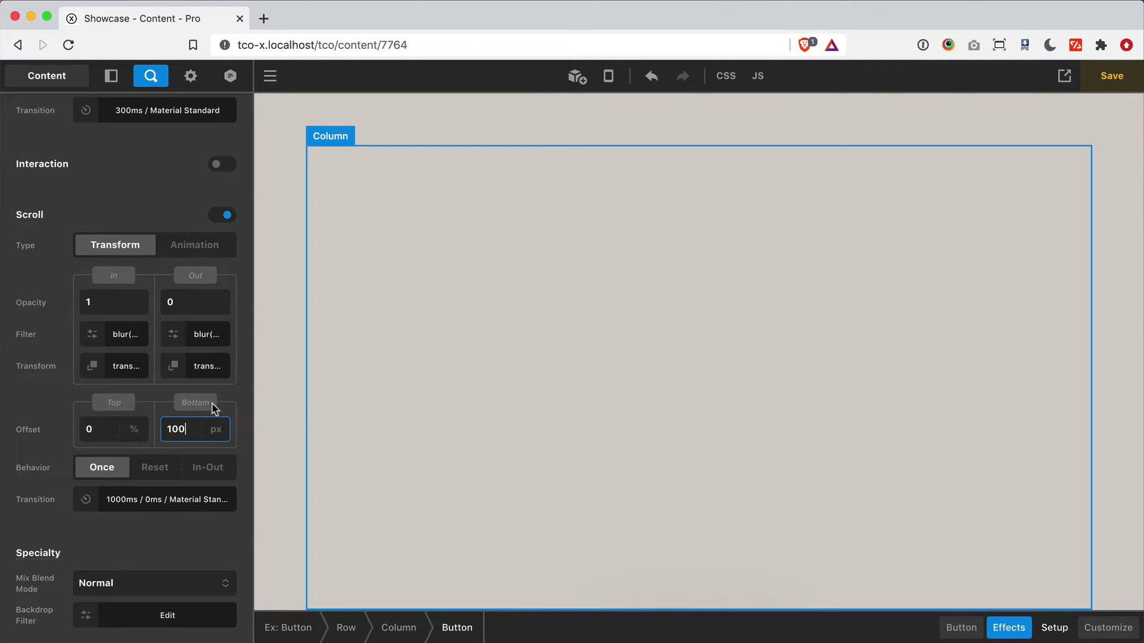
{"action": "left_click", "coordinate": [222, 216]}
{"action": "left_click", "coordinate": [227, 506]}
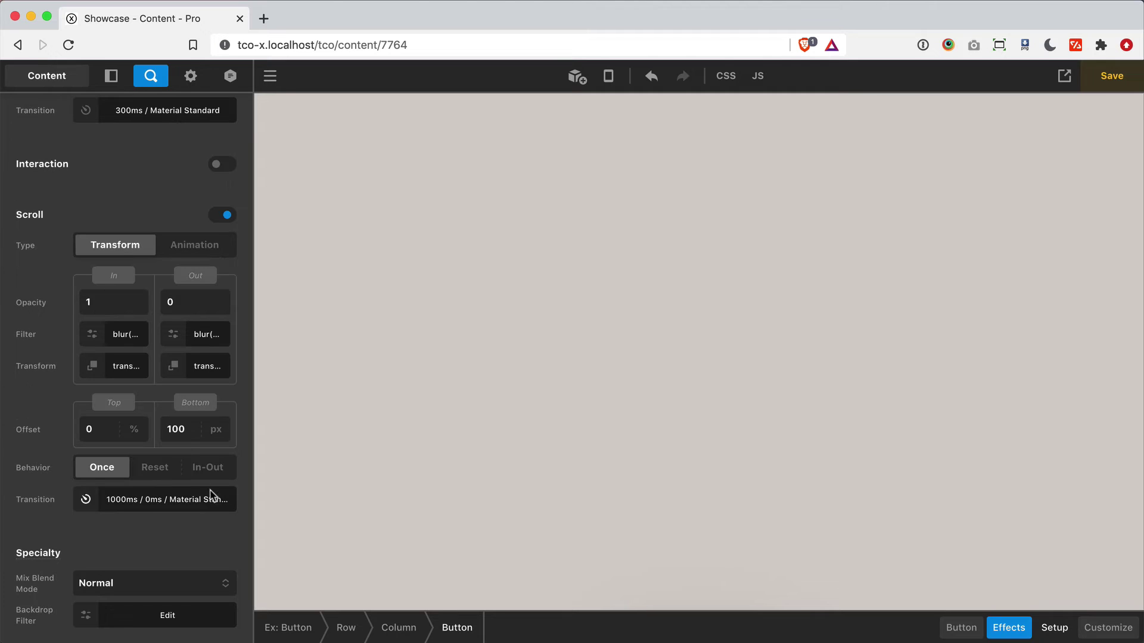
{"action": "scroll", "coordinate": [308, 189], "scroll_direction": "down", "scroll_amount": 1}
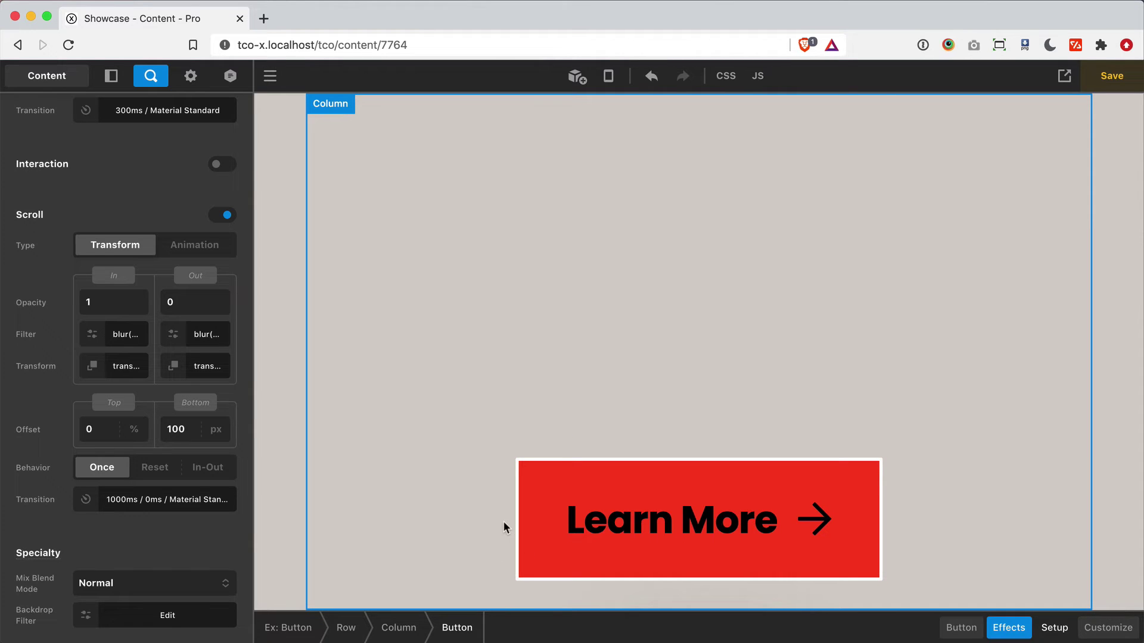
{"action": "scroll", "coordinate": [404, 507], "scroll_direction": "down", "scroll_amount": 3}
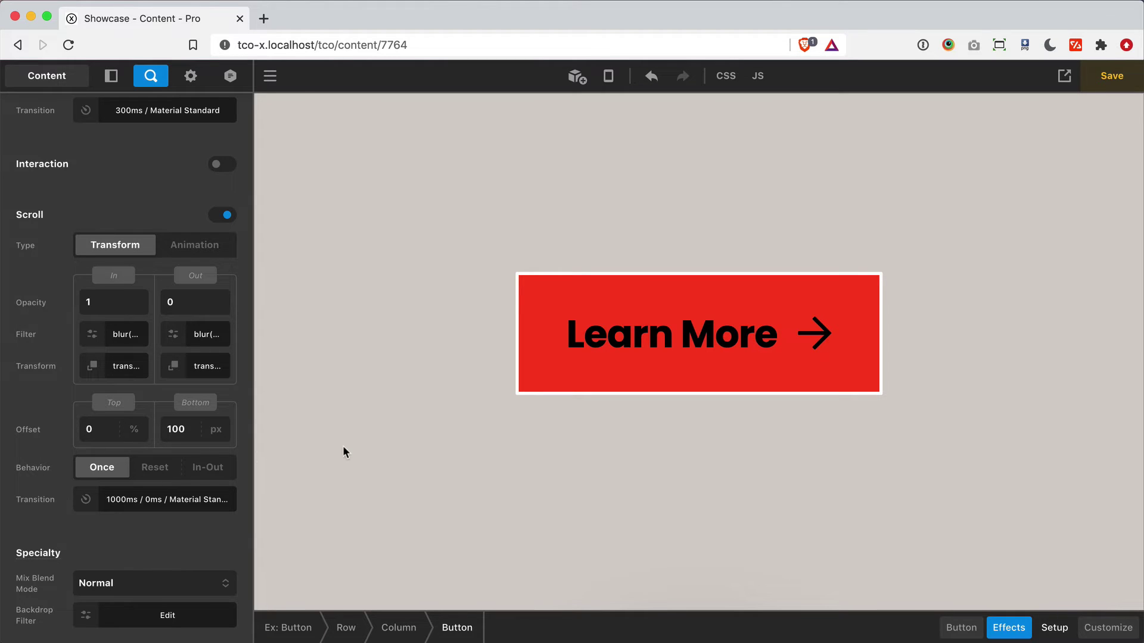
Set the Scroll effect's Behavior to Reset and test it by scrolling the button in and out of view.
{"action": "scroll", "coordinate": [348, 446], "scroll_direction": "up", "scroll_amount": 3}
{"action": "left_click", "coordinate": [154, 469]}
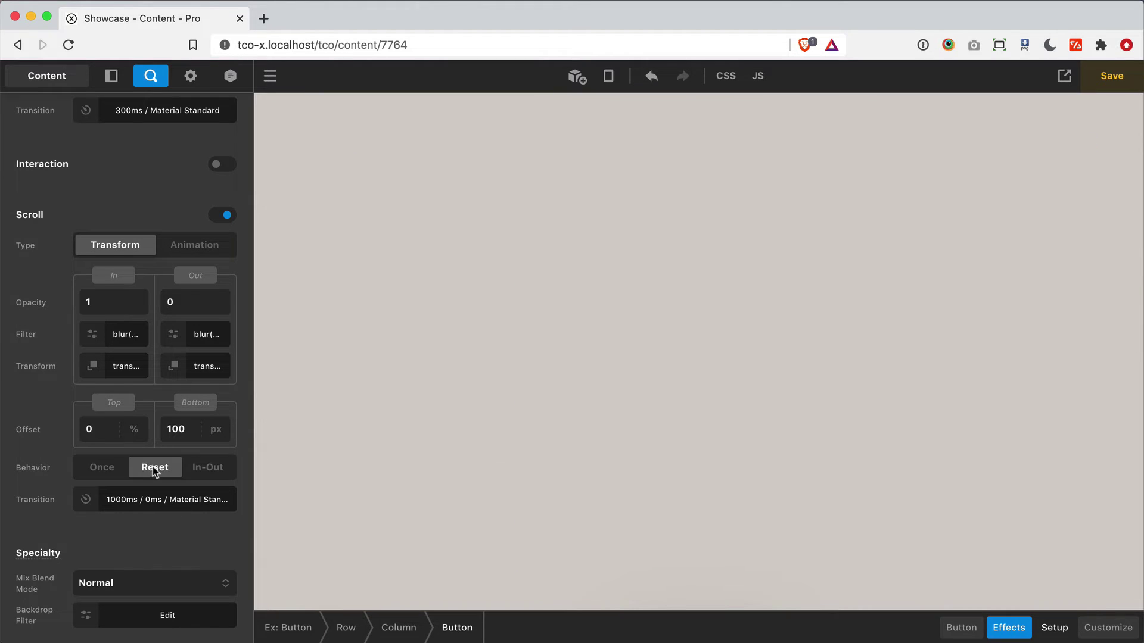
{"action": "scroll", "coordinate": [349, 200], "scroll_direction": "down", "scroll_amount": 3}
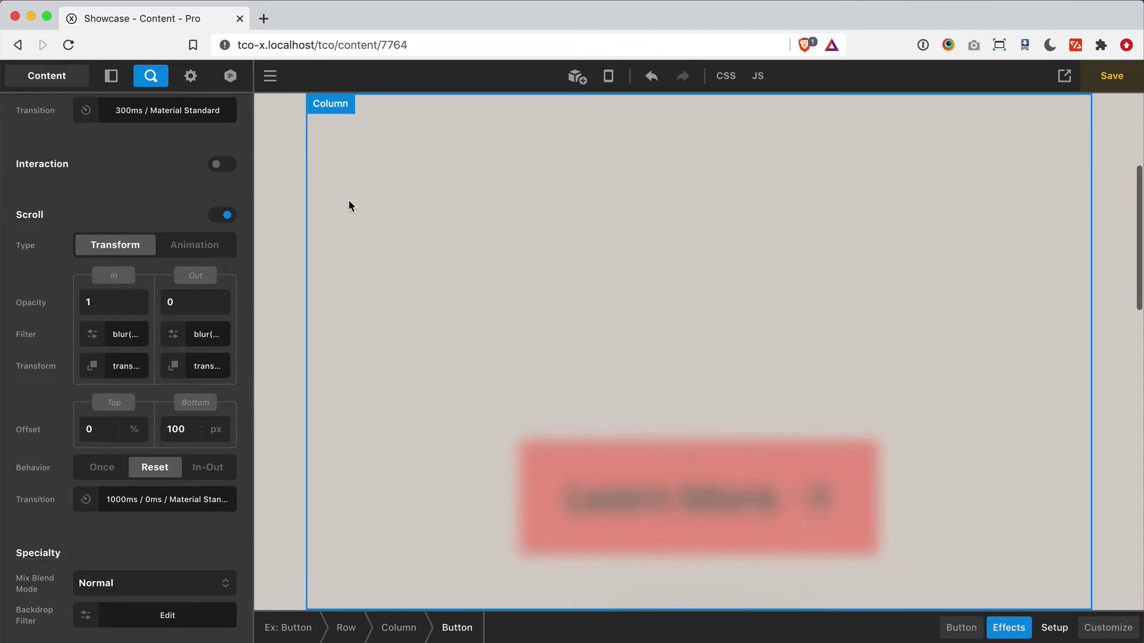
{"action": "scroll", "coordinate": [349, 200], "scroll_direction": "down", "scroll_amount": 5}
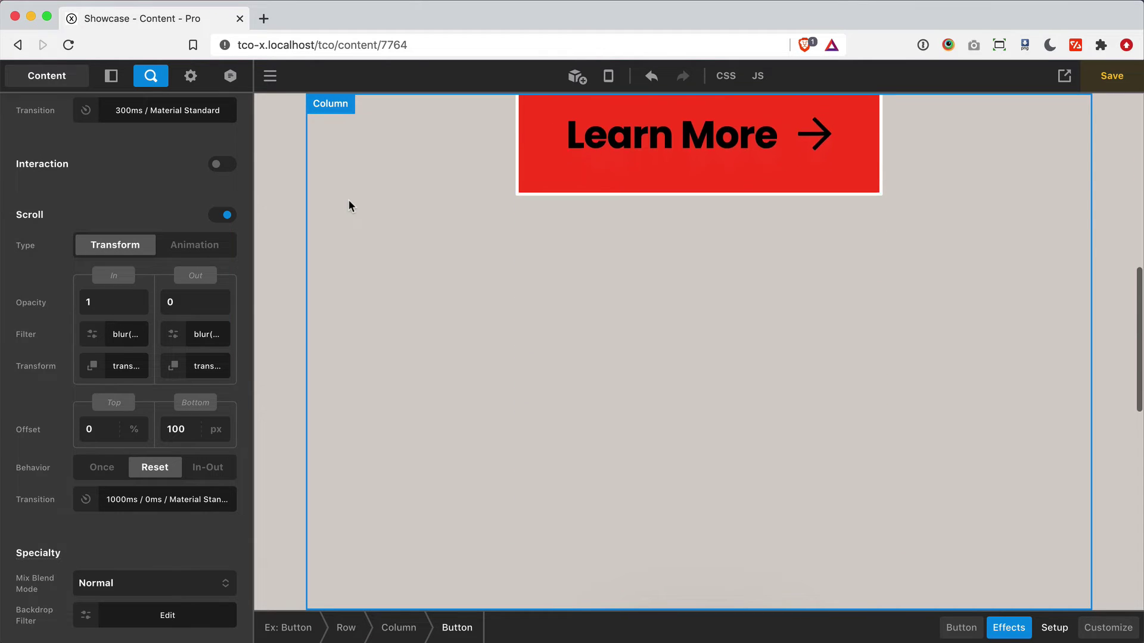
{"action": "scroll", "coordinate": [349, 206], "scroll_direction": "up", "scroll_amount": 5}
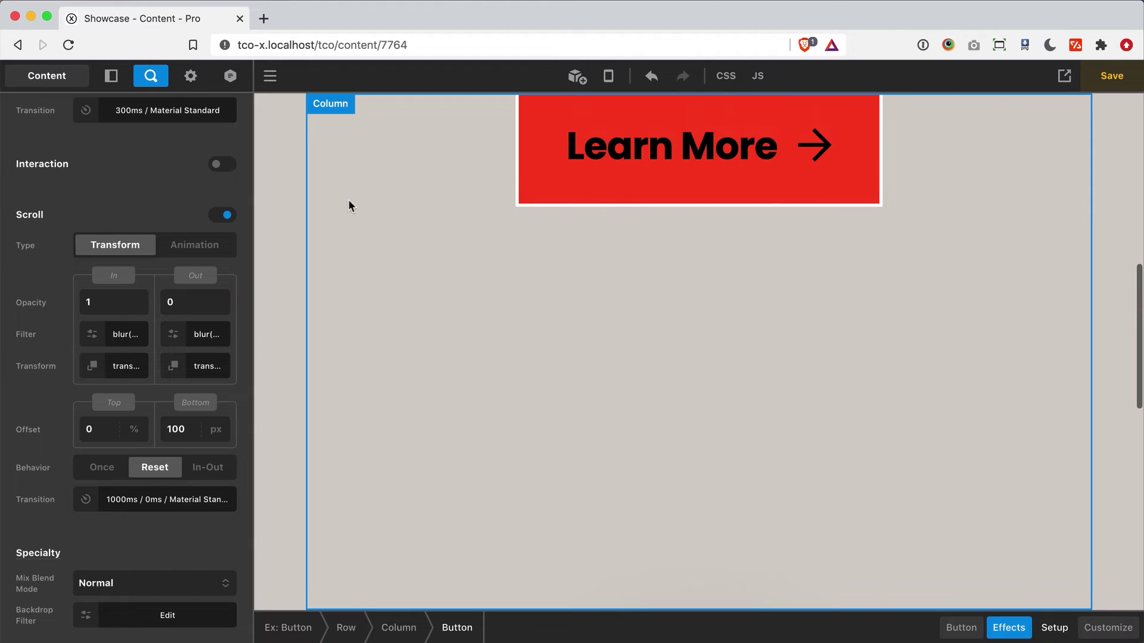
{"action": "scroll", "coordinate": [349, 206], "scroll_direction": "up", "scroll_amount": 3}
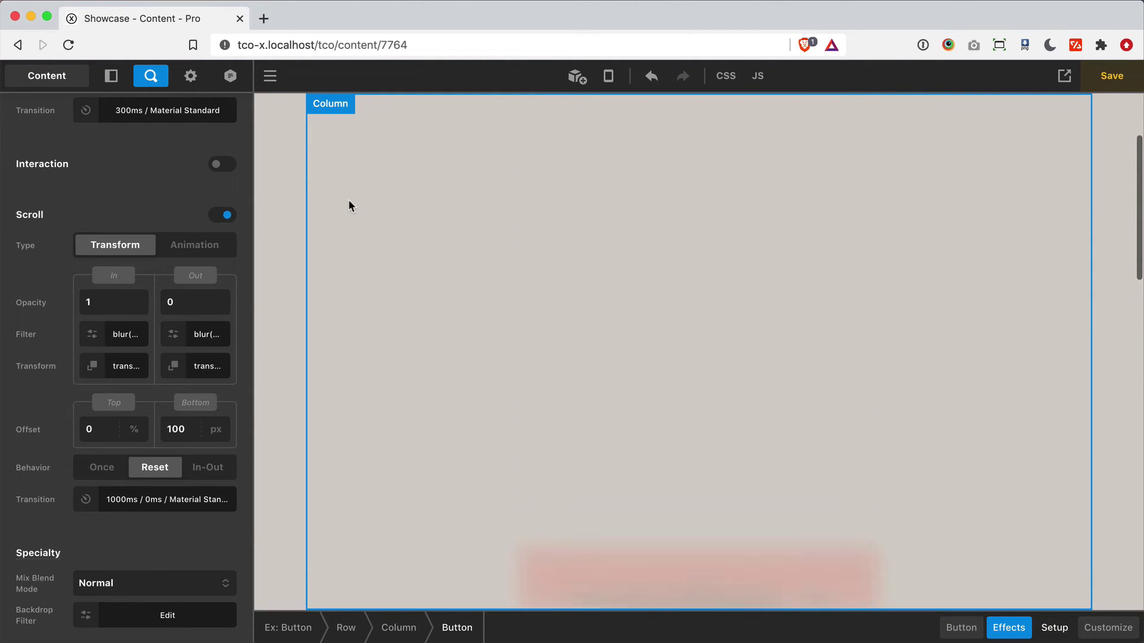
{"action": "scroll", "coordinate": [349, 206], "scroll_direction": "up", "scroll_amount": 1}
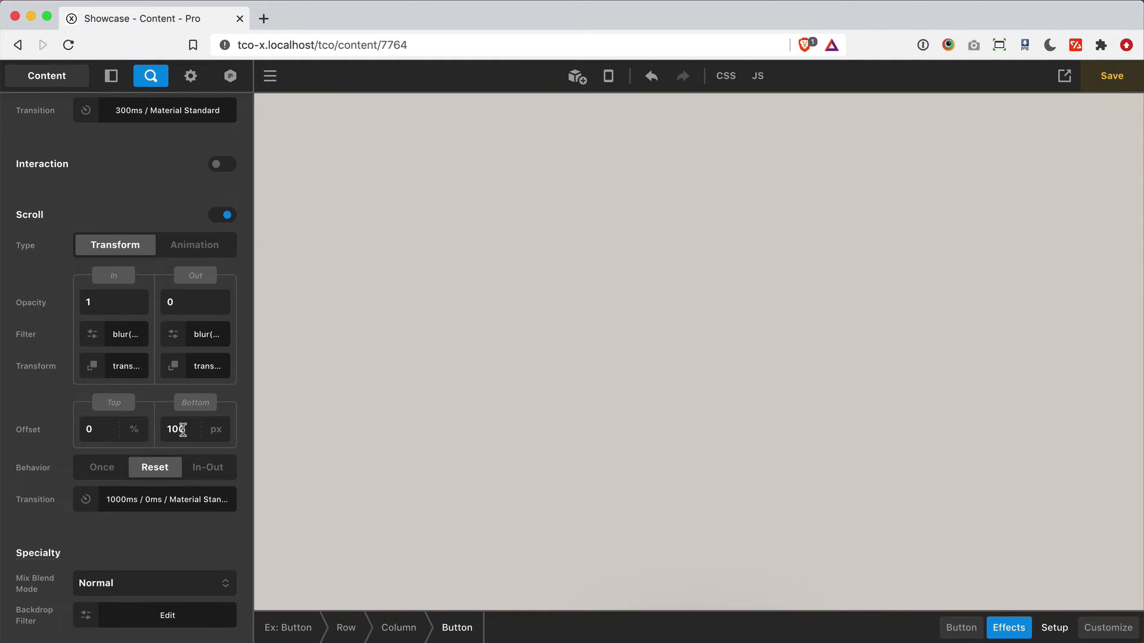
{"action": "scroll", "coordinate": [442, 291], "scroll_direction": "down", "scroll_amount": 1}
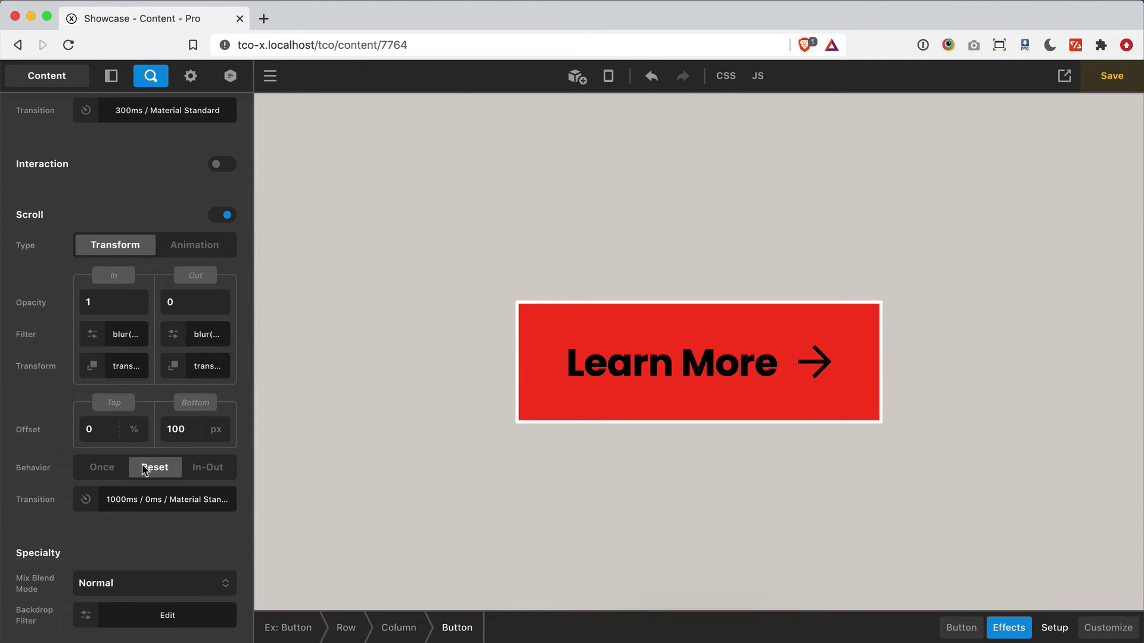
{"action": "scroll", "coordinate": [384, 389], "scroll_direction": "up", "scroll_amount": 1}
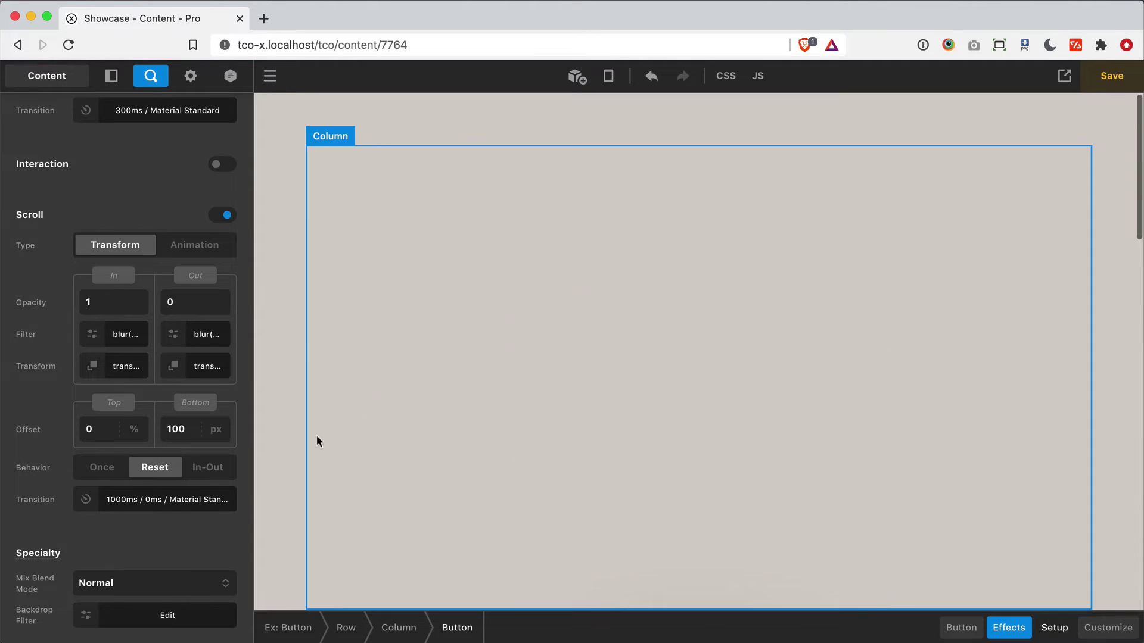
Set the Scroll effect's Behavior to In-Out and test it by scrolling past the button in both directions.
{"action": "left_click", "coordinate": [207, 471]}
{"action": "scroll", "coordinate": [353, 235], "scroll_direction": "down", "scroll_amount": 3}
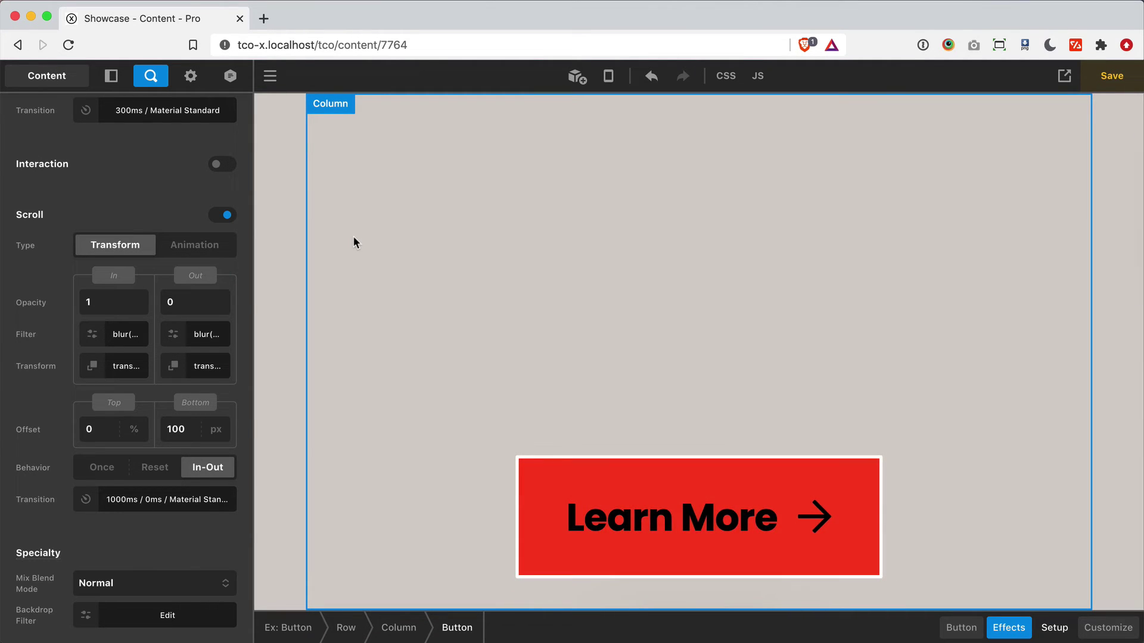
{"action": "scroll", "coordinate": [353, 238], "scroll_direction": "down", "scroll_amount": 2}
{"action": "scroll", "coordinate": [353, 237], "scroll_direction": "down", "scroll_amount": 3}
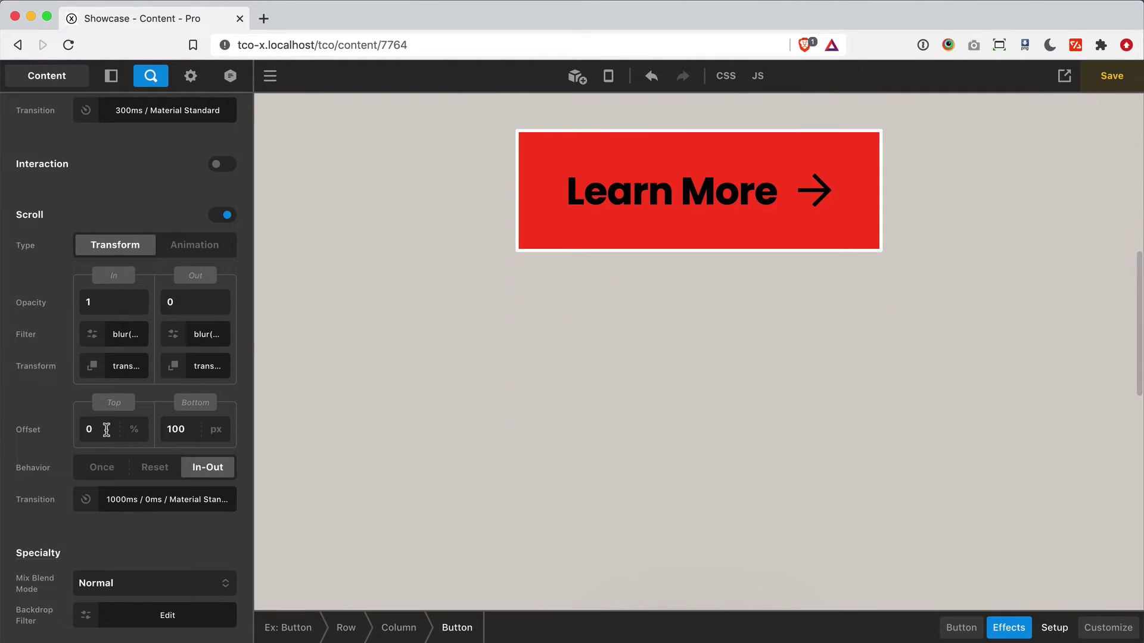
{"action": "scroll", "coordinate": [328, 302], "scroll_direction": "down", "scroll_amount": 2}
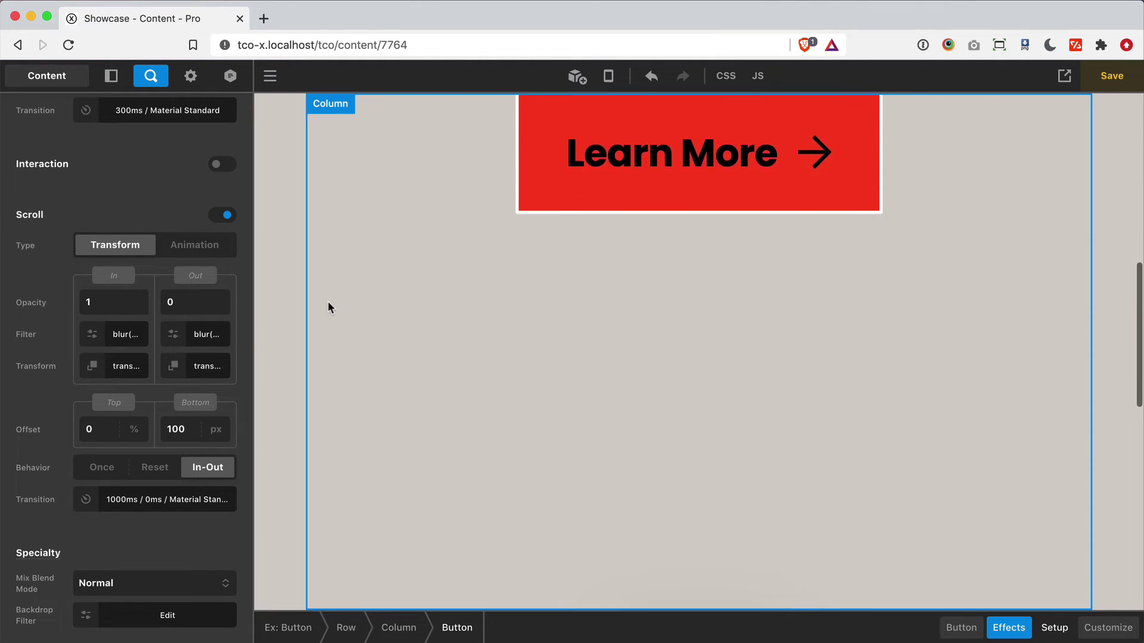
{"action": "scroll", "coordinate": [328, 302], "scroll_direction": "up", "scroll_amount": 2}
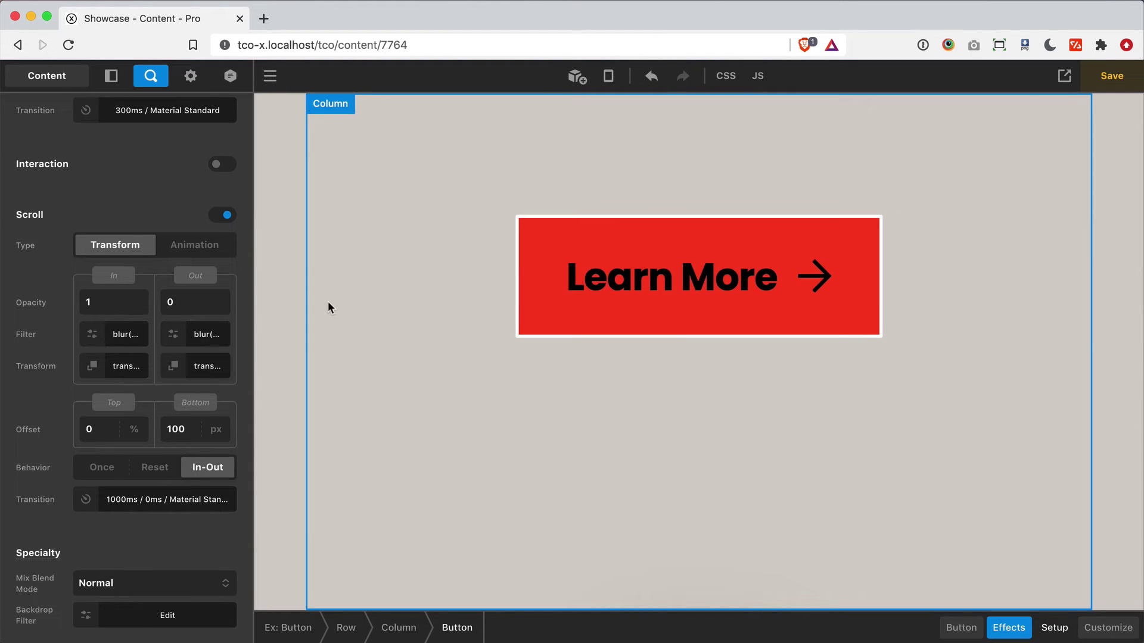
{"action": "scroll", "coordinate": [328, 302], "scroll_direction": "up", "scroll_amount": 5}
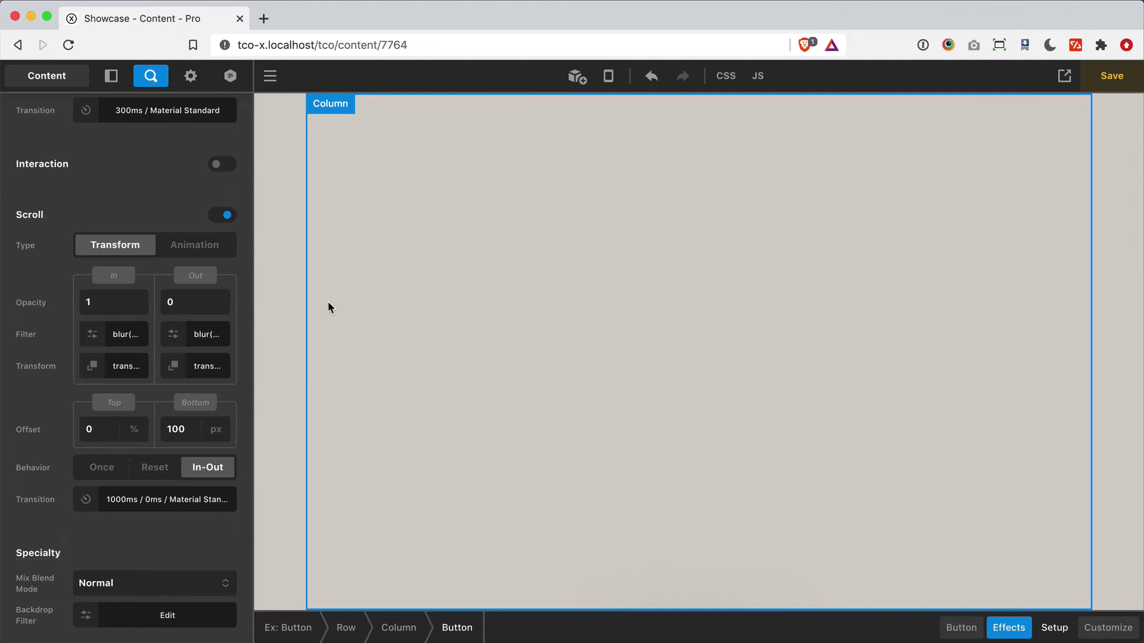
{"action": "scroll", "coordinate": [328, 302], "scroll_direction": "down", "scroll_amount": 5}
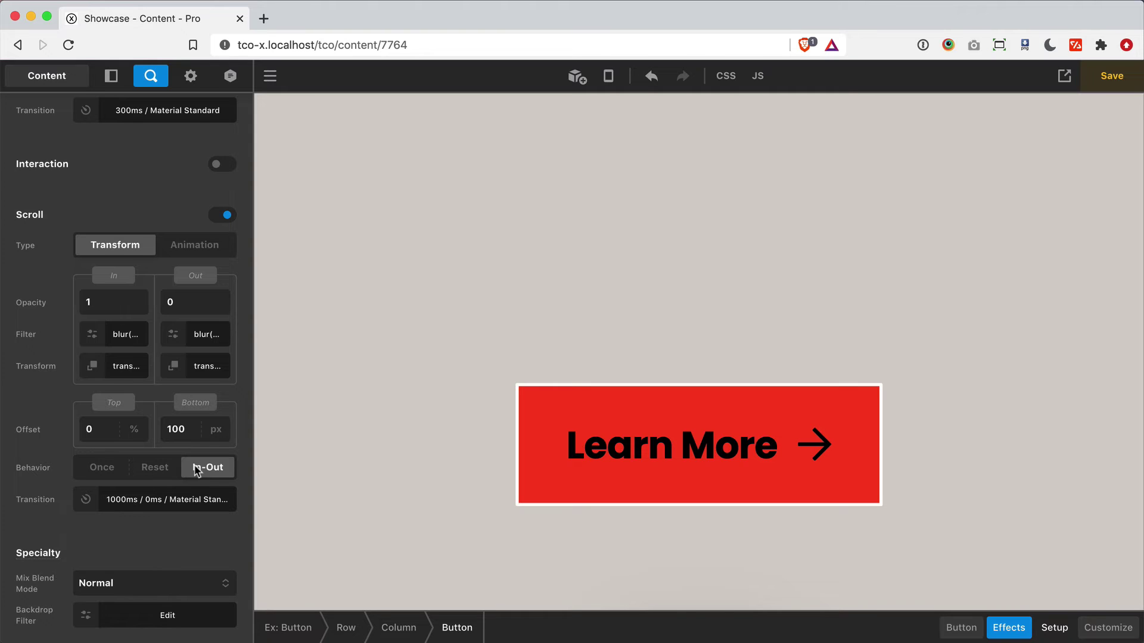
Set the Scroll effect's Top and Bottom Offset to 10% and its Behavior to Once.
{"action": "double_click", "coordinate": [180, 429]}
{"action": "type", "text": "10"}
{"action": "double_click", "coordinate": [90, 429]}
{"action": "type", "text": "10"}
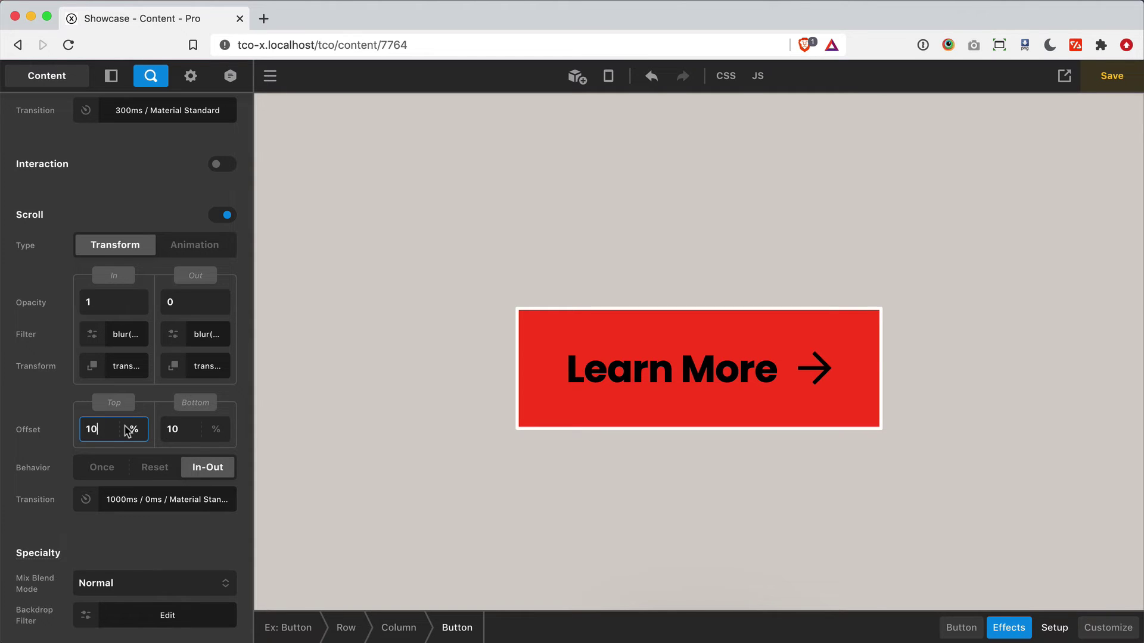
{"action": "left_click", "coordinate": [105, 468]}
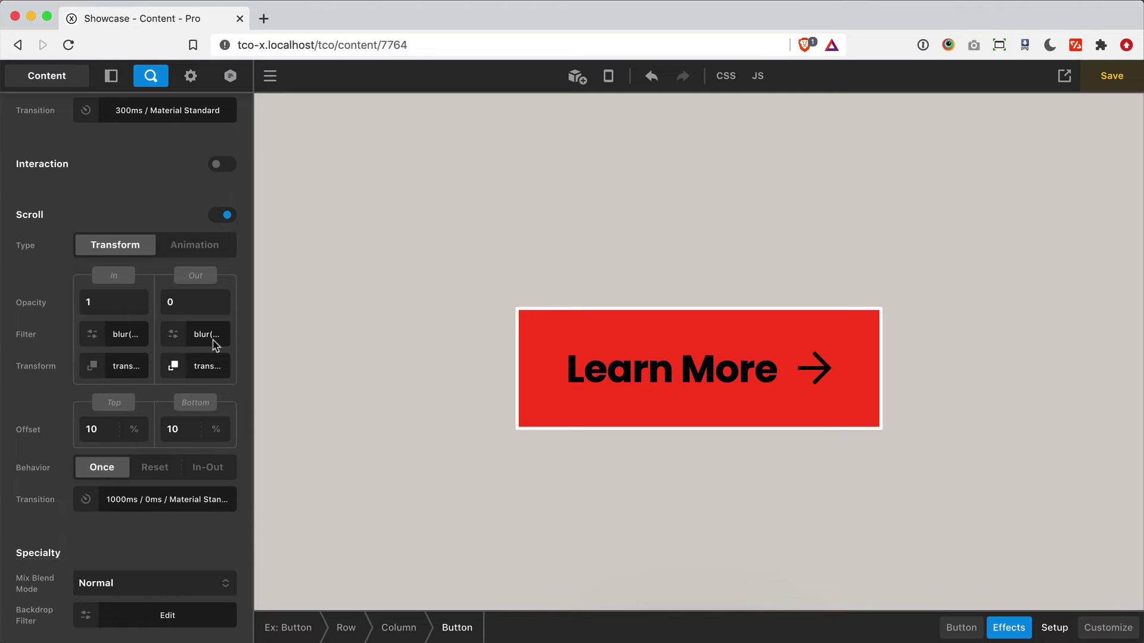
Change the Scroll effect's Type to Animation and preview the button with Force Scroll Effects set to Out.
{"action": "left_click", "coordinate": [197, 247]}
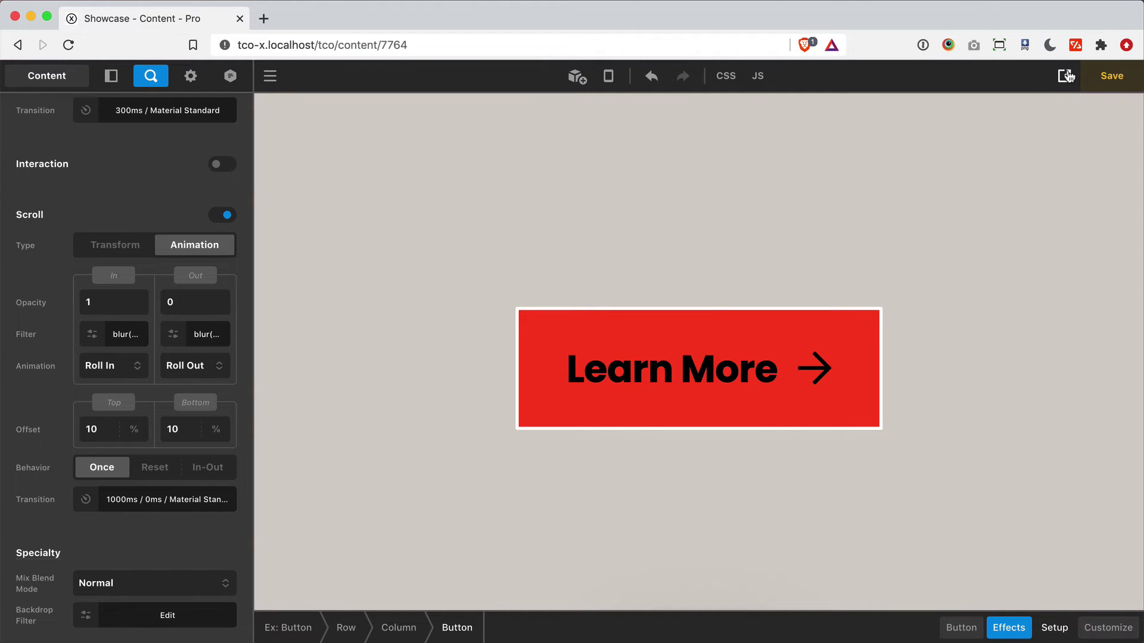
{"action": "mouse_move", "coordinate": [1065, 76]}
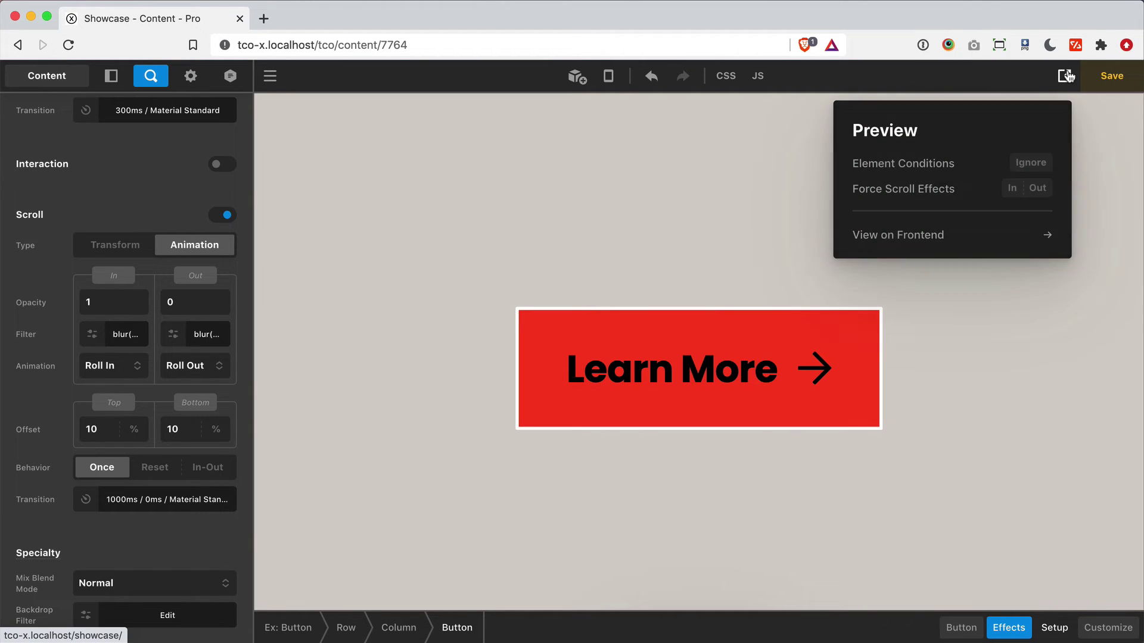
{"action": "left_click", "coordinate": [1038, 189]}
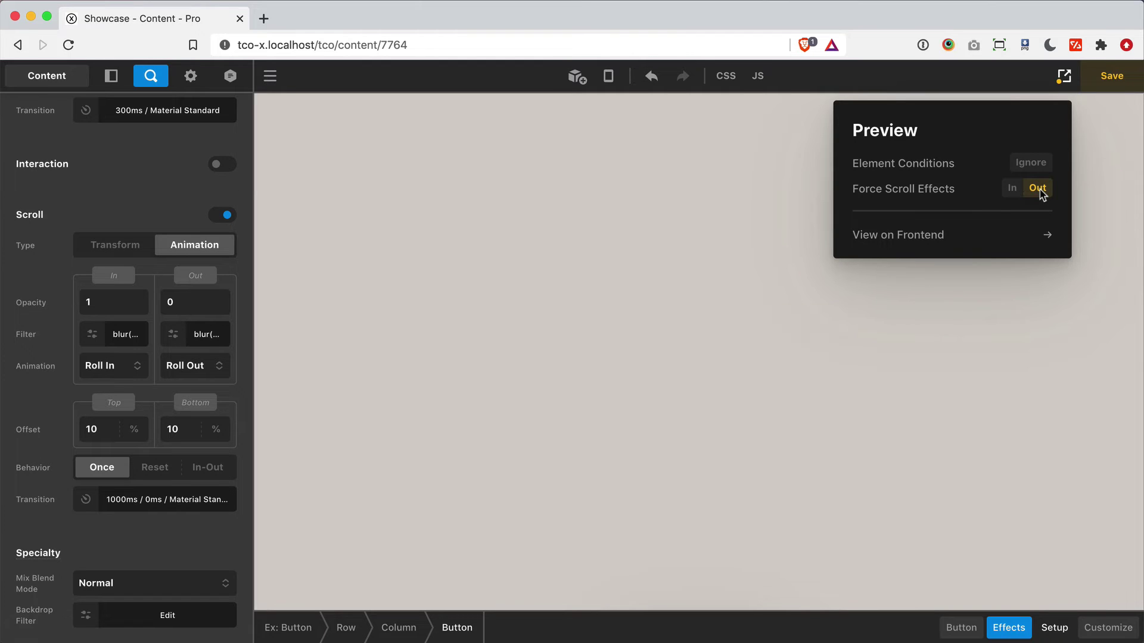
Turn off the forced Out preview, set the Scroll effect's Behavior to In-Out and test it by scrolling past the button.
{"action": "left_click", "coordinate": [1039, 189]}
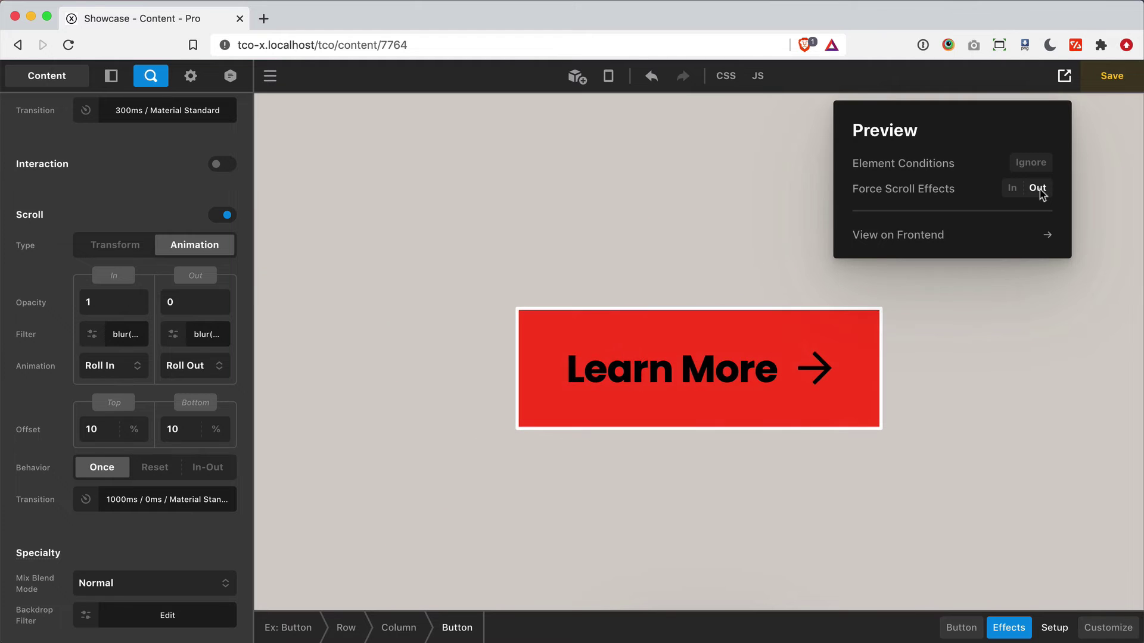
{"action": "left_click", "coordinate": [225, 468]}
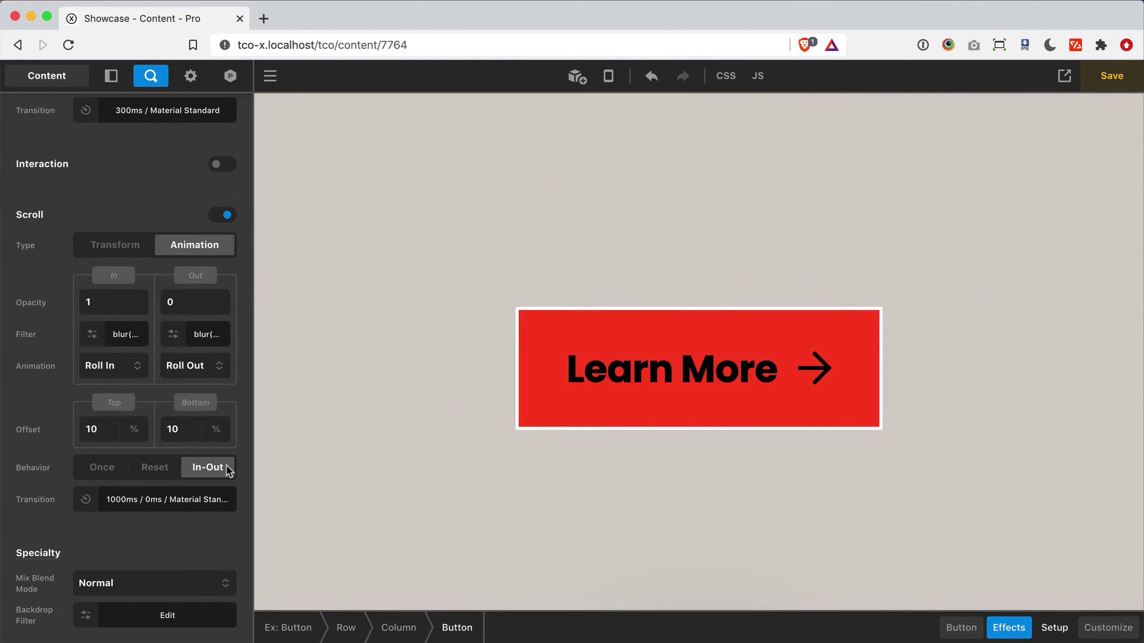
{"action": "scroll", "coordinate": [382, 463], "scroll_direction": "down", "scroll_amount": 2}
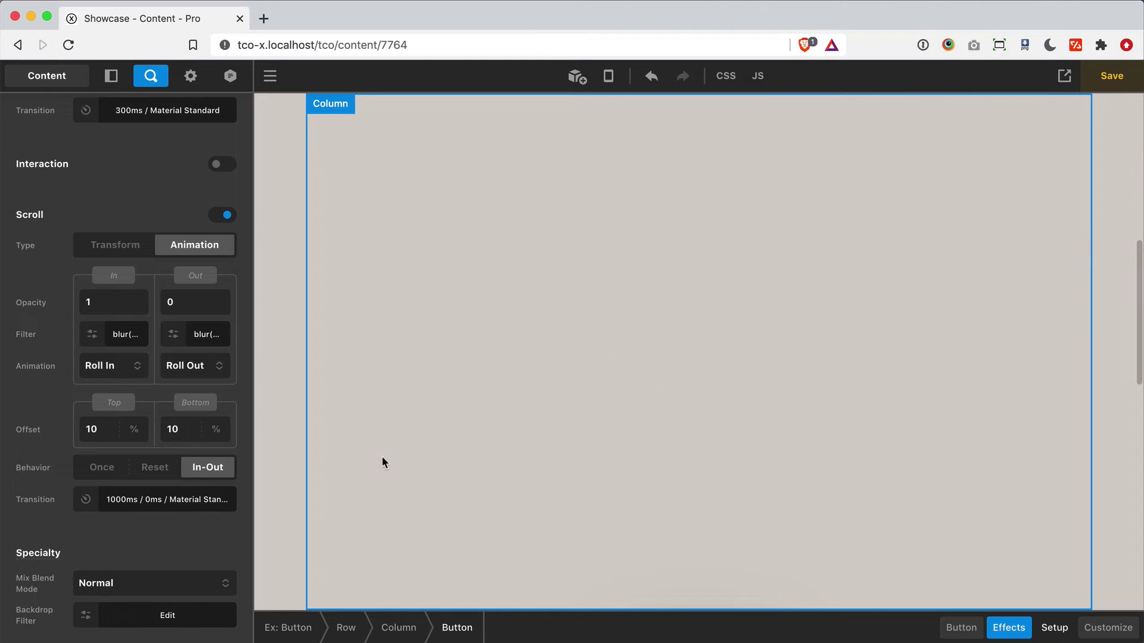
{"action": "scroll", "coordinate": [382, 462], "scroll_direction": "up", "scroll_amount": 2}
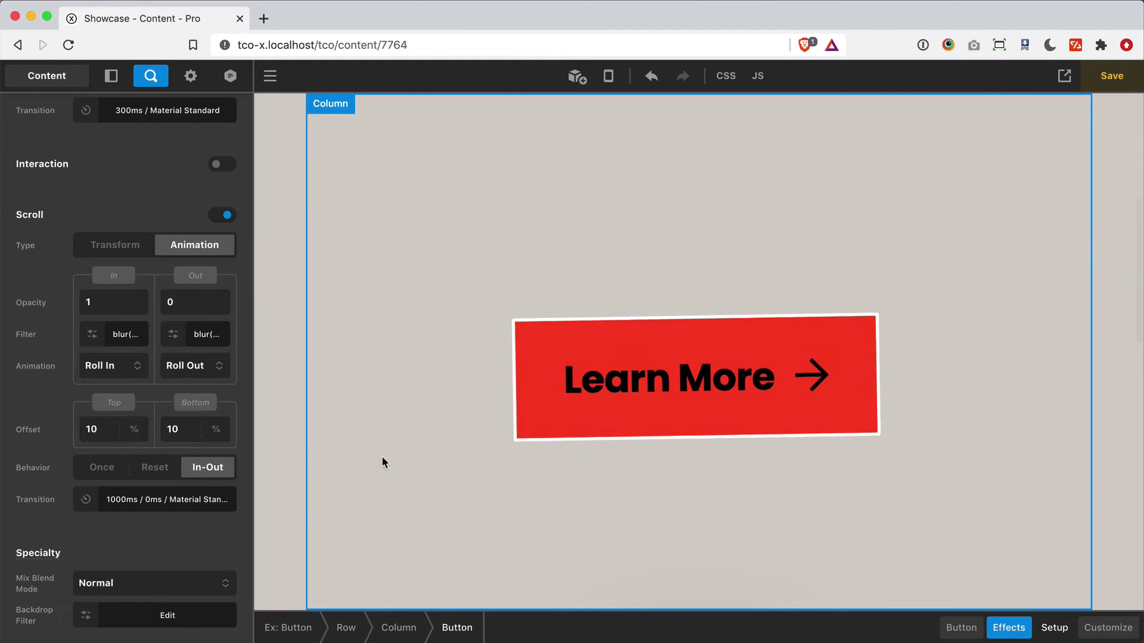
Set the Scroll animations to Zoom In Left for In and Light Speed Out Right for Out, testing them by scrolling past the button.
{"action": "left_click", "coordinate": [110, 367]}
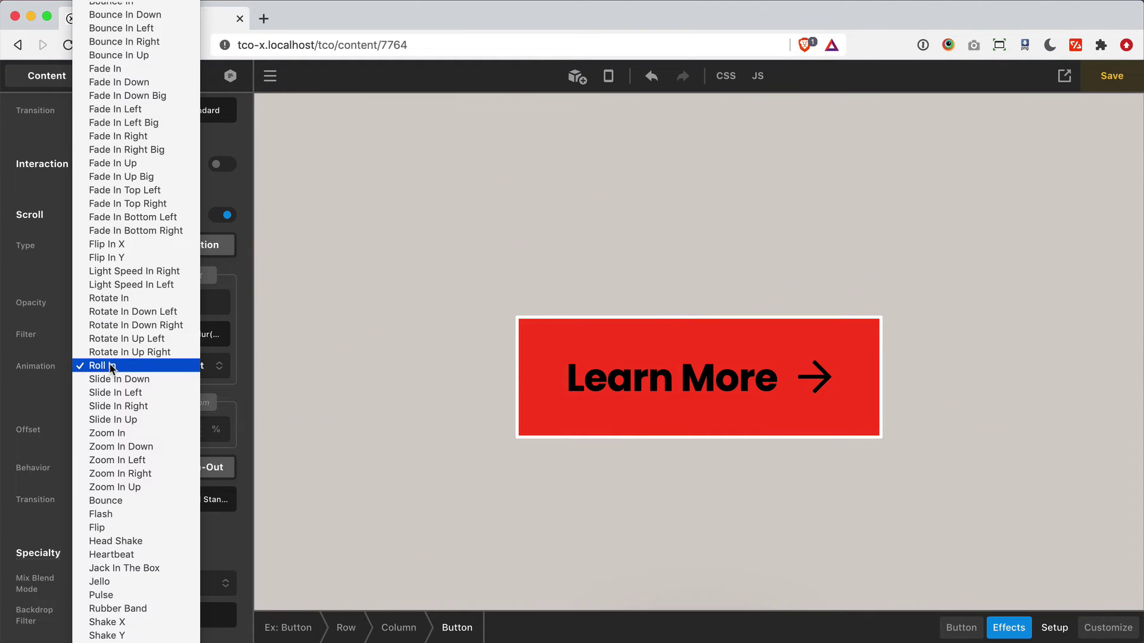
{"action": "left_click", "coordinate": [126, 461]}
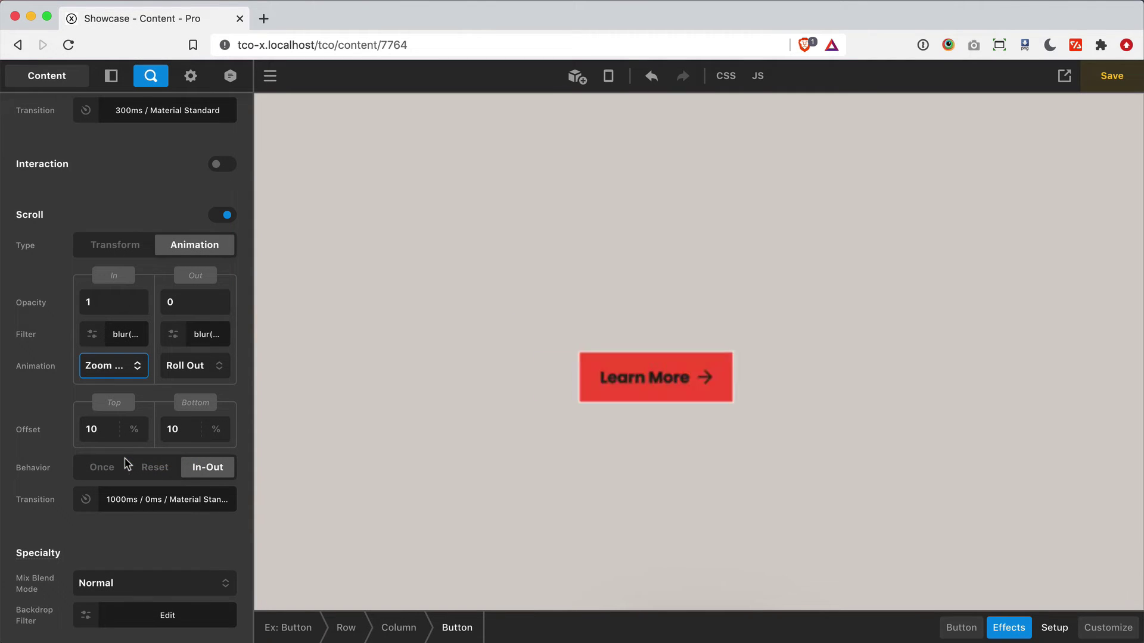
{"action": "left_click", "coordinate": [190, 367]}
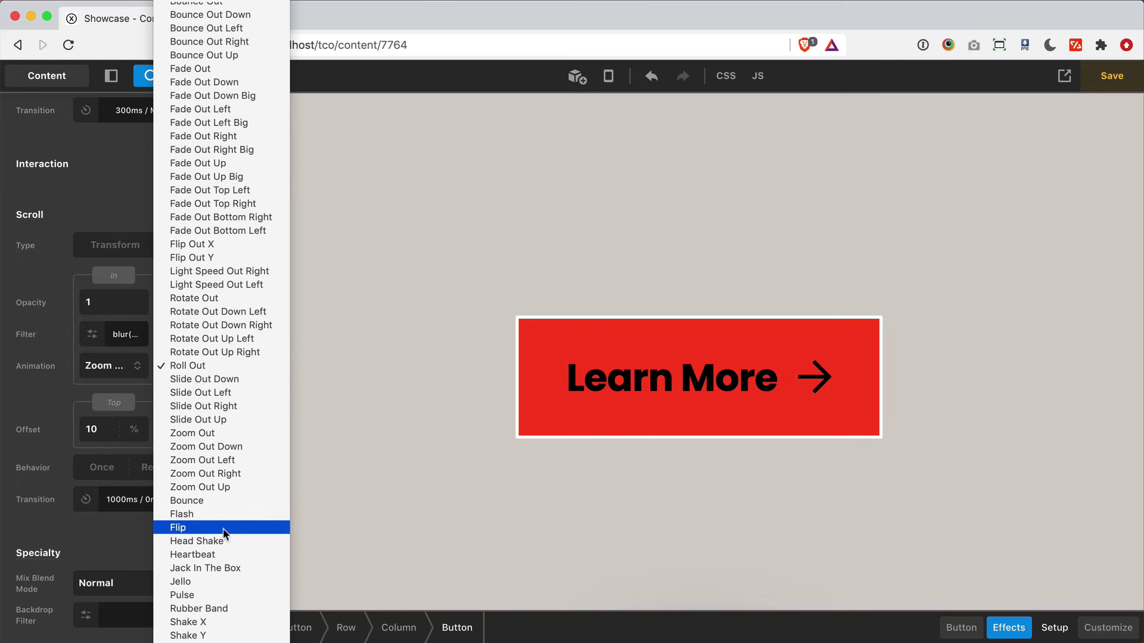
{"action": "left_click", "coordinate": [204, 271]}
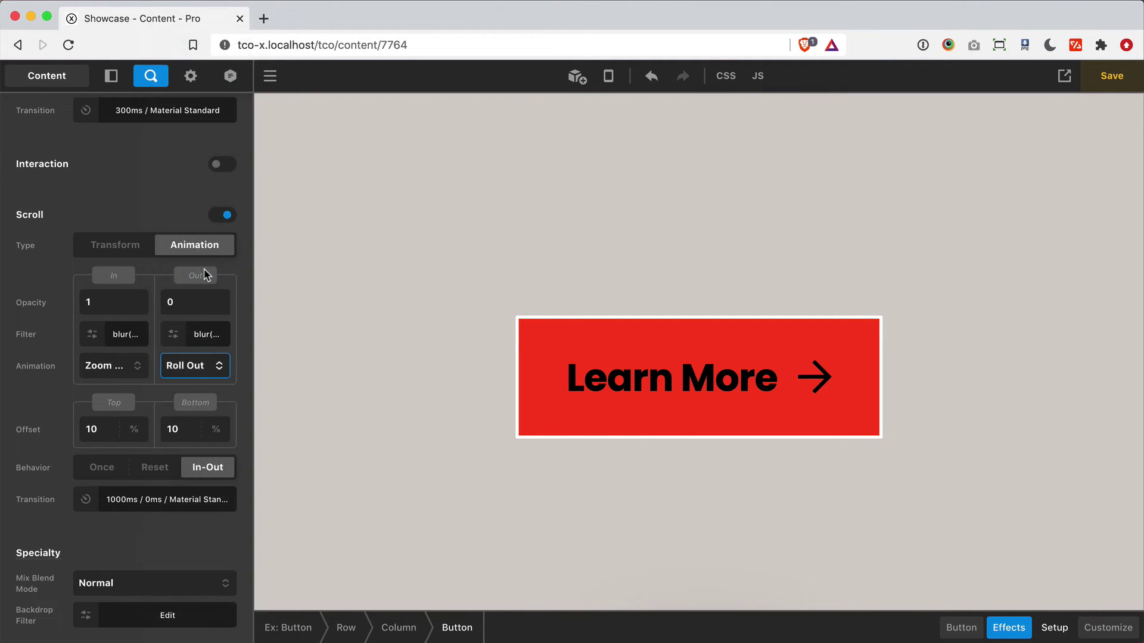
{"action": "scroll", "coordinate": [401, 292], "scroll_direction": "down", "scroll_amount": 5}
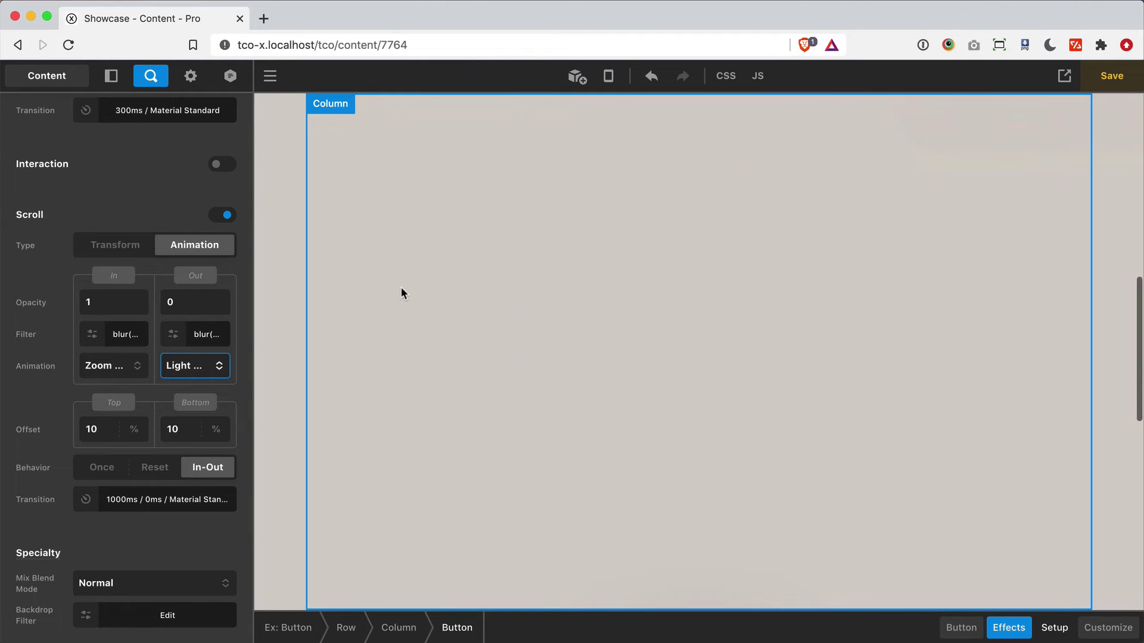
{"action": "scroll", "coordinate": [400, 287], "scroll_direction": "up", "scroll_amount": 5}
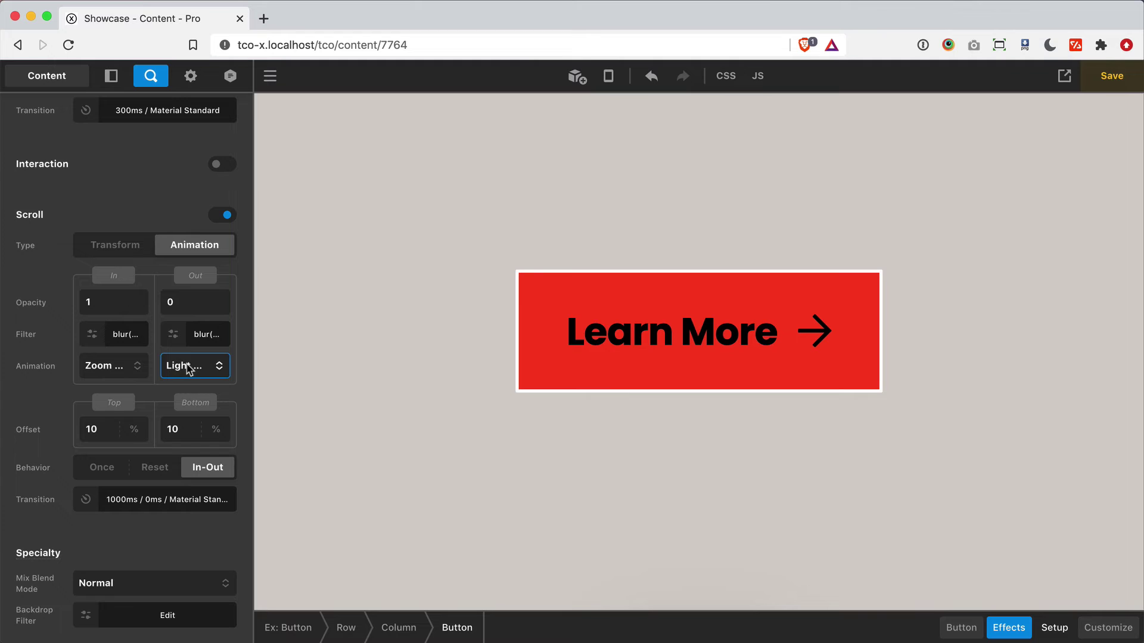
Examine the Scroll effect's Transition duration, delay and easing, and look over the Base, Interaction and Scroll controls.
{"action": "left_click", "coordinate": [147, 505]}
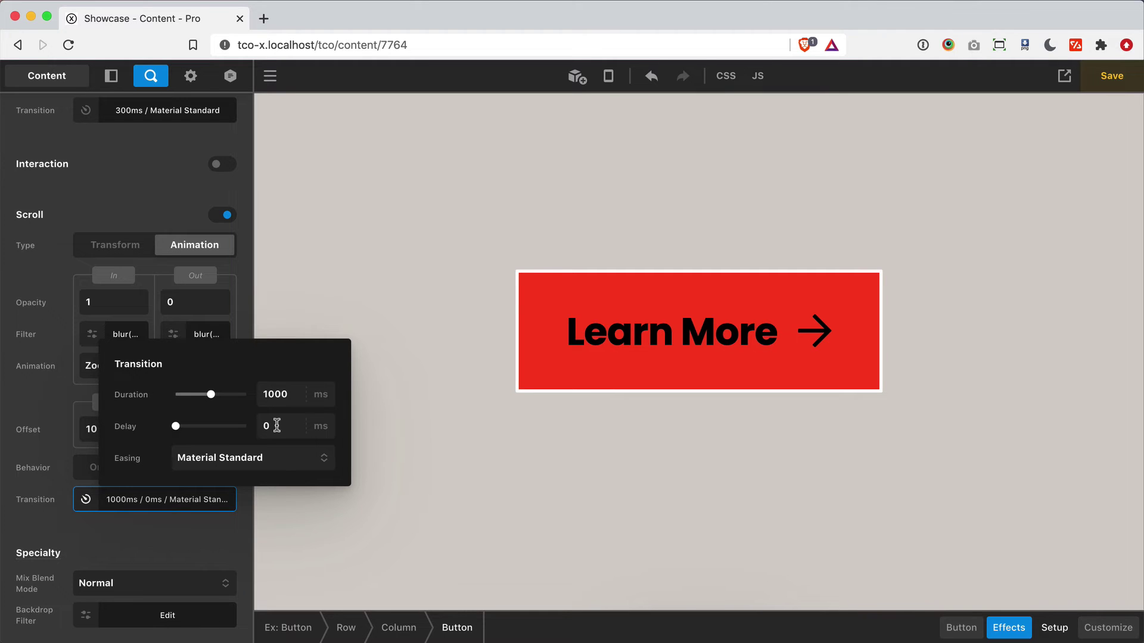
{"action": "left_click", "coordinate": [190, 509]}
{"action": "scroll", "coordinate": [145, 291], "scroll_direction": "up", "scroll_amount": 3}
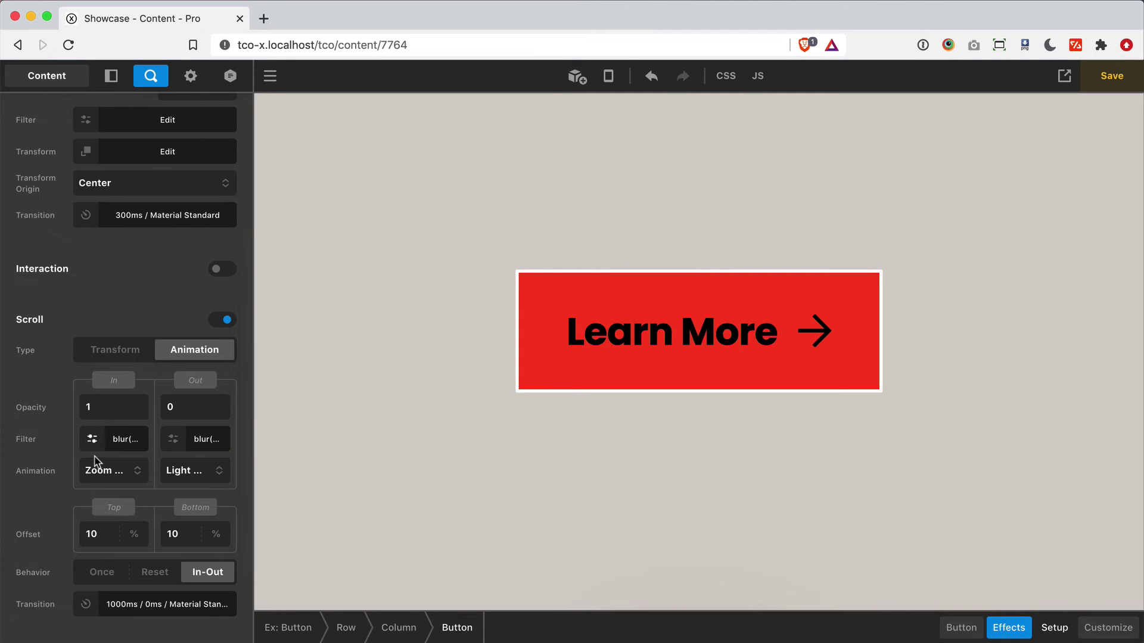
{"action": "scroll", "coordinate": [123, 380], "scroll_direction": "up", "scroll_amount": 3}
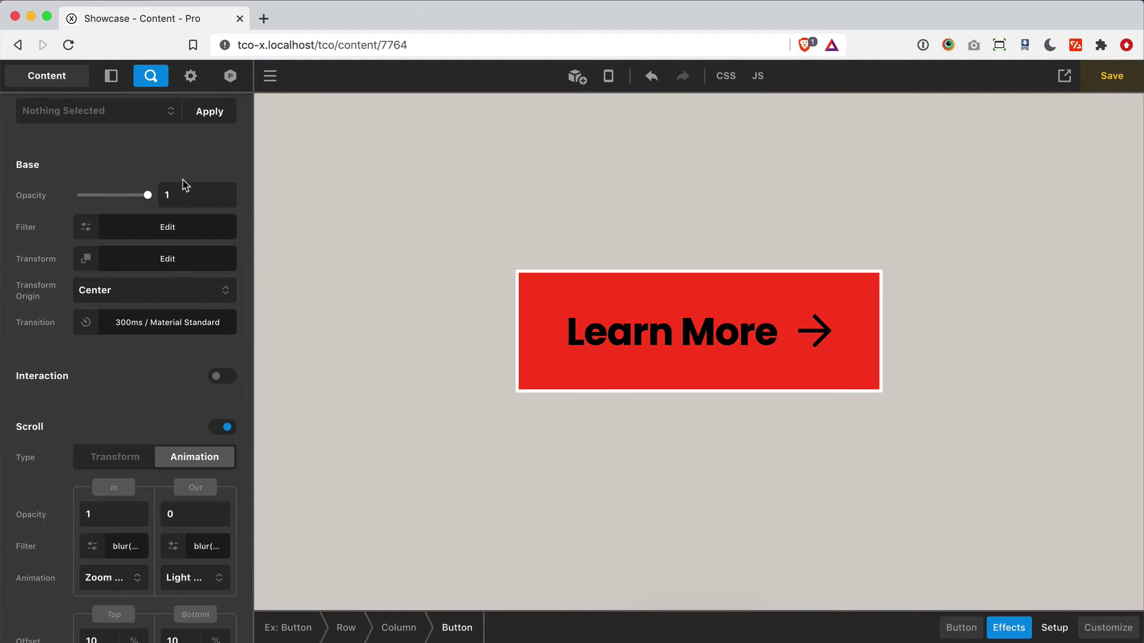
{"action": "scroll", "coordinate": [140, 381], "scroll_direction": "down", "scroll_amount": 3}
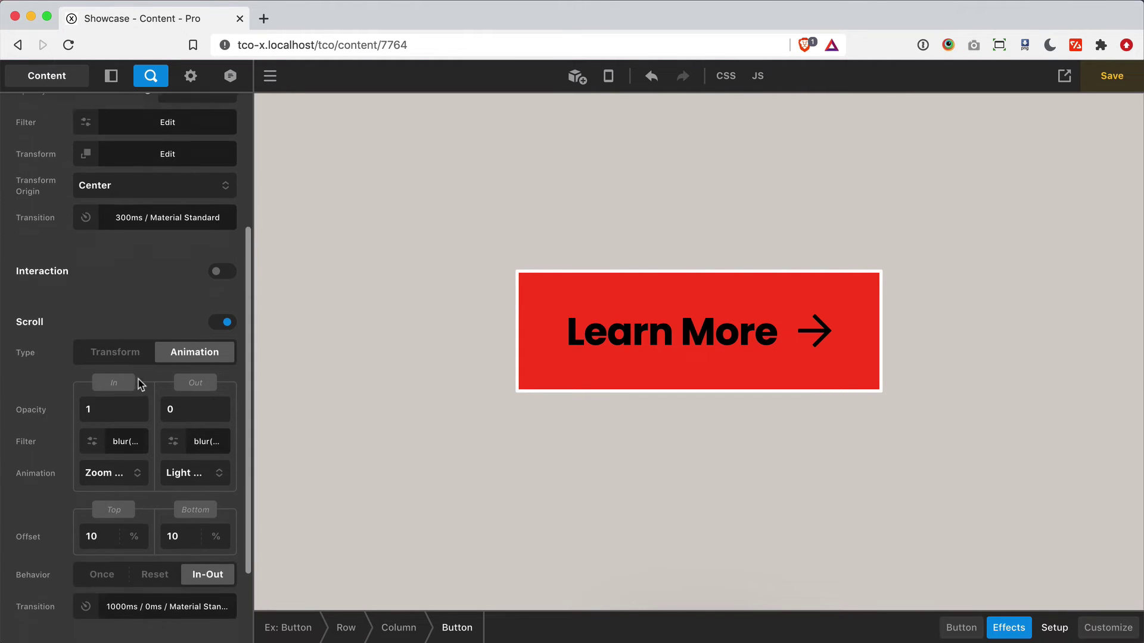
{"action": "scroll", "coordinate": [131, 304], "scroll_direction": "up", "scroll_amount": 4}
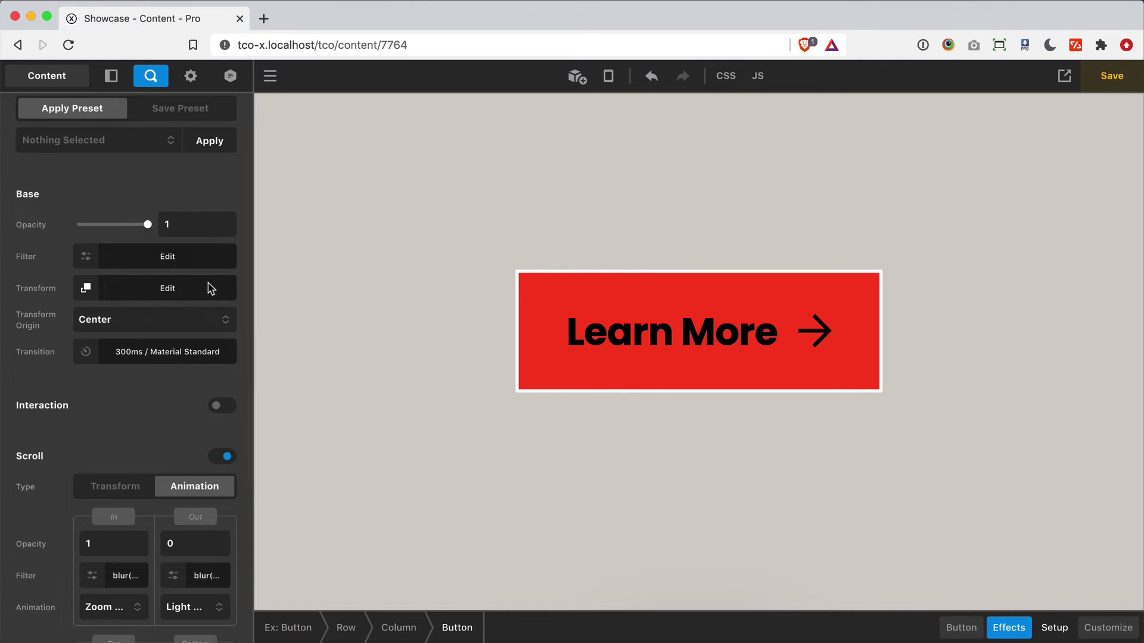
Set the Scroll effect's Behavior to Once and Type to Transform, and enable Interaction with its Type set to Transform.
{"action": "scroll", "coordinate": [212, 289], "scroll_direction": "down", "scroll_amount": 3}
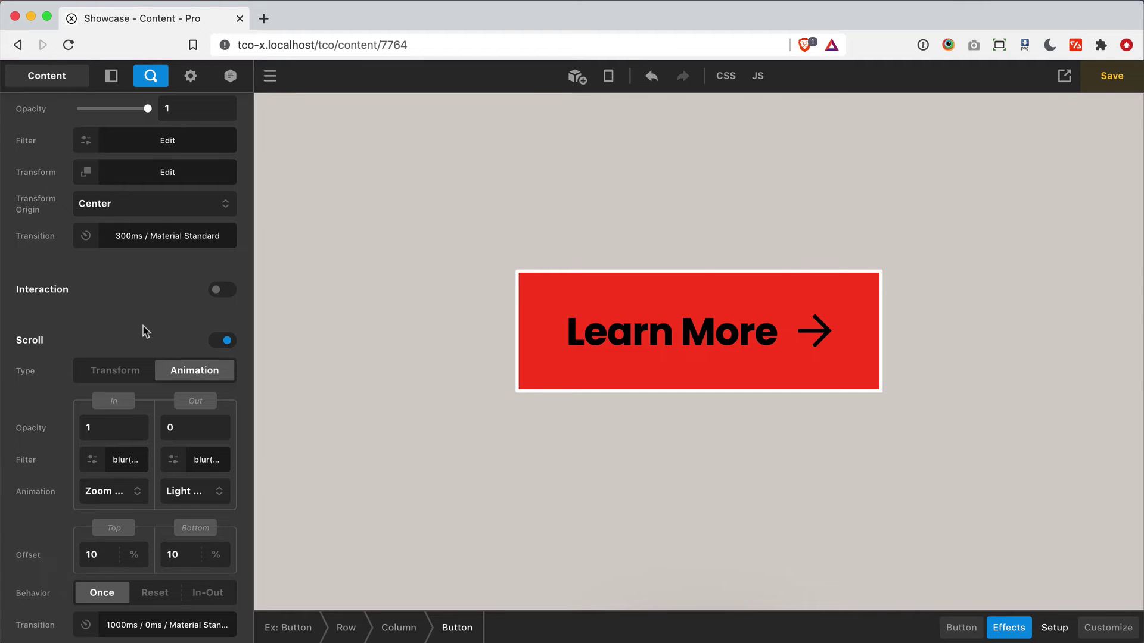
{"action": "left_click", "coordinate": [115, 370]}
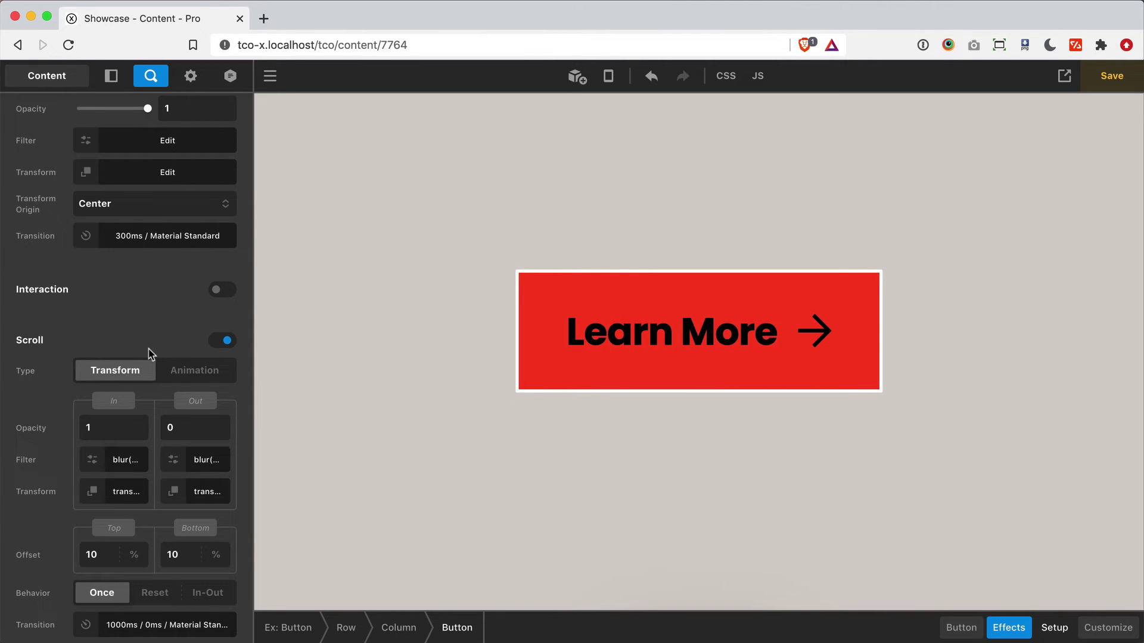
{"action": "left_click", "coordinate": [223, 290]}
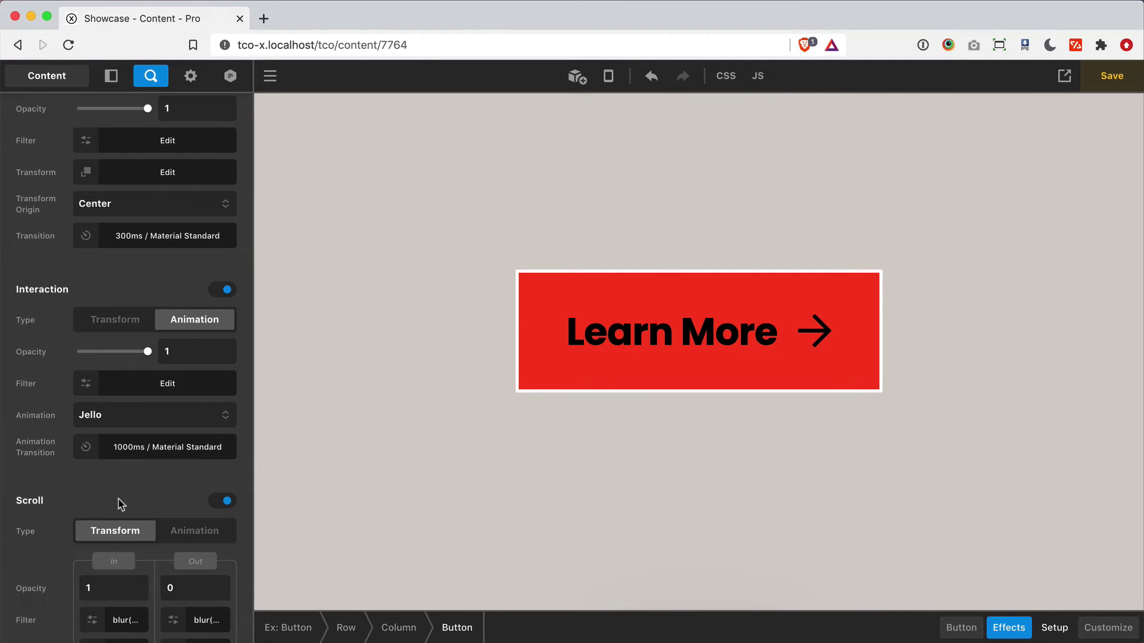
{"action": "left_click", "coordinate": [125, 318]}
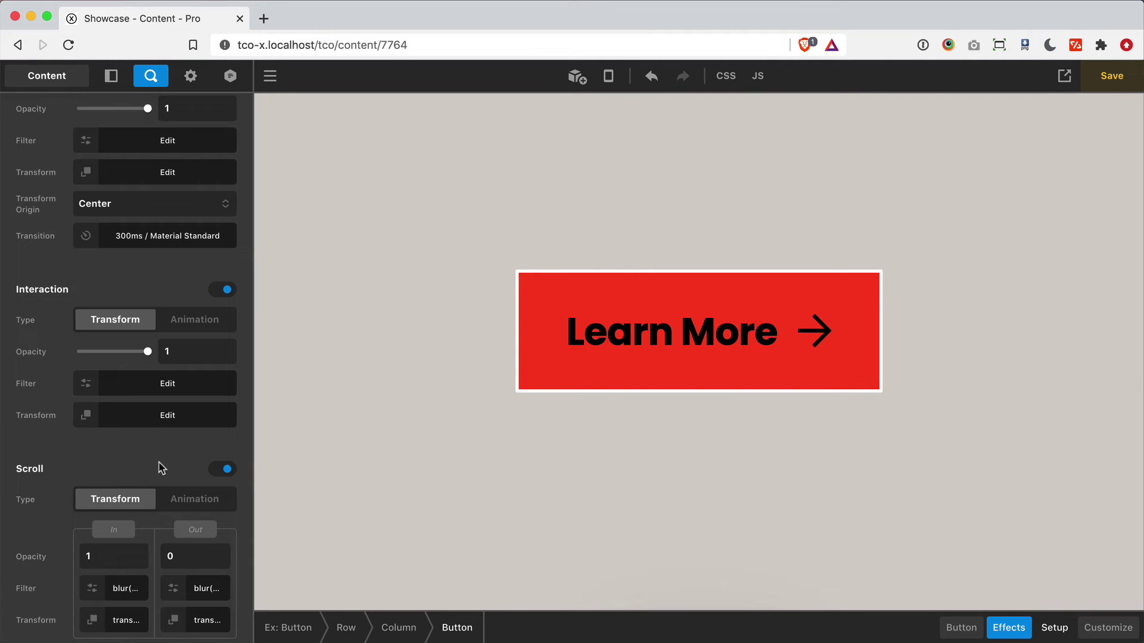
Add a Move transform of -16px on the Y axis to the Interaction effect and preview it with Force Scroll Effects Out.
{"action": "left_click", "coordinate": [143, 421]}
{"action": "left_click", "coordinate": [326, 153]}
{"action": "left_click", "coordinate": [268, 247]}
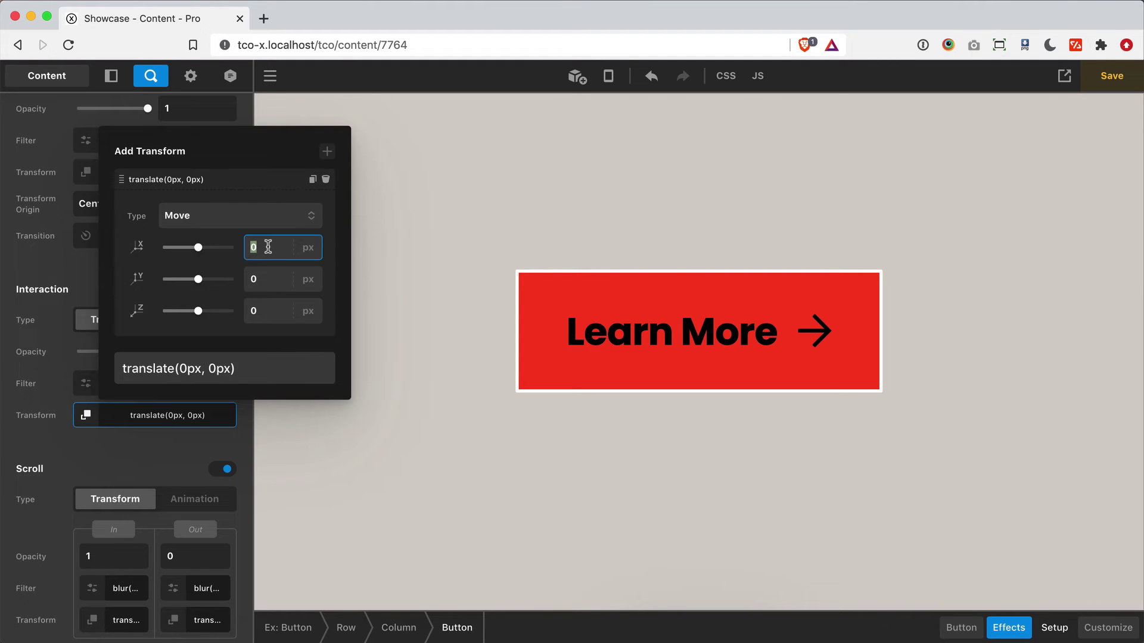
{"action": "left_click", "coordinate": [265, 278]}
{"action": "type", "text": "-16"}
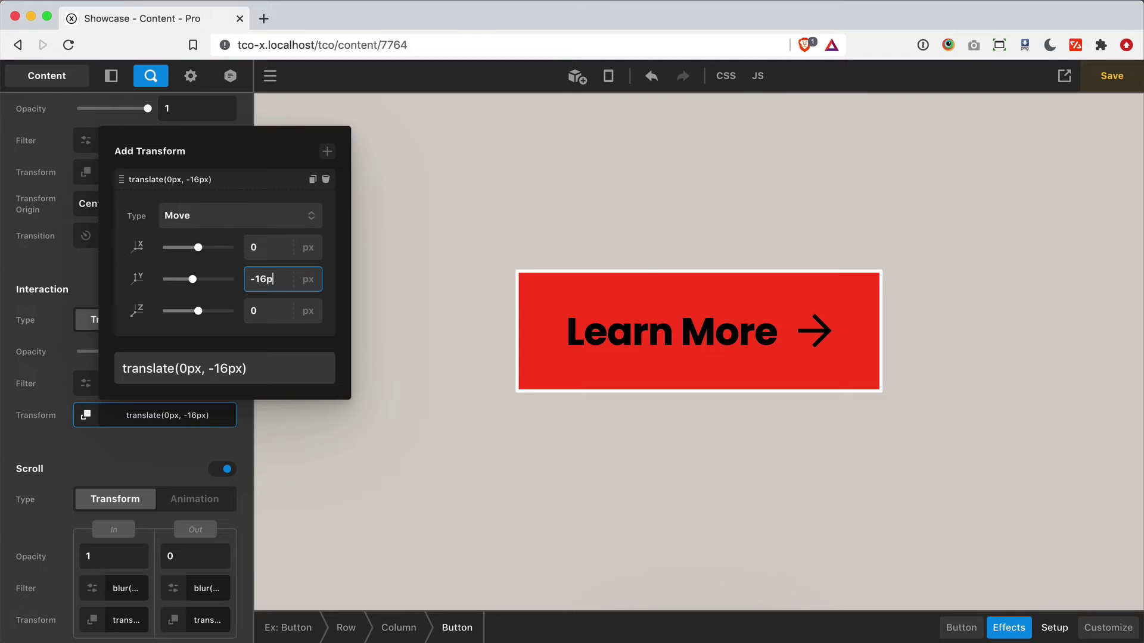
{"action": "left_click", "coordinate": [112, 421]}
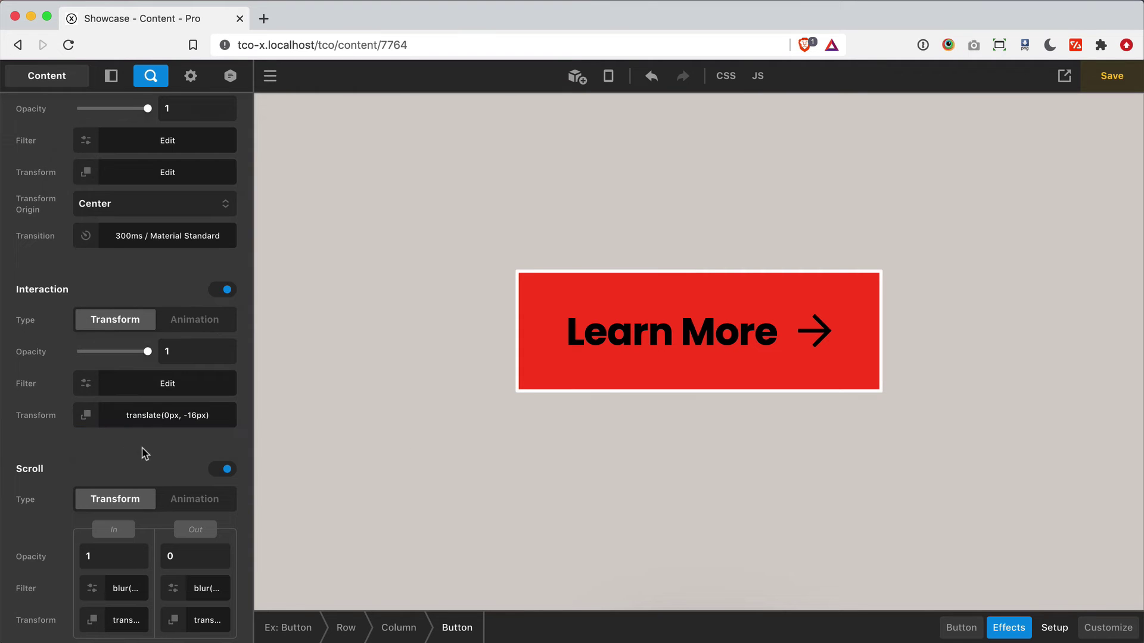
{"action": "mouse_move", "coordinate": [1065, 75]}
{"action": "left_click", "coordinate": [1037, 188]}
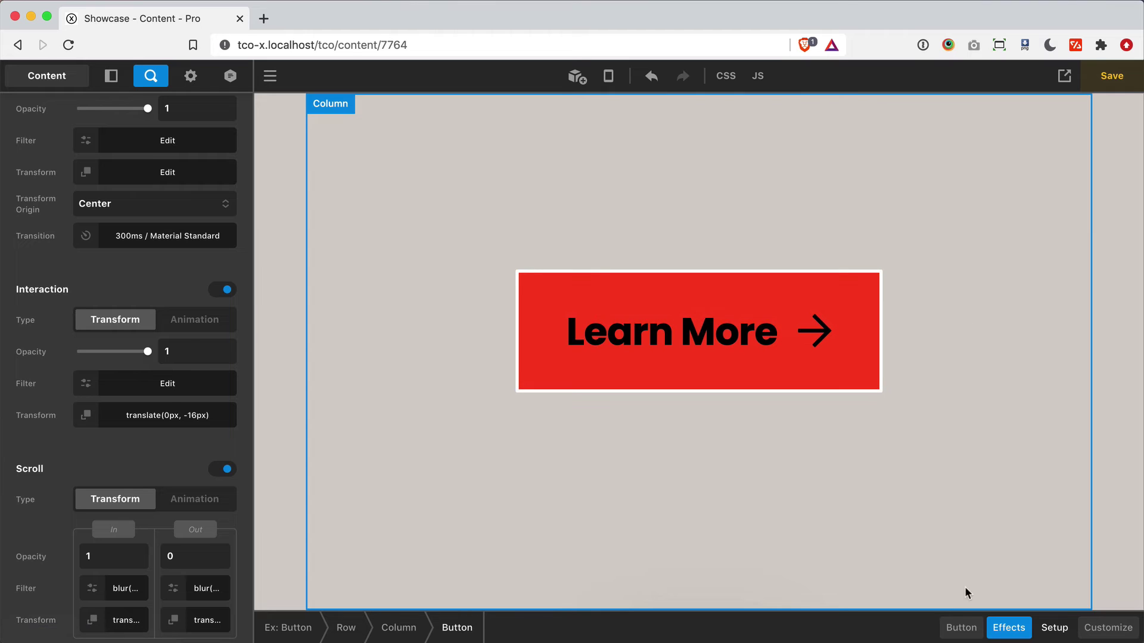
Enable the button's Box Shadow and preview the button with Force Scroll Effects toggled to Out and off again.
{"action": "left_click", "coordinate": [956, 626]}
{"action": "scroll", "coordinate": [155, 506], "scroll_direction": "down", "scroll_amount": 15}
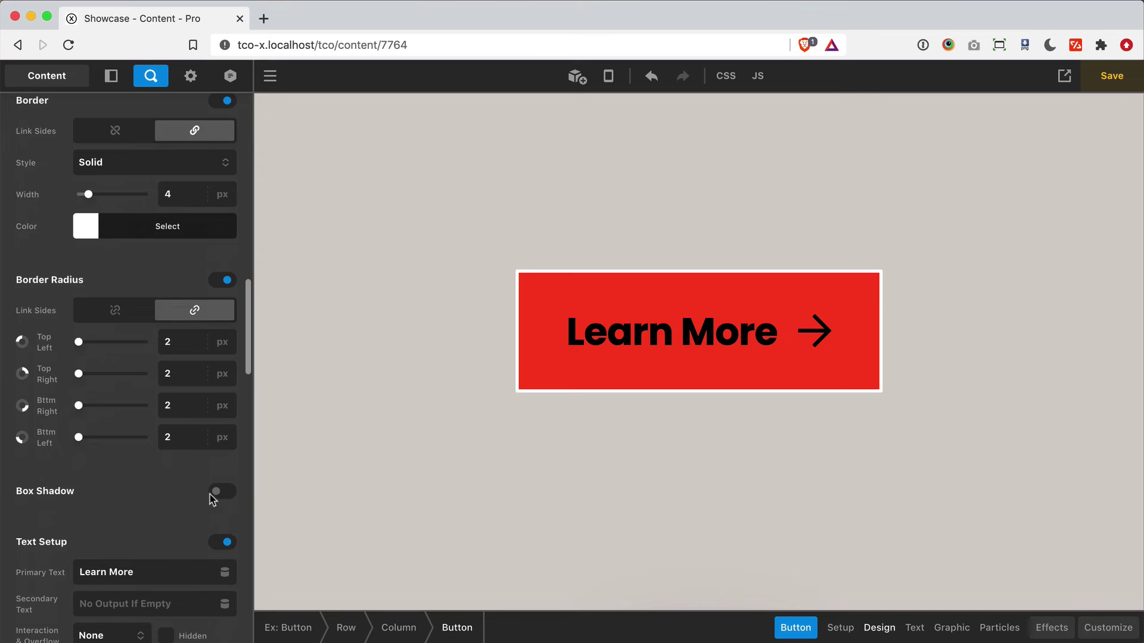
{"action": "left_click", "coordinate": [223, 492]}
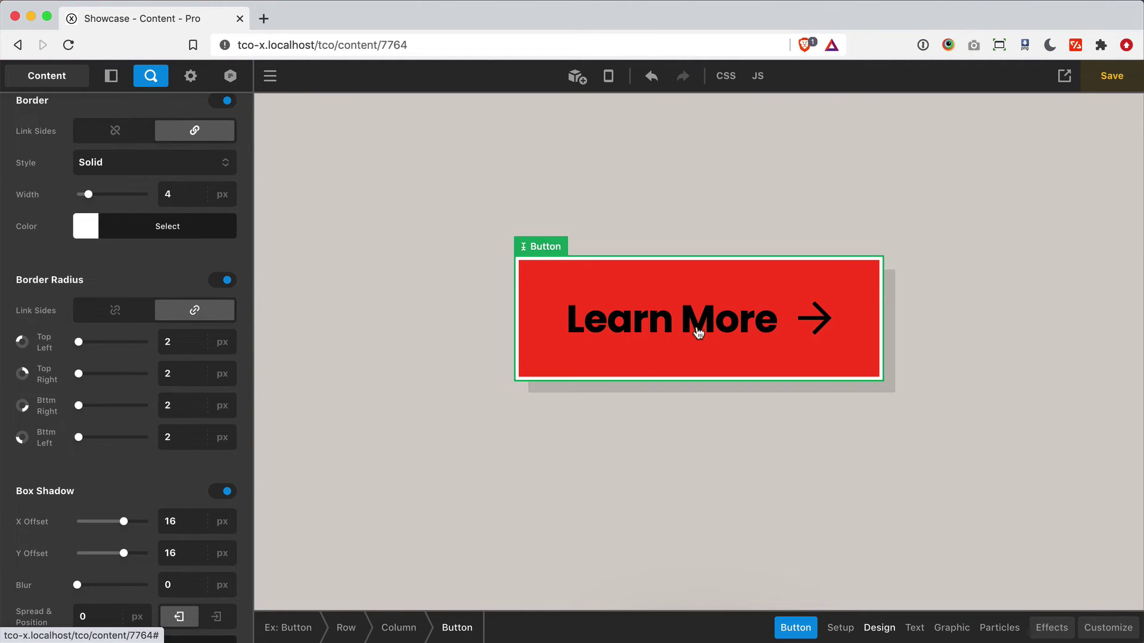
{"action": "mouse_move", "coordinate": [1057, 85]}
{"action": "left_click", "coordinate": [1037, 188]}
{"action": "left_click", "coordinate": [1042, 190]}
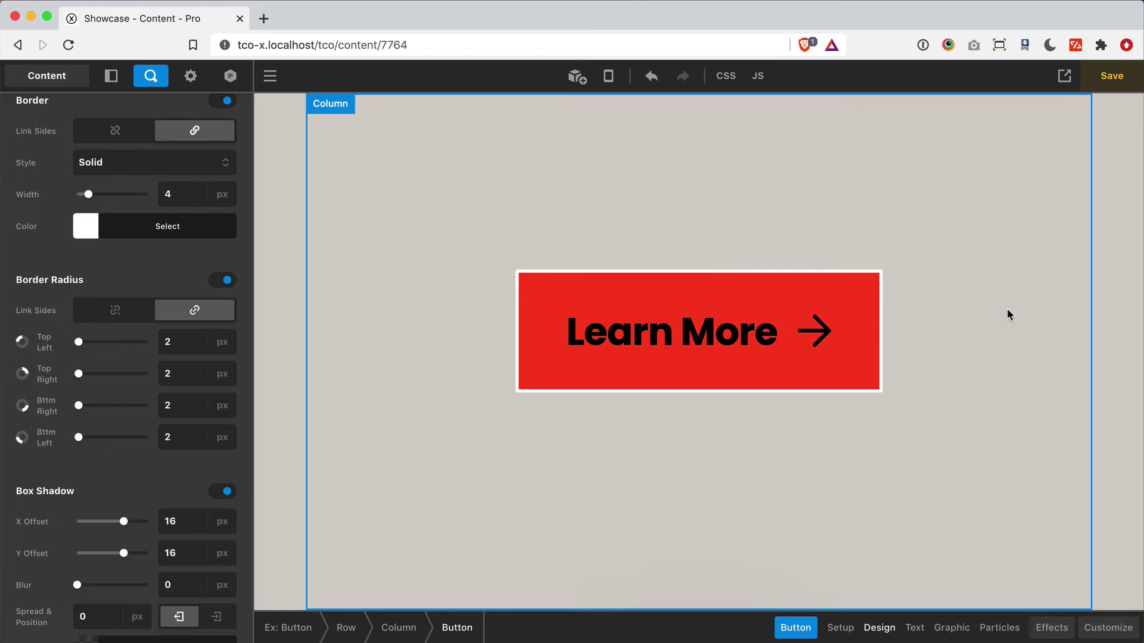
Disable the button's Scroll effect and clear the Move transform from its Interaction effect.
{"action": "left_click", "coordinate": [1051, 627]}
{"action": "scroll", "coordinate": [172, 432], "scroll_direction": "up", "scroll_amount": 3}
{"action": "left_click", "coordinate": [223, 374]}
{"action": "left_click", "coordinate": [158, 449]}
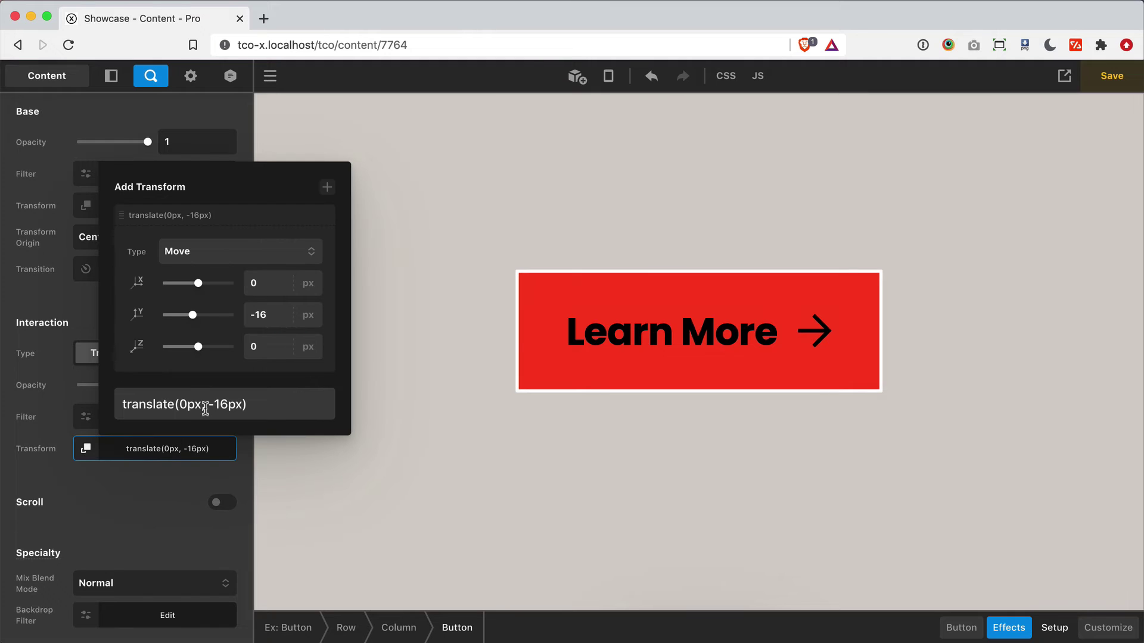
{"action": "triple_click", "coordinate": [209, 405]}
{"action": "key", "text": "BackSpace"}
{"action": "left_click", "coordinate": [181, 453]}
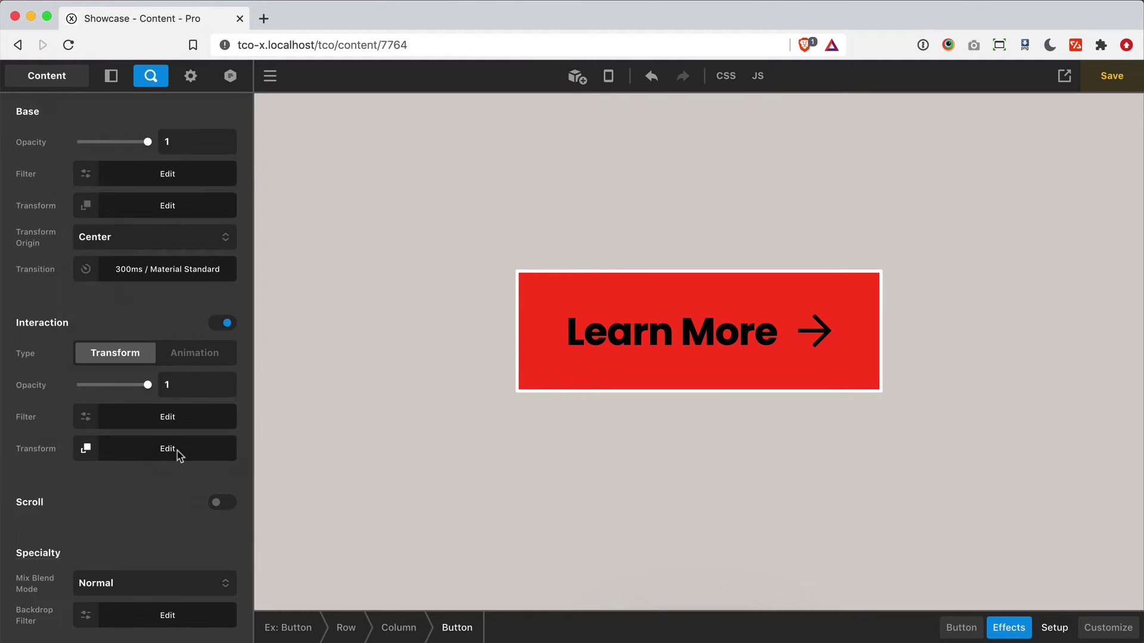
Copy perspective(2000px) rotateX(0deg) rotateZ(0deg) skew(0deg, 0deg) scale(1) from the Page CSS comment into the button's Base Transform.
{"action": "scroll", "coordinate": [180, 453], "scroll_direction": "up", "scroll_amount": 4}
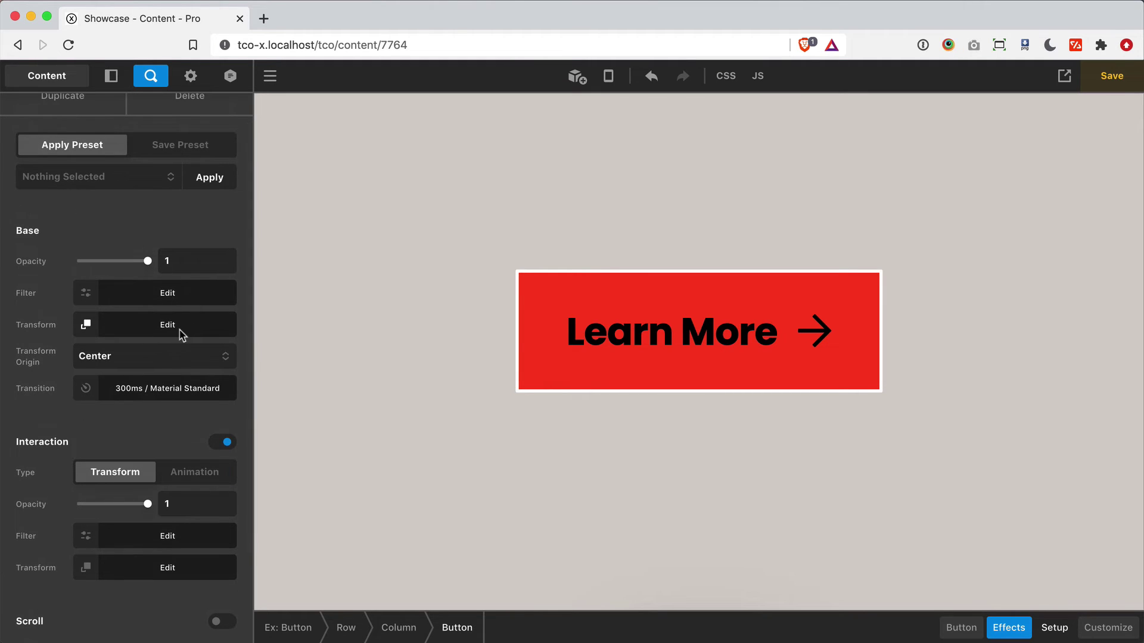
{"action": "left_click", "coordinate": [731, 75]}
{"action": "left_click", "coordinate": [380, 263]}
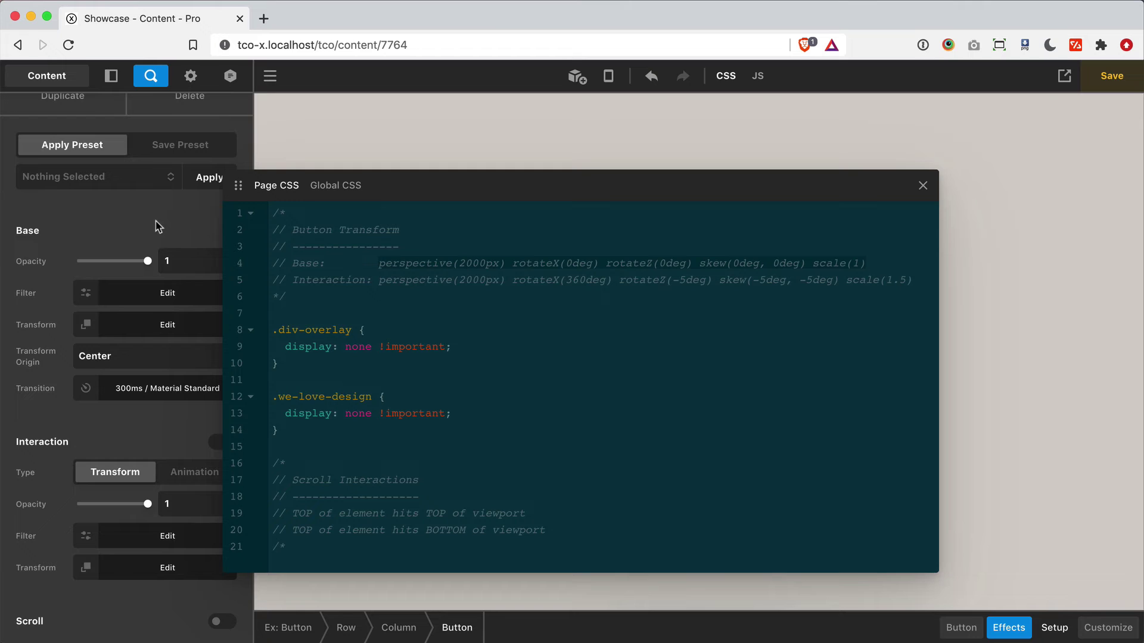
{"action": "left_click", "coordinate": [923, 186]}
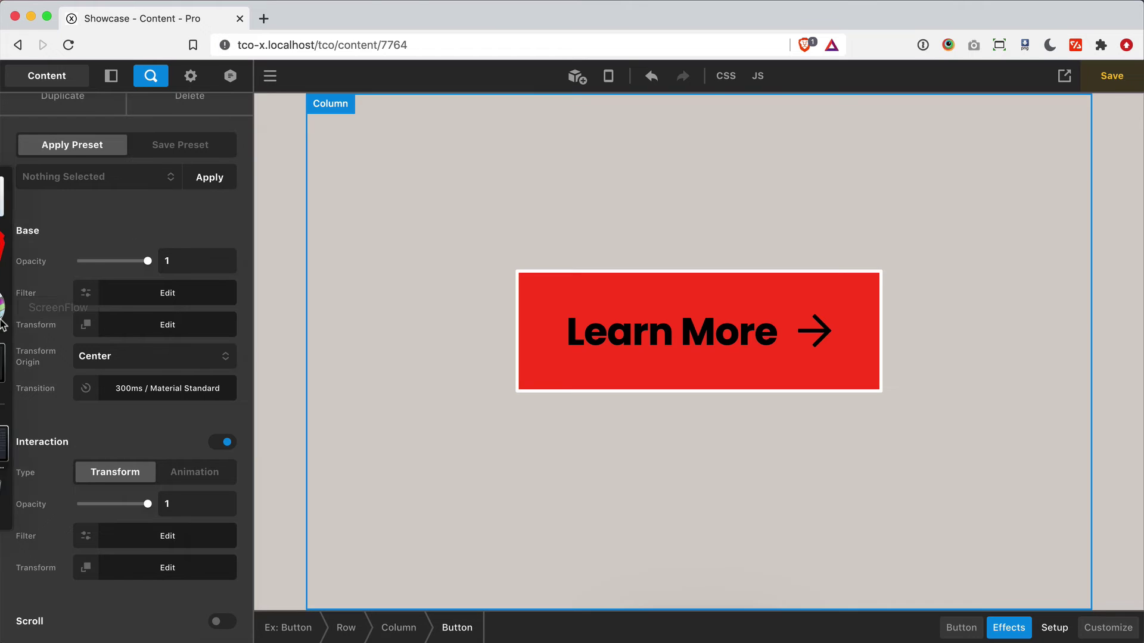
{"action": "left_click", "coordinate": [153, 324]}
{"action": "left_click", "coordinate": [170, 599]}
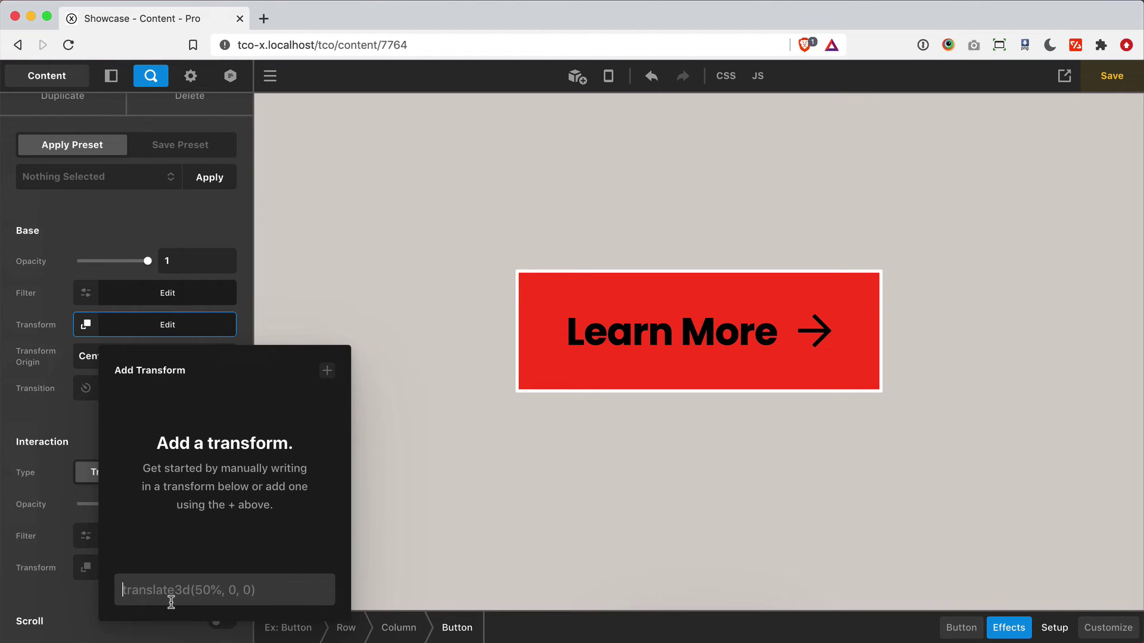
{"action": "key", "text": "ctrl+v"}
{"action": "left_click", "coordinate": [63, 440]}
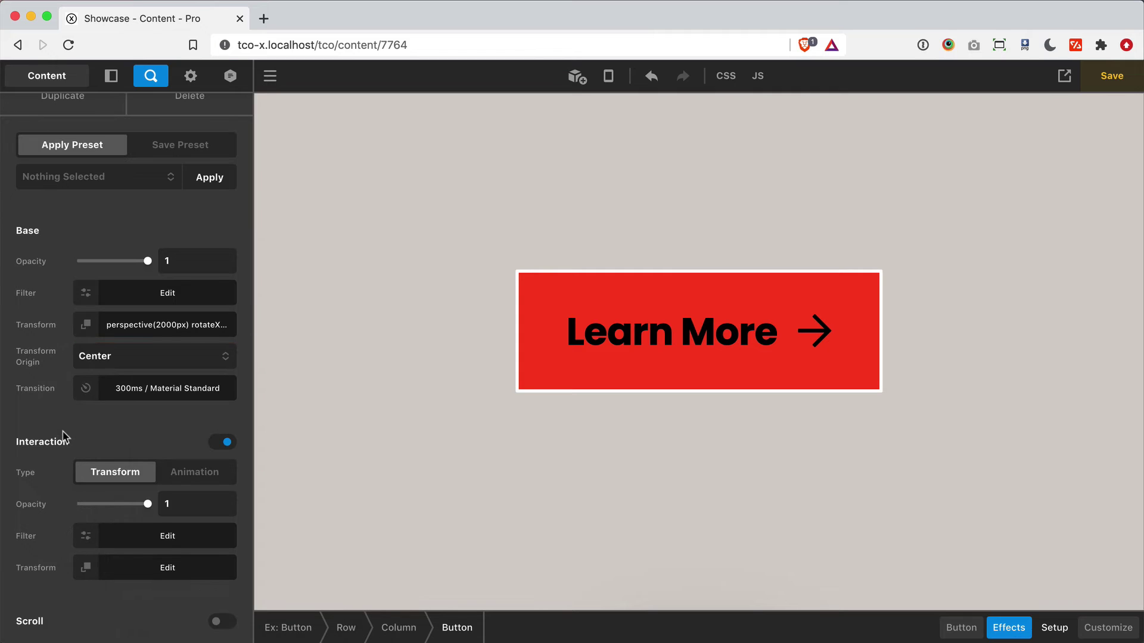
Copy perspective(2000px) rotateX(360deg) rotateZ(-5deg) skew(-5deg, -5deg) scale(1.5) from the Page CSS comment into the button's Interaction Transform.
{"action": "left_click", "coordinate": [725, 77]}
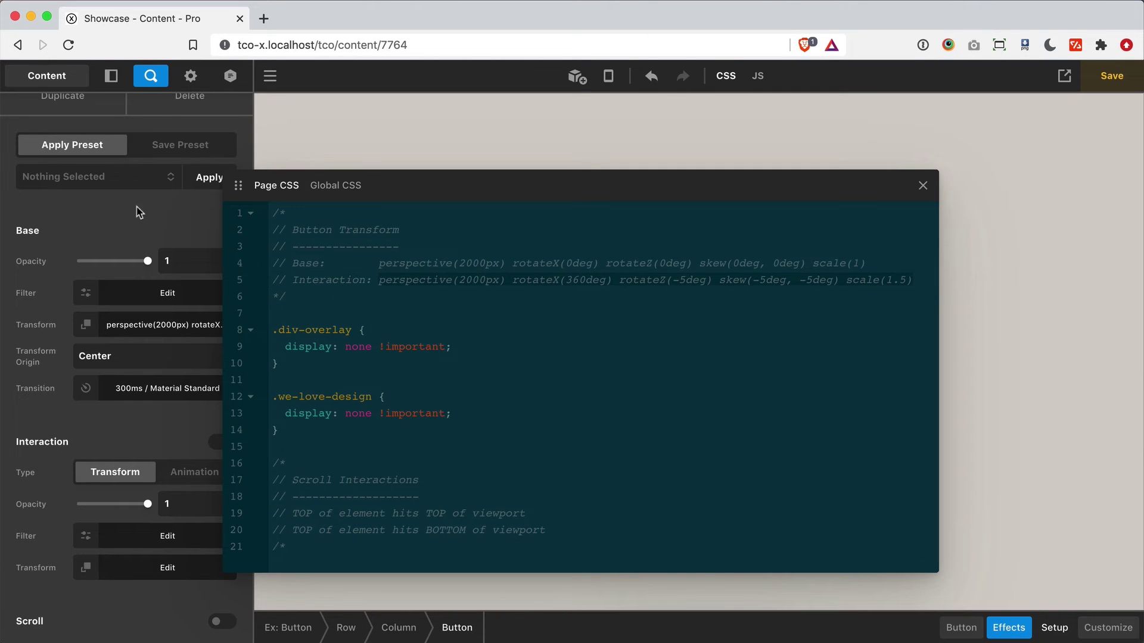
{"action": "left_click", "coordinate": [923, 186]}
{"action": "left_click", "coordinate": [150, 571]}
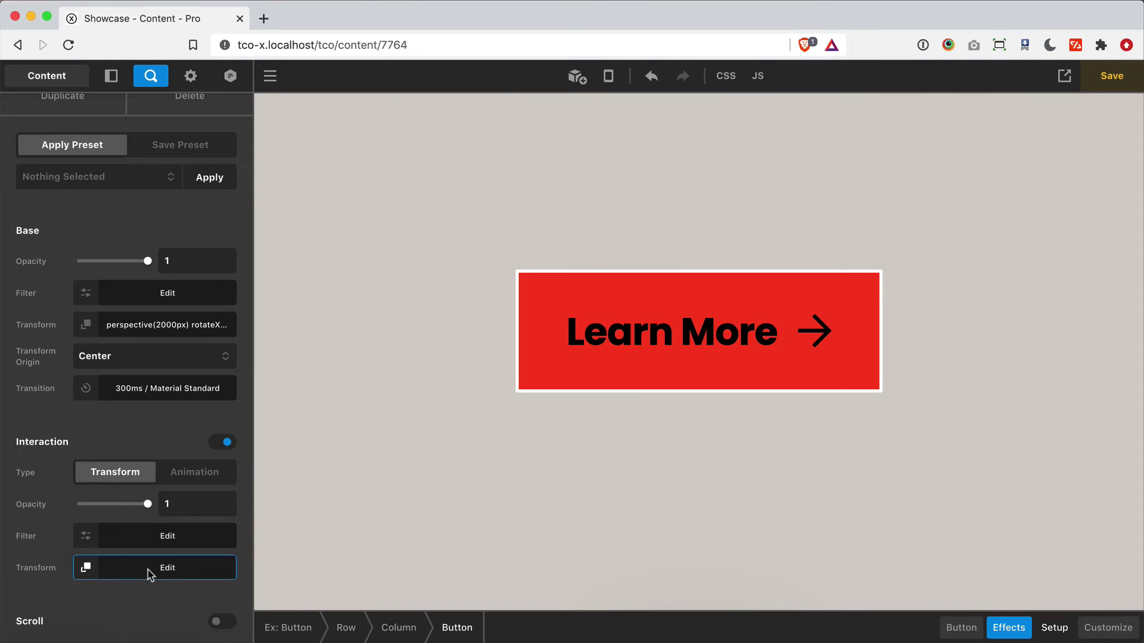
{"action": "left_click", "coordinate": [229, 524]}
{"action": "key", "text": "super+v"}
{"action": "left_click", "coordinate": [51, 423]}
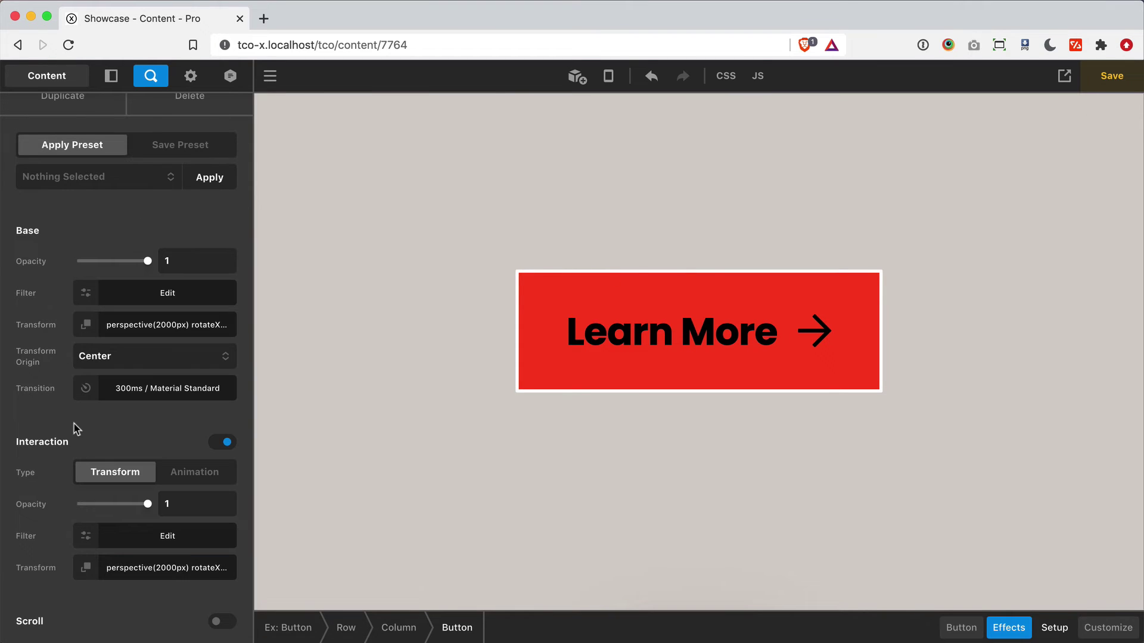
Set the button's Base Transition to a 1000 ms duration with Ease In Out Back easing.
{"action": "left_click", "coordinate": [135, 392]}
{"action": "double_click", "coordinate": [282, 305]}
{"action": "type", "text": "1000"}
{"action": "left_click", "coordinate": [222, 344]}
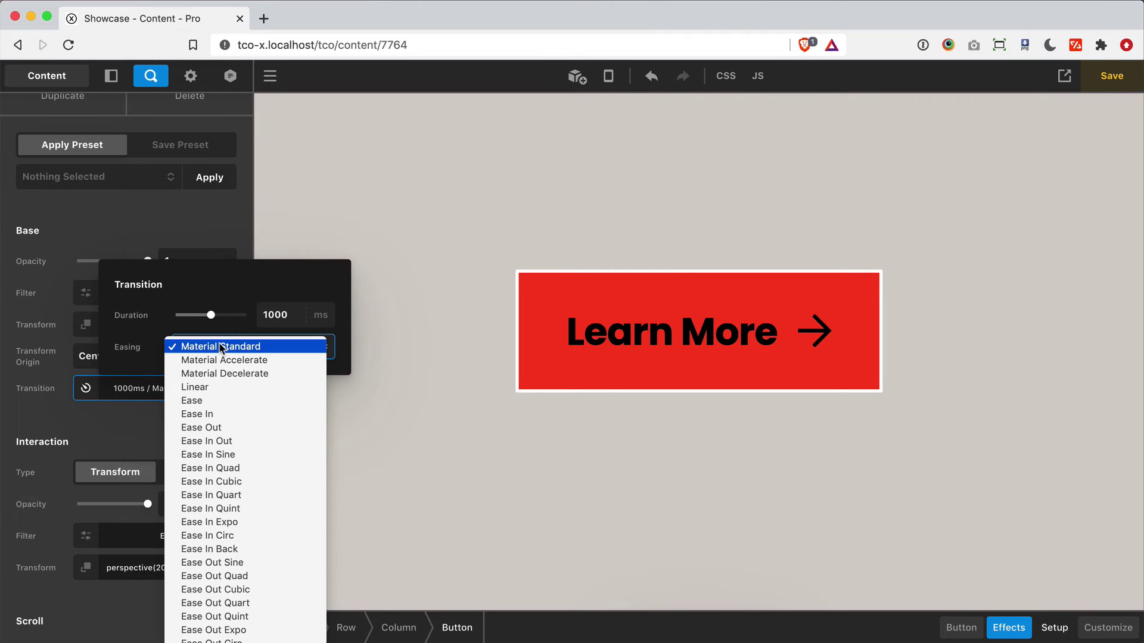
{"action": "scroll", "coordinate": [237, 414], "scroll_direction": "down", "scroll_amount": 3}
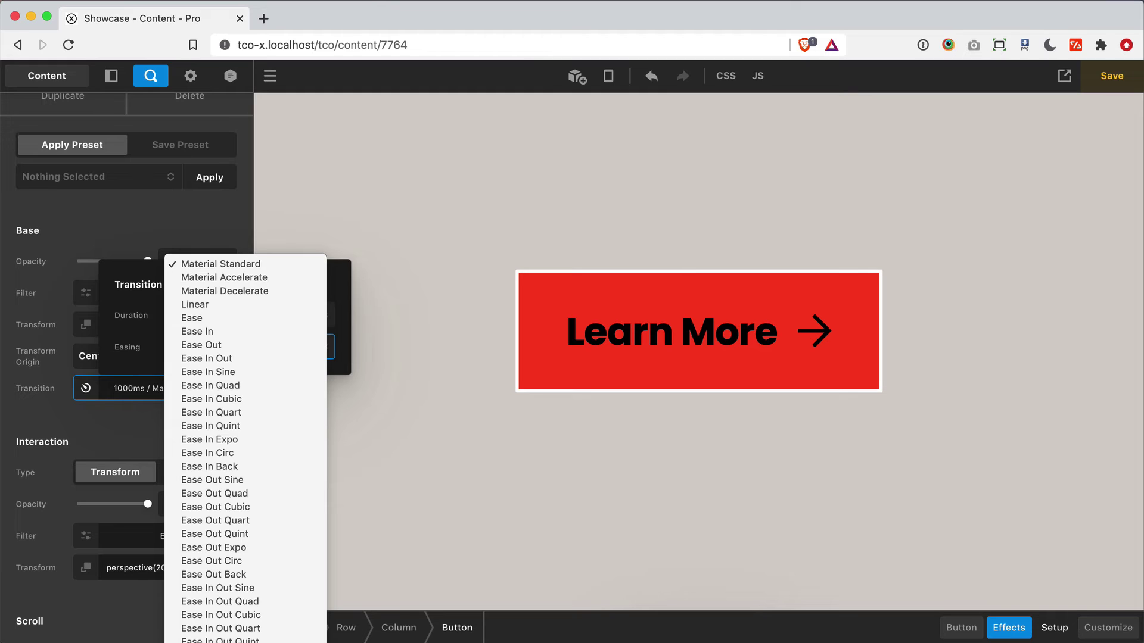
{"action": "scroll", "coordinate": [224, 477], "scroll_direction": "down", "scroll_amount": 3}
{"action": "left_click", "coordinate": [224, 476]}
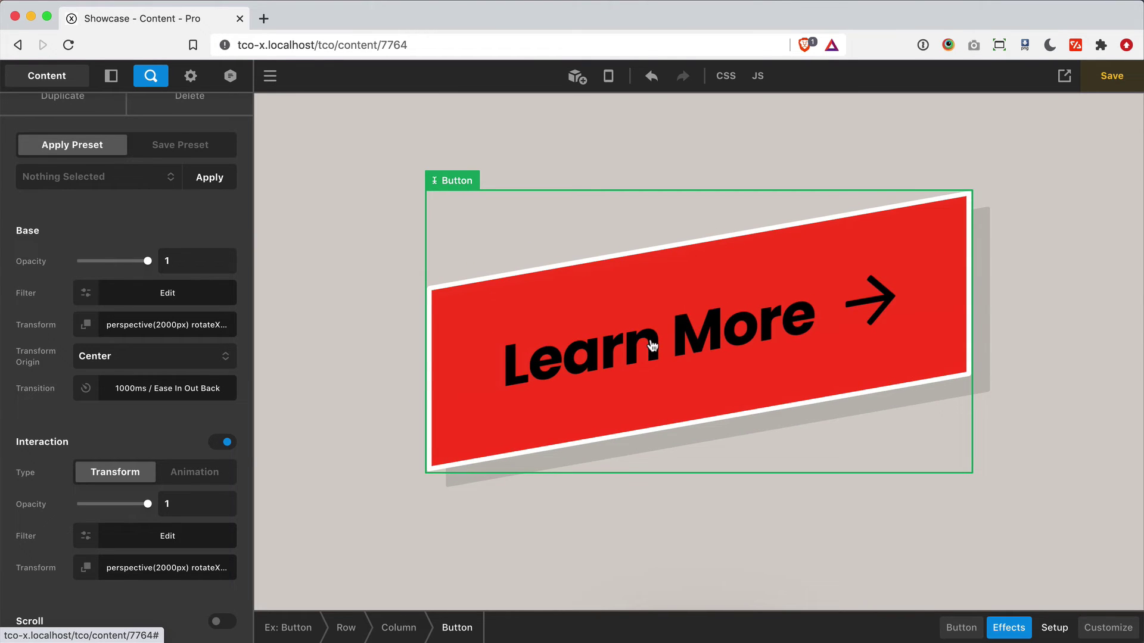
Change the perspective value in the button's Base Transform string to 500px.
{"action": "left_click", "coordinate": [154, 327]}
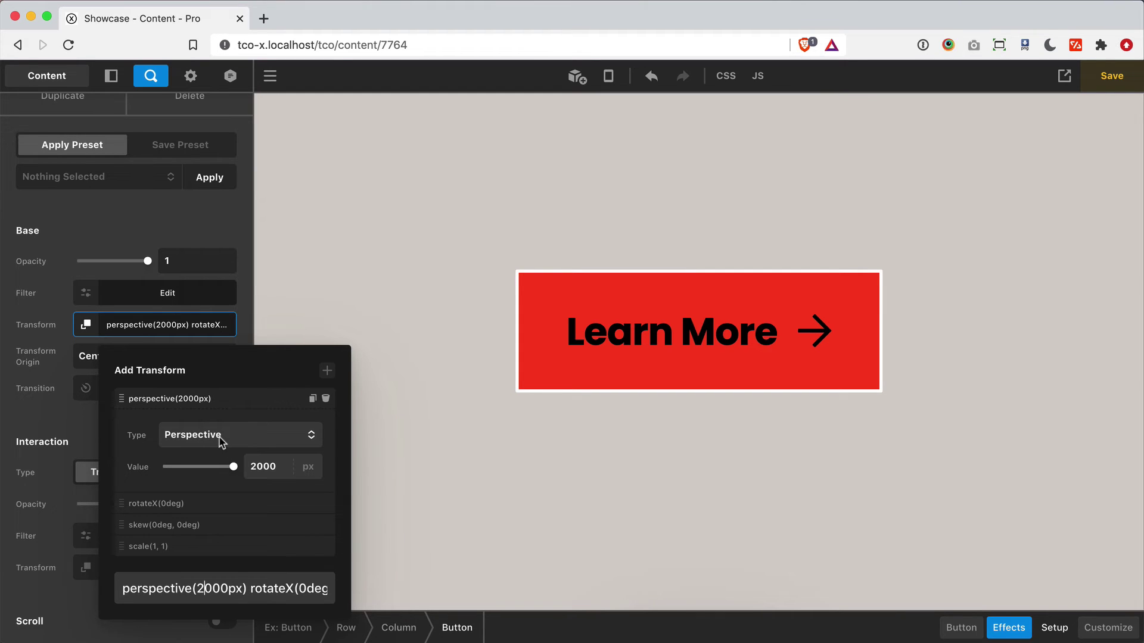
{"action": "left_click", "coordinate": [246, 588]}
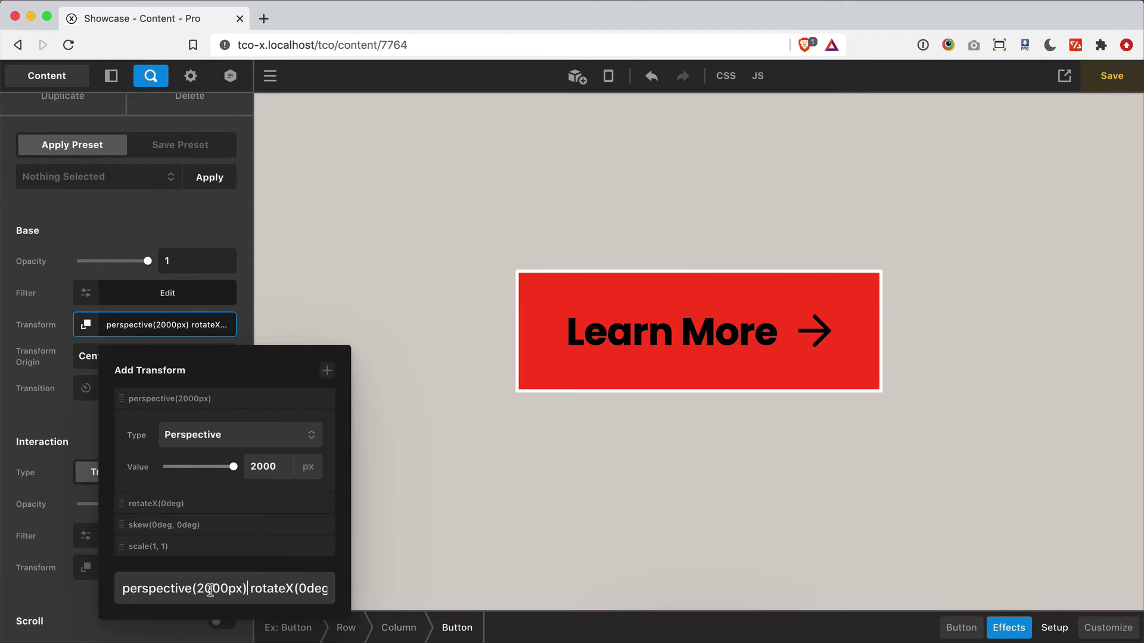
{"action": "left_click", "coordinate": [195, 224]}
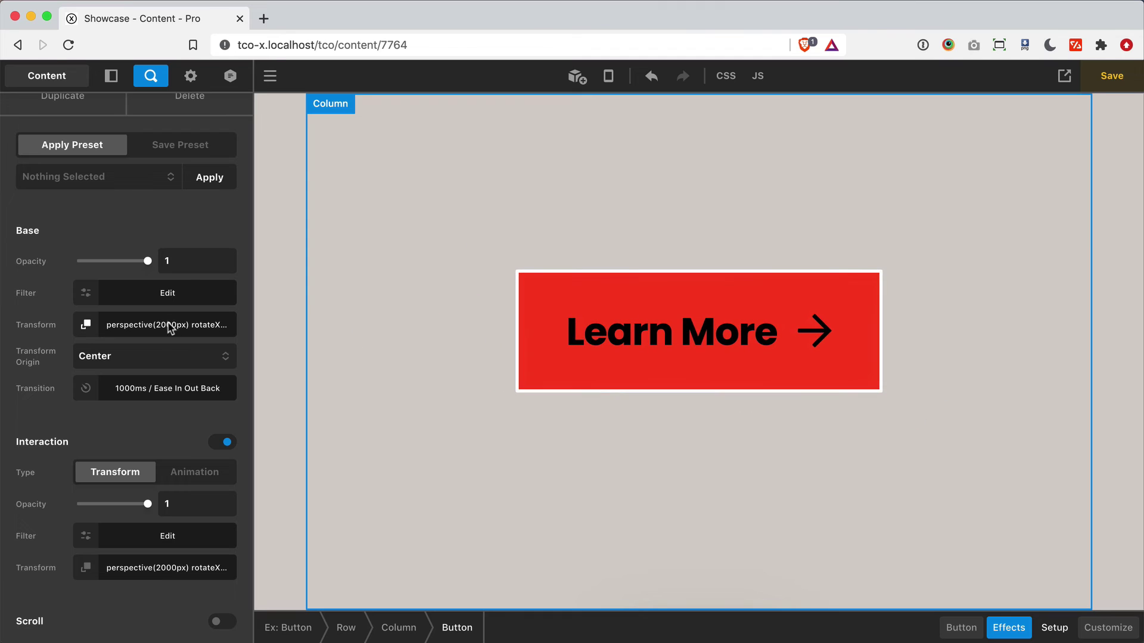
{"action": "left_click", "coordinate": [164, 325]}
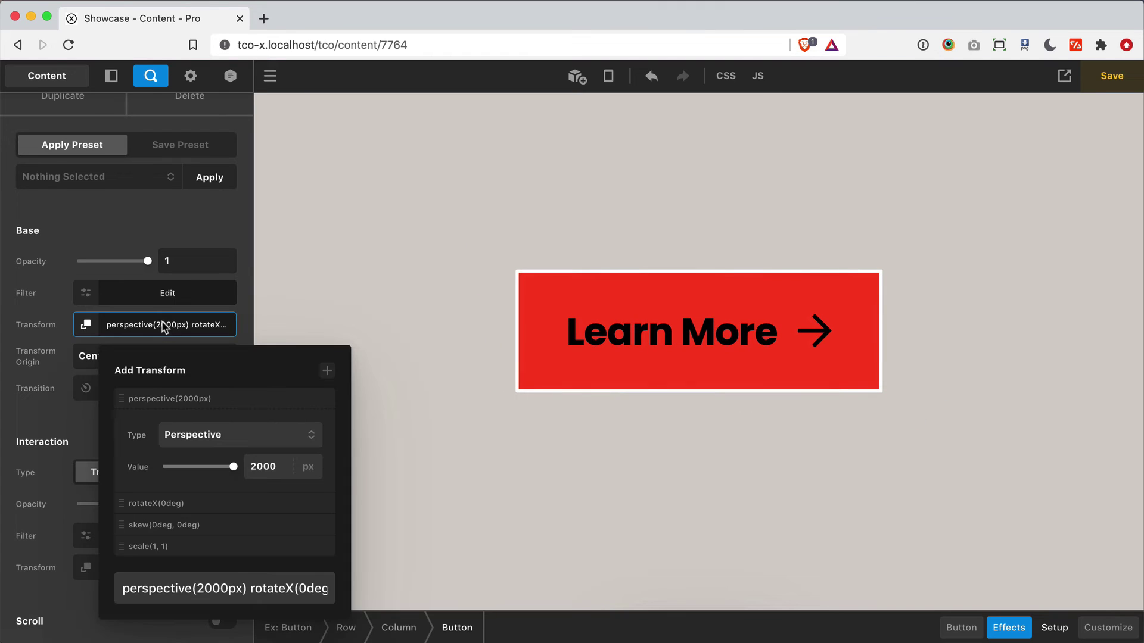
{"action": "left_click", "coordinate": [203, 589]}
{"action": "left_click_drag", "start_coordinate": [211, 589], "coordinate": [197, 589]}
{"action": "type", "text": "5"}
{"action": "left_click", "coordinate": [127, 238]}
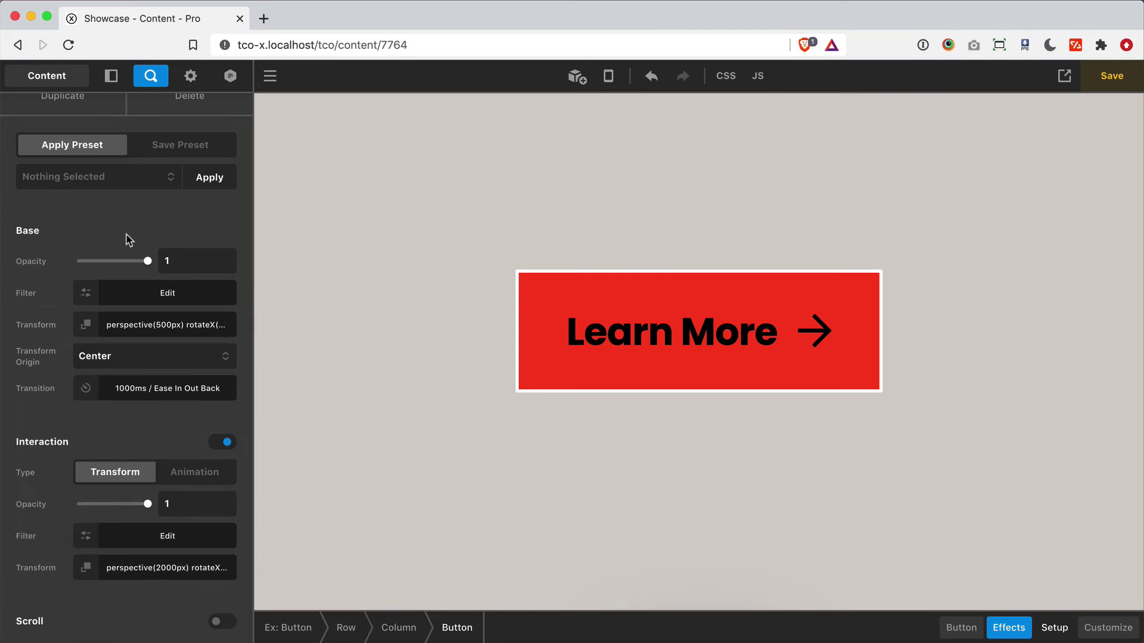
Change the perspective value in the button's Interaction Transform string to 500px.
{"action": "left_click", "coordinate": [164, 571]}
{"action": "left_click_drag", "start_coordinate": [210, 527], "coordinate": [197, 527]}
{"action": "type", "text": "5"}
{"action": "left_click", "coordinate": [168, 235]}
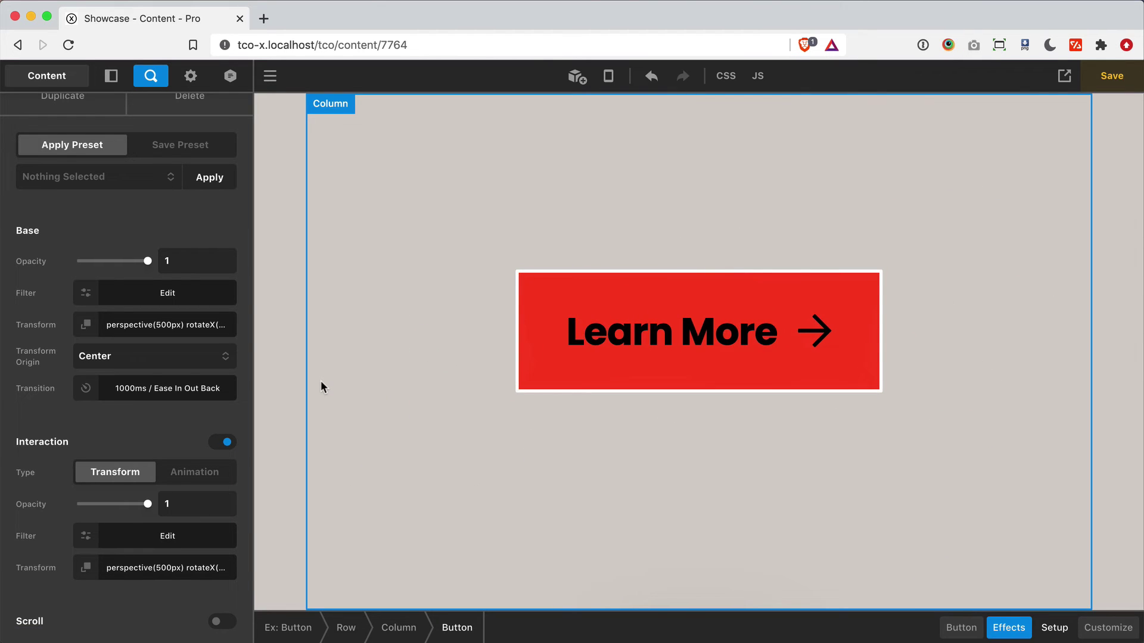
Read through the button's Base Transform string from the rotateX function to the final scale function.
{"action": "left_click", "coordinate": [123, 322]}
{"action": "type", "text": "rotateZ(0d"}
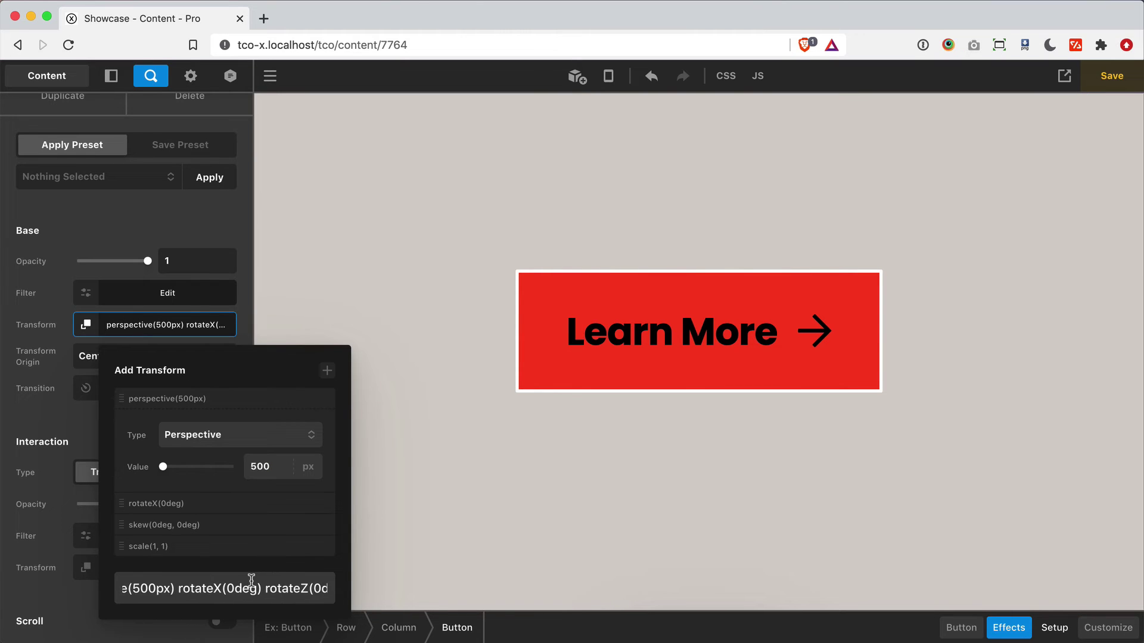
{"action": "type", "text": "eg) skew(0deg, 0deg) scale(1)"}
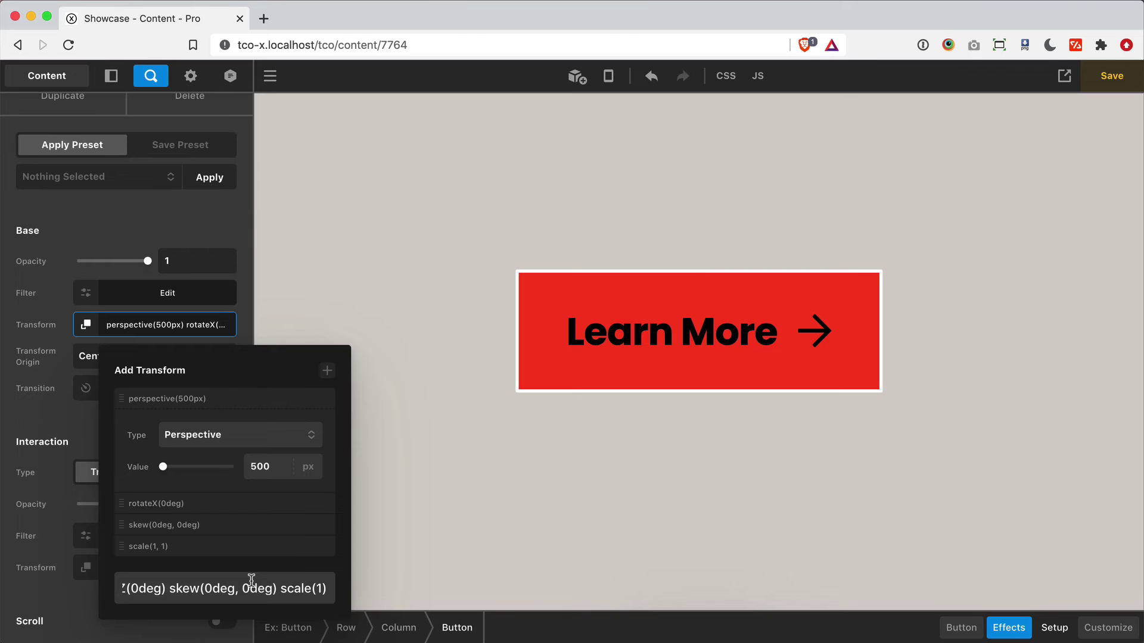
{"action": "left_click", "coordinate": [153, 330]}
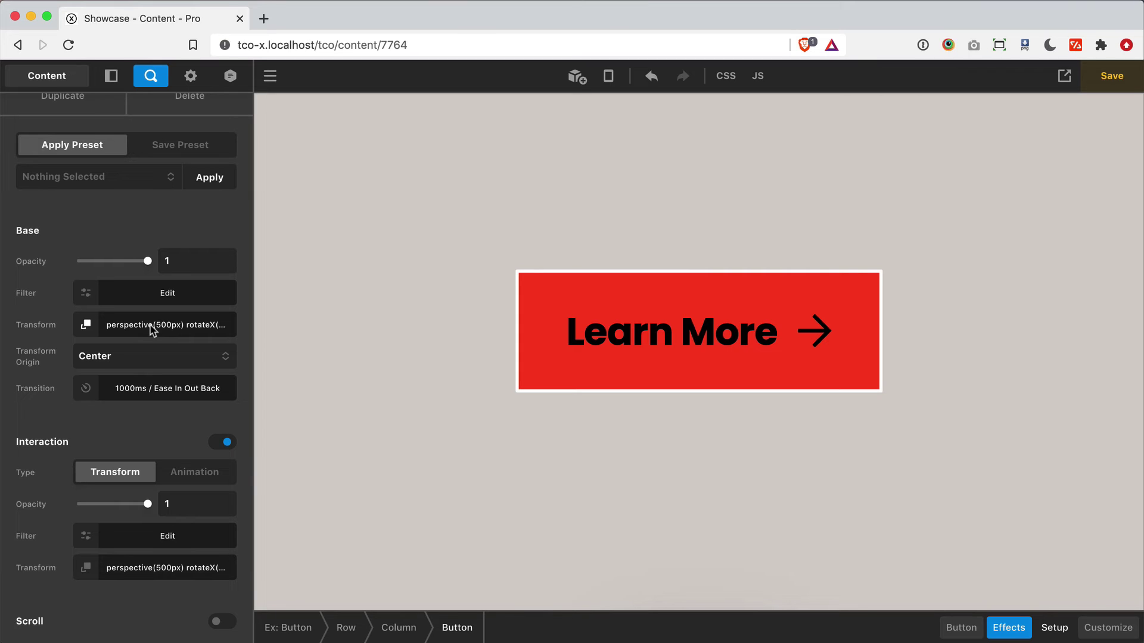
Disable the button's Interaction effect and clear its Base Transform string.
{"action": "left_click", "coordinate": [215, 444]}
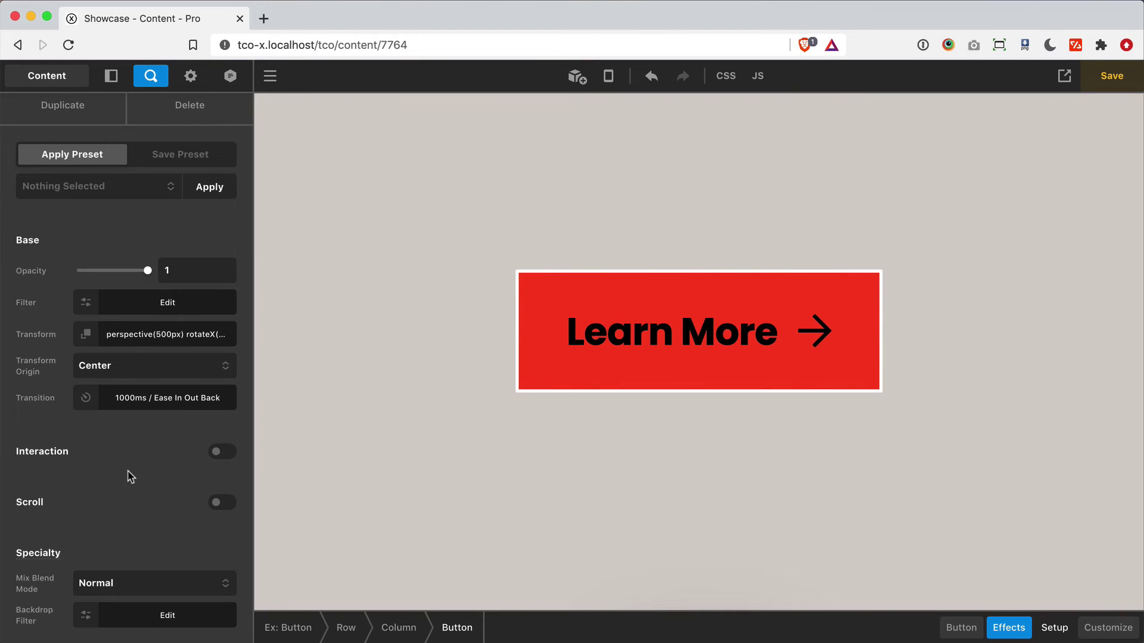
{"action": "left_click", "coordinate": [145, 335]}
{"action": "triple_click", "coordinate": [183, 589]}
{"action": "key", "text": "BackSpace"}
{"action": "left_click", "coordinate": [66, 461]}
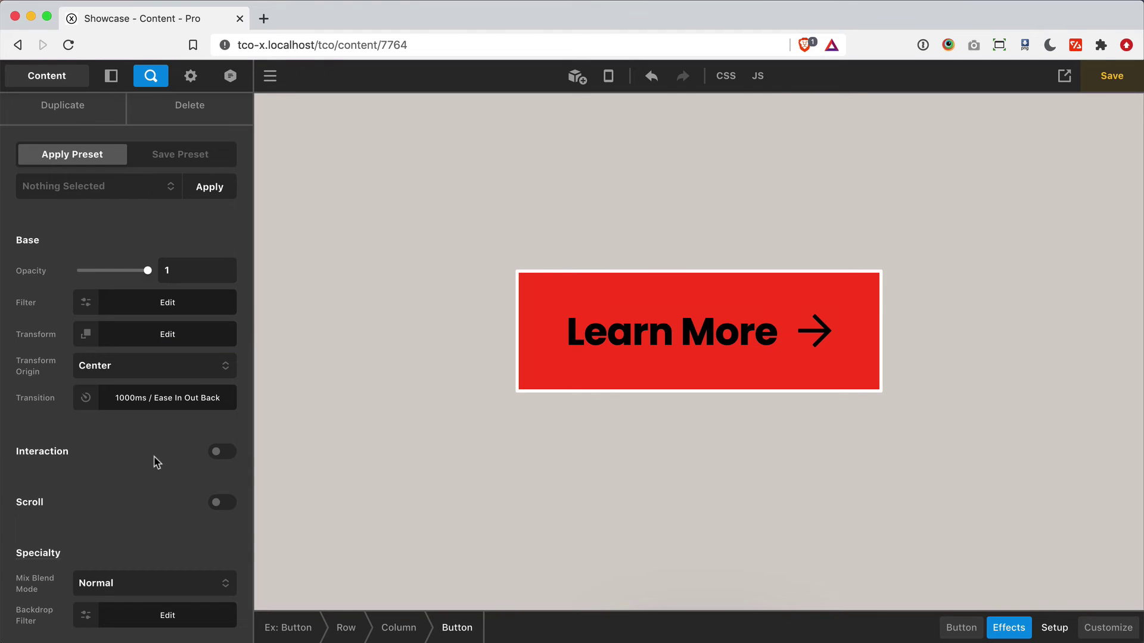
Set the button's Base Transition to a 300 ms duration with Material Standard easing.
{"action": "left_click", "coordinate": [154, 398]}
{"action": "double_click", "coordinate": [285, 323]}
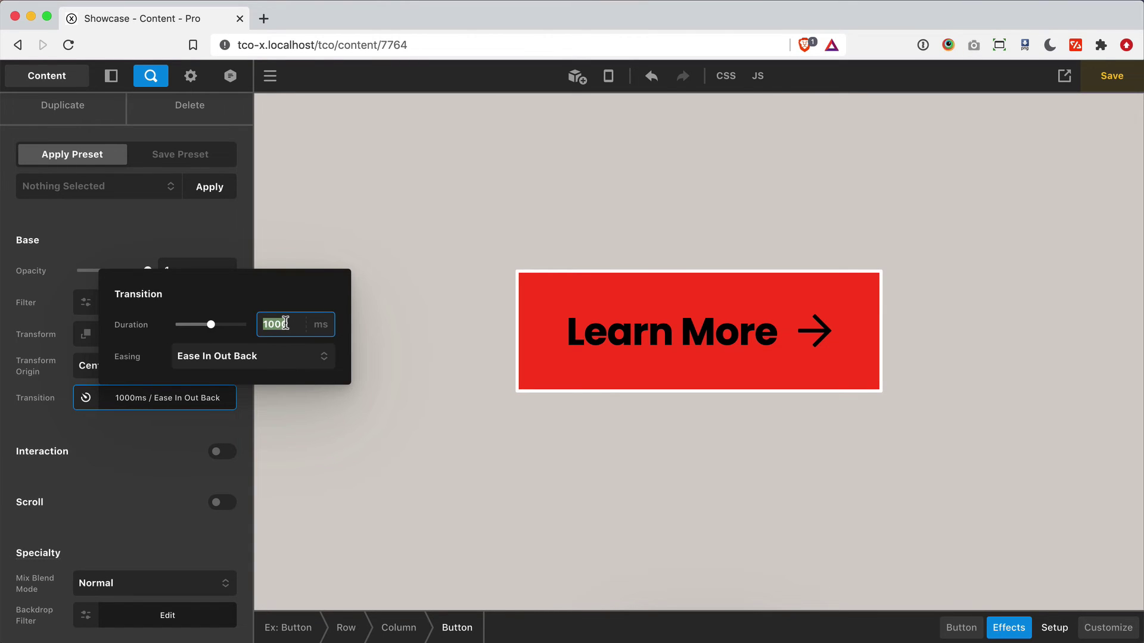
{"action": "type", "text": "300"}
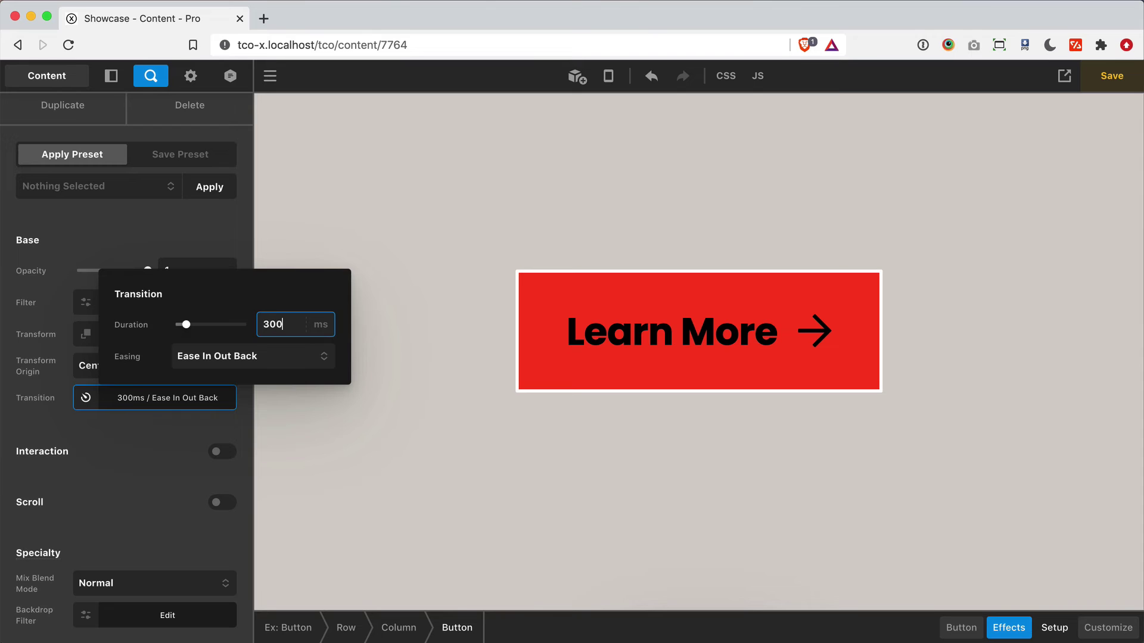
{"action": "left_click", "coordinate": [239, 354]}
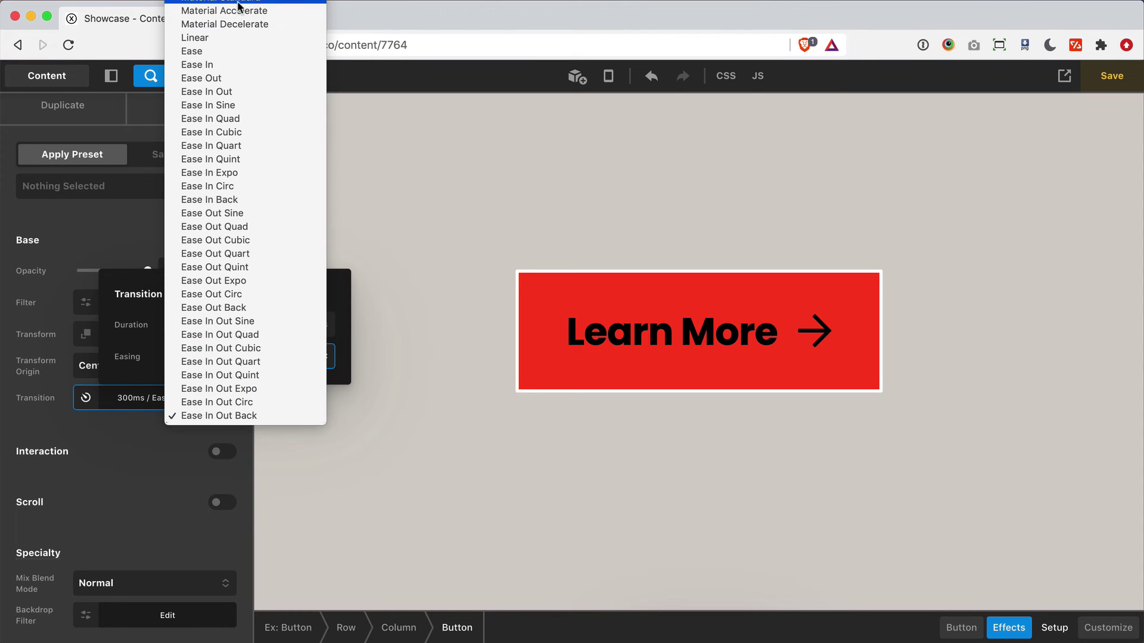
{"action": "left_click", "coordinate": [158, 379]}
Try the Multiply mix blend mode on the bridge Image element and set it back to Normal.
{"action": "scroll", "coordinate": [408, 398], "scroll_direction": "down", "scroll_amount": 5}
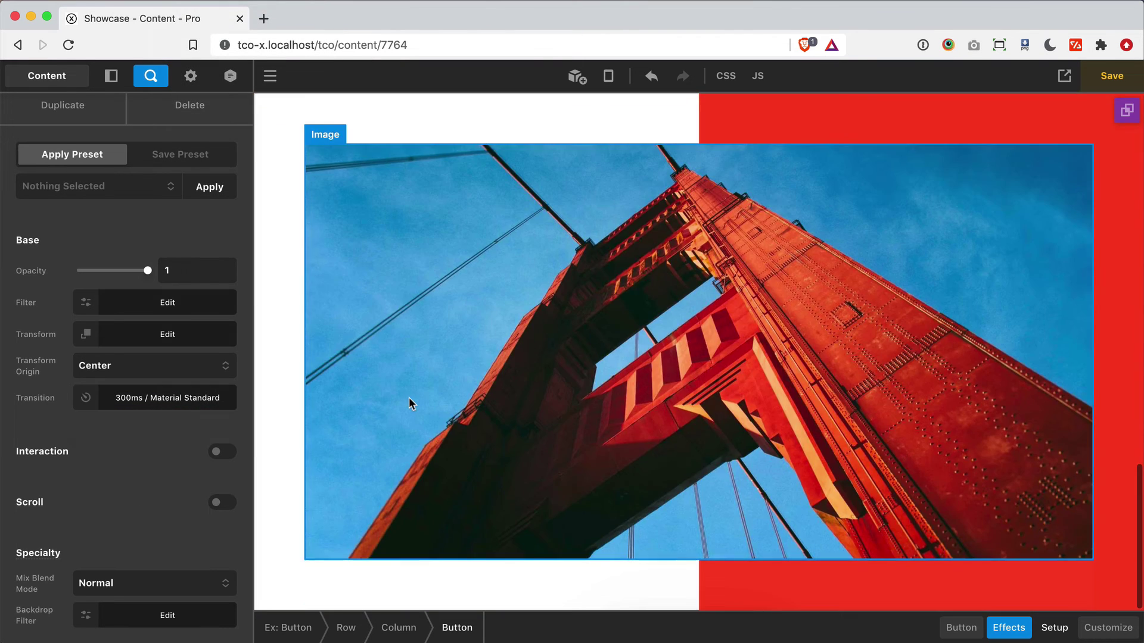
{"action": "left_click", "coordinate": [624, 325]}
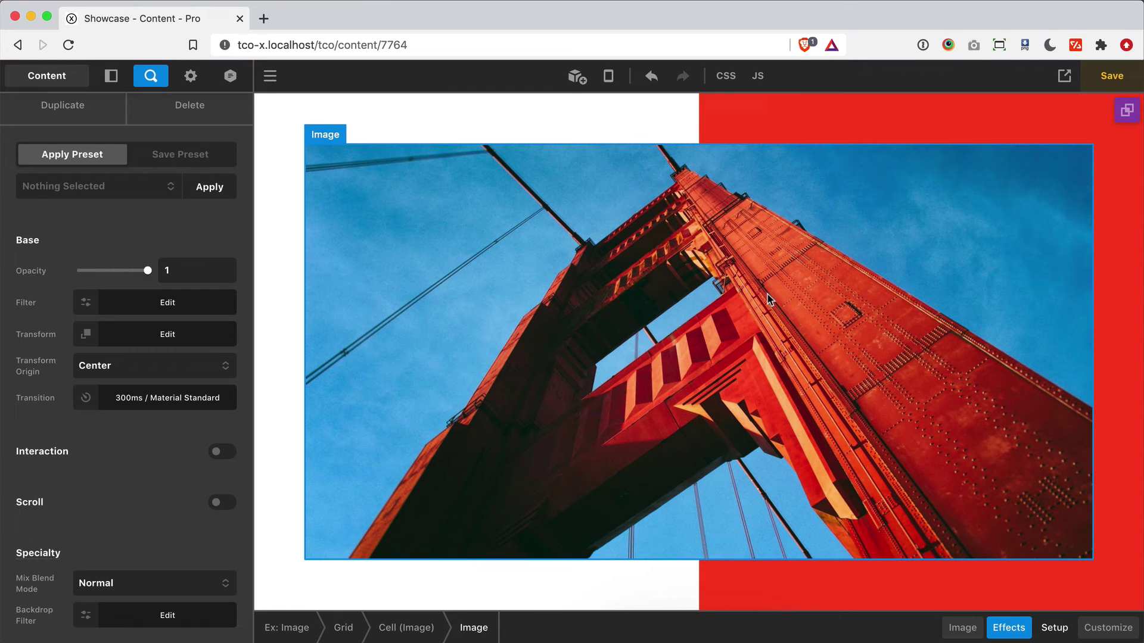
{"action": "left_click", "coordinate": [137, 582]}
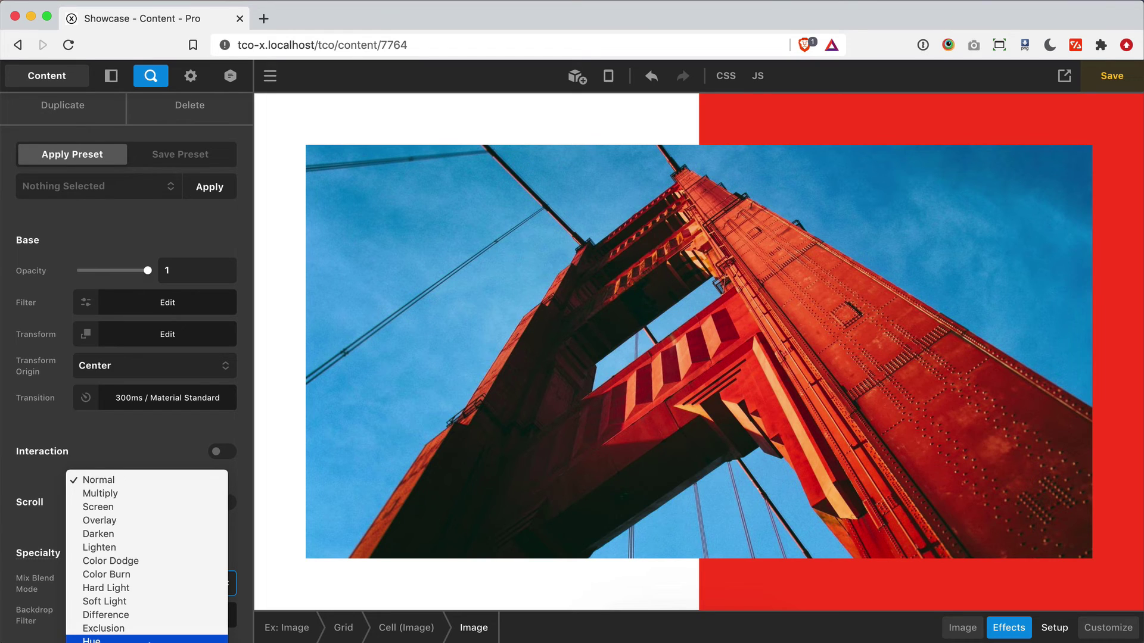
{"action": "left_click", "coordinate": [101, 495]}
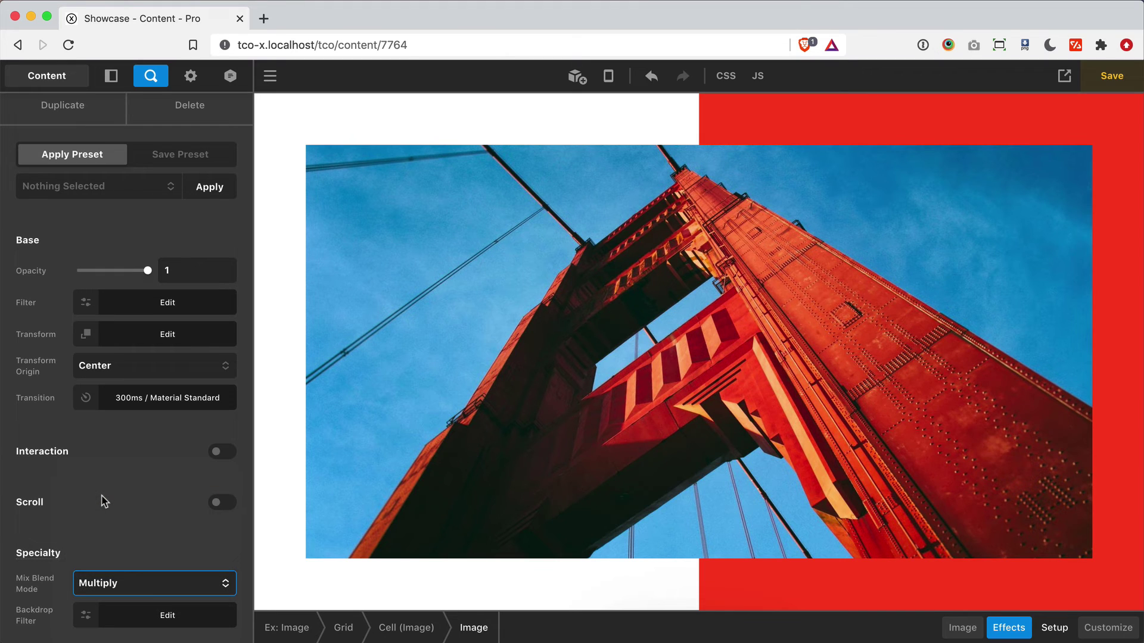
{"action": "left_click", "coordinate": [122, 580]}
{"action": "left_click", "coordinate": [122, 569]}
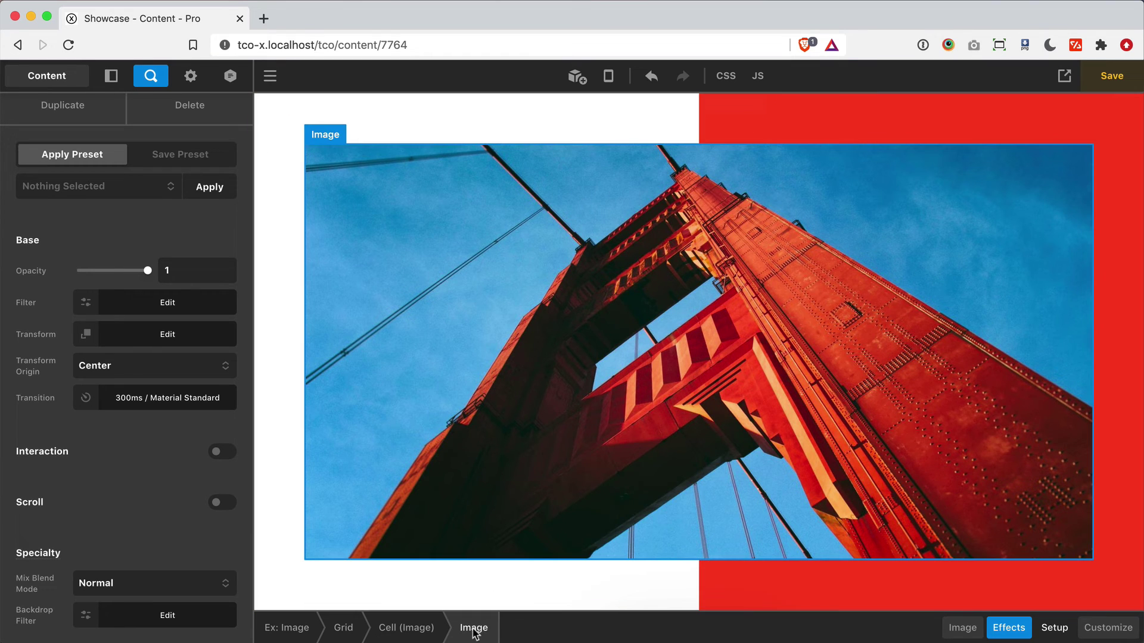
Set the Mix Blend Mode of the Cell (Image) containing the bridge photo to Multiply.
{"action": "left_click", "coordinate": [407, 628]}
{"action": "scroll", "coordinate": [153, 548], "scroll_direction": "down", "scroll_amount": 2}
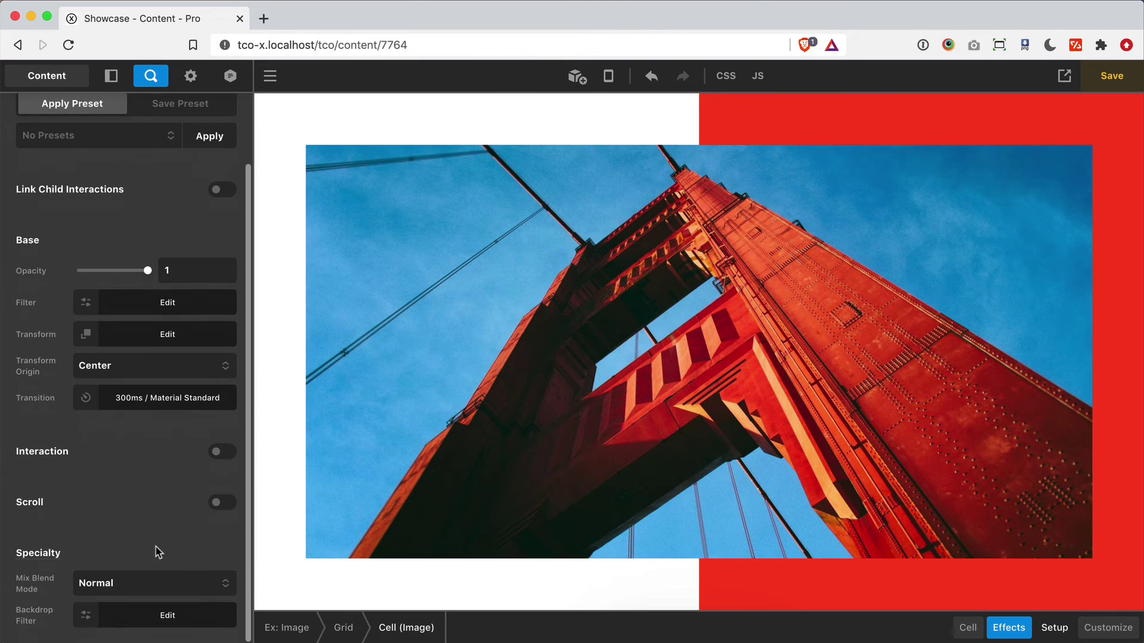
{"action": "left_click", "coordinate": [120, 582]}
{"action": "left_click", "coordinate": [122, 595]}
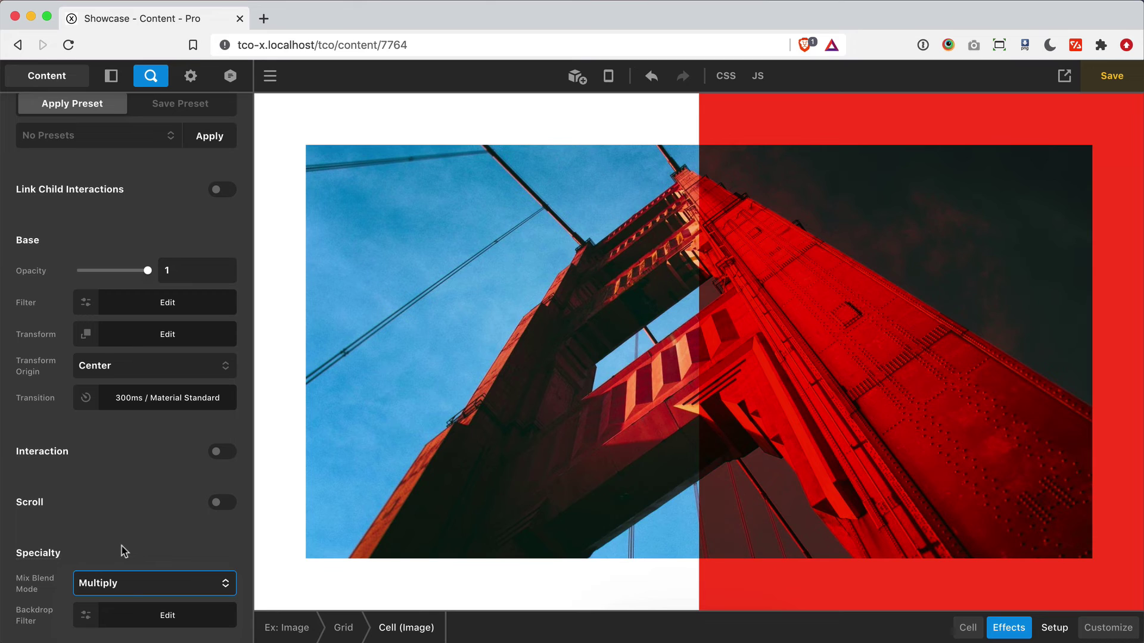
Cycle the image cell's Mix Blend Mode through Screen, Overlay, Darken, Lighten, Color Dodge and Color Burn.
{"action": "left_click", "coordinate": [133, 583]}
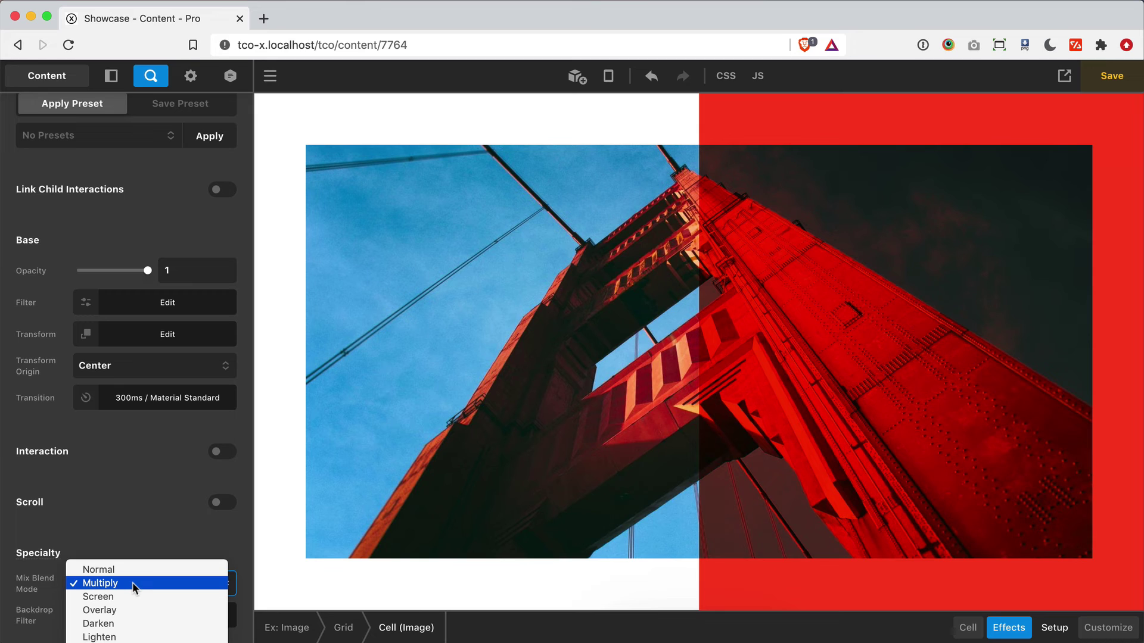
{"action": "left_click", "coordinate": [132, 597]}
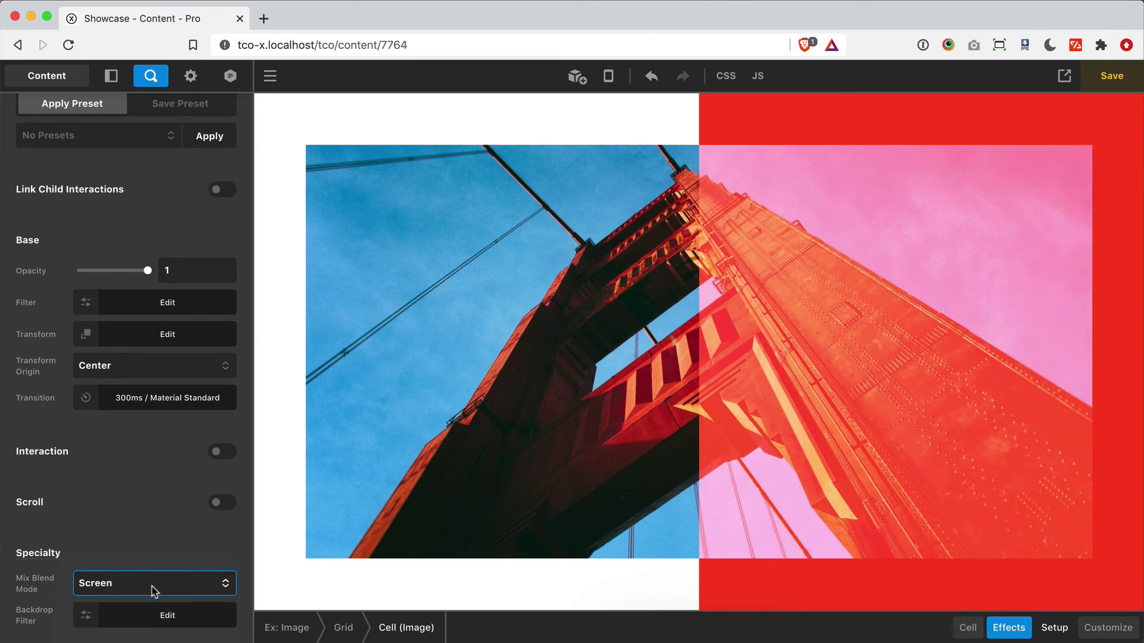
{"action": "left_click", "coordinate": [151, 587]}
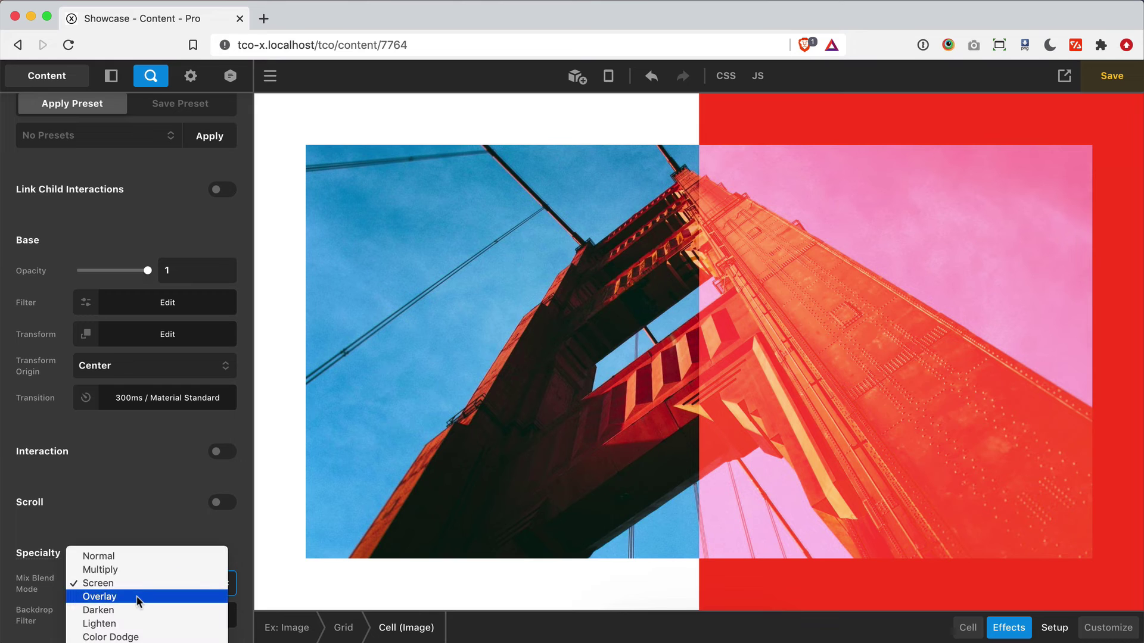
{"action": "left_click", "coordinate": [138, 599]}
{"action": "left_click", "coordinate": [168, 582]}
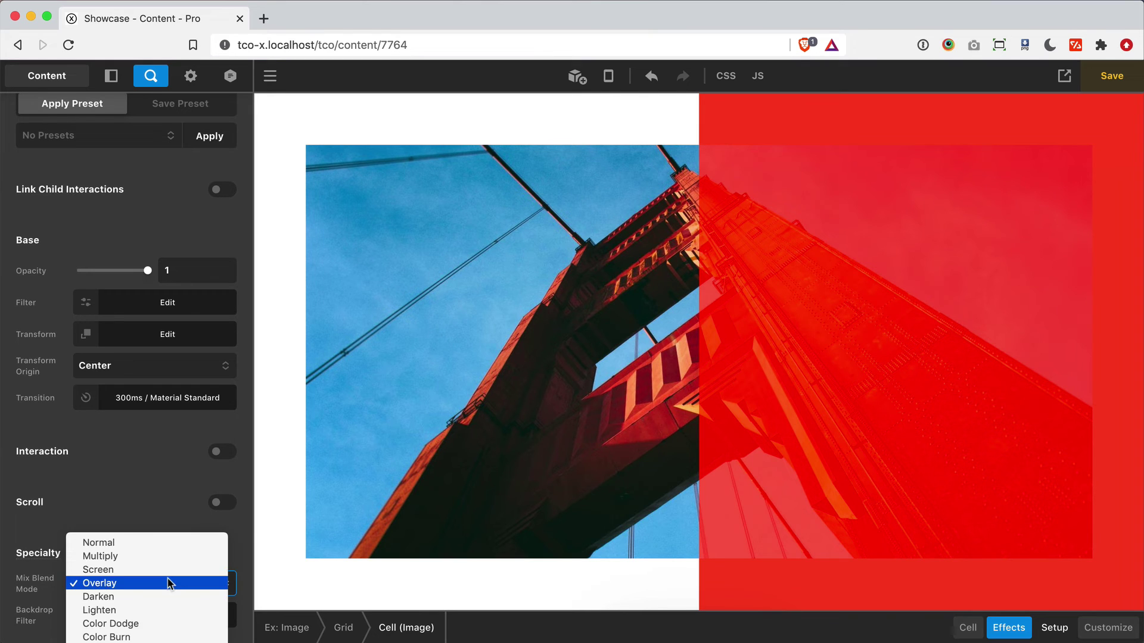
{"action": "left_click", "coordinate": [161, 595]}
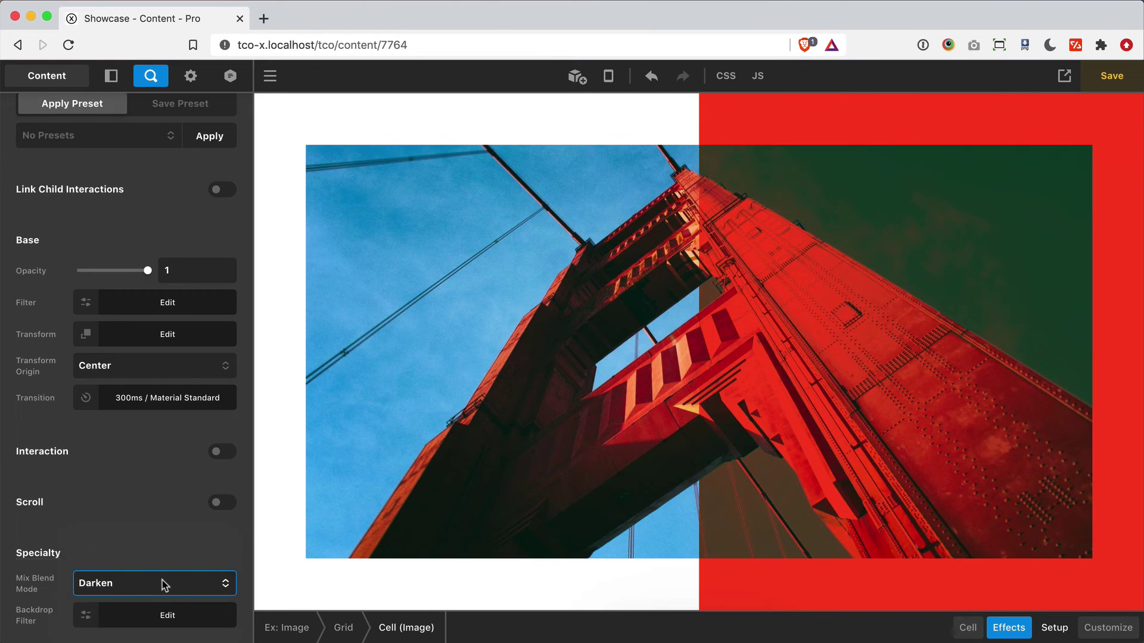
{"action": "left_click", "coordinate": [163, 585]}
{"action": "left_click", "coordinate": [150, 596]}
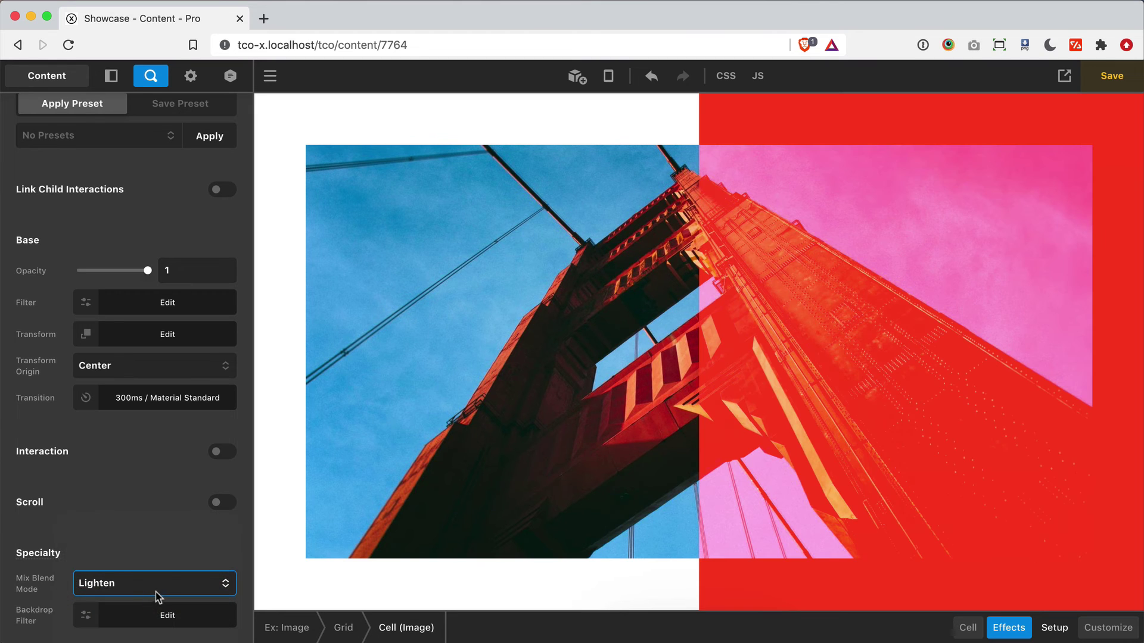
{"action": "left_click", "coordinate": [162, 588]}
{"action": "left_click", "coordinate": [155, 597]}
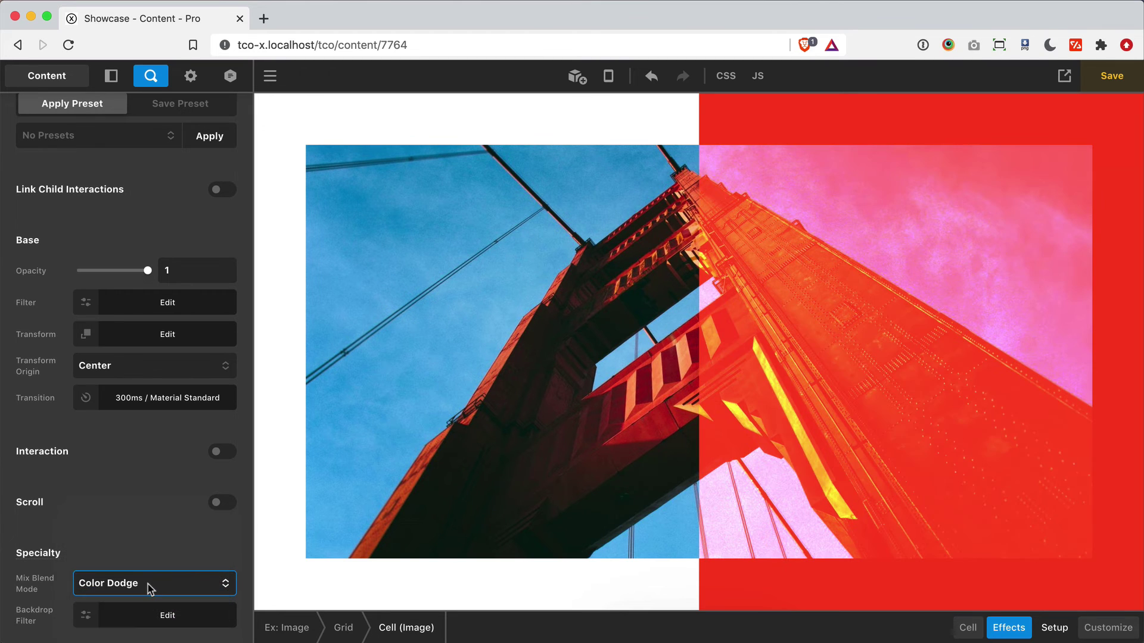
{"action": "left_click", "coordinate": [150, 589]}
{"action": "left_click", "coordinate": [149, 597]}
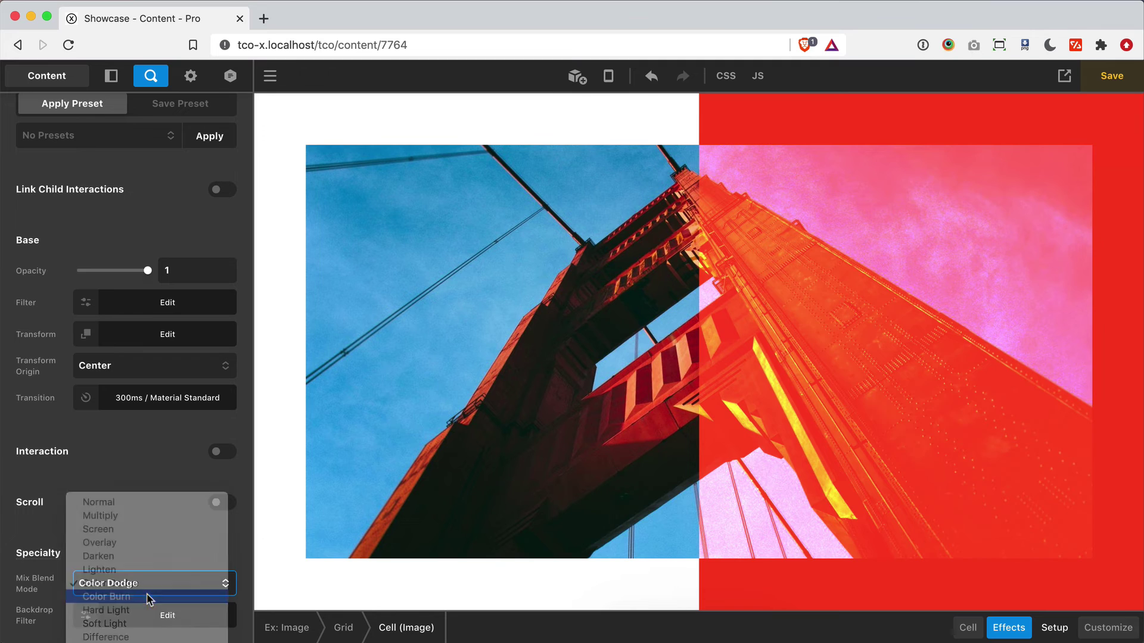
Cycle the image cell's Mix Blend Mode through Hard Light, Soft Light, Difference and Exclusion.
{"action": "left_click", "coordinate": [182, 589]}
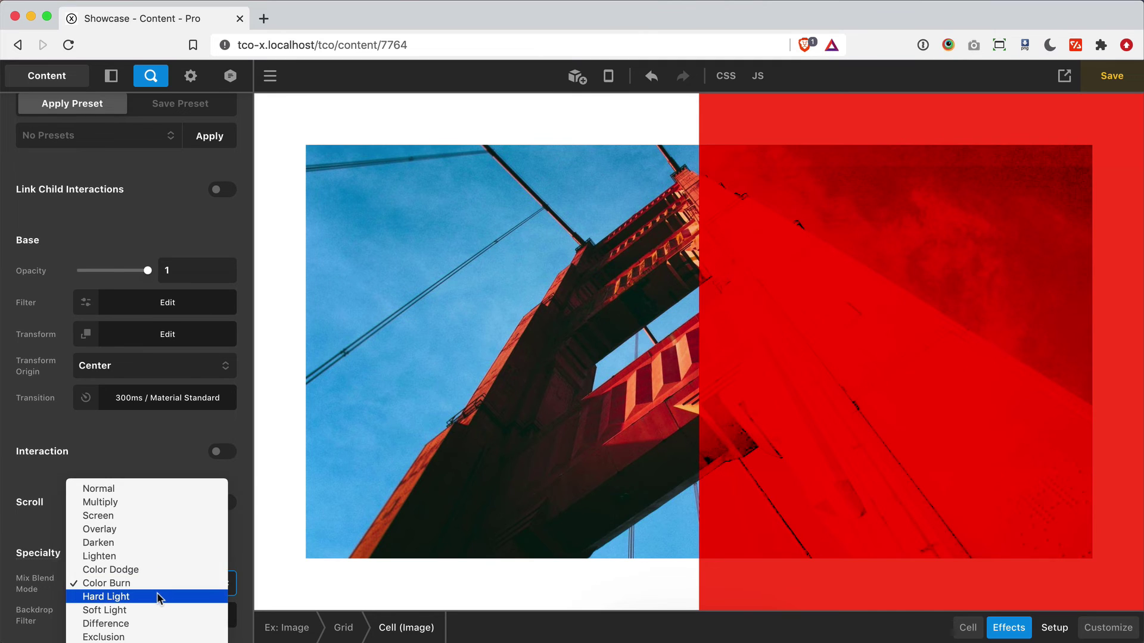
{"action": "left_click", "coordinate": [158, 597]}
{"action": "left_click", "coordinate": [190, 584]}
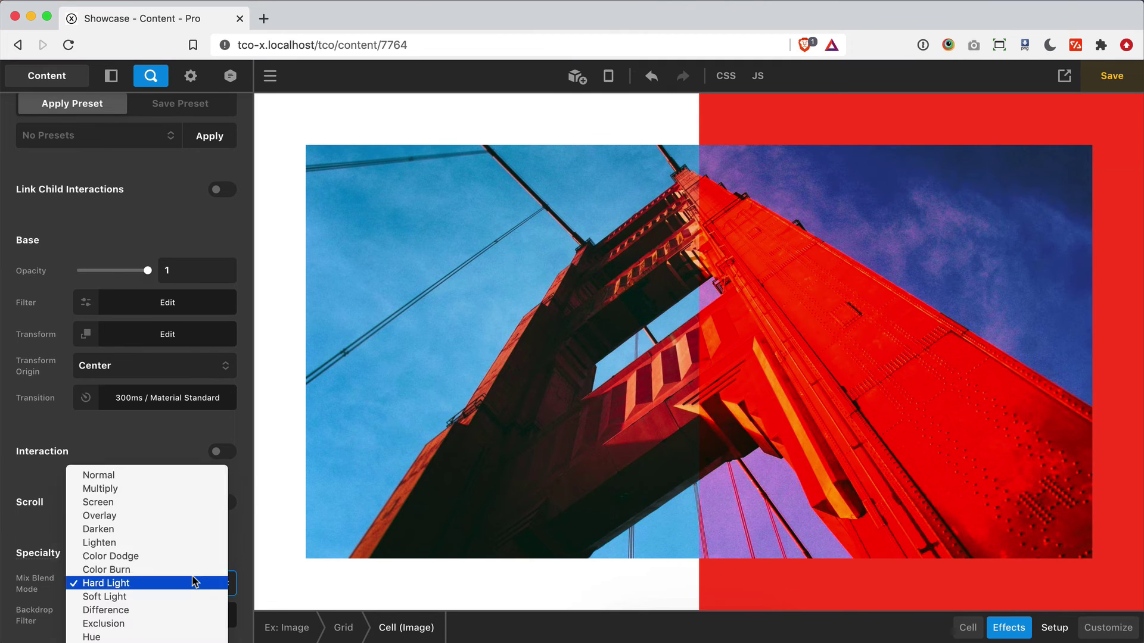
{"action": "key", "text": "Escape"}
{"action": "key", "text": "Down"}
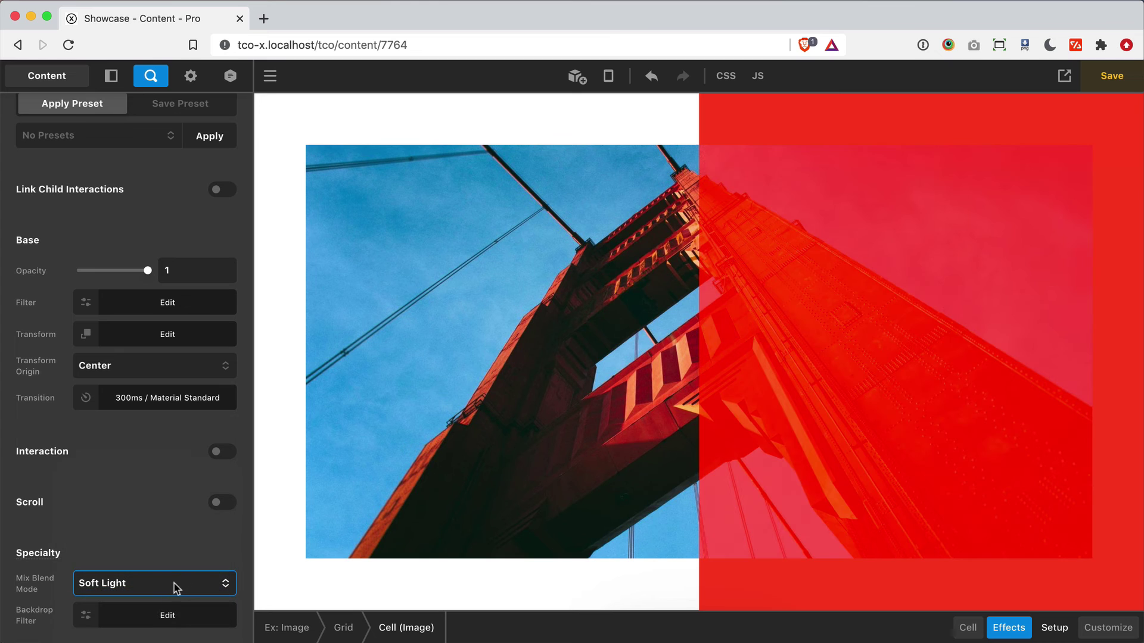
{"action": "left_click", "coordinate": [174, 584]}
{"action": "left_click", "coordinate": [168, 597]}
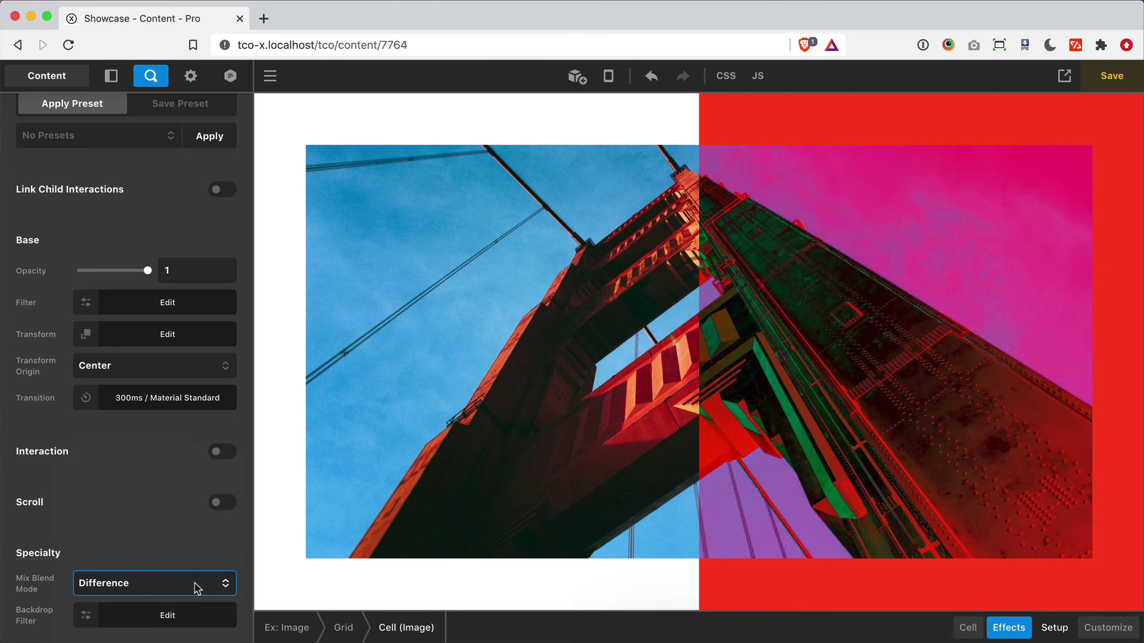
{"action": "left_click", "coordinate": [176, 590]}
{"action": "left_click", "coordinate": [156, 597]}
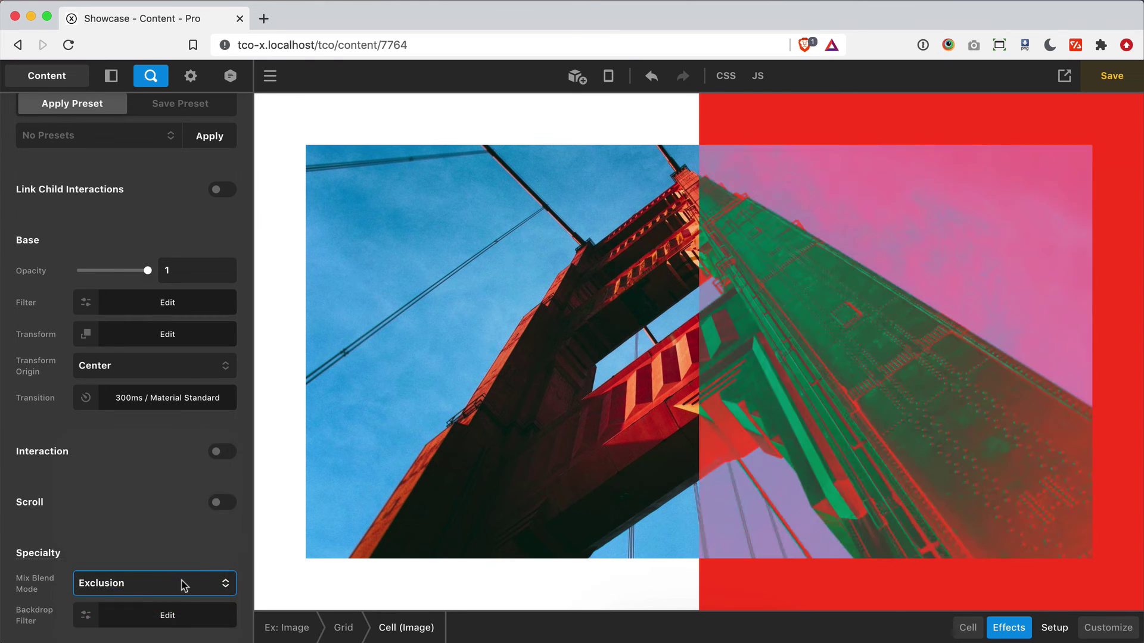
Cycle the image cell's Mix Blend Mode through Hue, Saturation, Color and Luminosity, and set it back to Normal.
{"action": "left_click", "coordinate": [178, 583]}
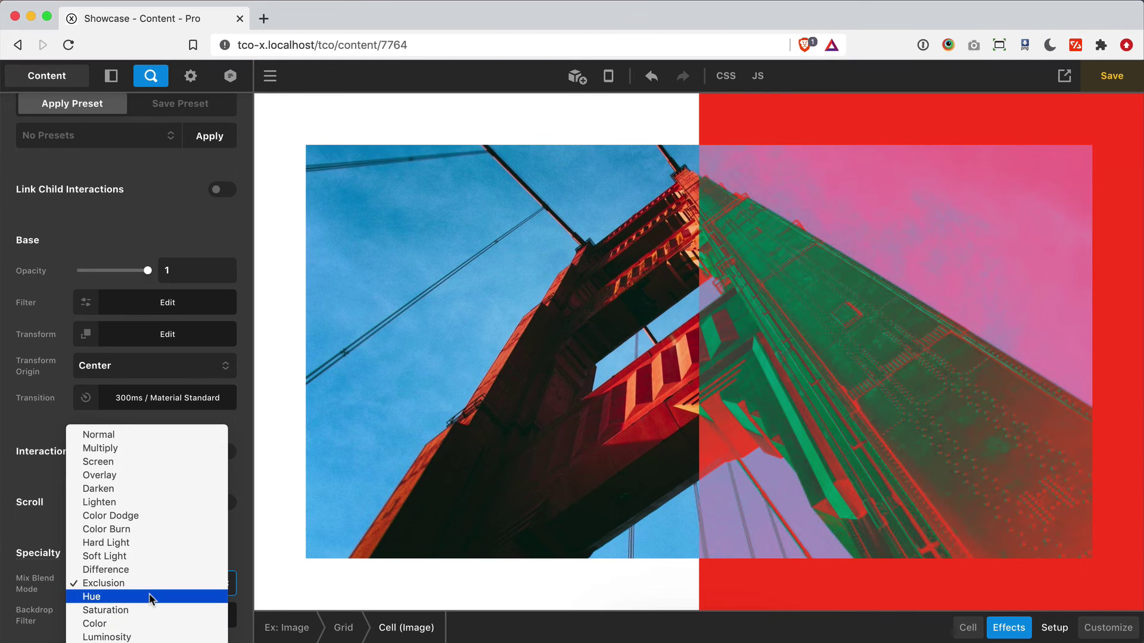
{"action": "left_click", "coordinate": [153, 597]}
{"action": "left_click", "coordinate": [199, 581]}
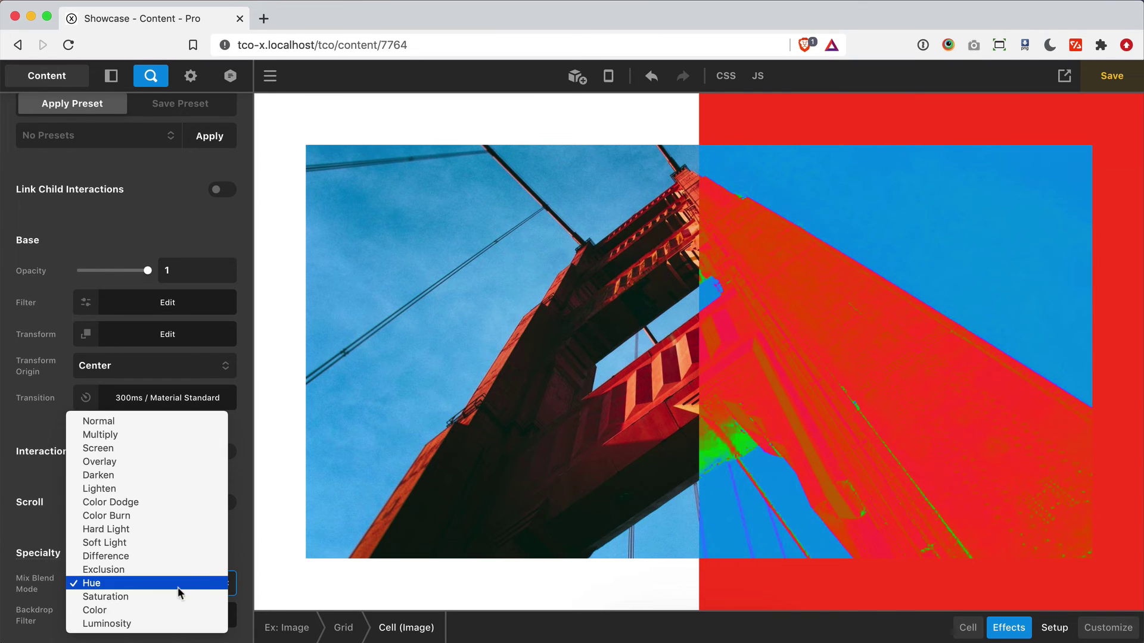
{"action": "left_click", "coordinate": [170, 599]}
{"action": "left_click", "coordinate": [180, 583]}
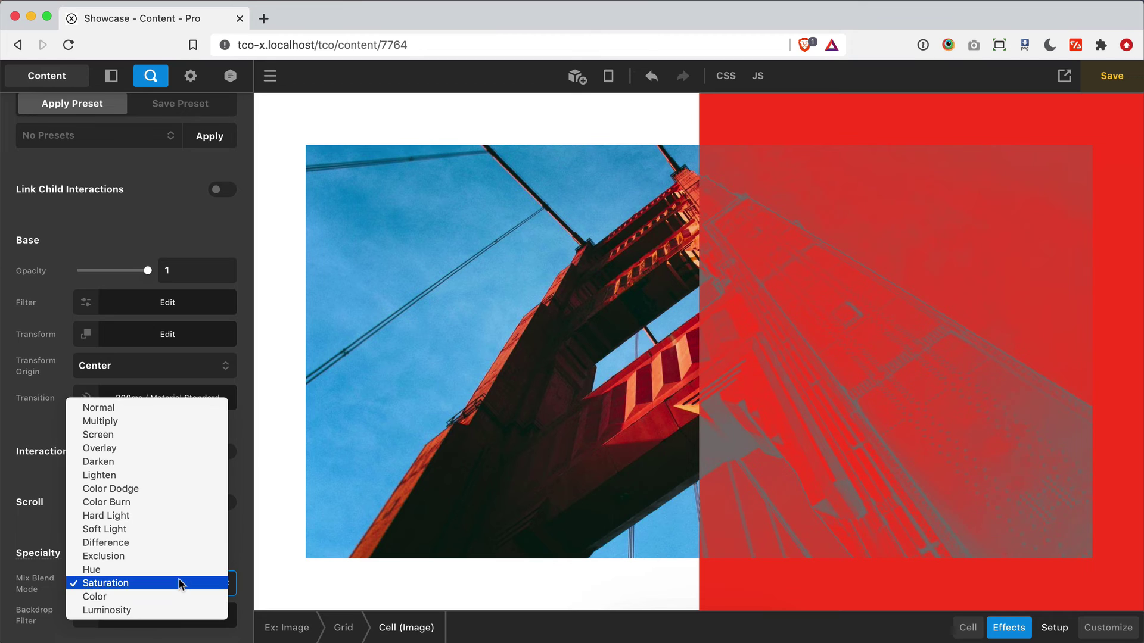
{"action": "left_click", "coordinate": [154, 599]}
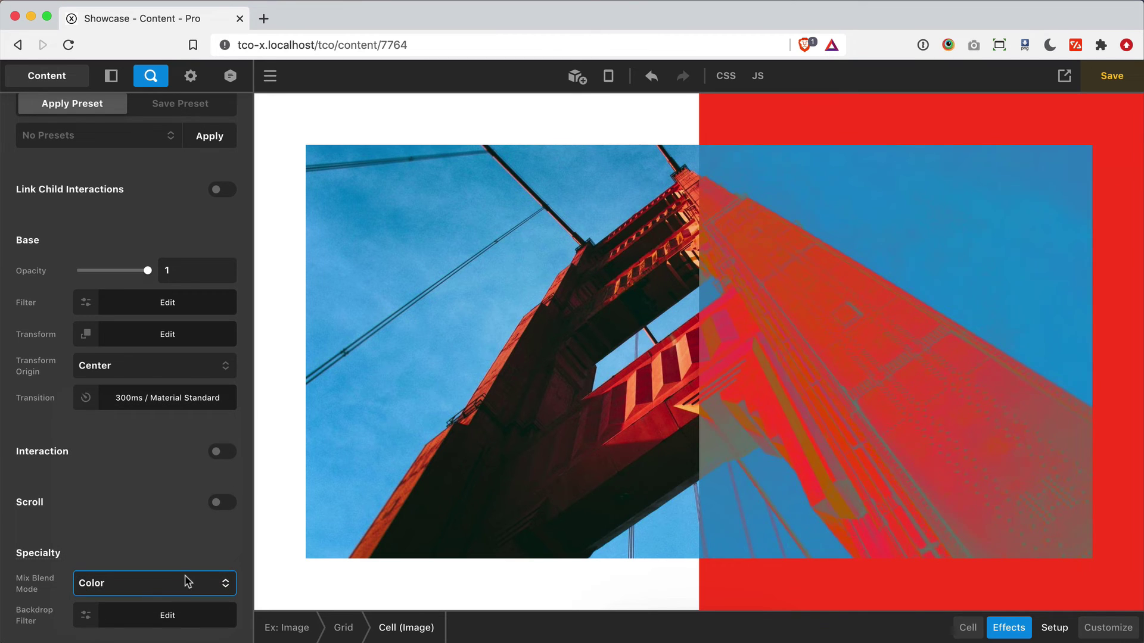
{"action": "left_click", "coordinate": [185, 582]}
{"action": "left_click", "coordinate": [162, 598]}
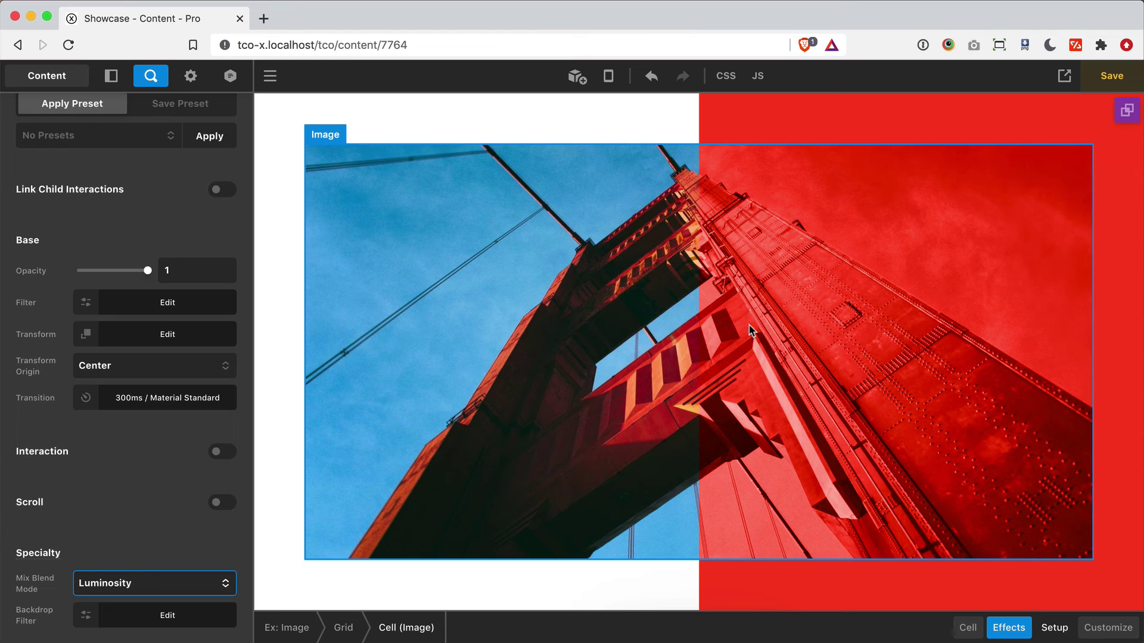
{"action": "left_click", "coordinate": [125, 583]}
{"action": "left_click", "coordinate": [137, 384]}
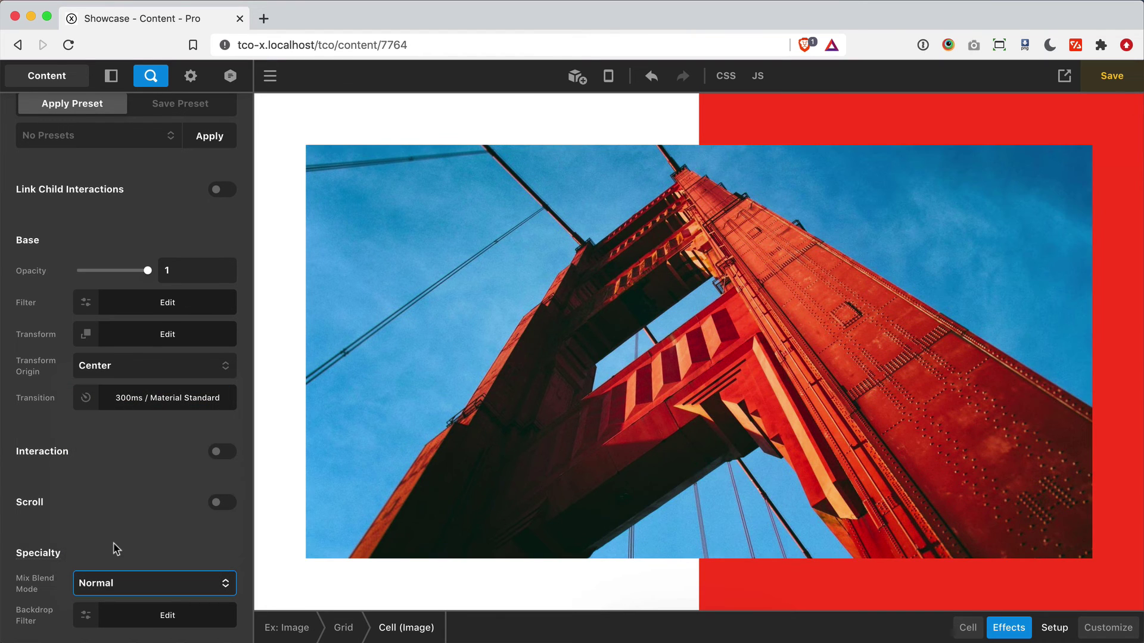
Enable the Primary Particle and Secondary Particle on the Cell (Image) and preview them on the bridge photo.
{"action": "left_click", "coordinate": [967, 627]}
{"action": "scroll", "coordinate": [127, 549], "scroll_direction": "down", "scroll_amount": 8}
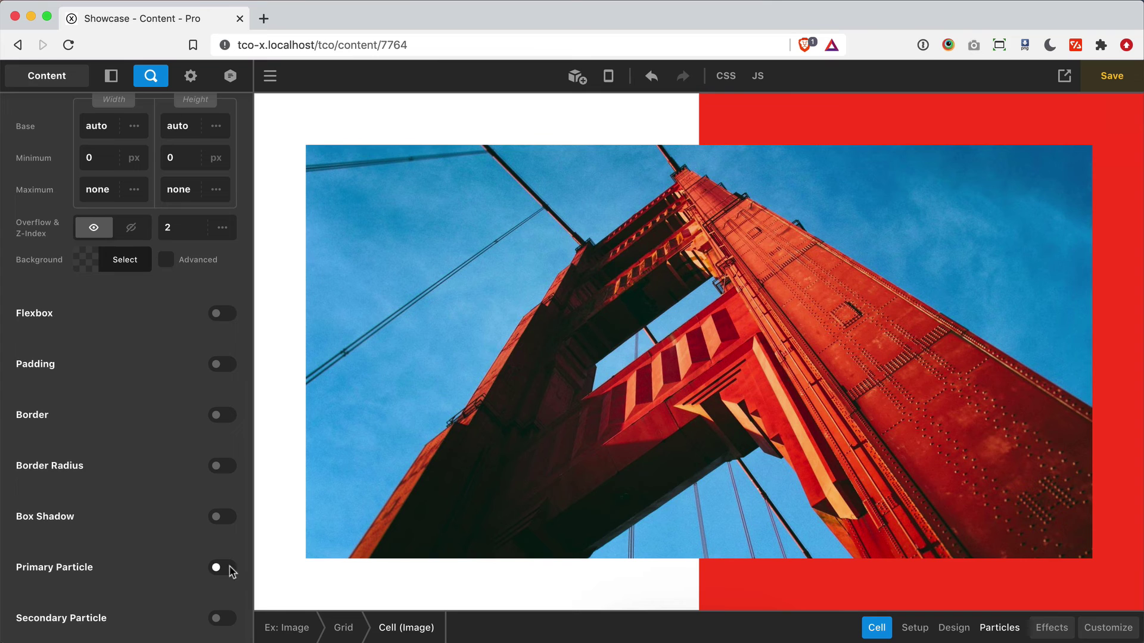
{"action": "left_click", "coordinate": [221, 620]}
{"action": "left_click", "coordinate": [220, 568]}
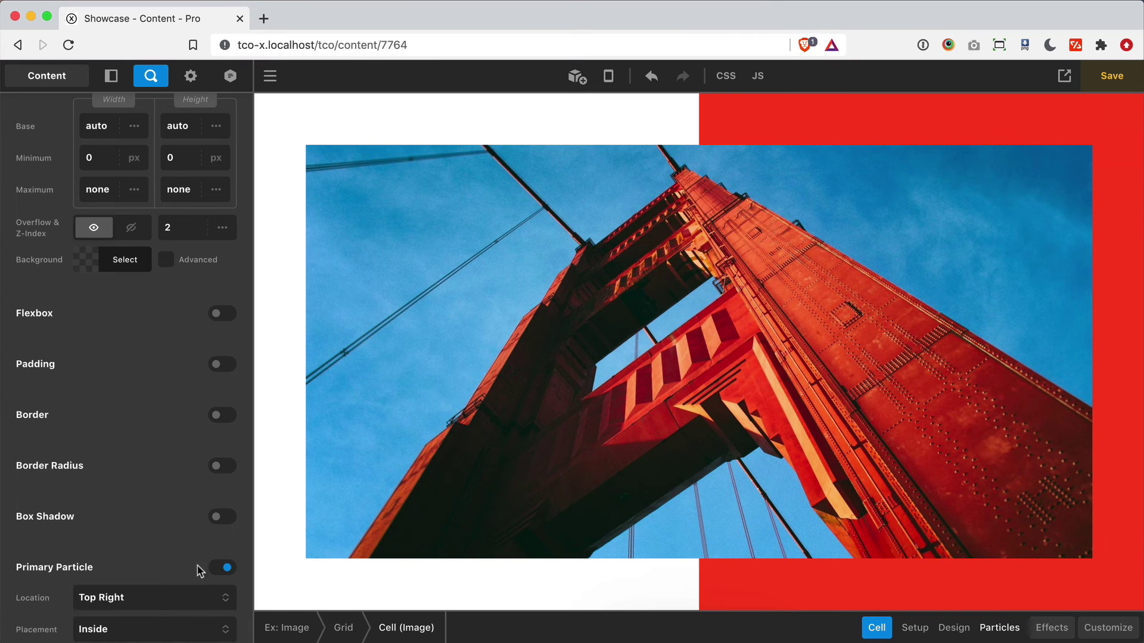
{"action": "scroll", "coordinate": [129, 569], "scroll_direction": "down", "scroll_amount": 6}
{"action": "scroll", "coordinate": [149, 554], "scroll_direction": "up", "scroll_amount": 2}
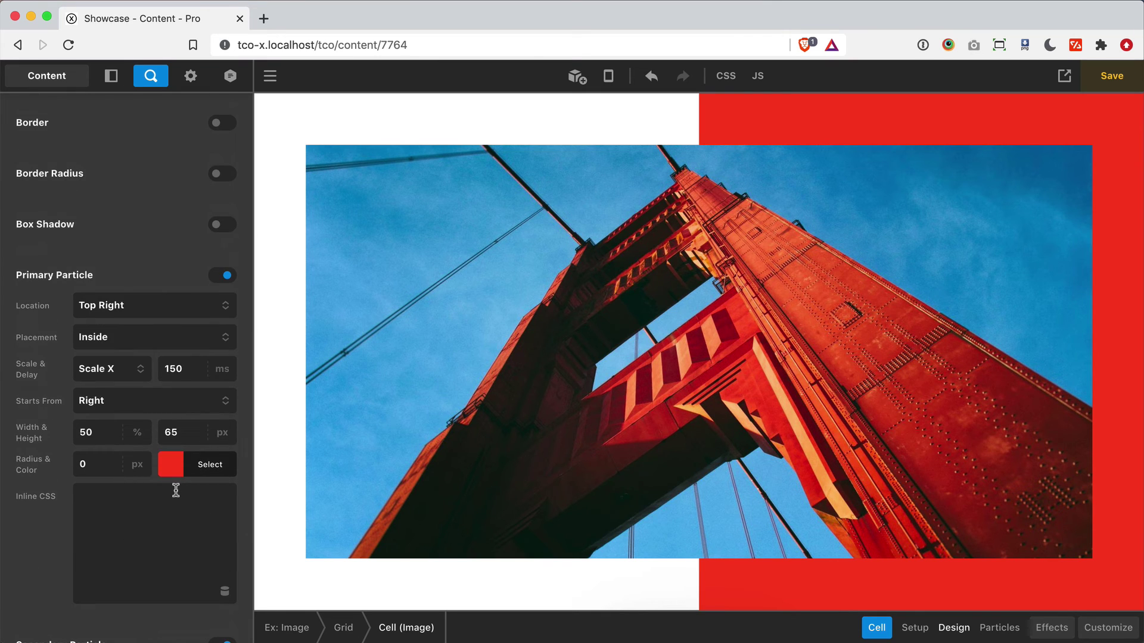
{"action": "scroll", "coordinate": [173, 488], "scroll_direction": "down", "scroll_amount": 2}
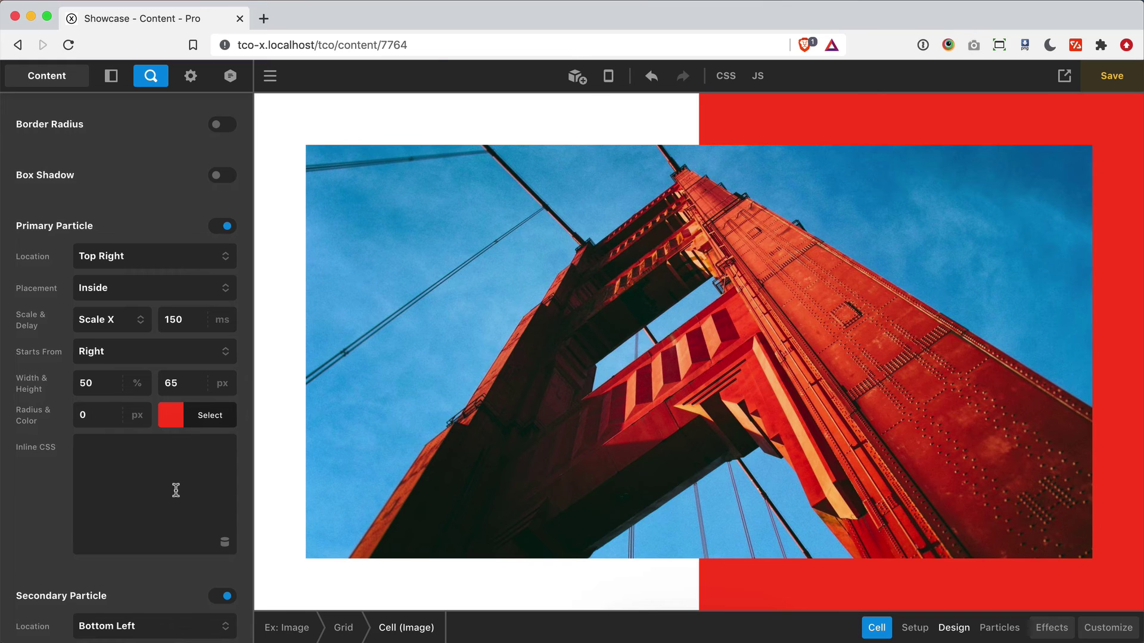
{"action": "mouse_move", "coordinate": [570, 430]}
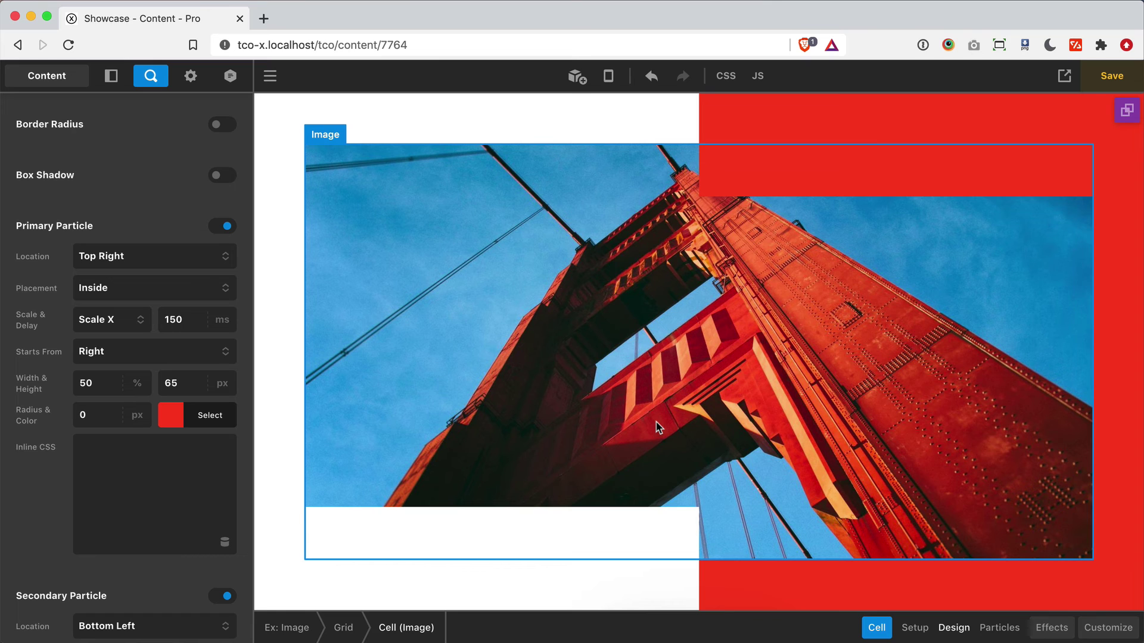
Enable Link Child Interactions in the parent Grid's effects, with only Particles as the target.
{"action": "left_click", "coordinate": [344, 628]}
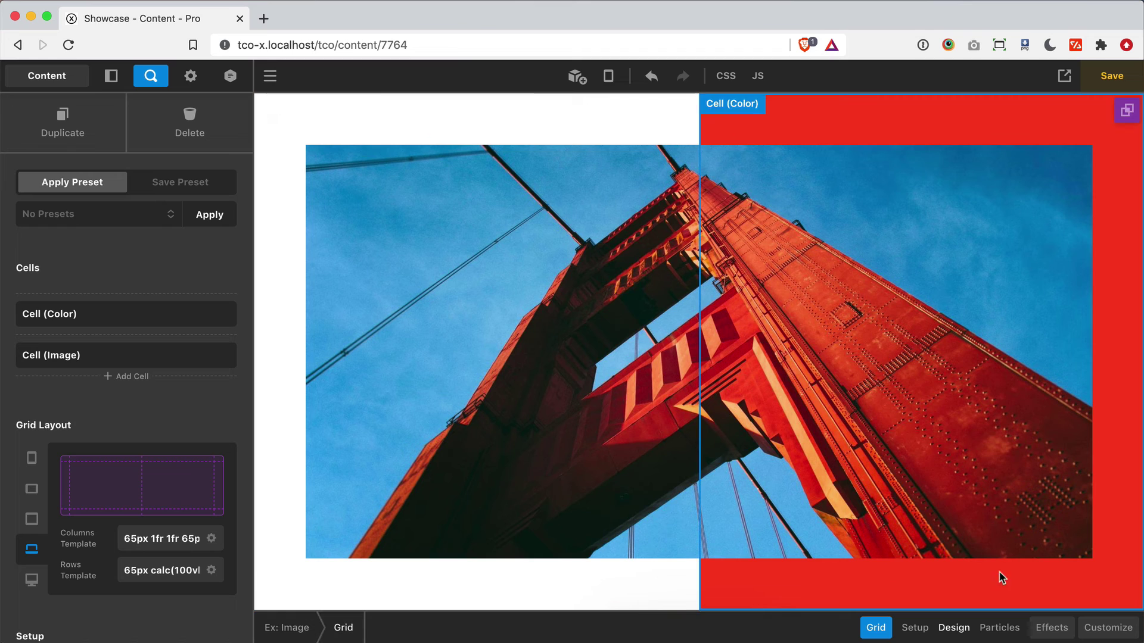
{"action": "left_click", "coordinate": [1051, 627]}
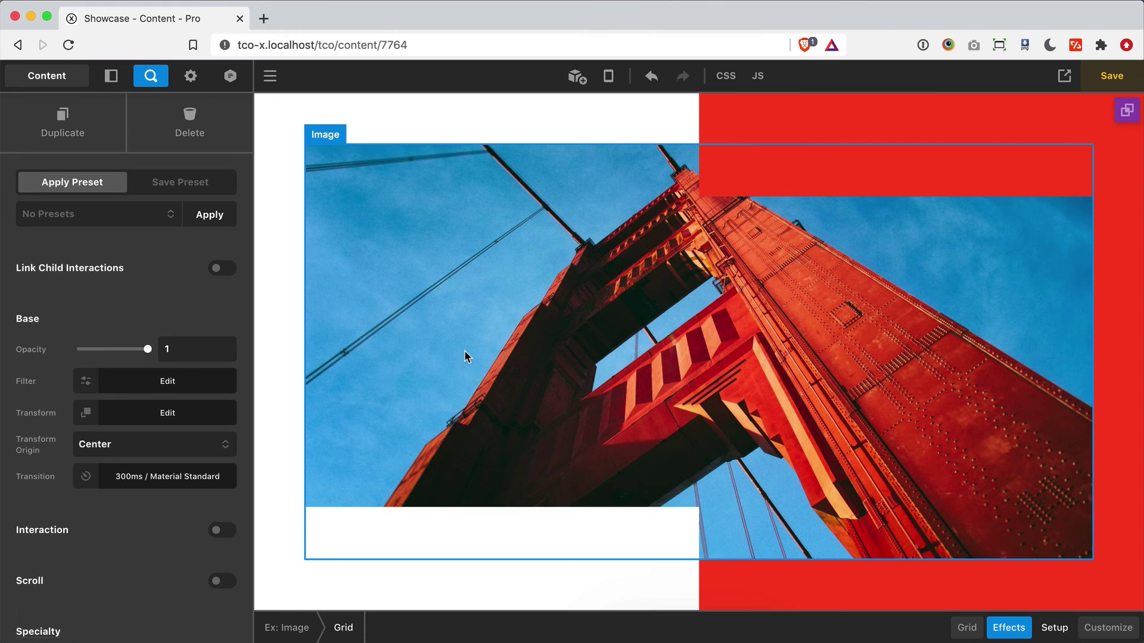
{"action": "left_click", "coordinate": [219, 271]}
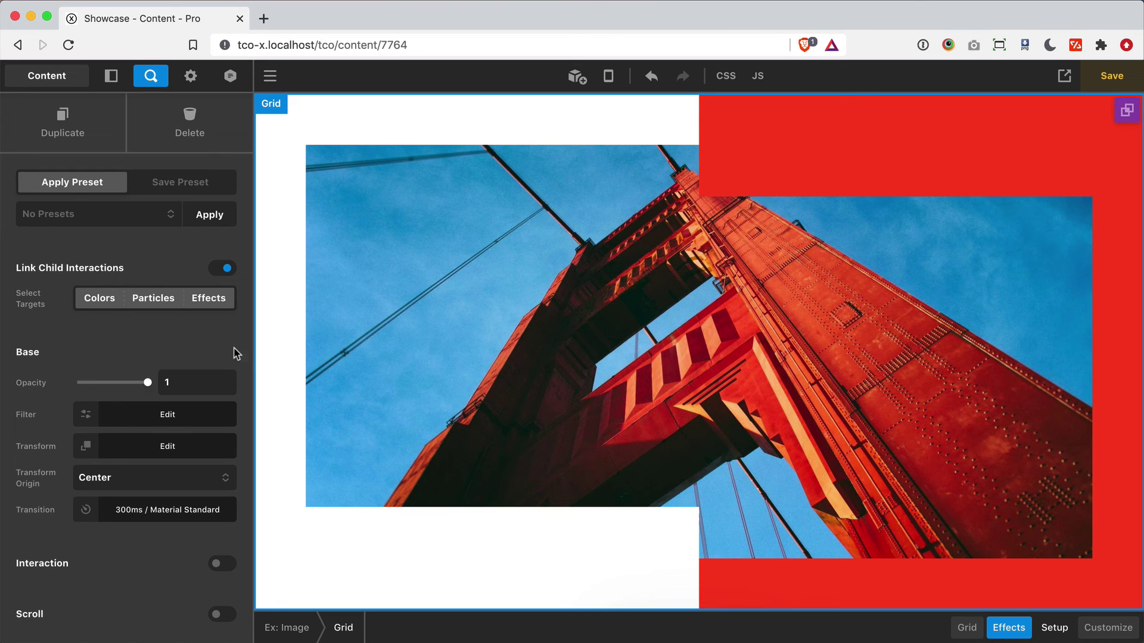
{"action": "left_click", "coordinate": [208, 298]}
{"action": "left_click", "coordinate": [102, 303]}
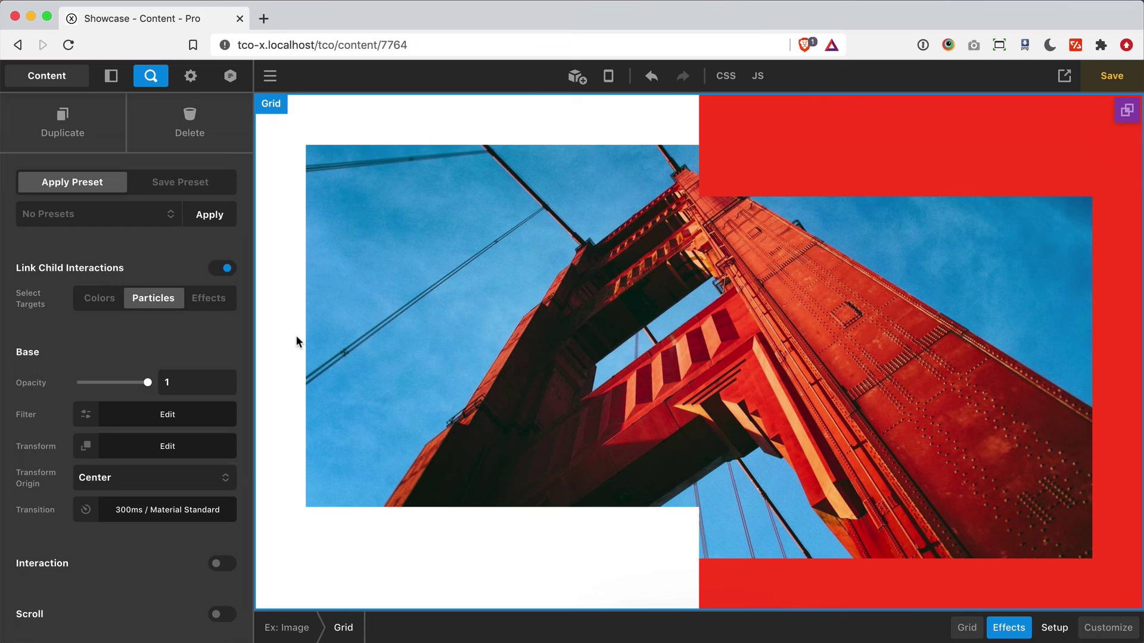
Disable the .div-overlay hiding rule in the Page CSS by deleting a character from its !important flag.
{"action": "left_click", "coordinate": [724, 78]}
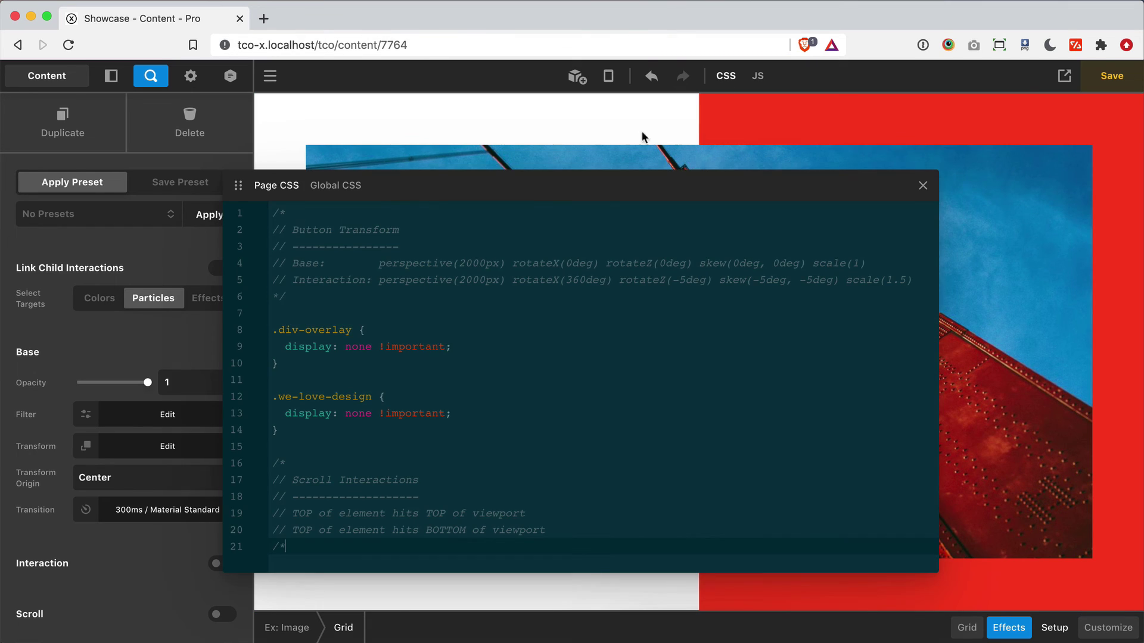
{"action": "left_click", "coordinate": [440, 347]}
{"action": "key", "text": "BackSpace"}
{"action": "left_click", "coordinate": [922, 186]}
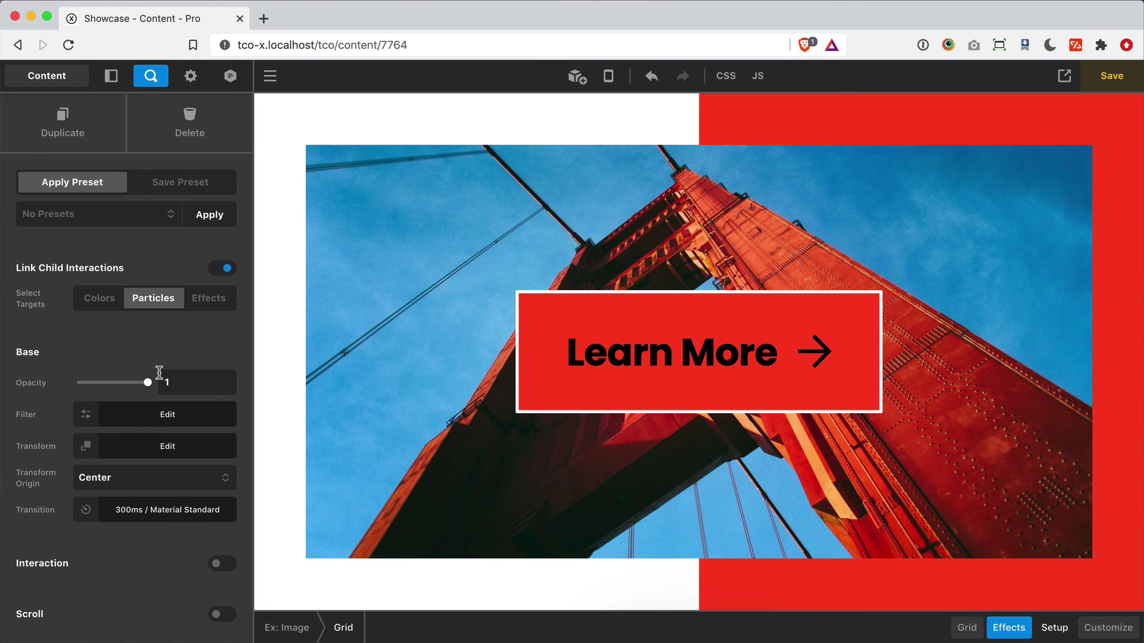
Switch the Grid's linked interaction targets from Particles to Colors, and add Effects and Particles.
{"action": "left_click", "coordinate": [153, 297]}
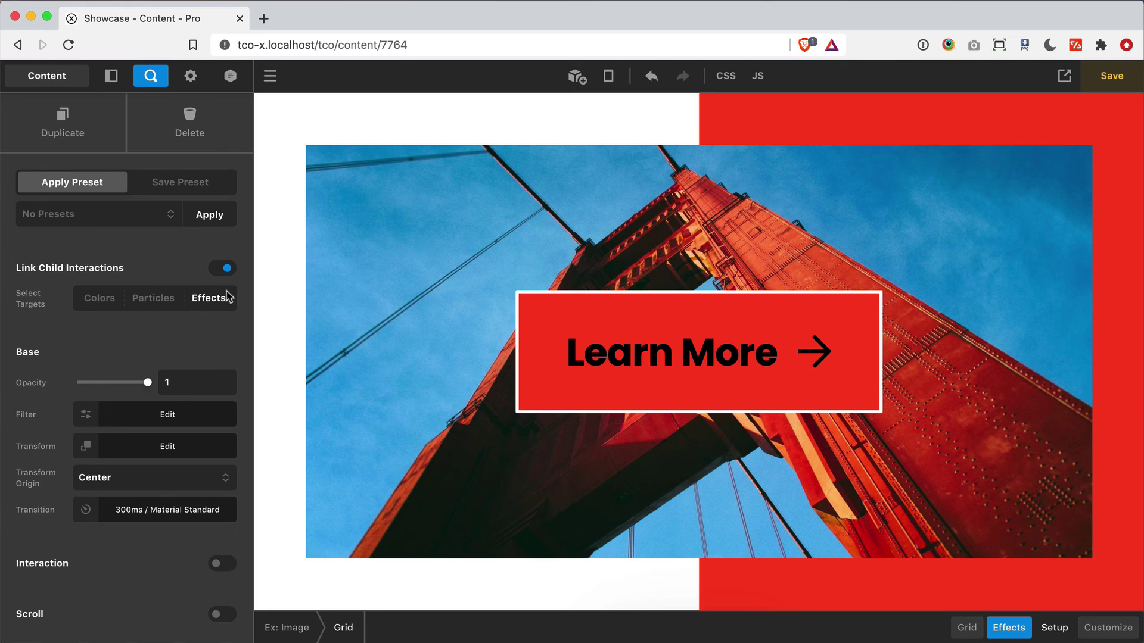
{"action": "left_click", "coordinate": [94, 301]}
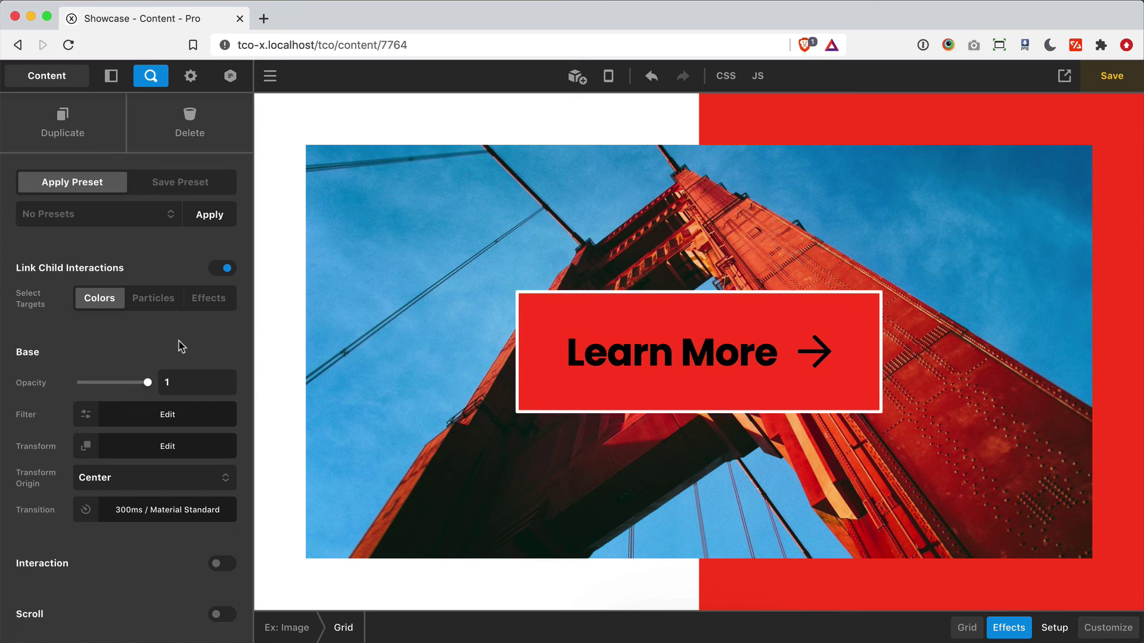
{"action": "left_click", "coordinate": [210, 305]}
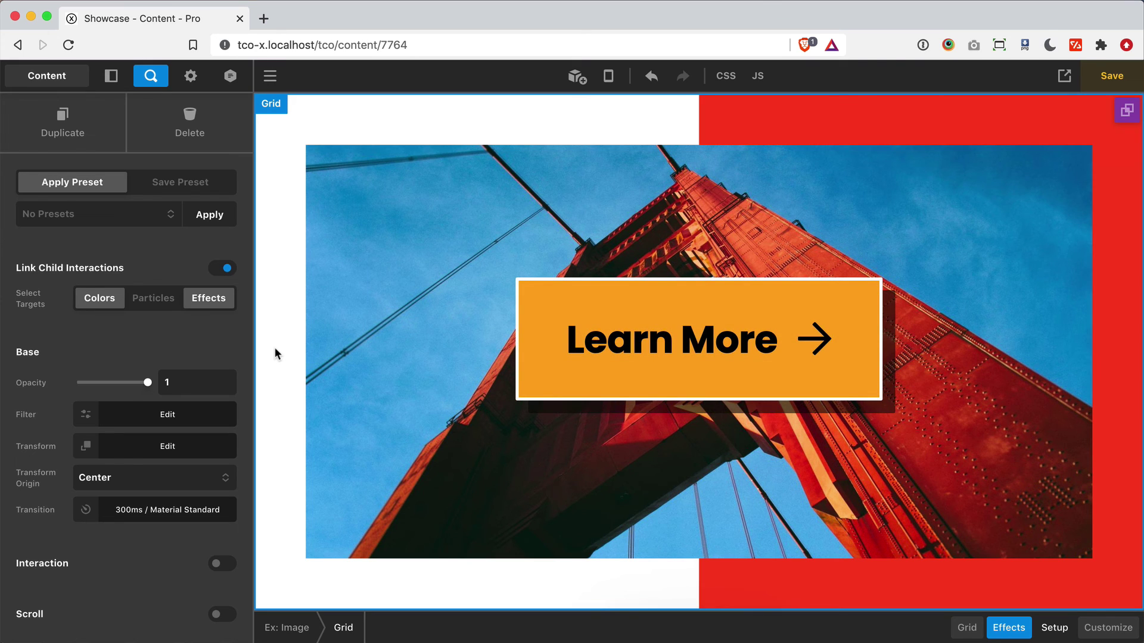
{"action": "left_click", "coordinate": [152, 302]}
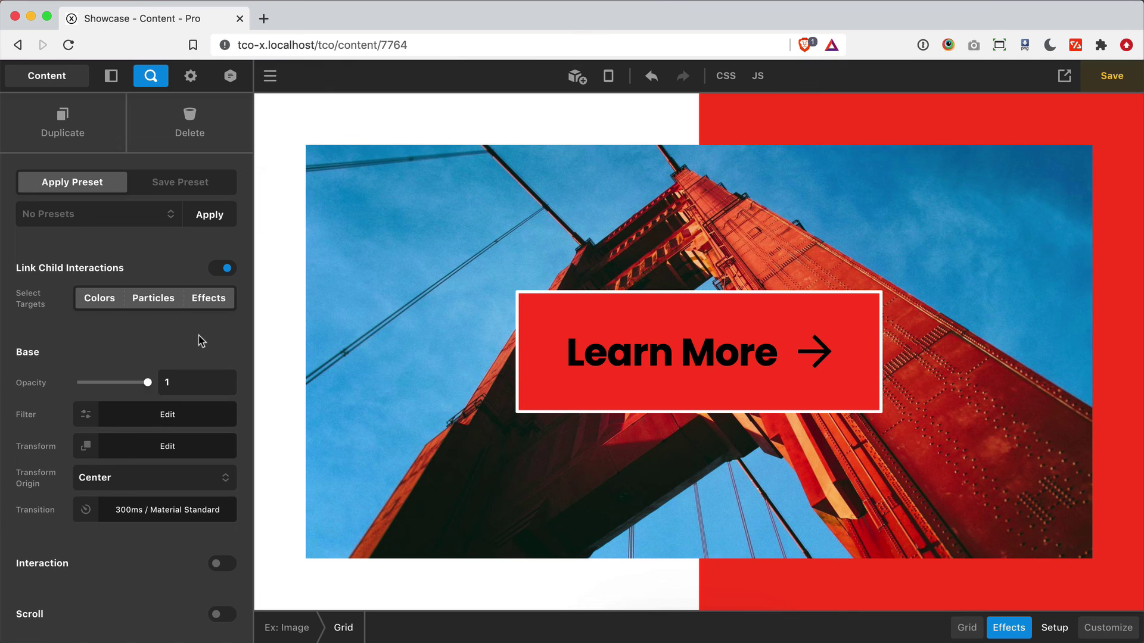
Clear the Grid's linked interaction targets and select only Colors and Effects.
{"action": "left_click", "coordinate": [207, 304]}
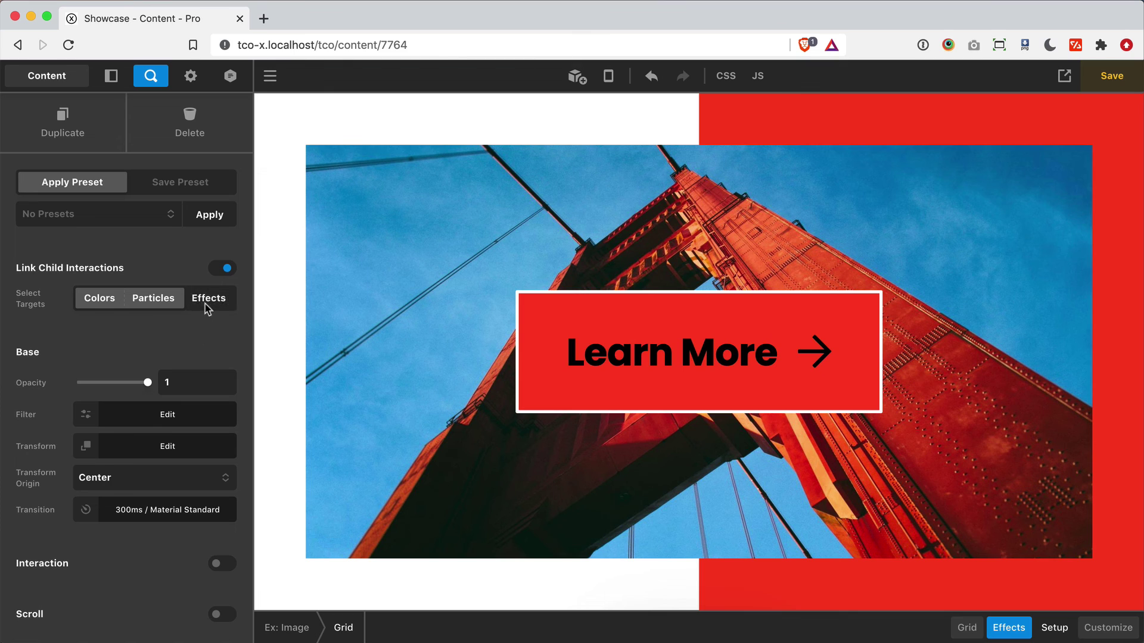
{"action": "left_click", "coordinate": [112, 307]}
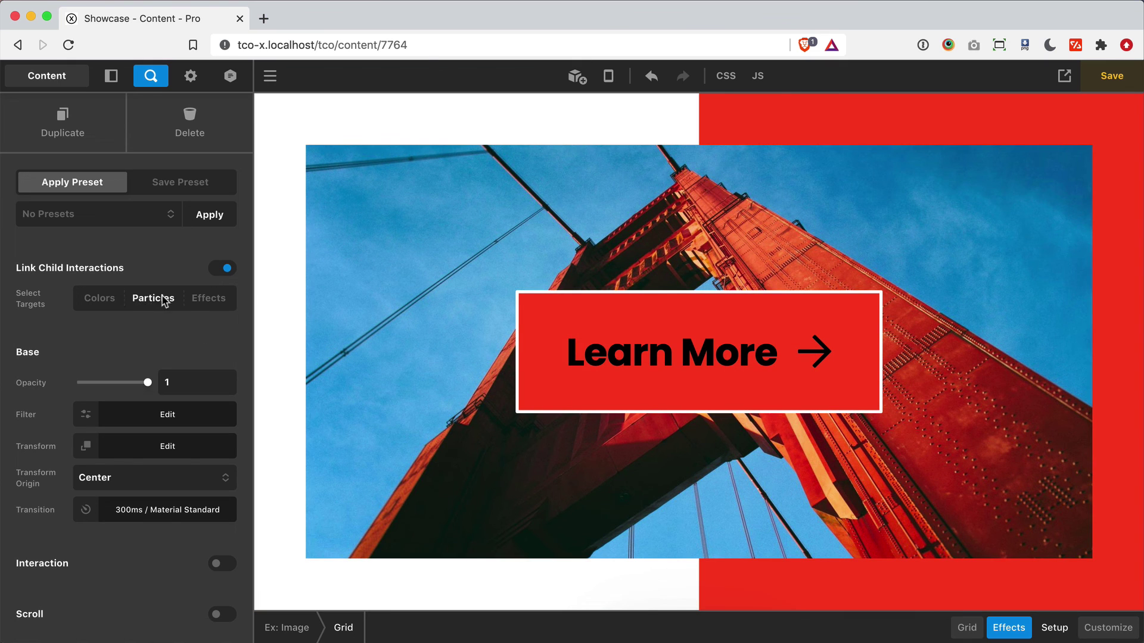
{"action": "left_click", "coordinate": [197, 301]}
{"action": "left_click", "coordinate": [96, 305]}
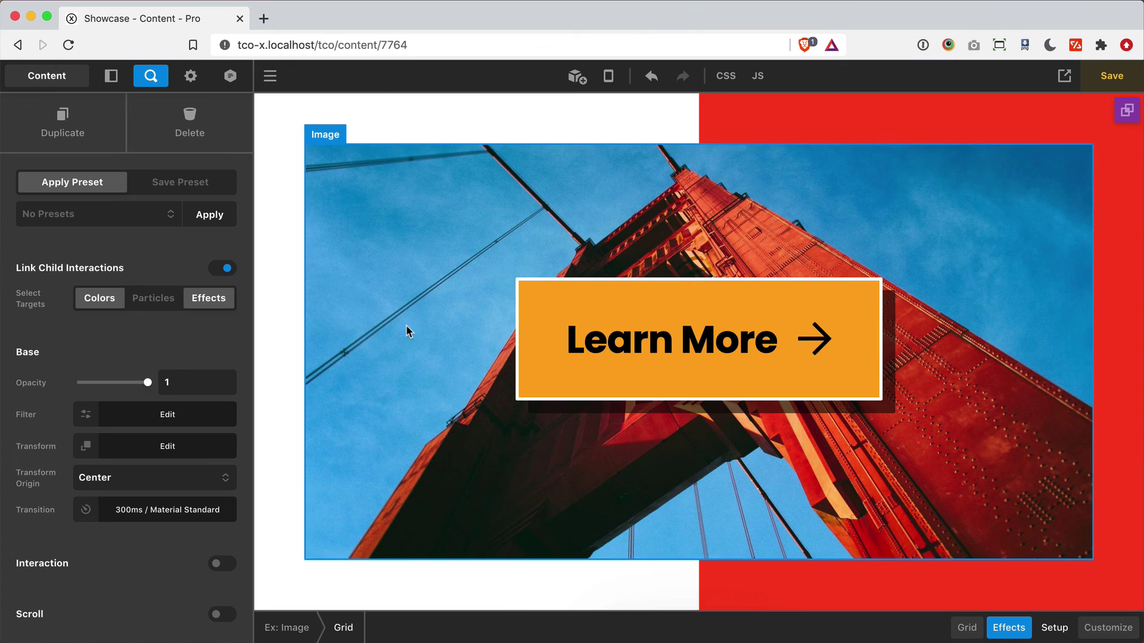
Limit the Grid's linked interaction targets to Particles and turn off Link Child Interactions.
{"action": "left_click", "coordinate": [153, 298]}
{"action": "left_click", "coordinate": [221, 301]}
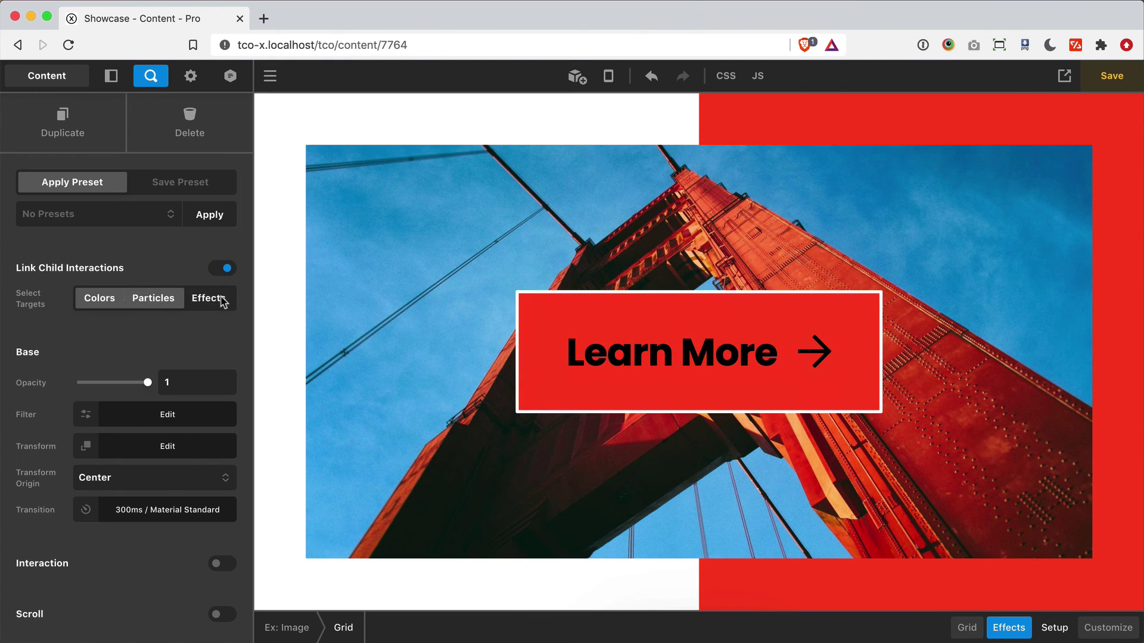
{"action": "left_click", "coordinate": [105, 306]}
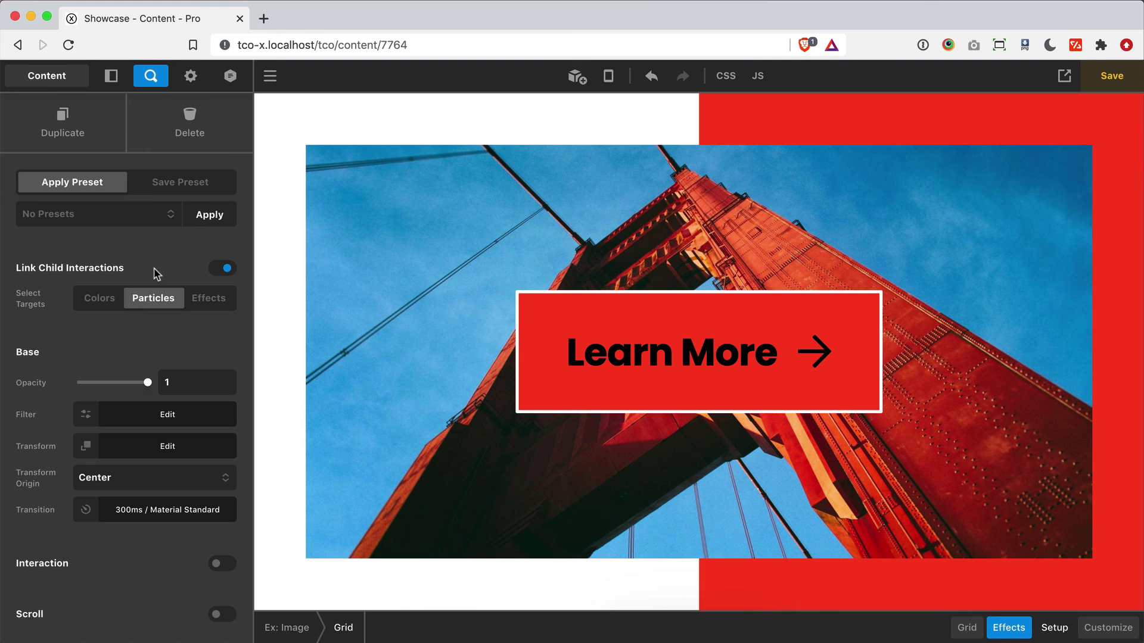
{"action": "left_click", "coordinate": [220, 269]}
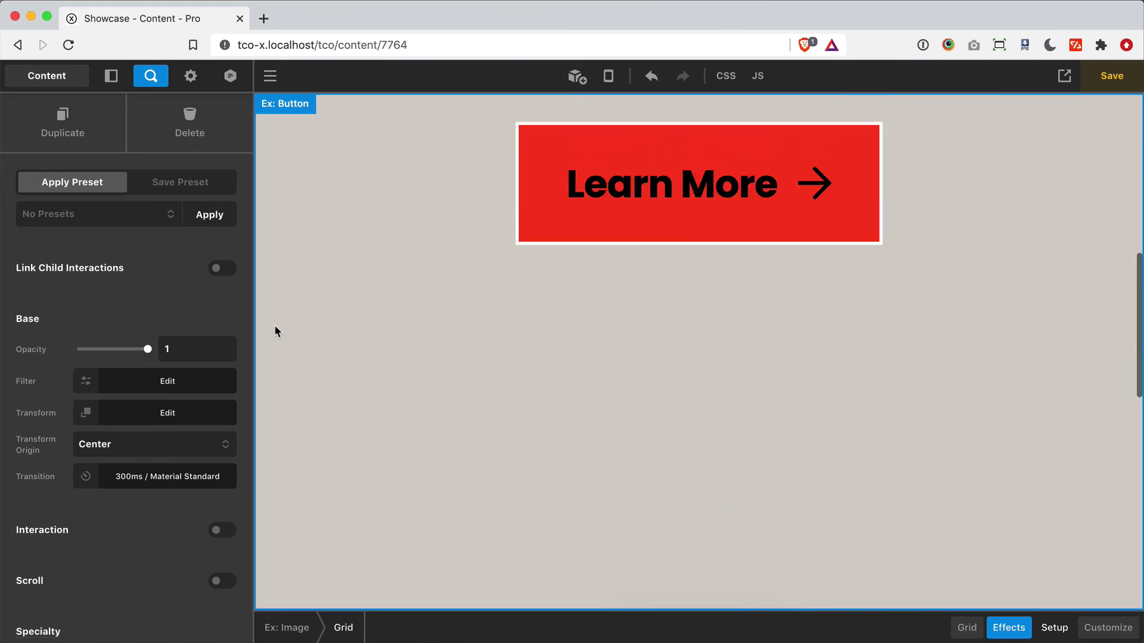
Change the 250vh value in the minimum height calculation of the column holding the Learn More button to 100vh.
{"action": "left_click", "coordinate": [435, 326]}
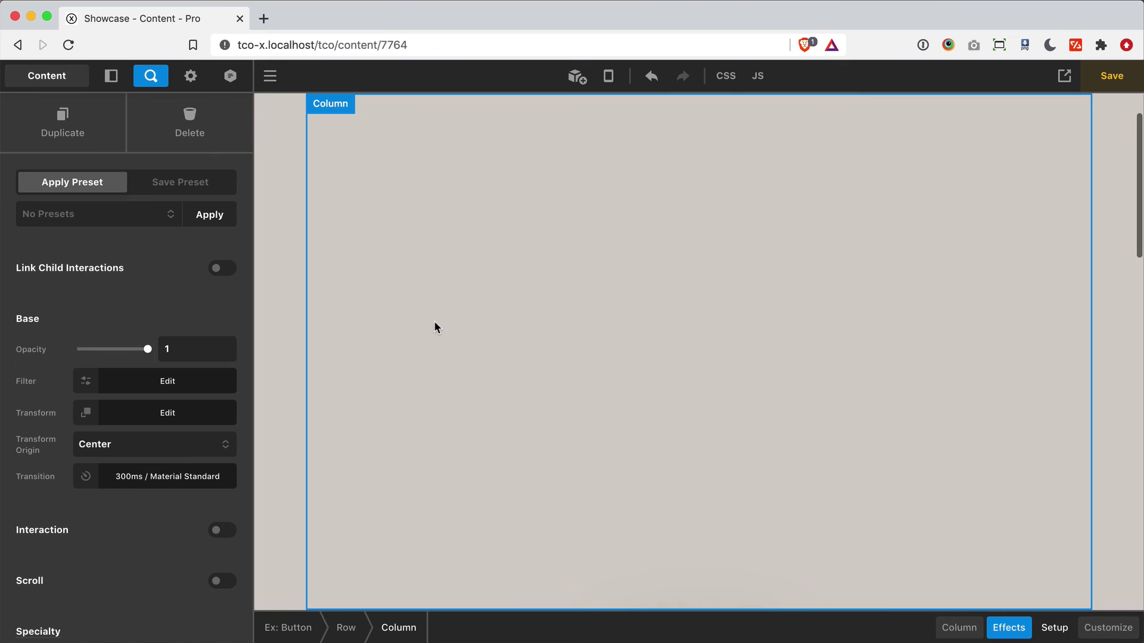
{"action": "left_click", "coordinate": [960, 628]}
{"action": "left_click", "coordinate": [200, 504]}
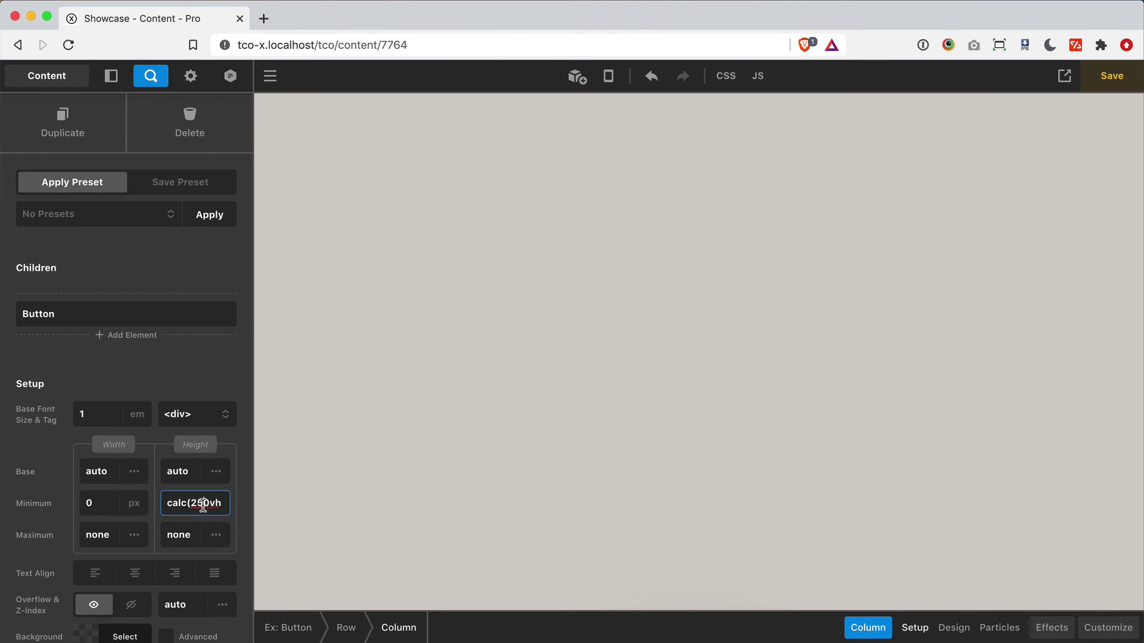
{"action": "key", "text": "BackSpace"}
{"action": "key", "text": "BackSpace"}
{"action": "type", "text": "10"}
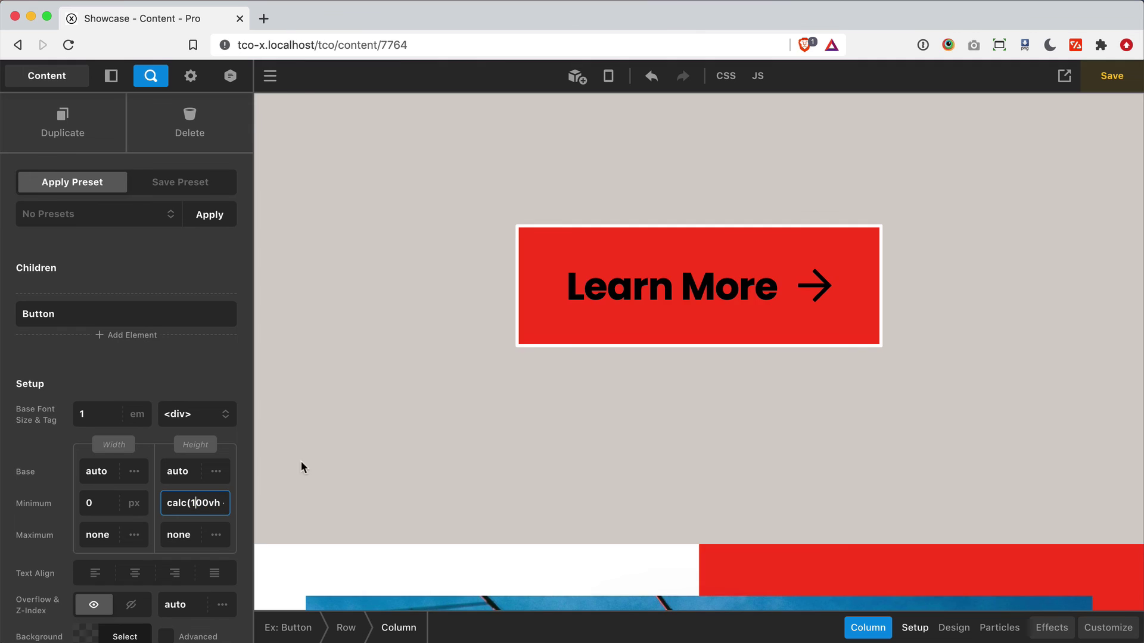
Select the section around the Learn More button and enable its advanced background to show the pattern image.
{"action": "left_click", "coordinate": [283, 260]}
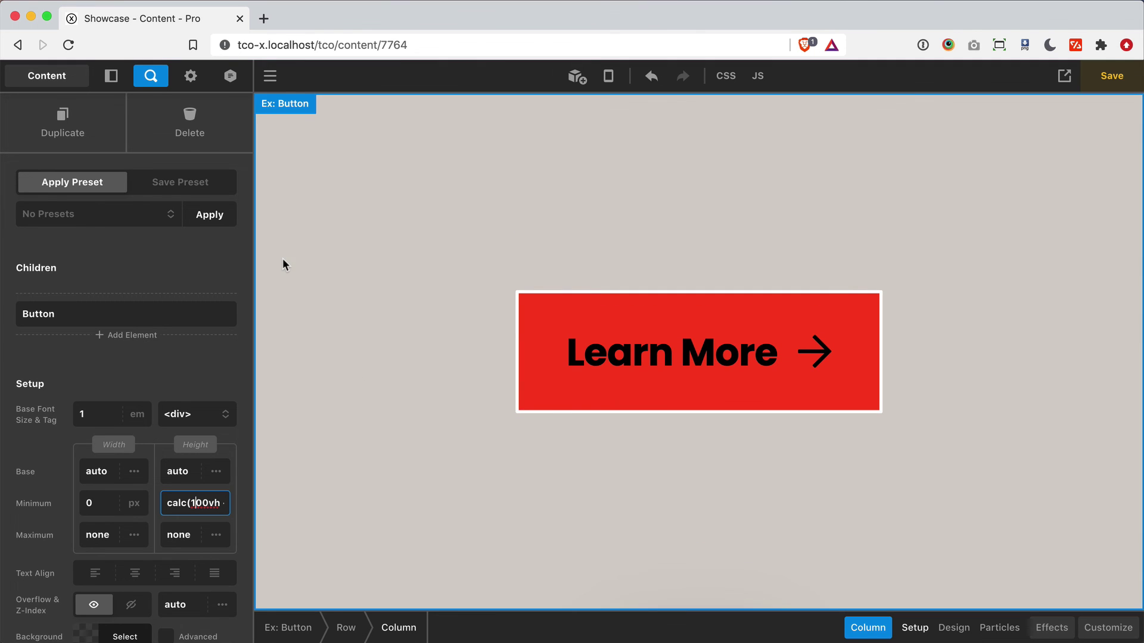
{"action": "scroll", "coordinate": [116, 442], "scroll_direction": "down", "scroll_amount": 3}
{"action": "left_click", "coordinate": [172, 437]}
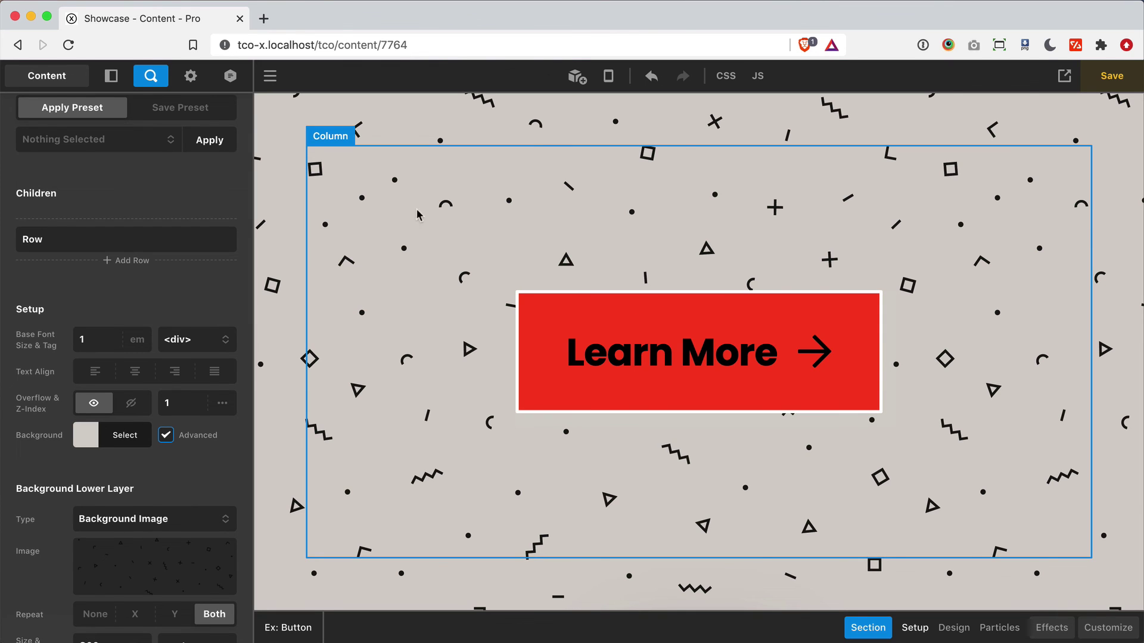
Set the Learn More button's base background color to rgba(252, 63, 29, 0.55).
{"action": "left_click", "coordinate": [562, 337]}
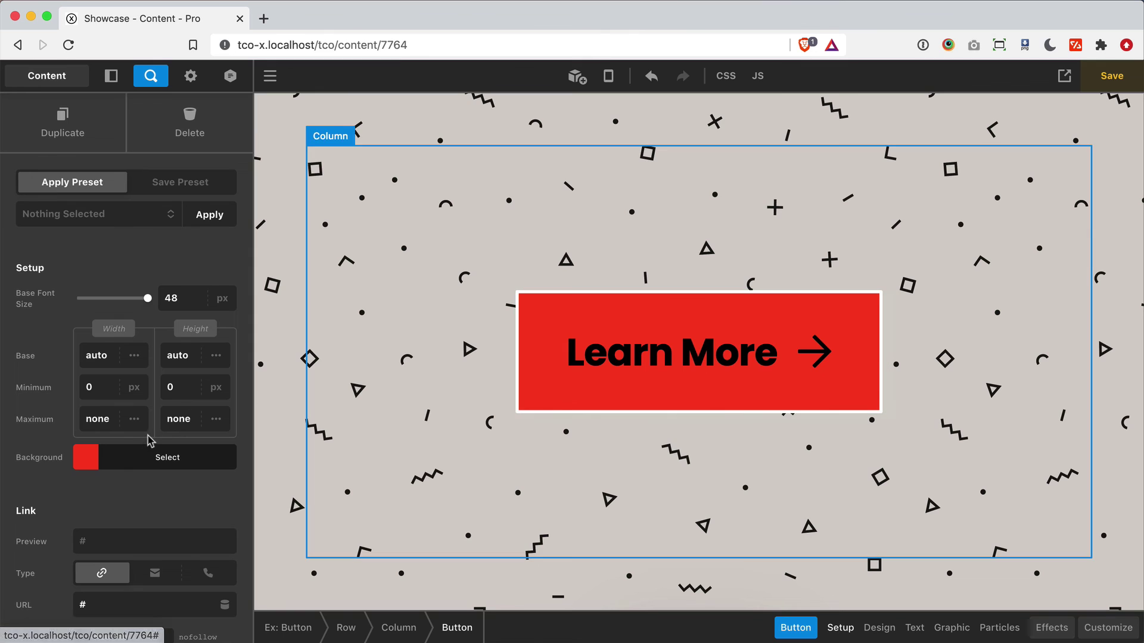
{"action": "left_click", "coordinate": [148, 456]}
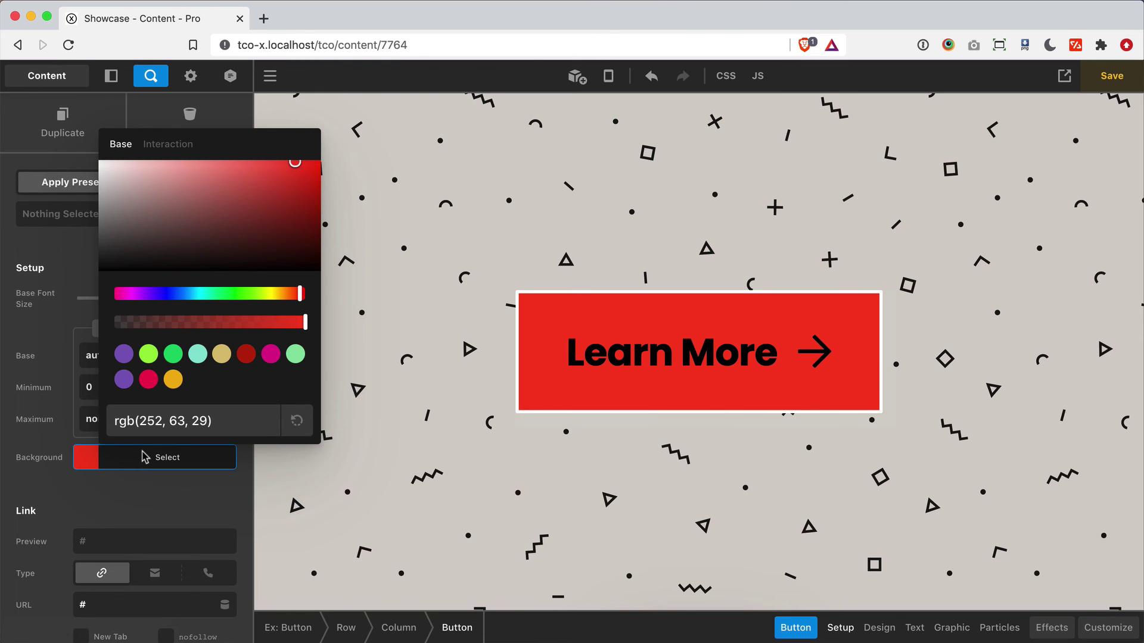
{"action": "left_click", "coordinate": [253, 322]}
{"action": "left_click", "coordinate": [247, 423]}
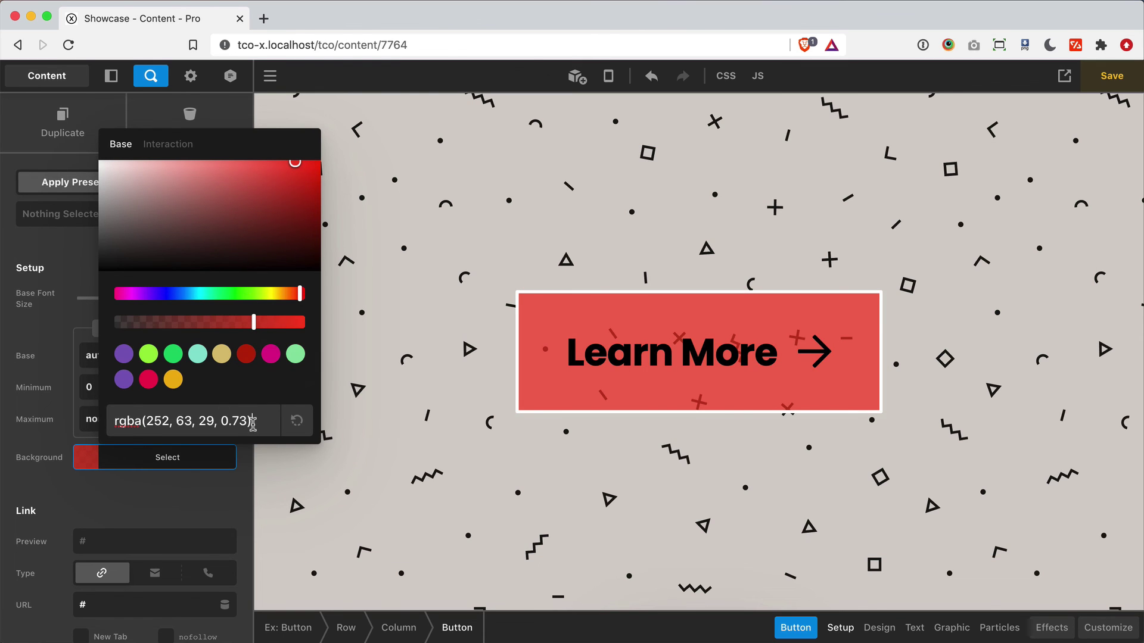
{"action": "key", "text": "shift+Left"}
{"action": "key", "text": "shift+Left"}
{"action": "type", "text": "55"}
{"action": "left_click", "coordinate": [190, 465]}
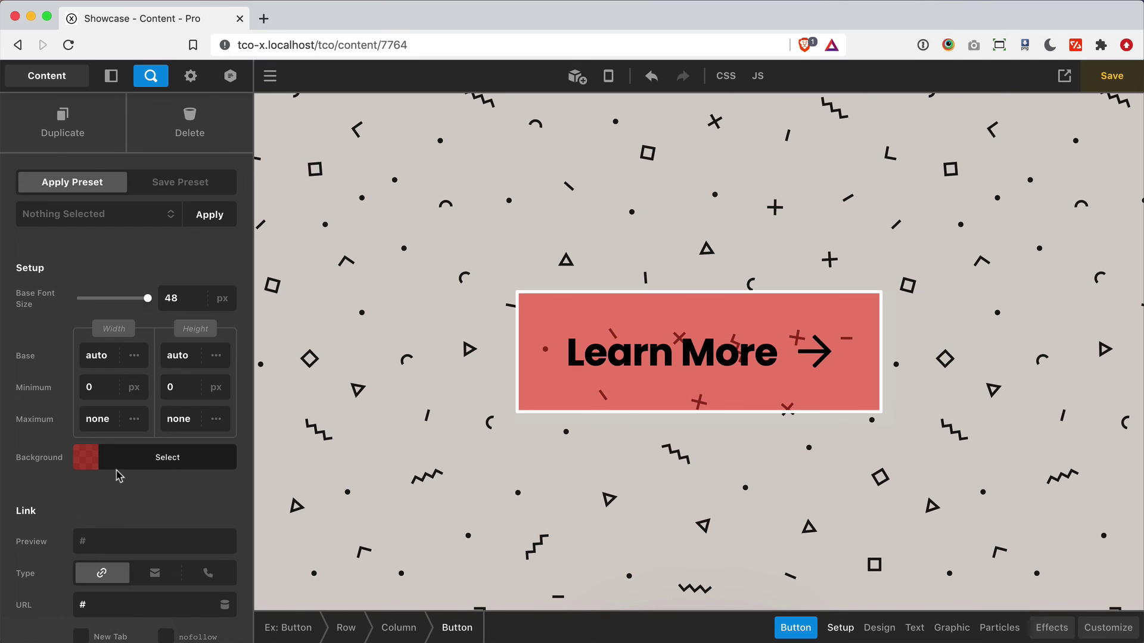
Add a 5 px Blur backdrop filter to the Learn More button's effects.
{"action": "left_click", "coordinate": [1051, 627]}
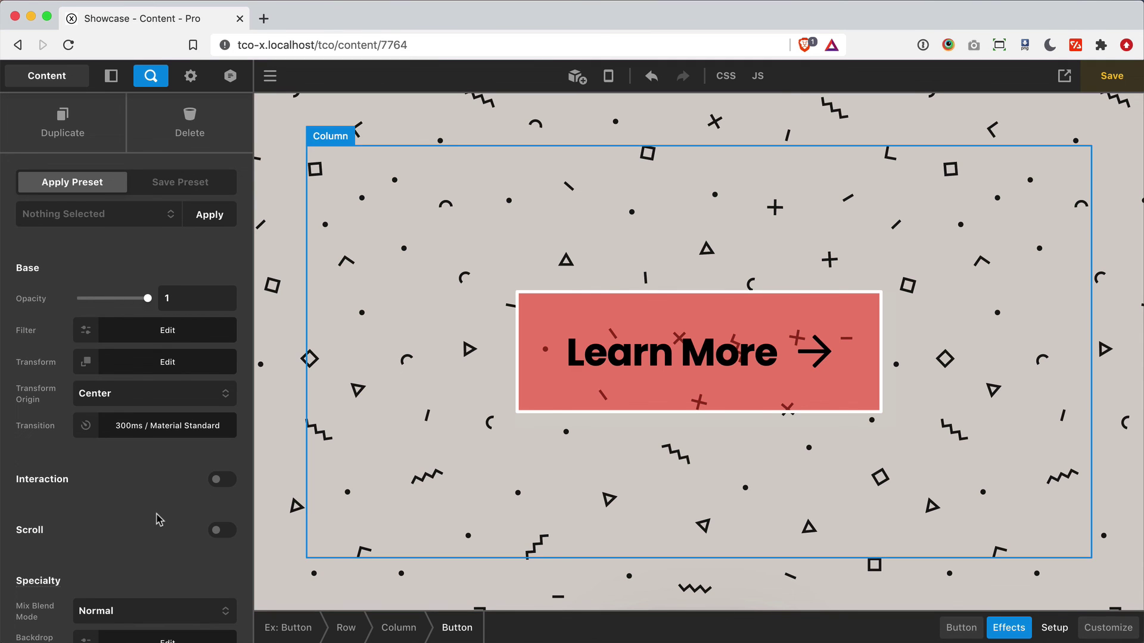
{"action": "scroll", "coordinate": [160, 519], "scroll_direction": "down", "scroll_amount": 1}
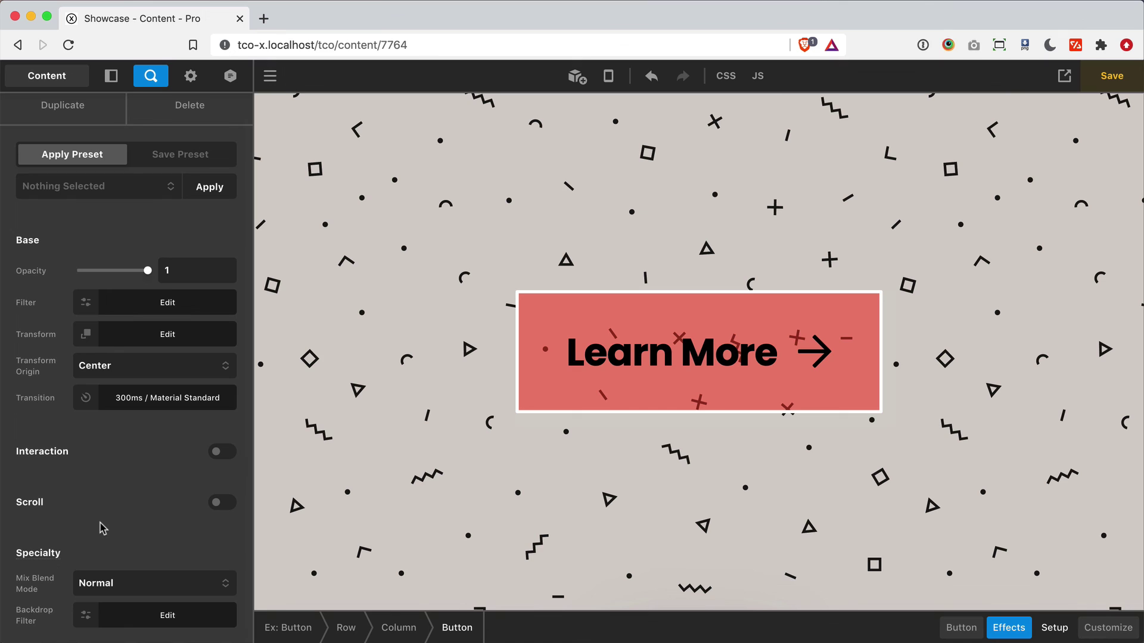
{"action": "left_click", "coordinate": [194, 620]}
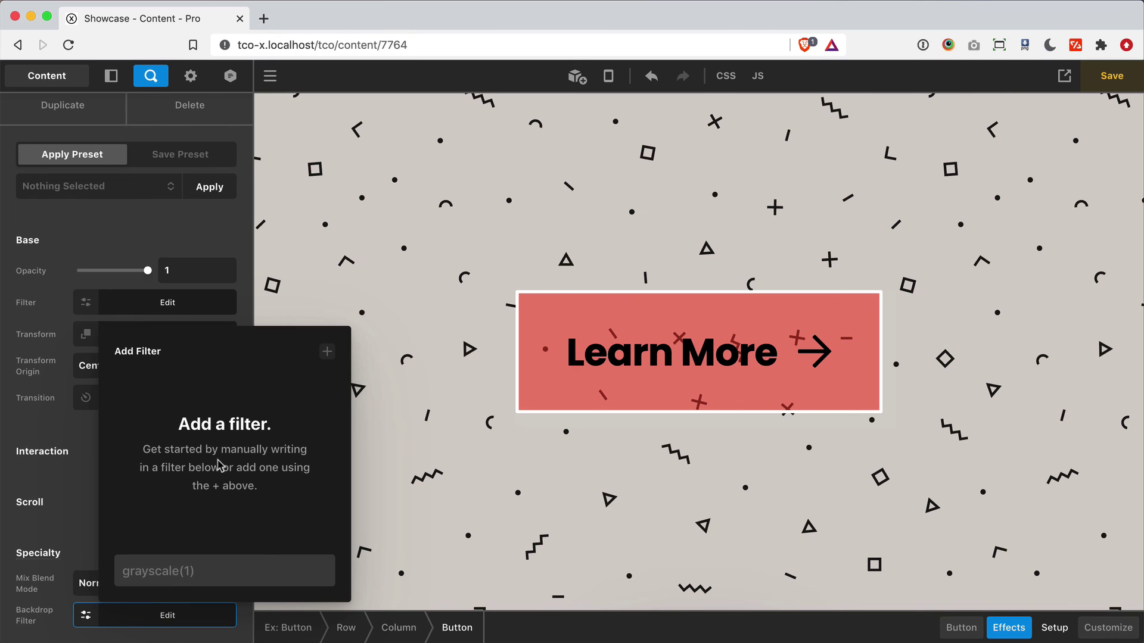
{"action": "left_click", "coordinate": [327, 352]}
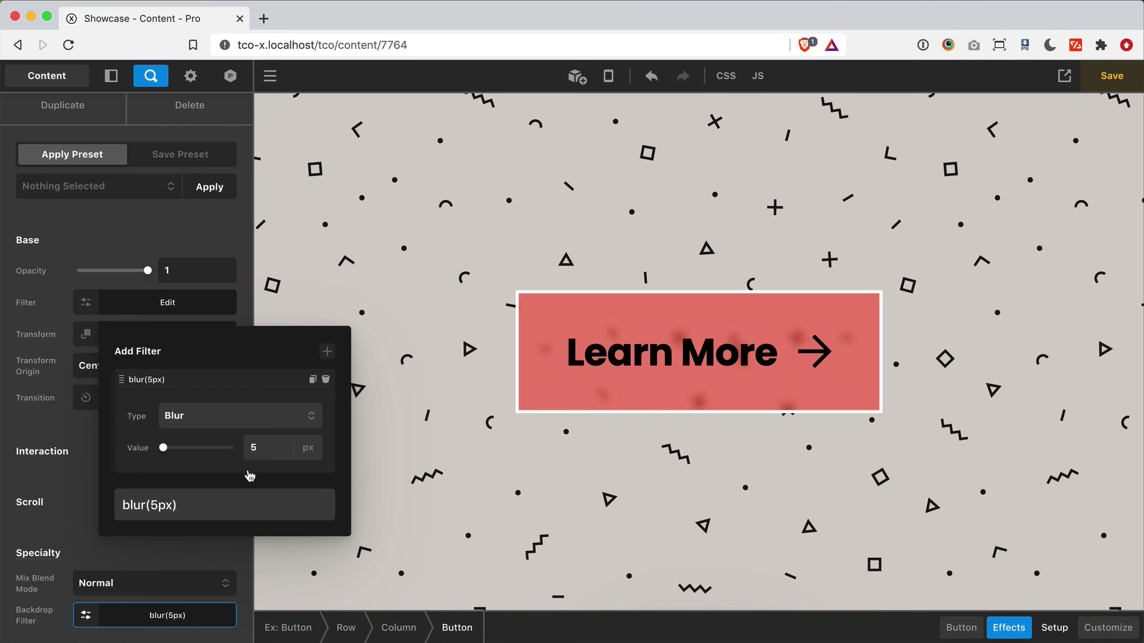
Try backdrop blur values of 15, 25 and 10 px, and set the blur back to 5 px.
{"action": "left_click", "coordinate": [264, 449]}
{"action": "type", "text": "1"}
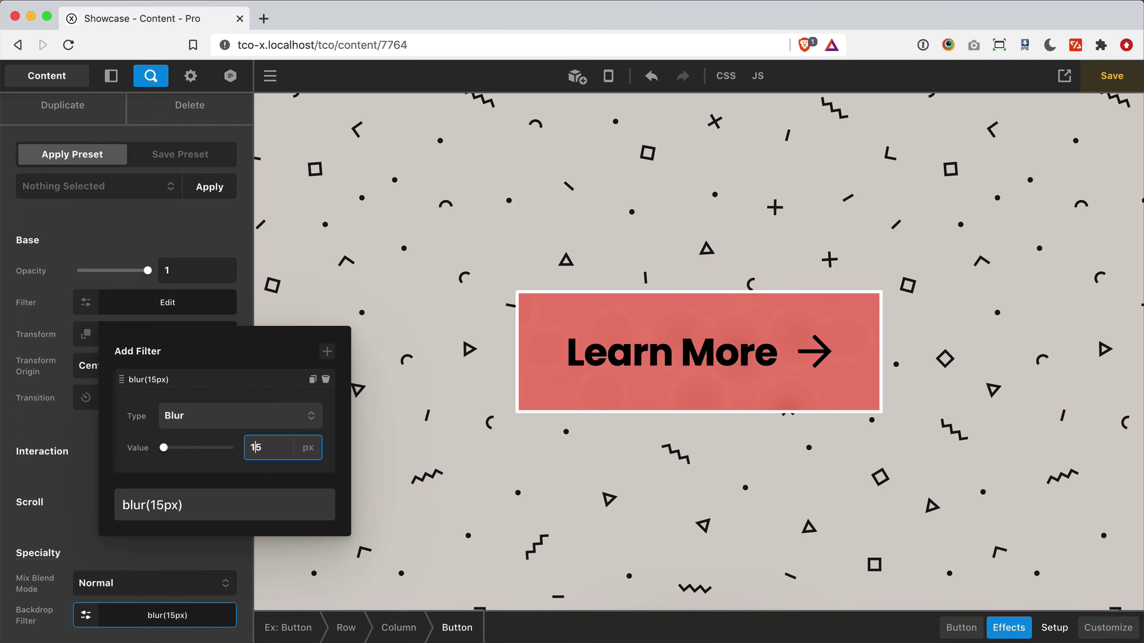
{"action": "key", "text": "BackSpace"}
{"action": "type", "text": "2"}
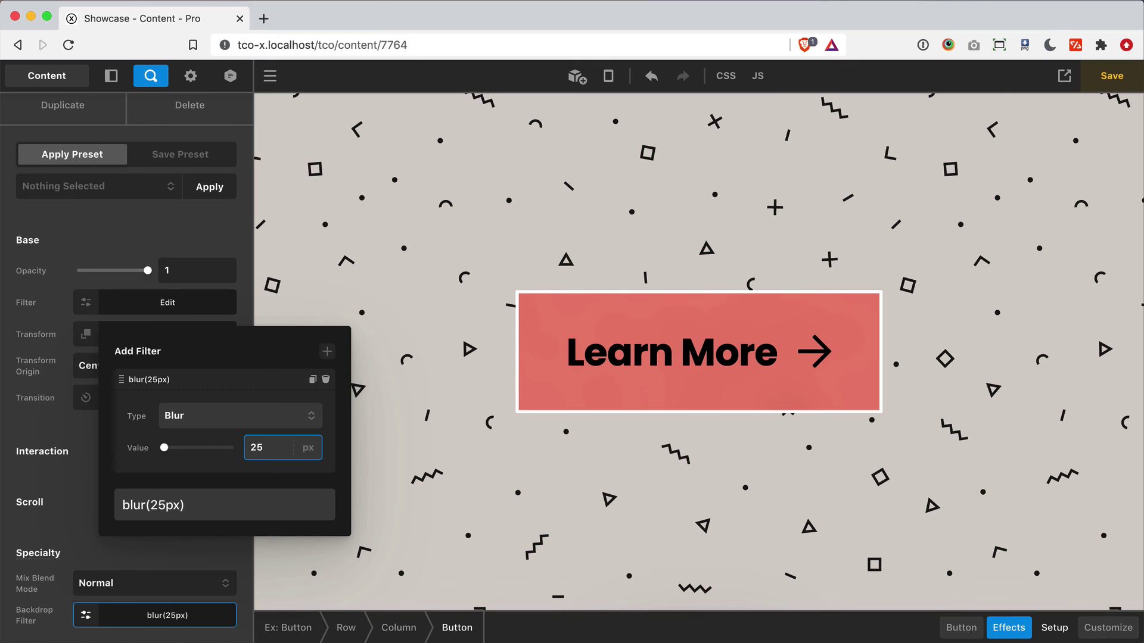
{"action": "key", "text": "super+a"}
{"action": "type", "text": "10"}
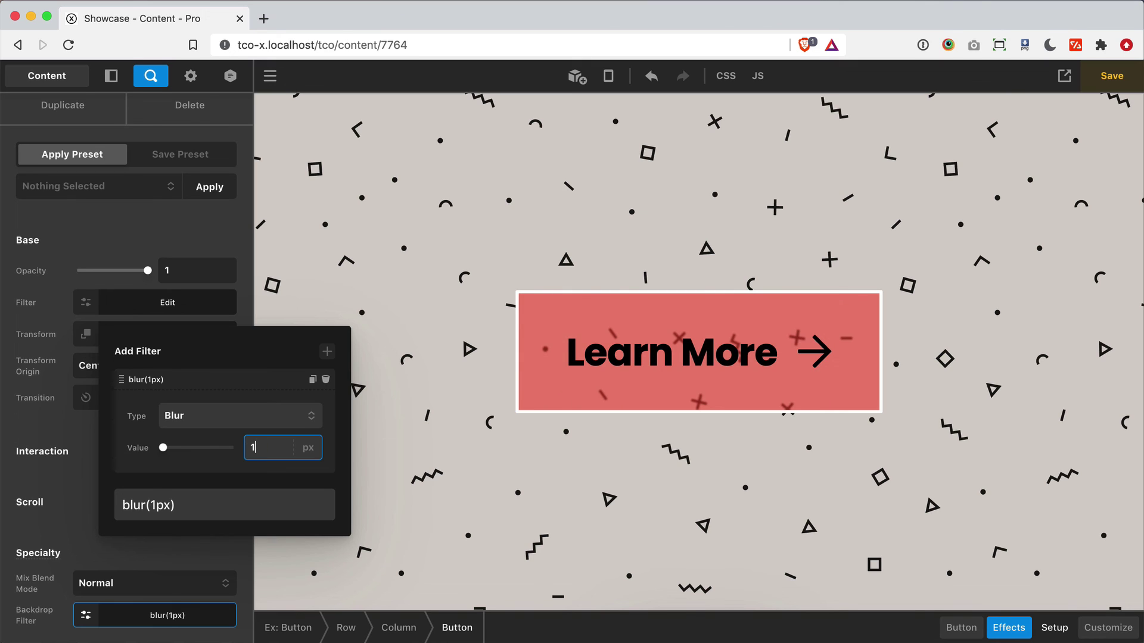
{"action": "key", "text": "BackSpace"}
{"action": "key", "text": "BackSpace"}
{"action": "type", "text": "5"}
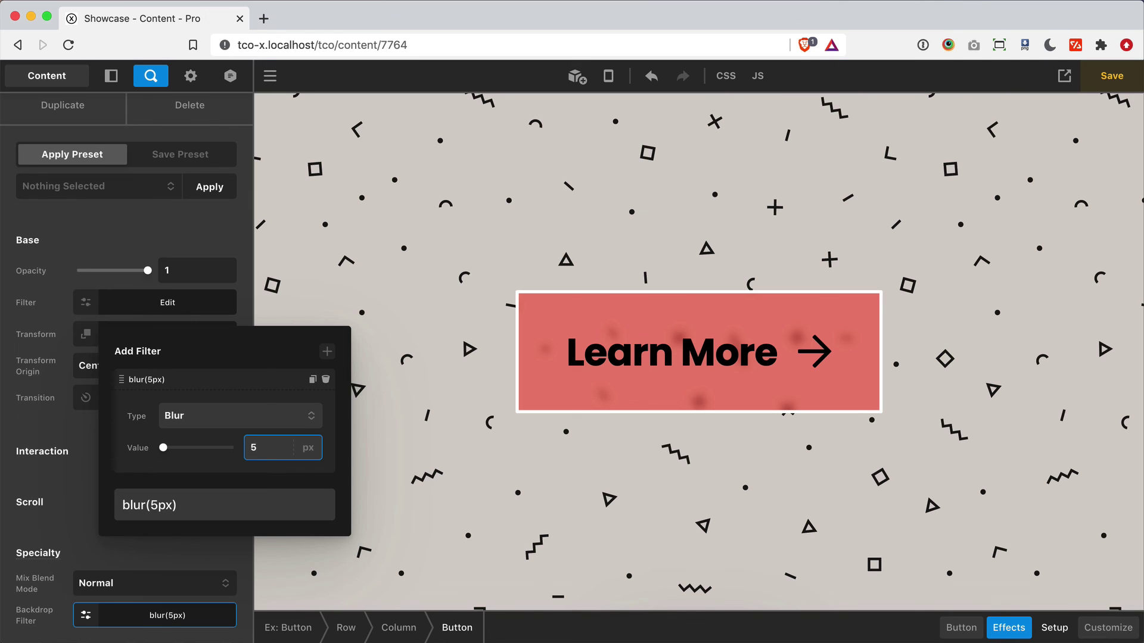
Add a second backdrop filter to the button with the Hue Rotate type at 187 degrees.
{"action": "left_click", "coordinate": [327, 352]}
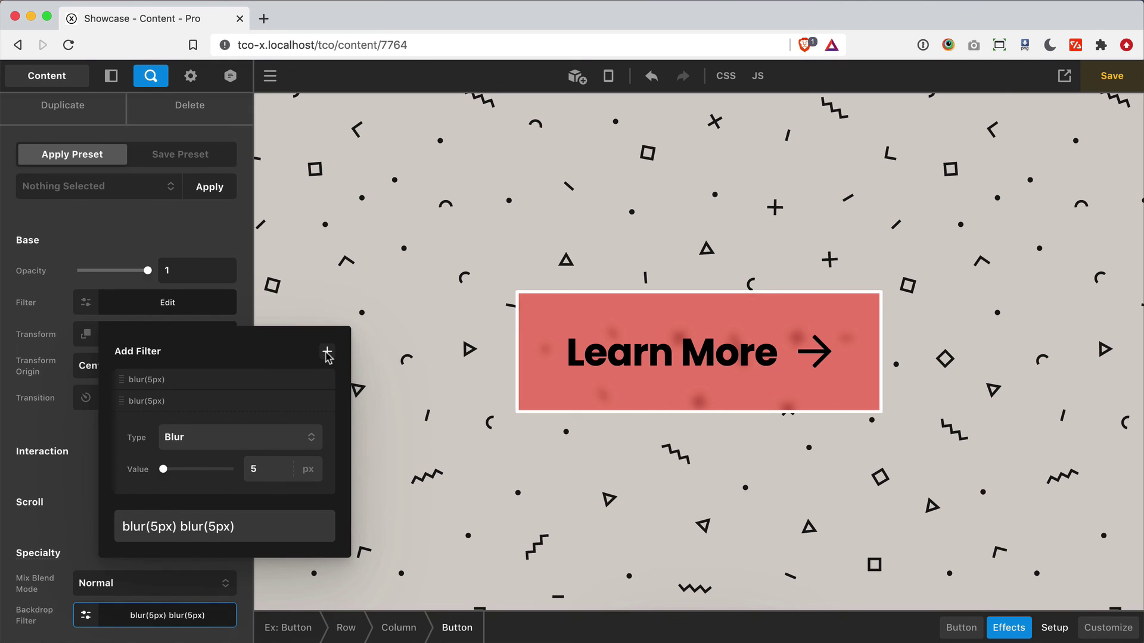
{"action": "left_click", "coordinate": [212, 430]}
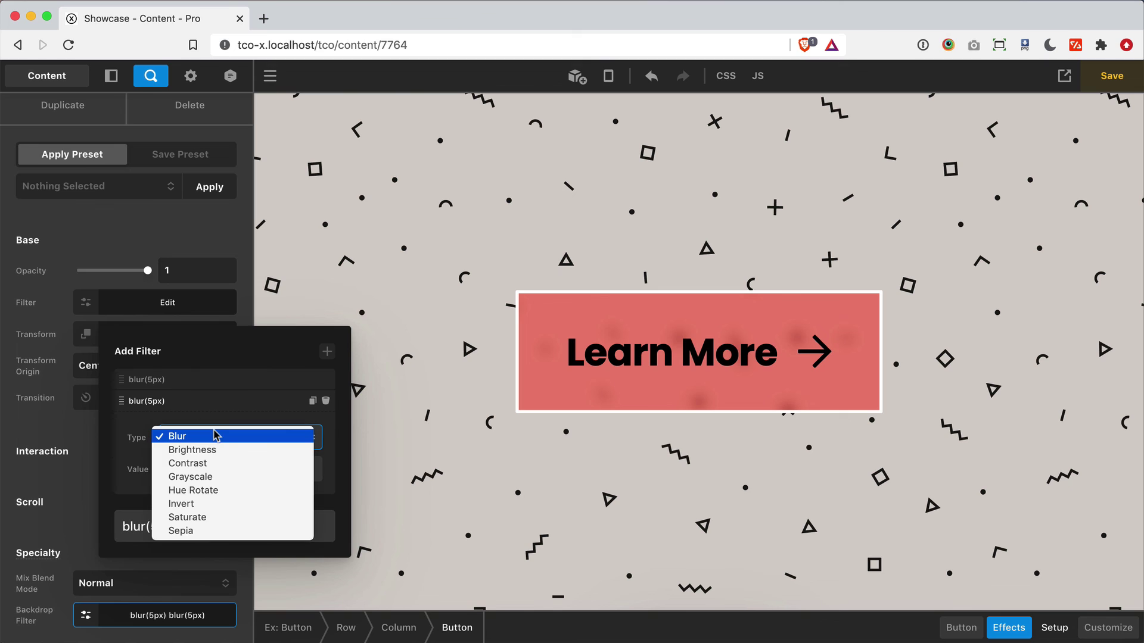
{"action": "left_click", "coordinate": [201, 490]}
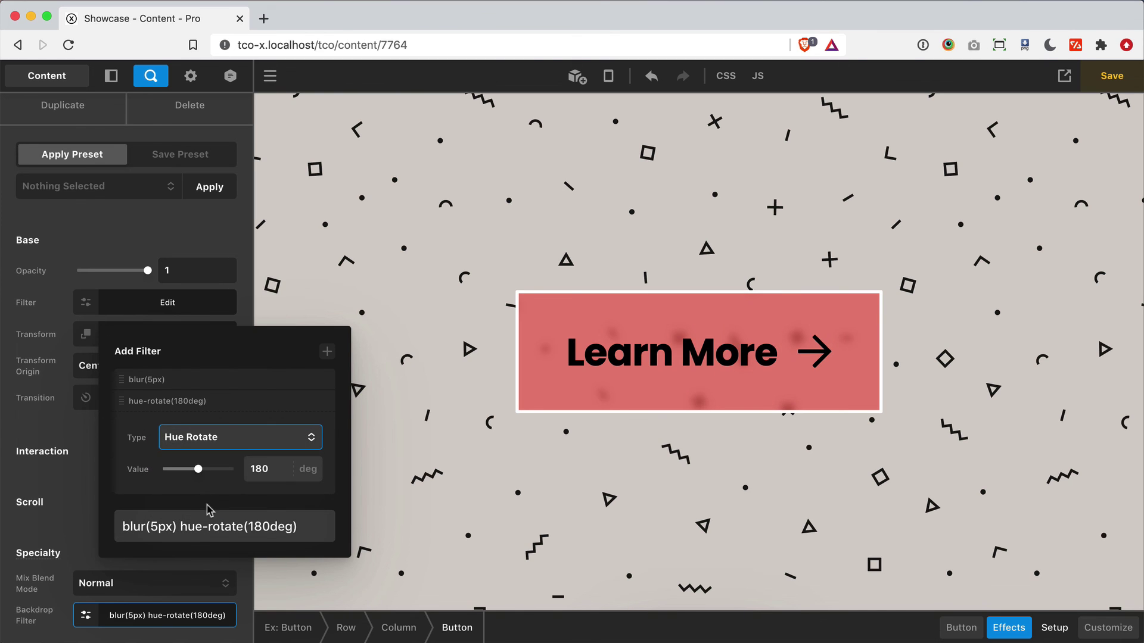
{"action": "mouse_move", "coordinate": [198, 470]}
{"action": "left_mouse_down"}
{"action": "mouse_move", "coordinate": [186, 470]}
{"action": "mouse_move", "coordinate": [224, 469]}
{"action": "mouse_move", "coordinate": [182, 469]}
{"action": "mouse_move", "coordinate": [200, 469]}
{"action": "left_mouse_up"}
{"action": "left_click", "coordinate": [183, 469]}
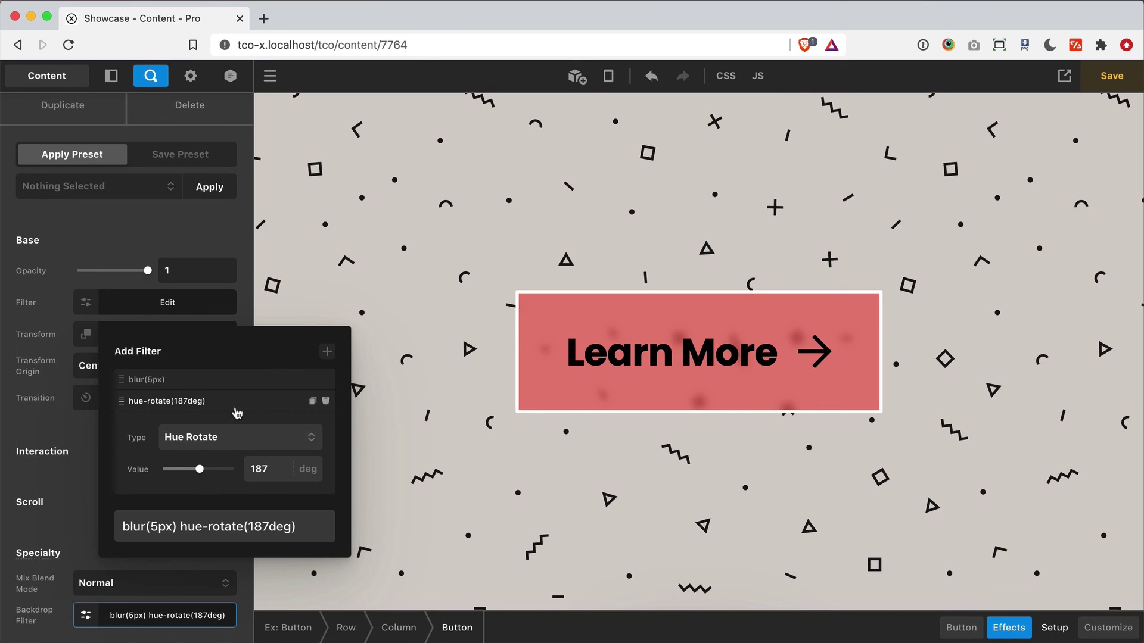
Try Sepia and Grayscale as the type of the second backdrop filter.
{"action": "left_click", "coordinate": [236, 435]}
{"action": "left_click", "coordinate": [218, 476]}
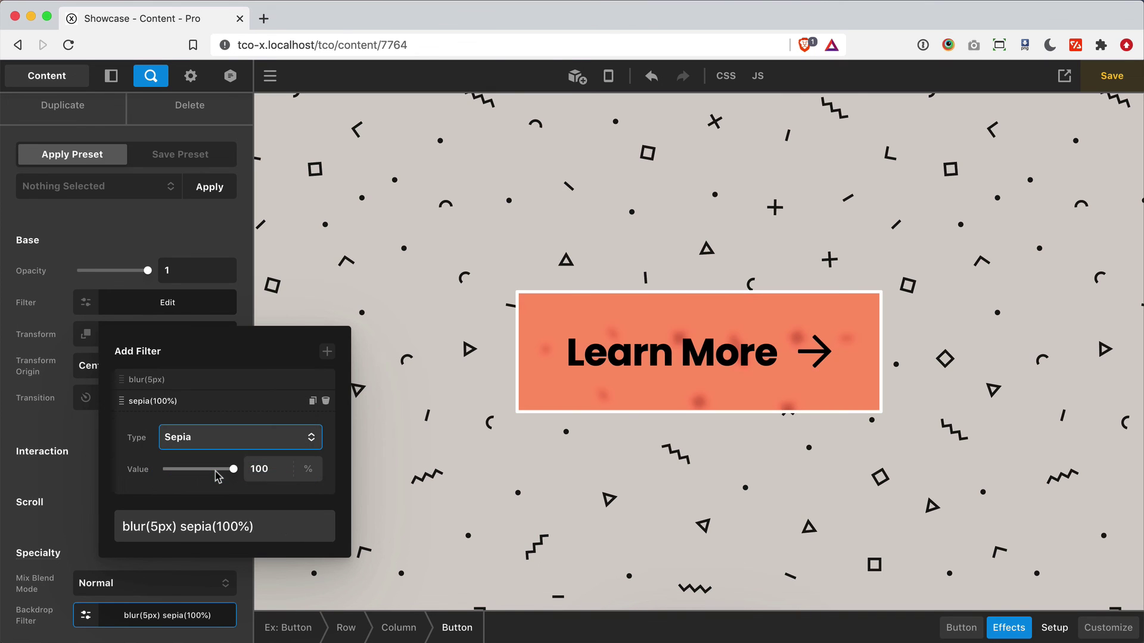
{"action": "left_click", "coordinate": [210, 440]}
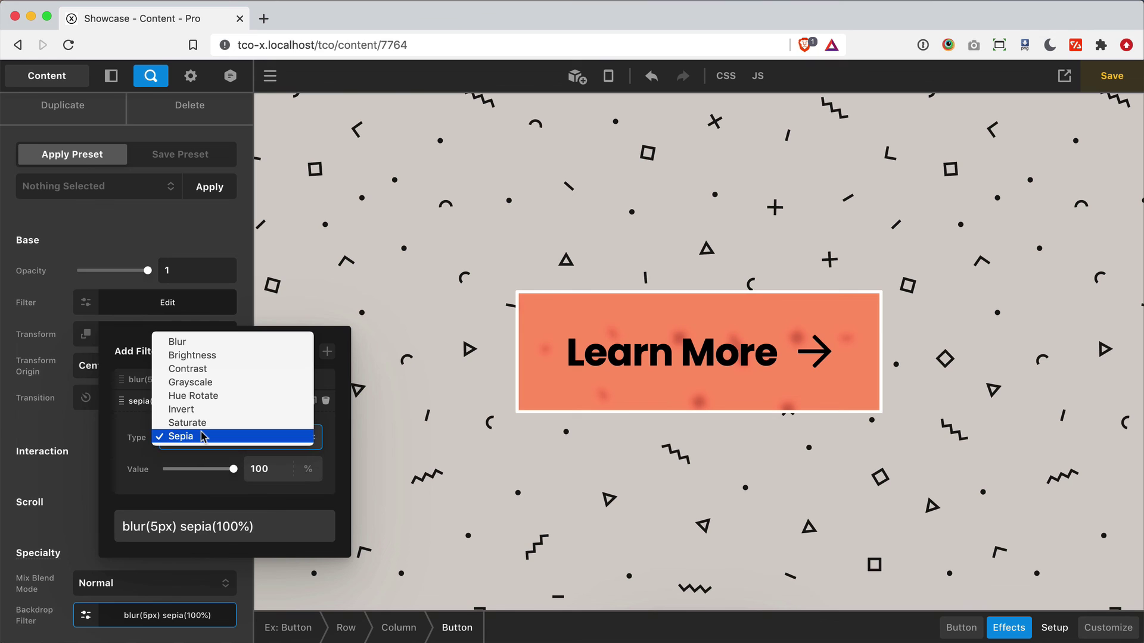
{"action": "left_click", "coordinate": [201, 382]}
Change the second backdrop filter to Contrast with a value of 71%.
{"action": "left_click", "coordinate": [201, 437]}
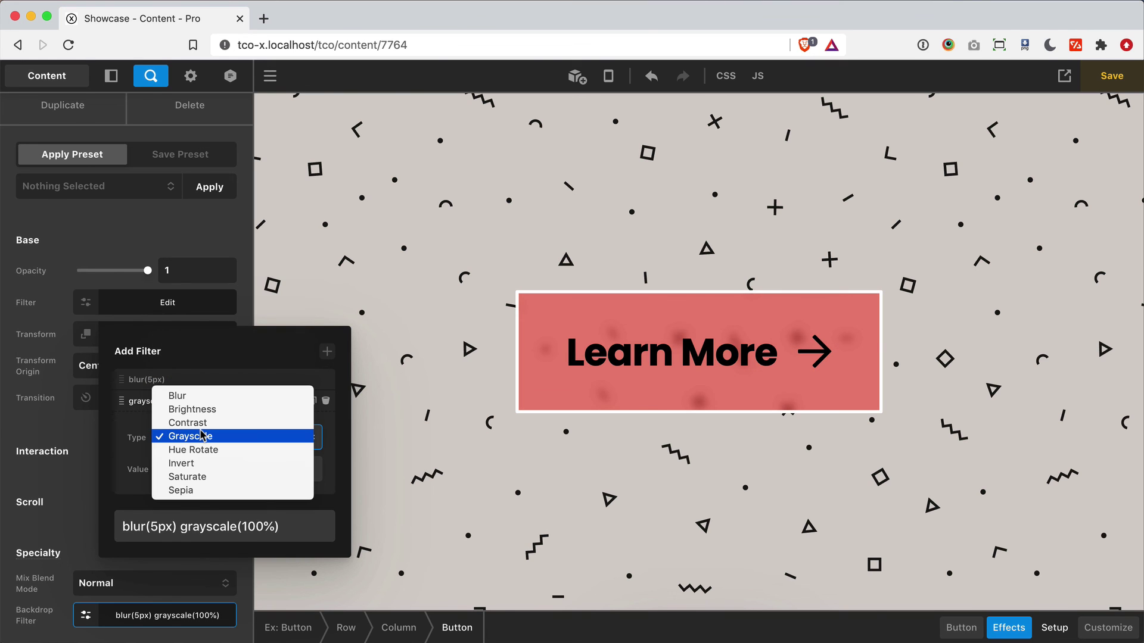
{"action": "left_click", "coordinate": [197, 421]}
{"action": "mouse_move", "coordinate": [233, 469]}
{"action": "left_mouse_down"}
{"action": "mouse_move", "coordinate": [177, 471]}
{"action": "mouse_move", "coordinate": [213, 471]}
{"action": "left_mouse_up"}
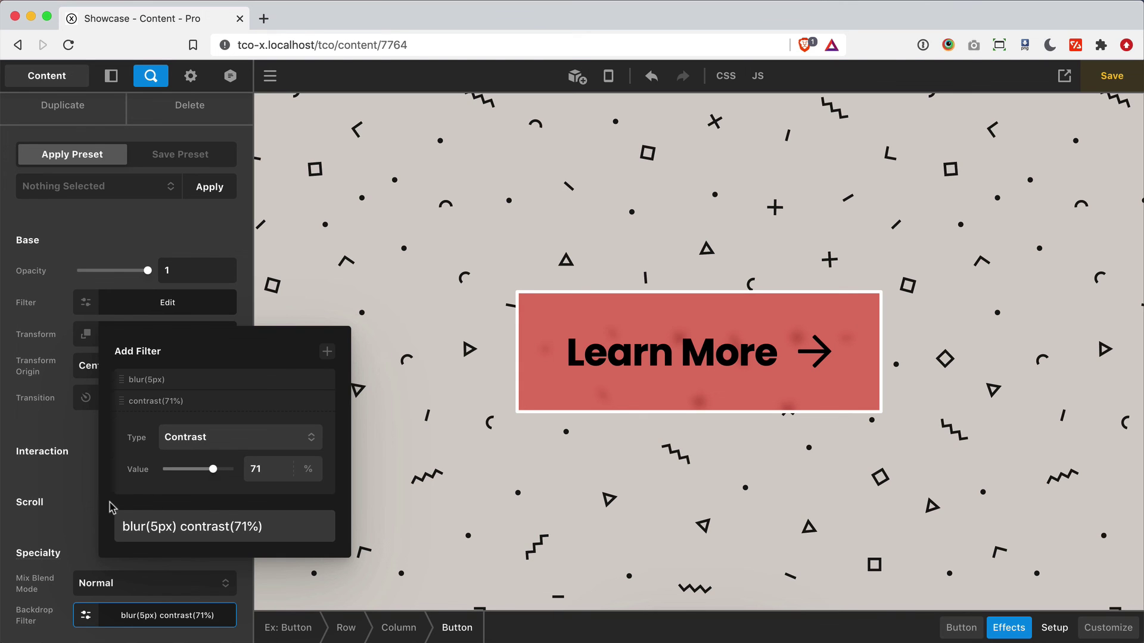
{"action": "left_click", "coordinate": [82, 502]}
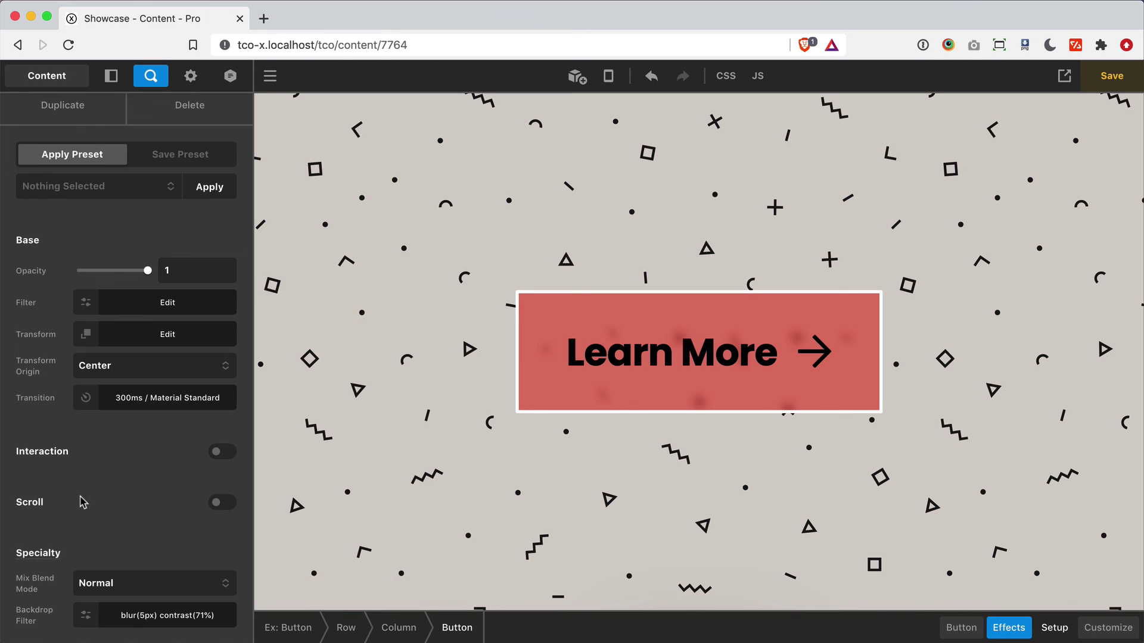
Reset the Learn More button's background color to transparent and return to its Effects settings.
{"action": "left_click", "coordinate": [962, 628]}
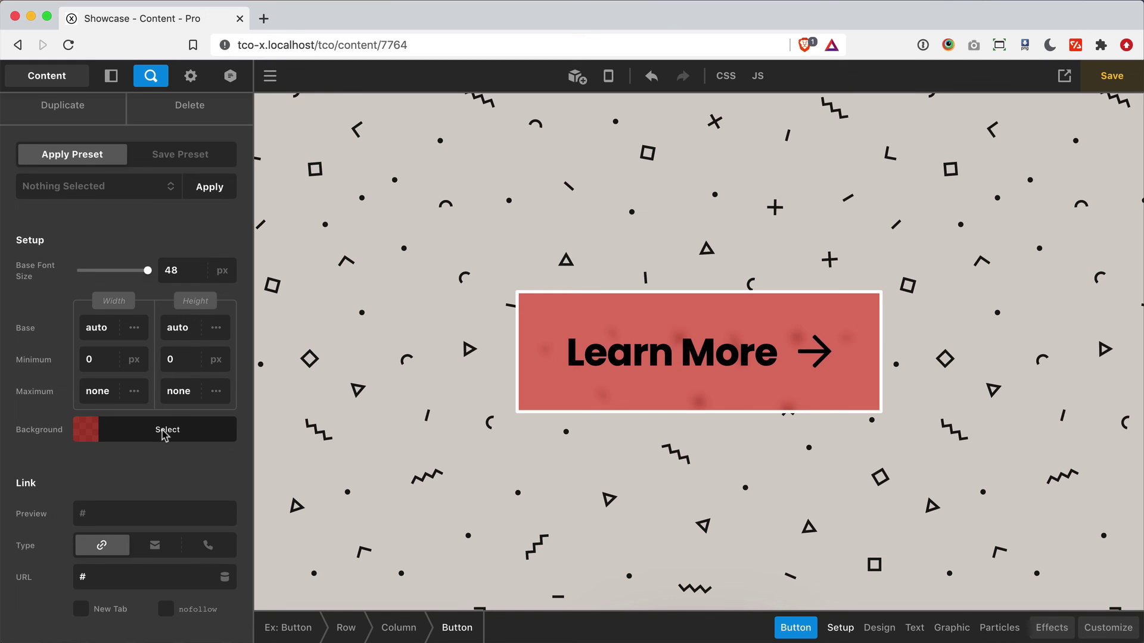
{"action": "left_click", "coordinate": [165, 435]}
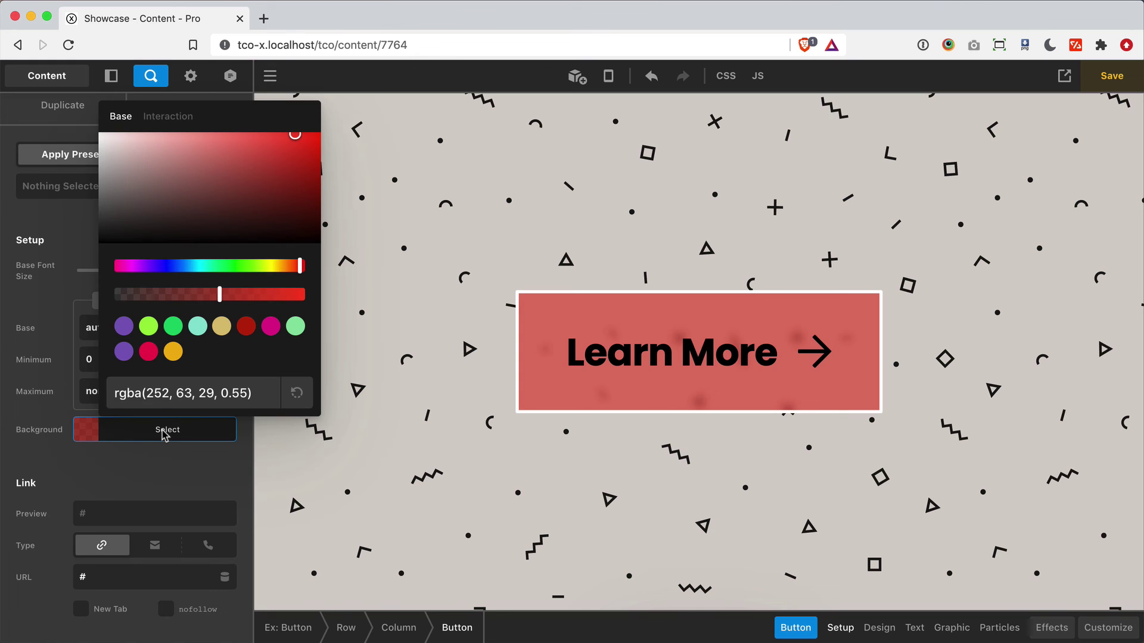
{"action": "double_click", "coordinate": [221, 398]}
{"action": "key", "text": "super+a"}
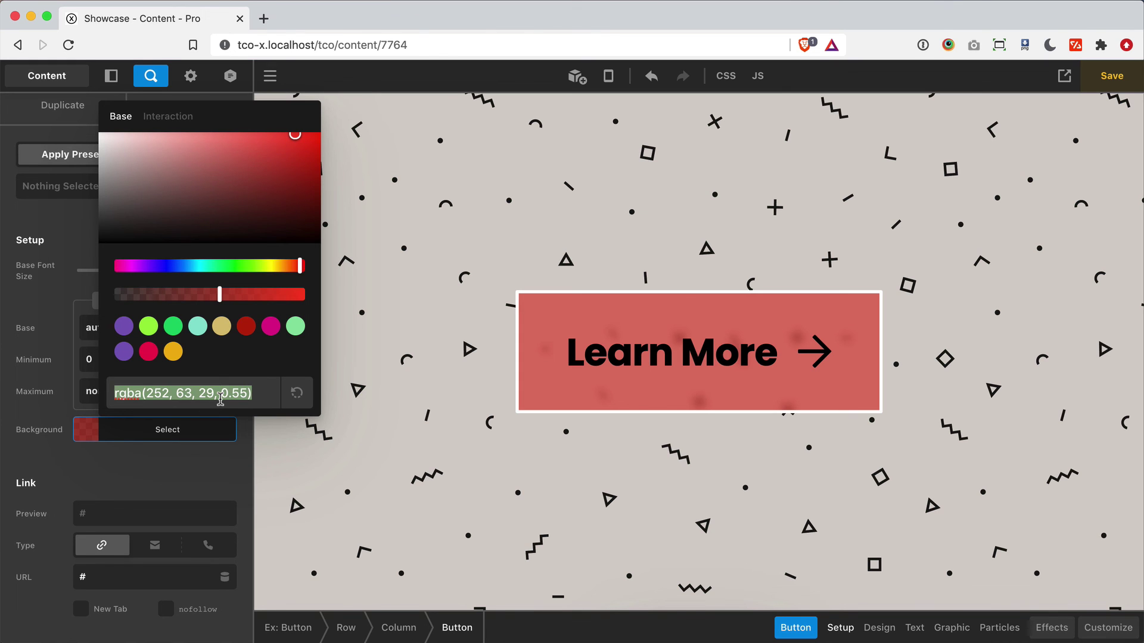
{"action": "left_click", "coordinate": [297, 395]}
{"action": "left_click", "coordinate": [179, 433]}
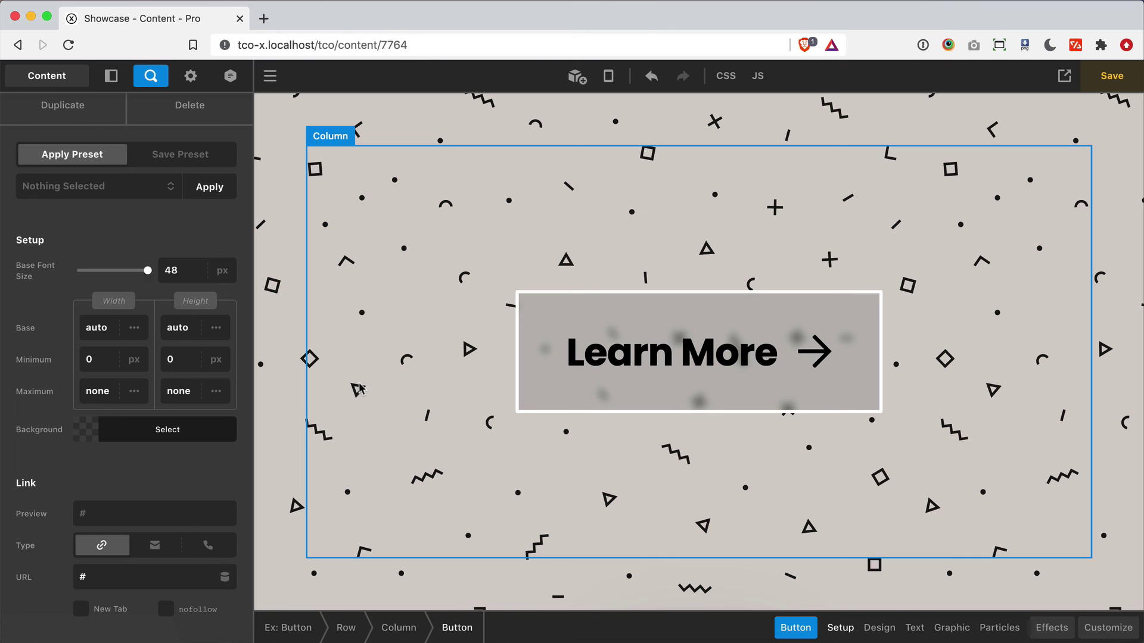
{"action": "left_click", "coordinate": [1051, 627]}
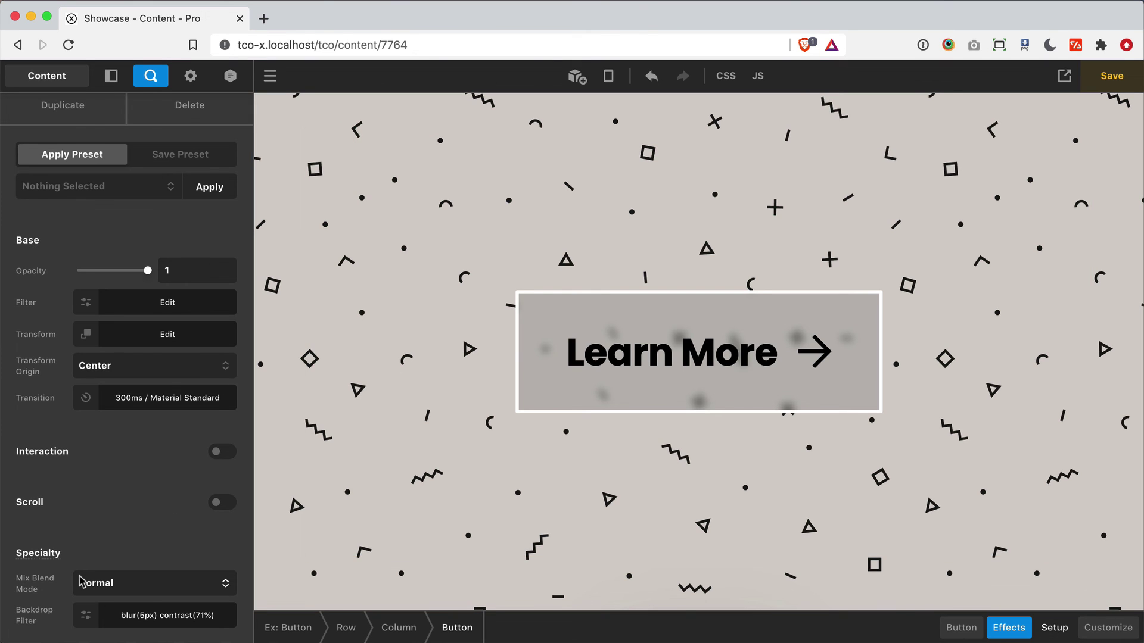